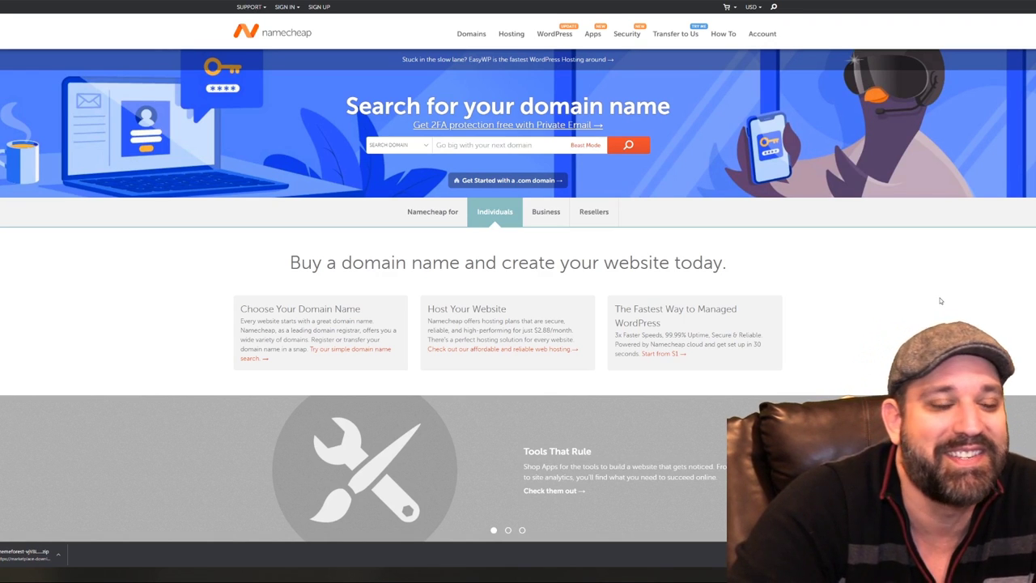
# Click into the Namecheap domain search box
pyautogui.click(530, 143)
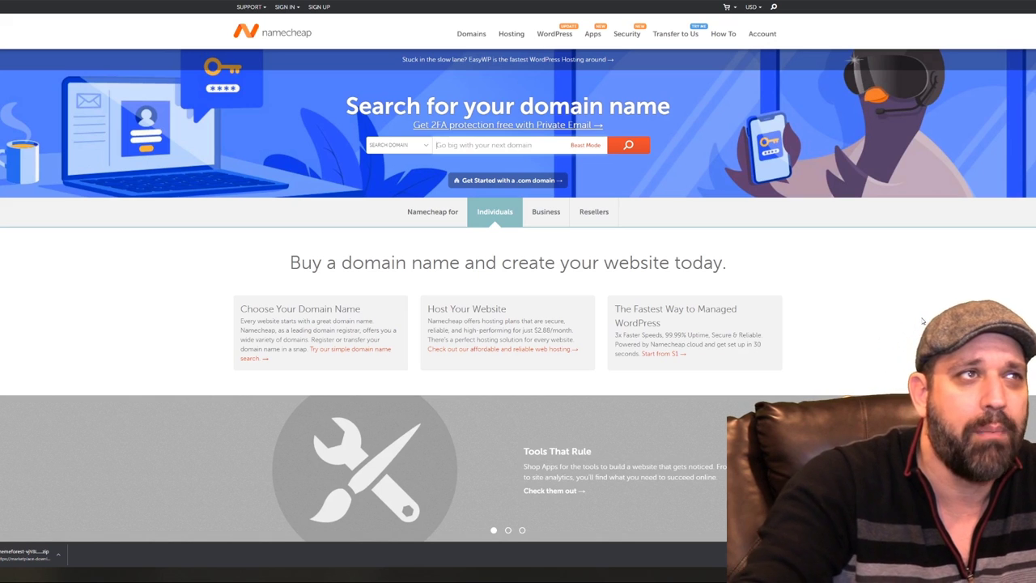
pyautogui.click(436, 145)
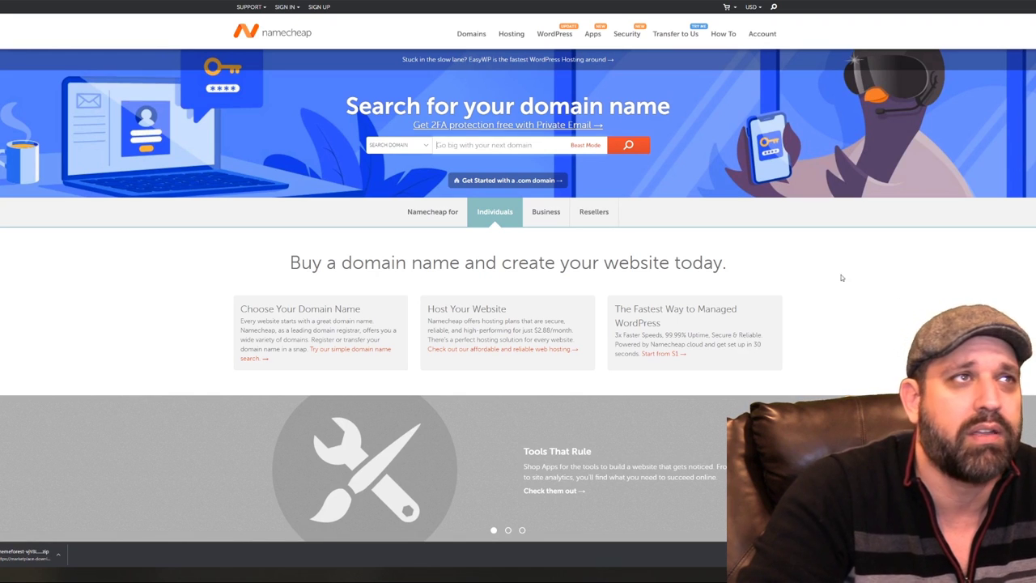
pyautogui.click(533, 149)
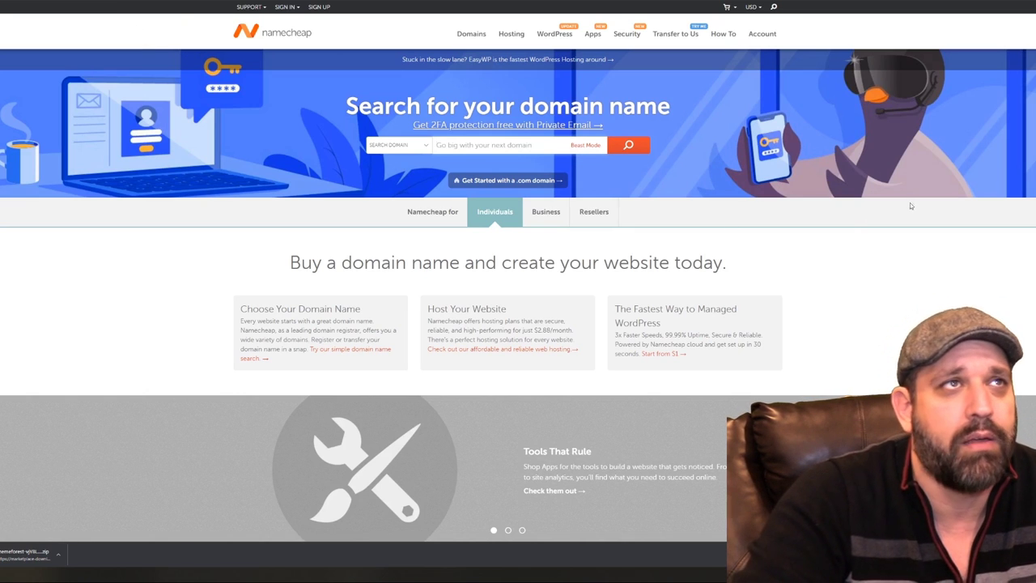
# Create a new Namecheap account from the profile page and save the login in the browser
pyautogui.moveTo(763, 35)
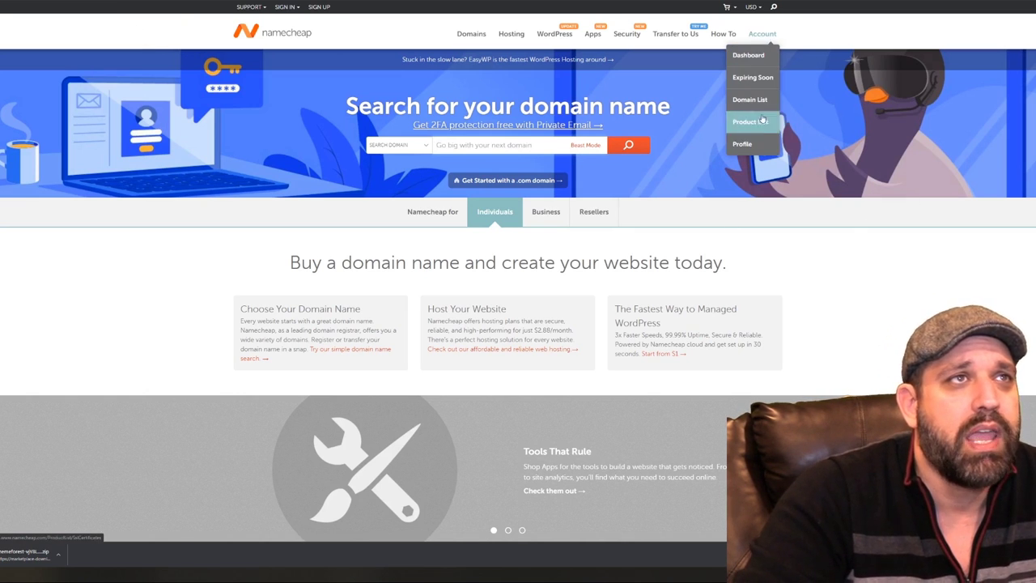
pyautogui.click(743, 144)
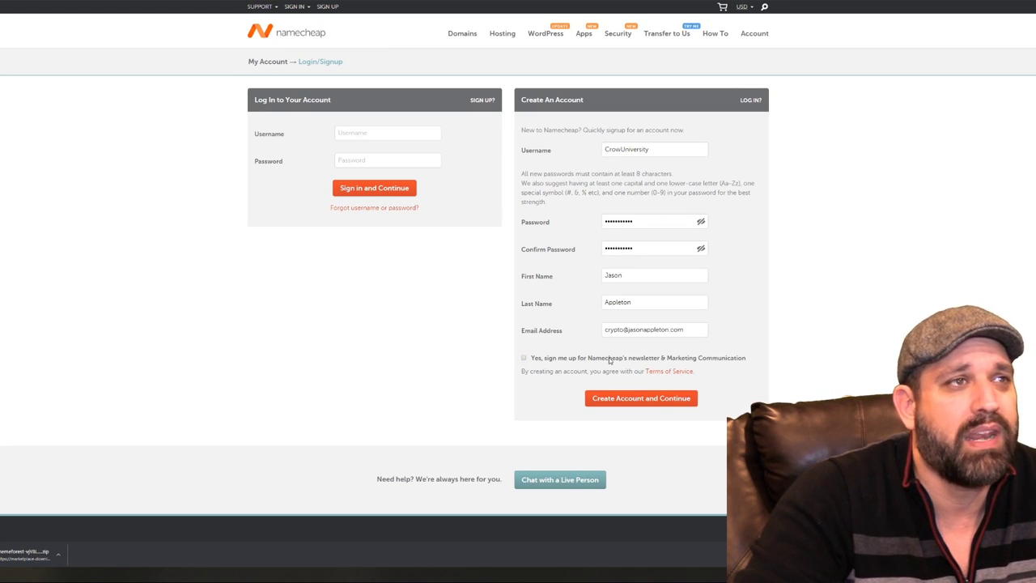
pyautogui.click(686, 400)
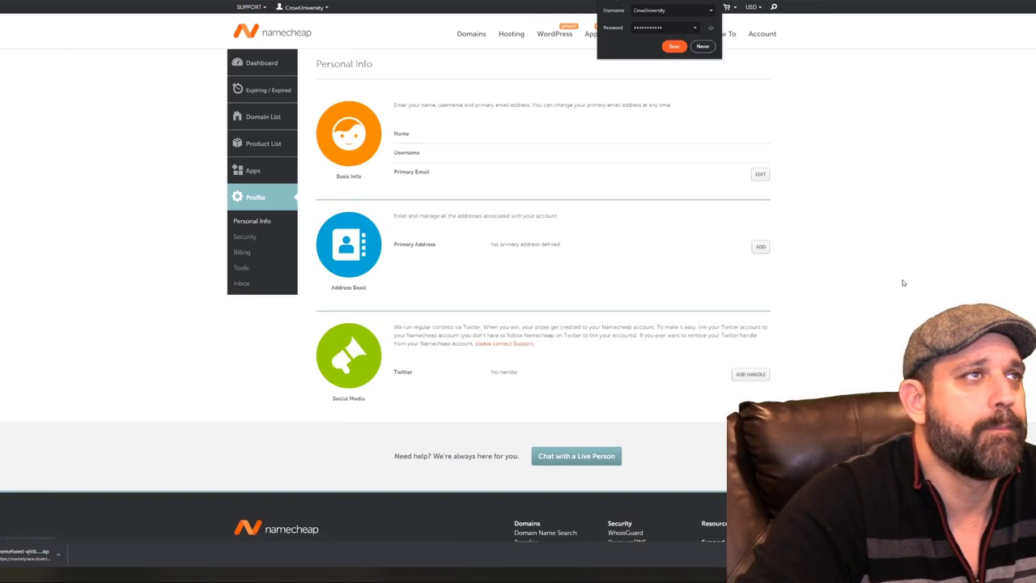
pyautogui.click(674, 47)
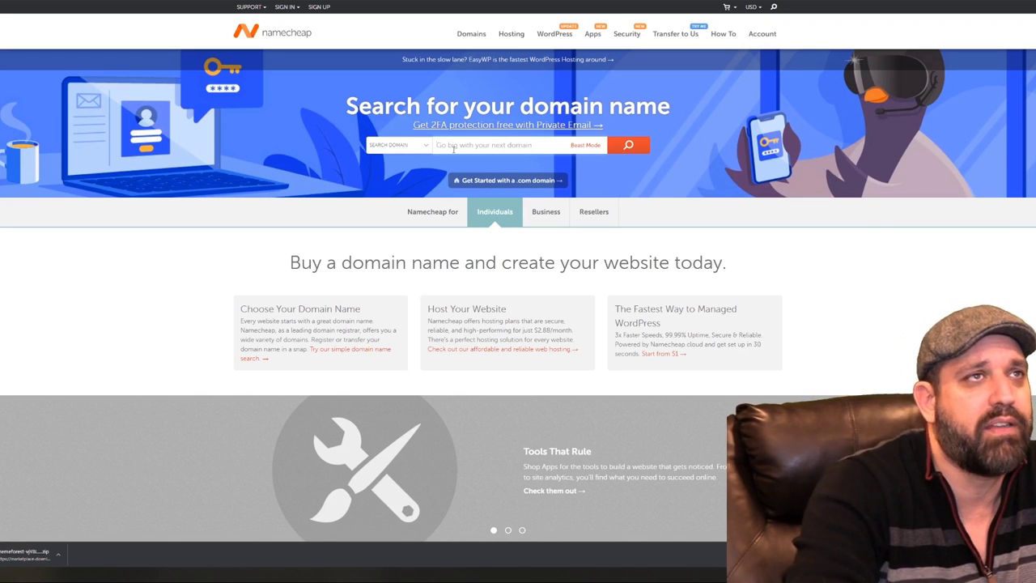
pyautogui.click(454, 148)
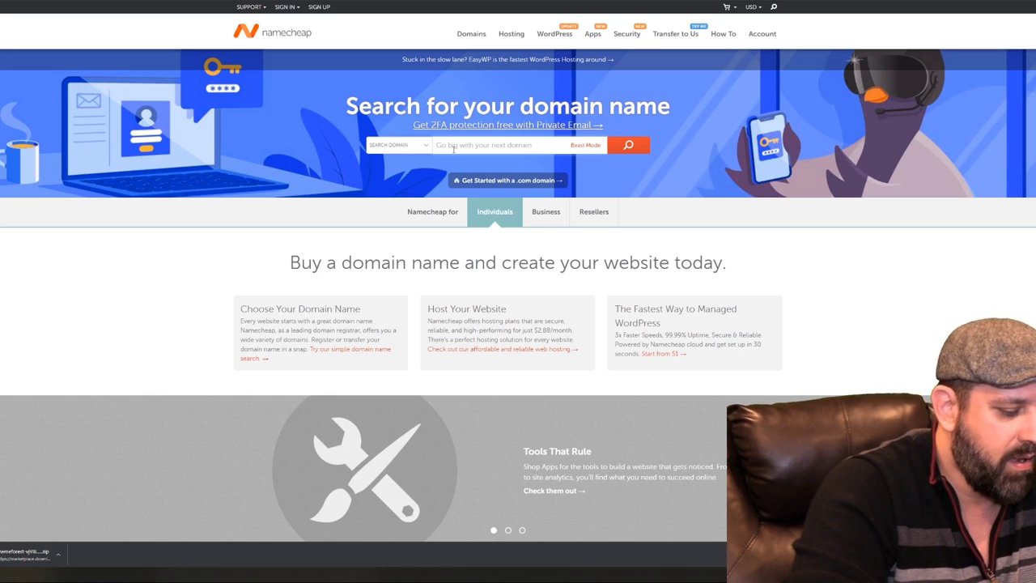
pyautogui.write('watchm')
pyautogui.write('stog')
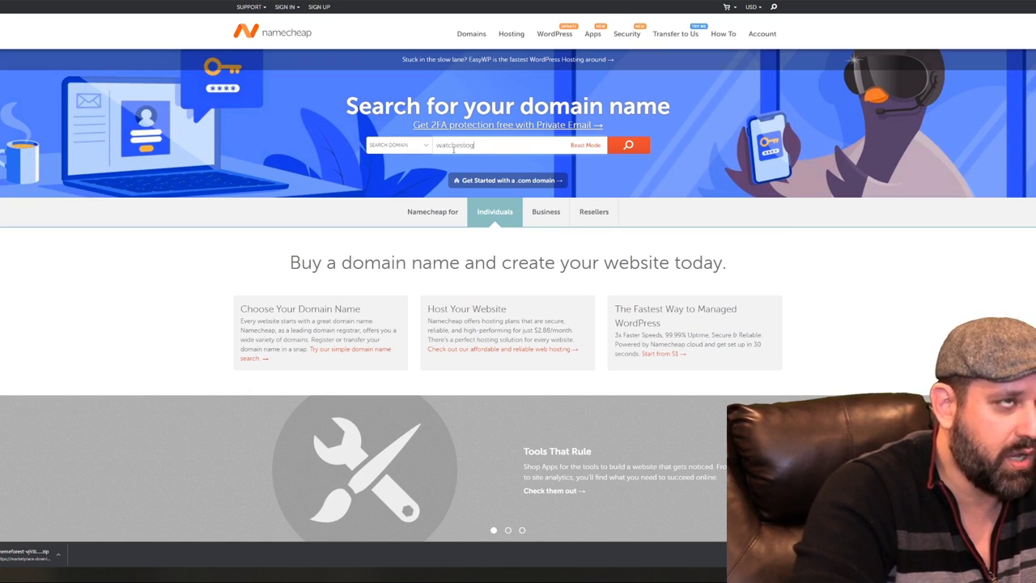
pyautogui.write('o')
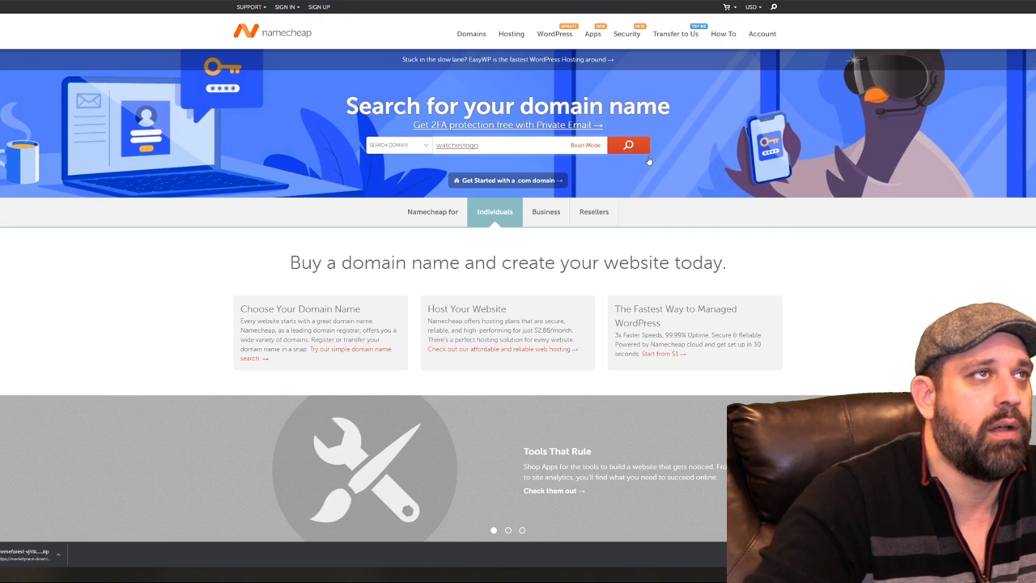
pyautogui.click(634, 152)
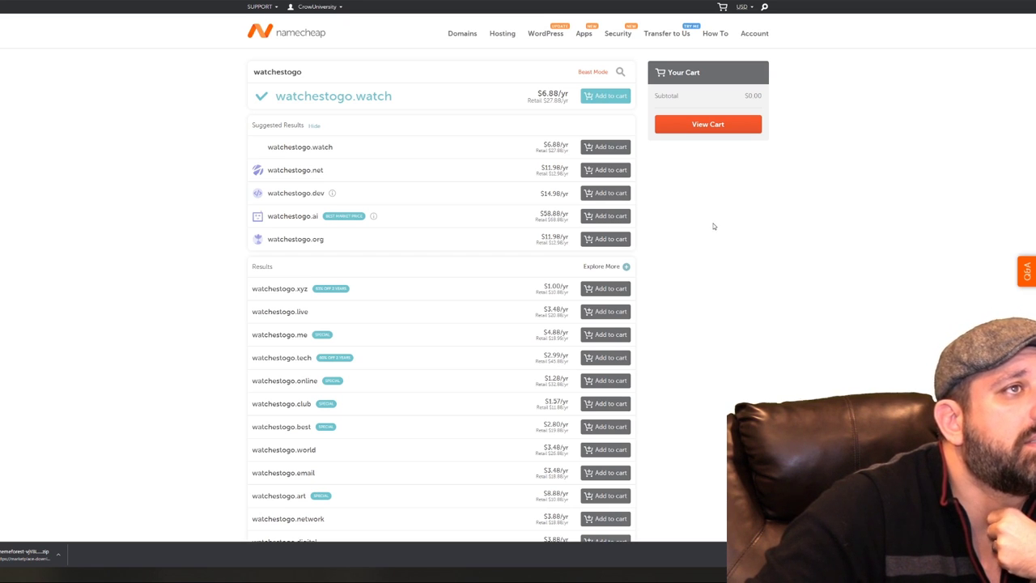
pyautogui.scroll(-1, 714, 226)
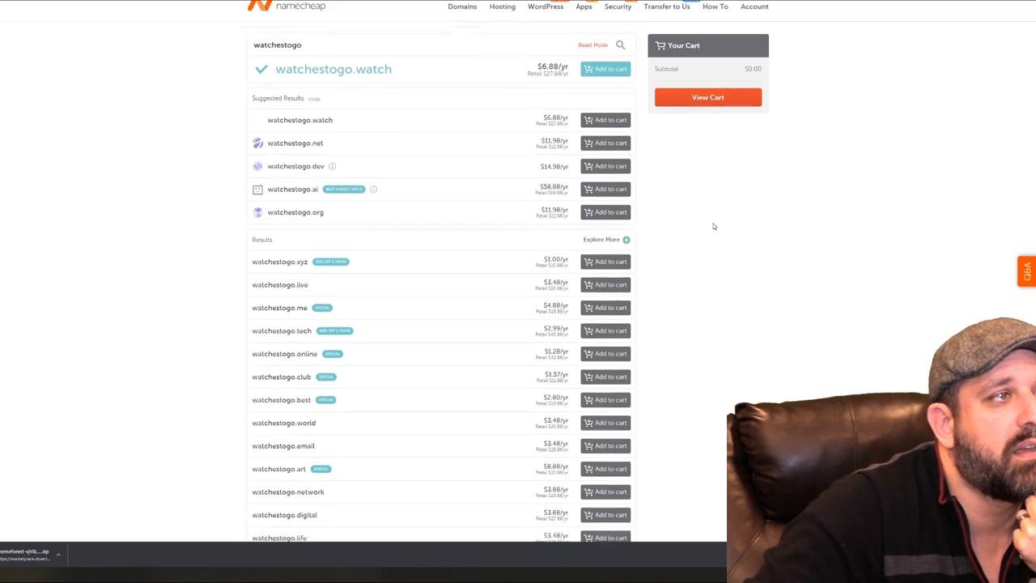
pyautogui.scroll(-1, 714, 227)
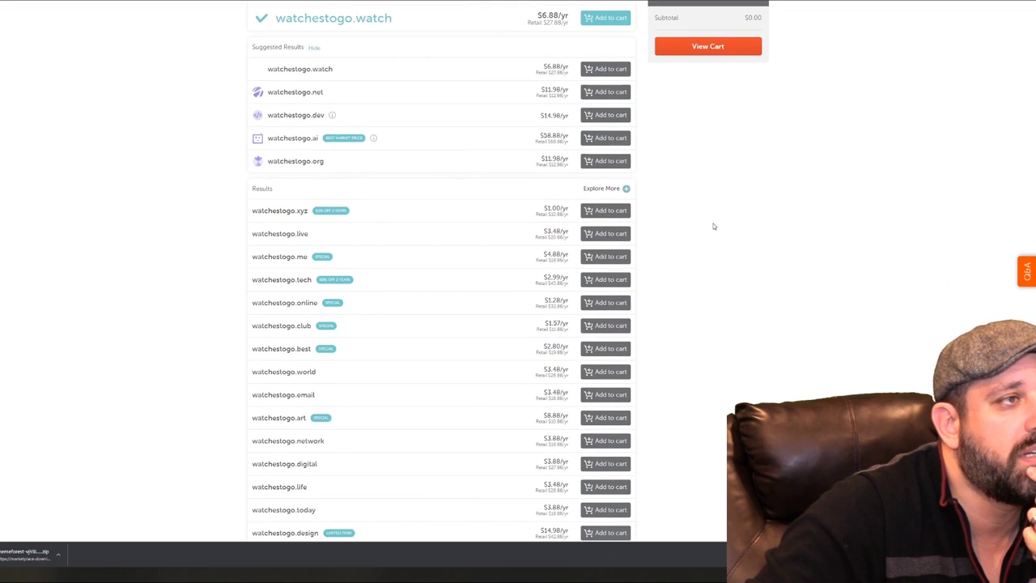
pyautogui.scroll(2, 714, 227)
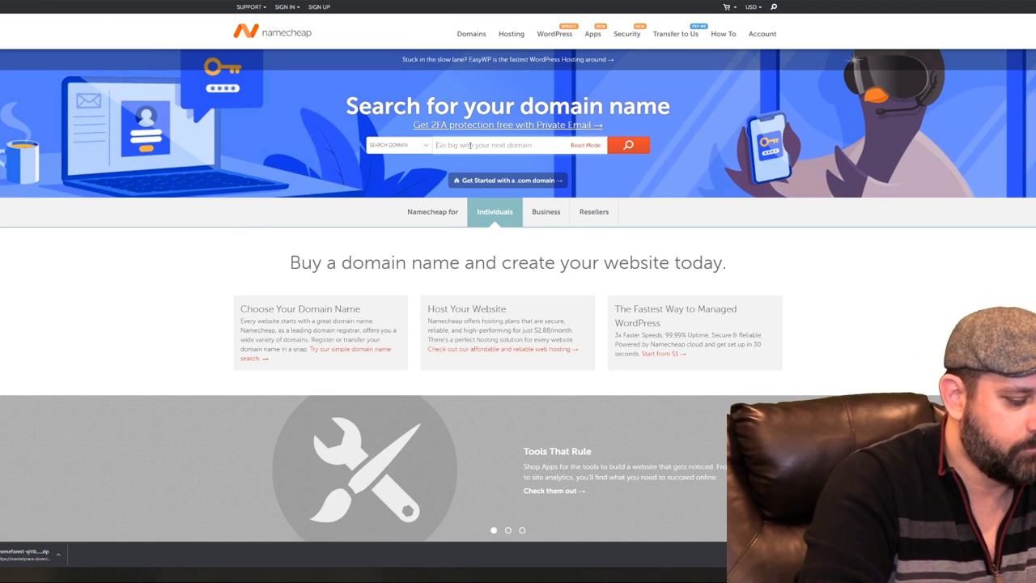
# Search for 'watchmegogo' and add watchmegogo.com to the cart
pyautogui.write('watchm')
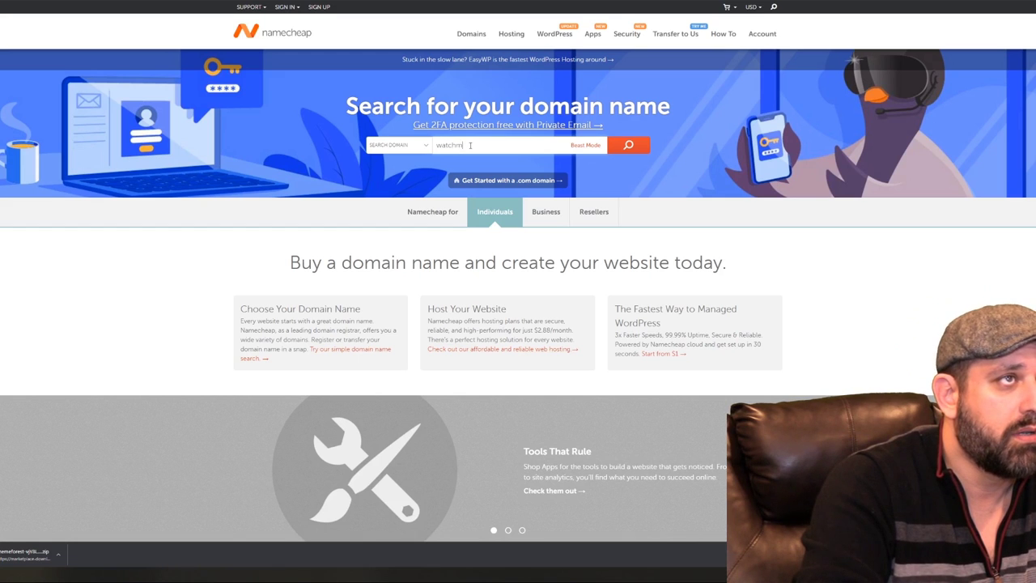
pyautogui.write('egogo')
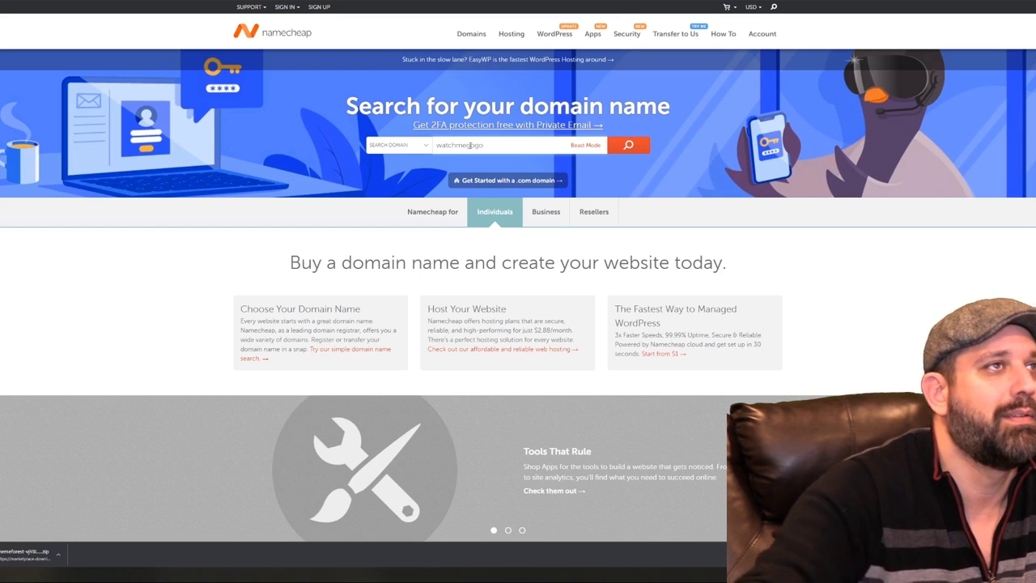
pyautogui.click(632, 146)
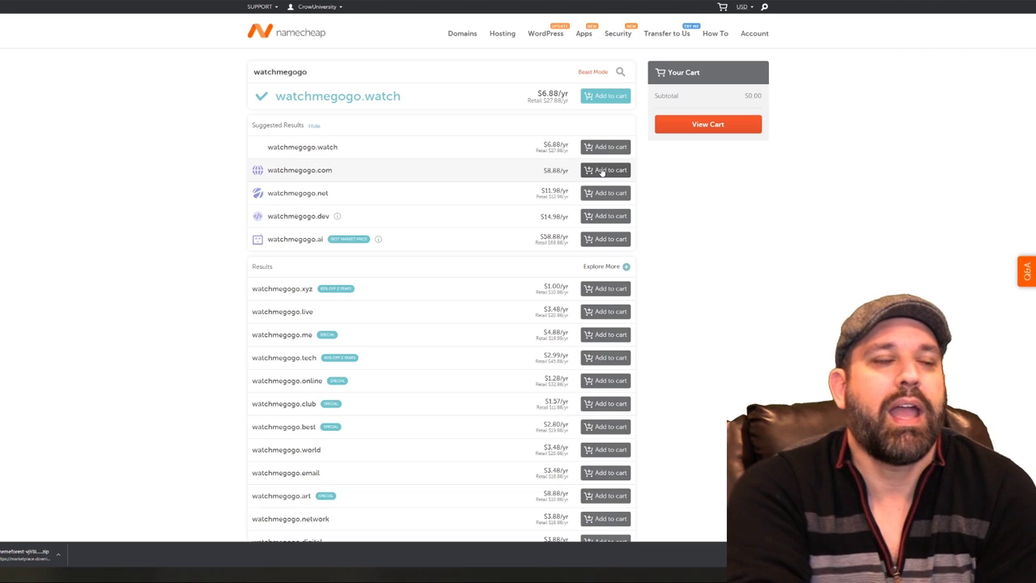
pyautogui.click(605, 170)
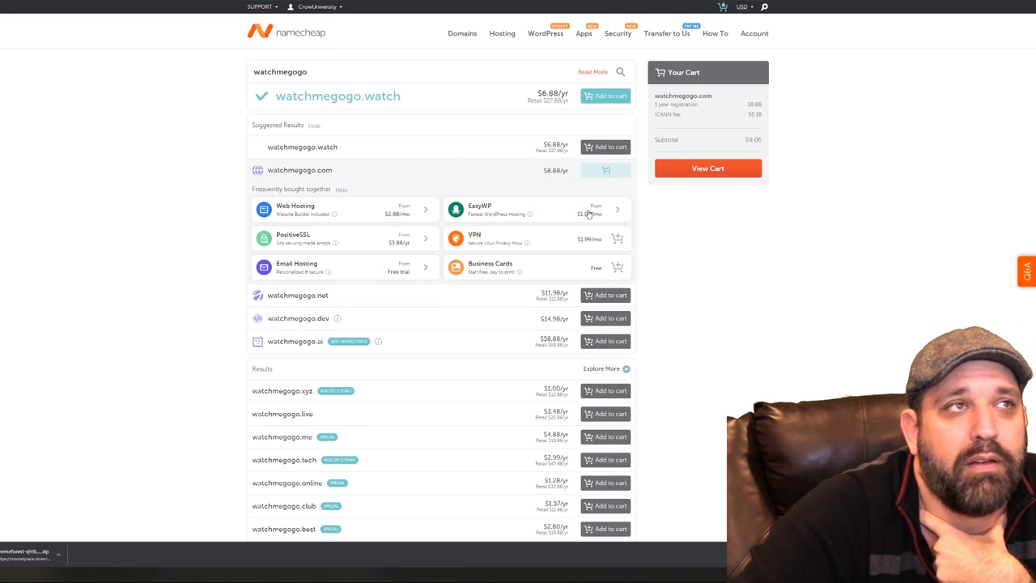
# Add the EasyWP Starter hosting plan to the cart alongside watchmegogo.com
pyautogui.click(588, 212)
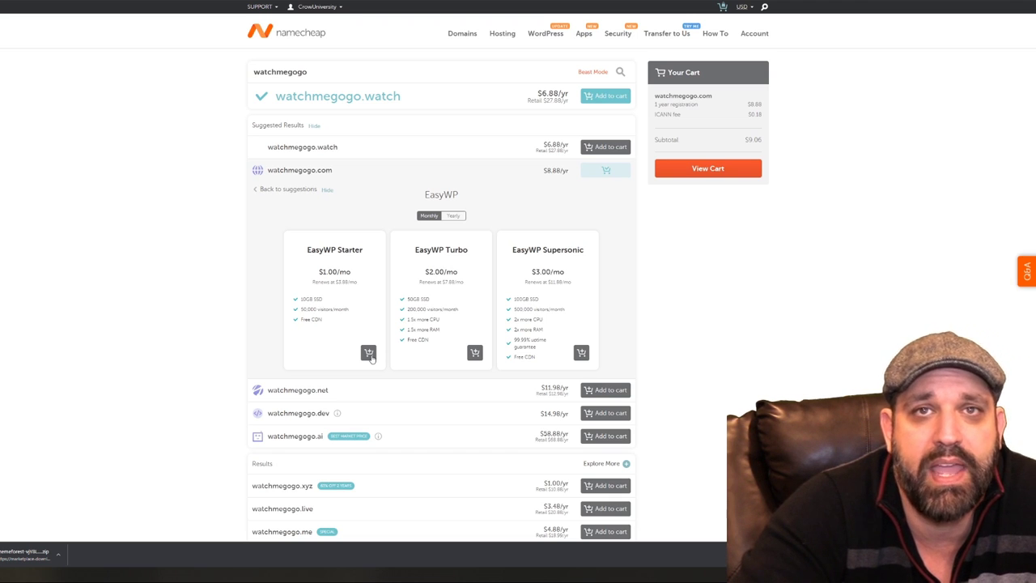
pyautogui.click(369, 353)
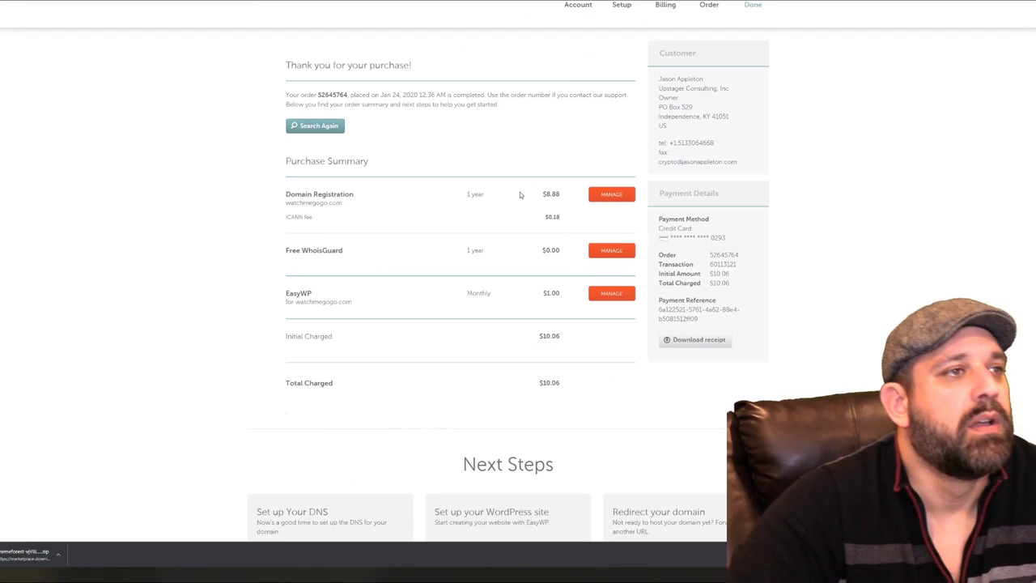
# Under the order's Next Steps, choose Get Started to set up the WordPress site
pyautogui.scroll(1, 520, 192)
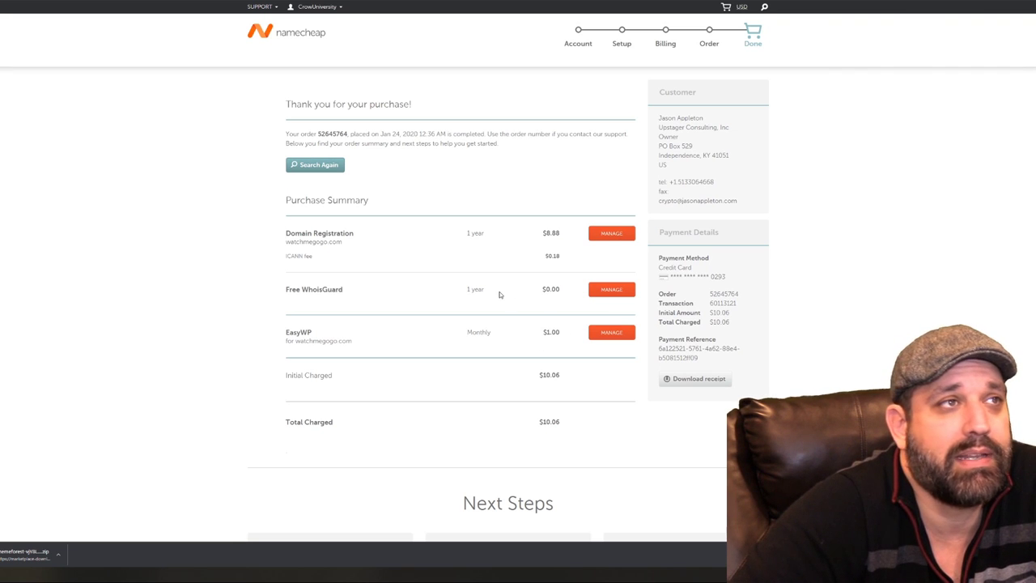
pyautogui.scroll(-1, 499, 295)
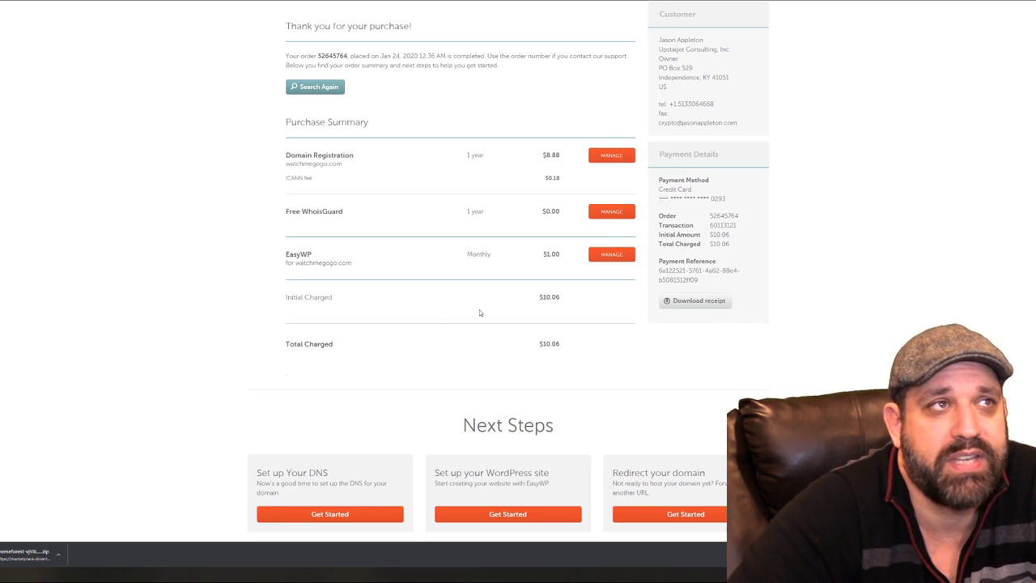
pyautogui.scroll(-1, 480, 312)
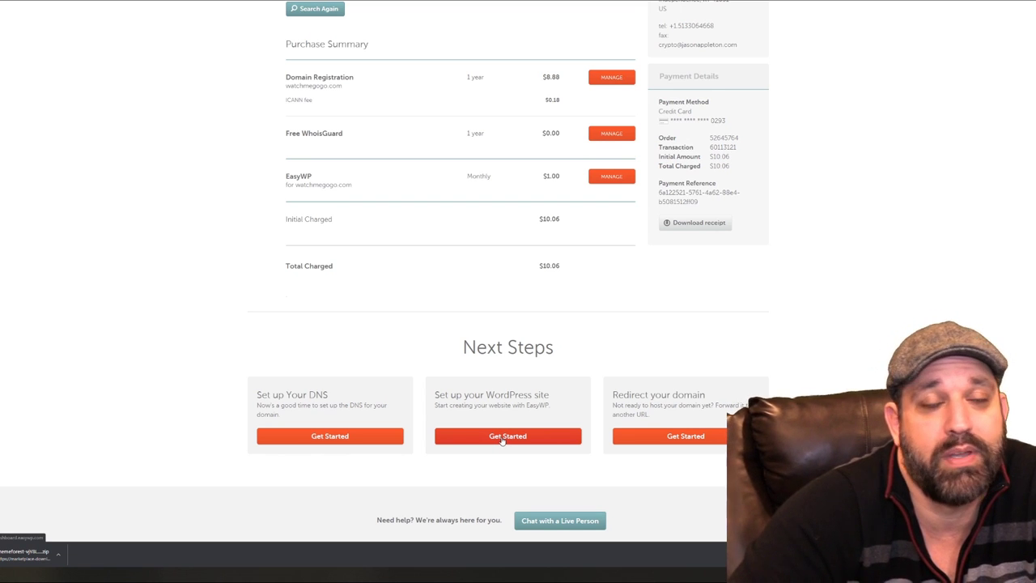
pyautogui.click(501, 438)
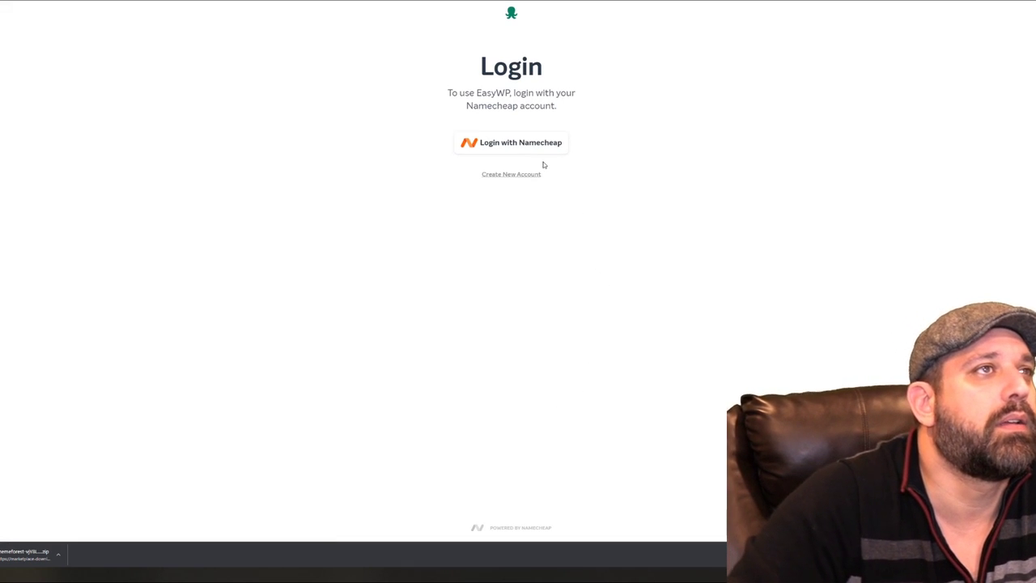
# Log in to EasyWP with the Namecheap account and begin setup for the Starter website
pyautogui.click(532, 147)
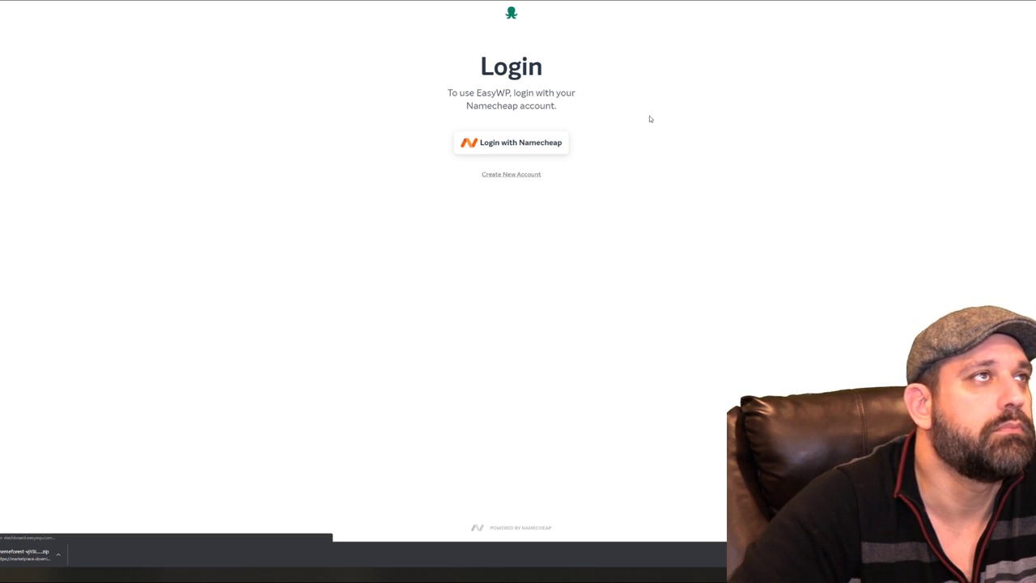
pyautogui.click(533, 148)
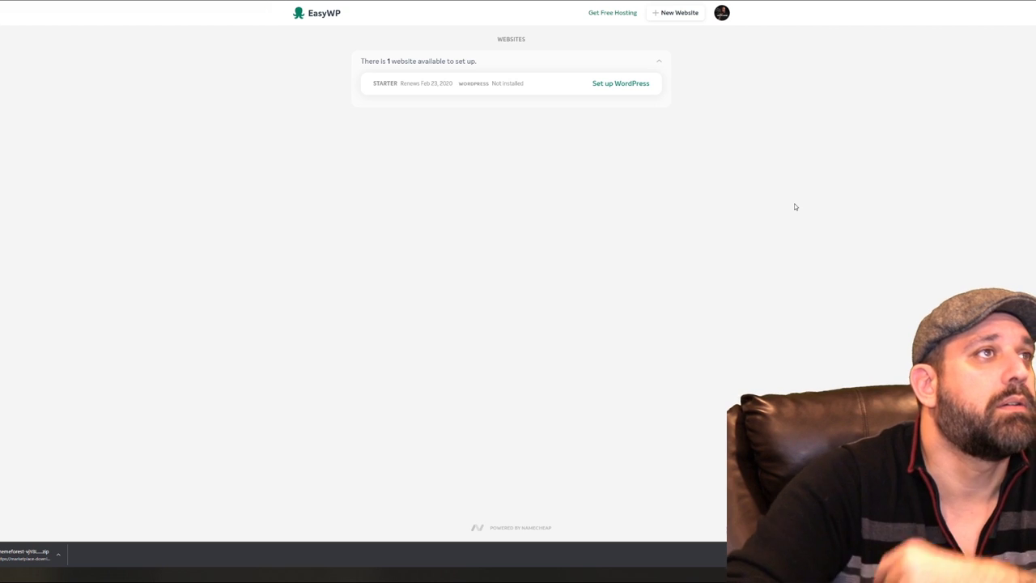
pyautogui.click(630, 86)
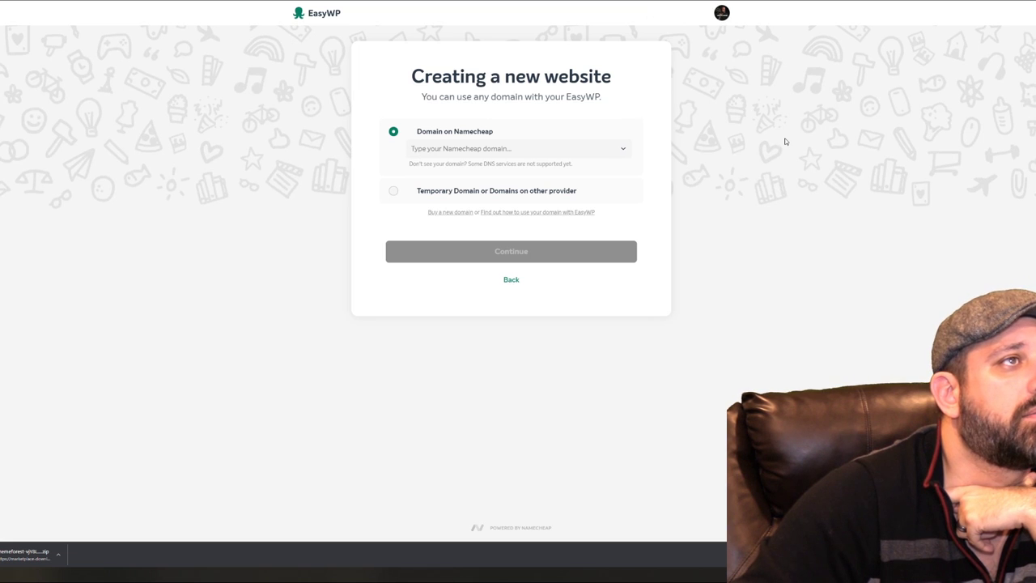
# Choose watchmegogo.com as the site domain and create the WordPress website
pyautogui.click(592, 152)
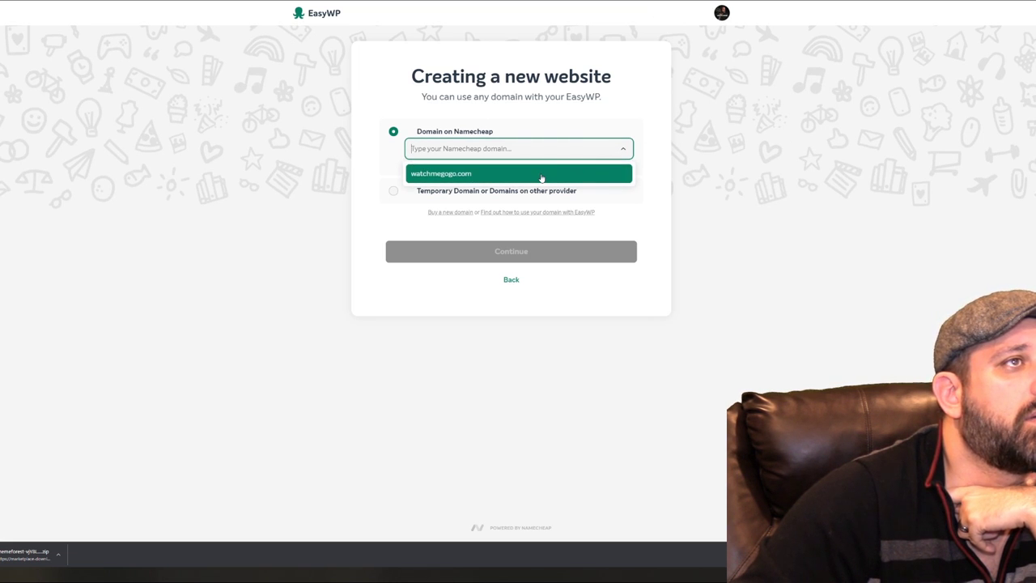
pyautogui.click(583, 180)
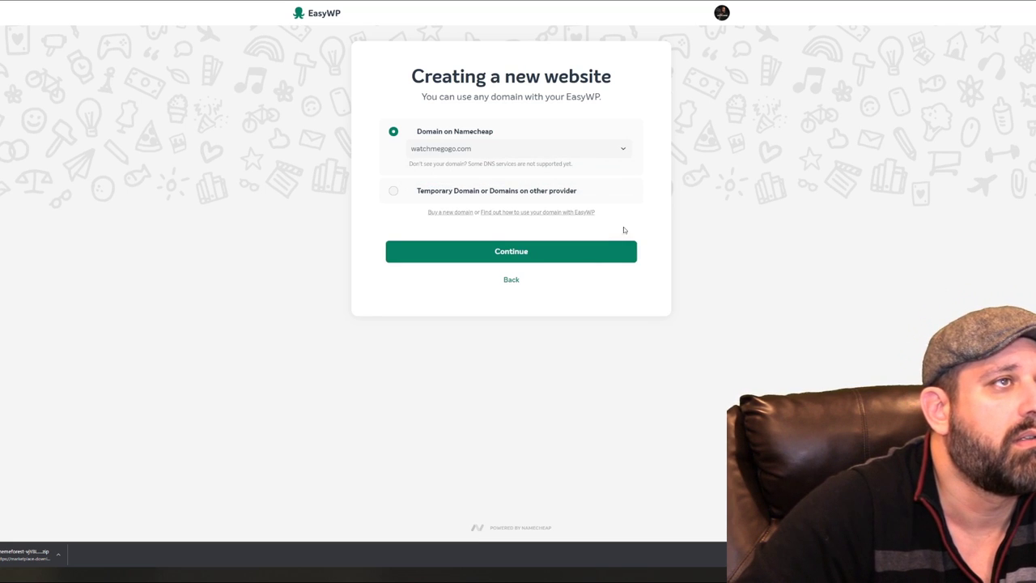
pyautogui.click(562, 254)
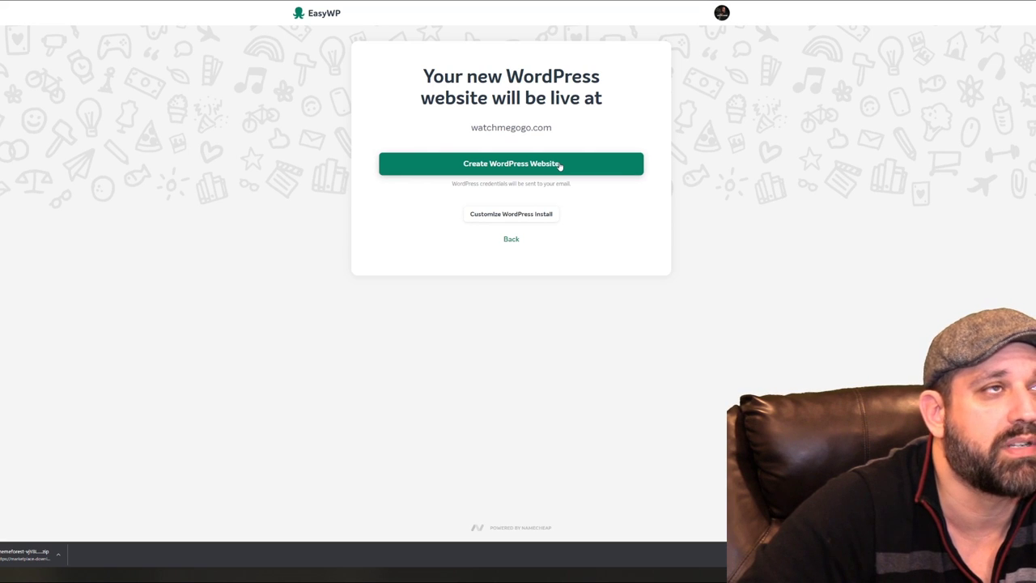
pyautogui.click(560, 165)
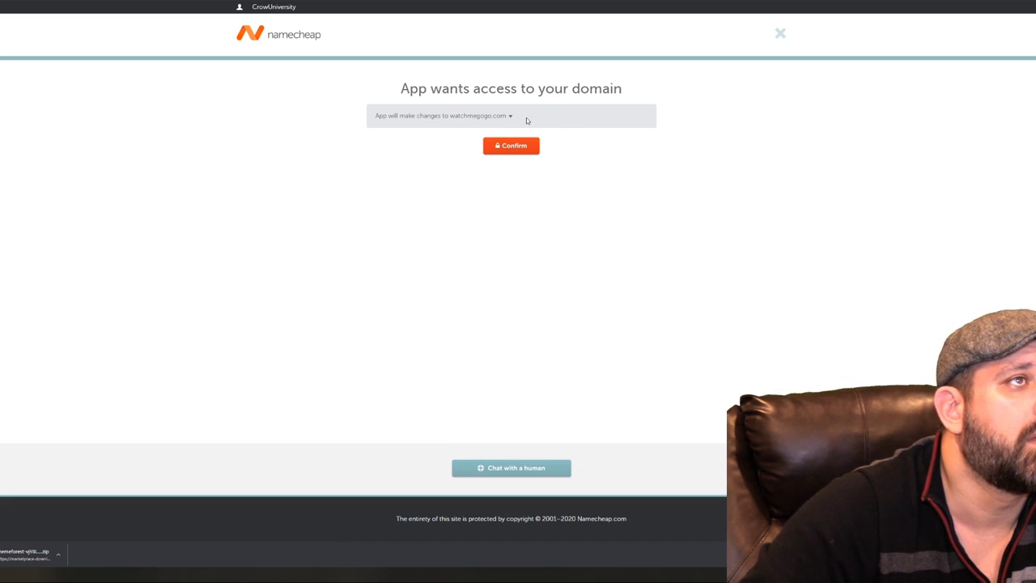
# Confirm the app's access to the watchmegogo.com domain
pyautogui.click(519, 146)
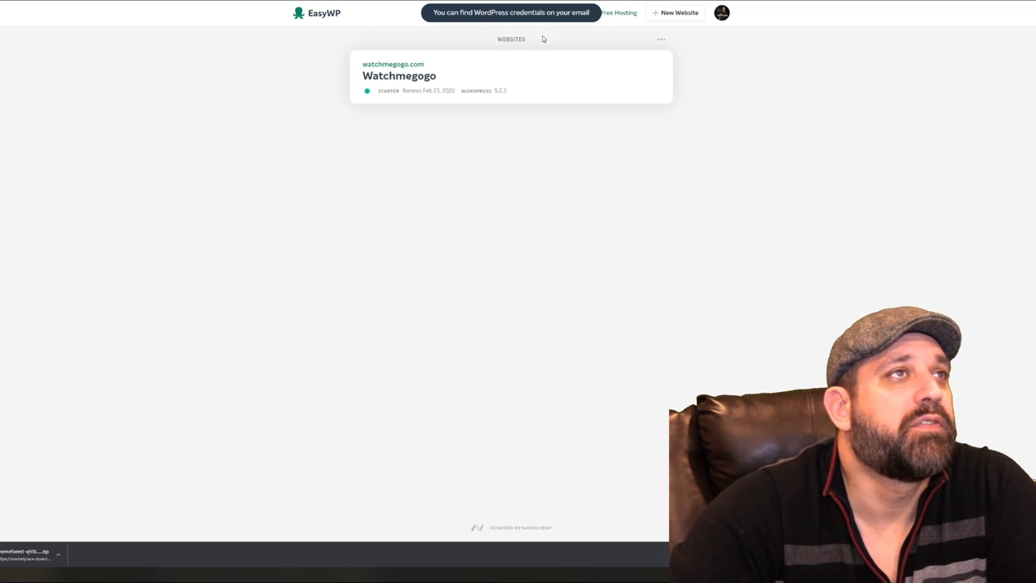
# Open the Watchmegogo site card from the EasyWP websites list
pyautogui.click(398, 78)
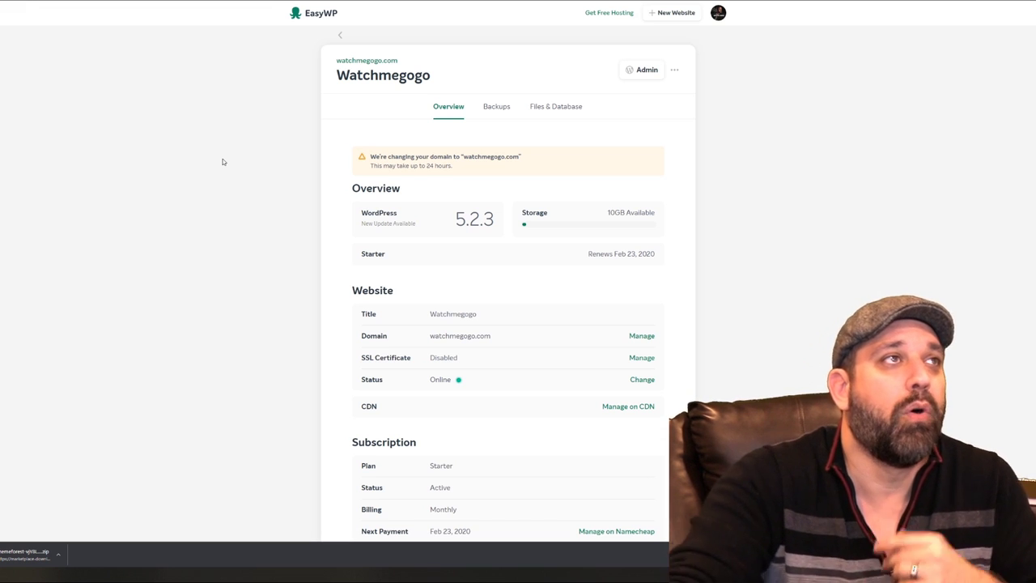
# Scroll through Envato Market's GraphicRiver page, then move to the Just Free Themes tab
pyautogui.hotkey('ctrl', 'Tab')
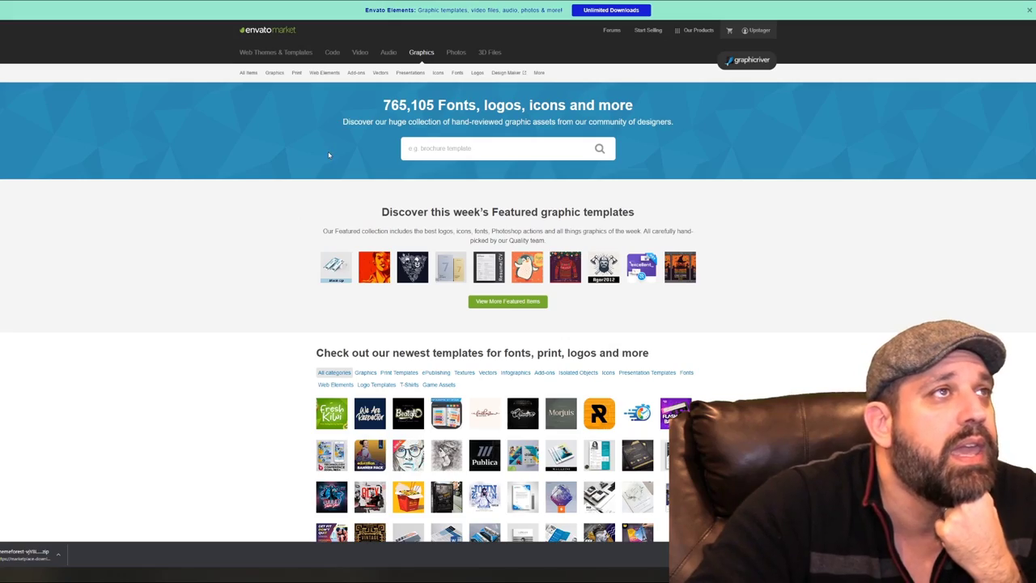
pyautogui.scroll(-8, 297, 168)
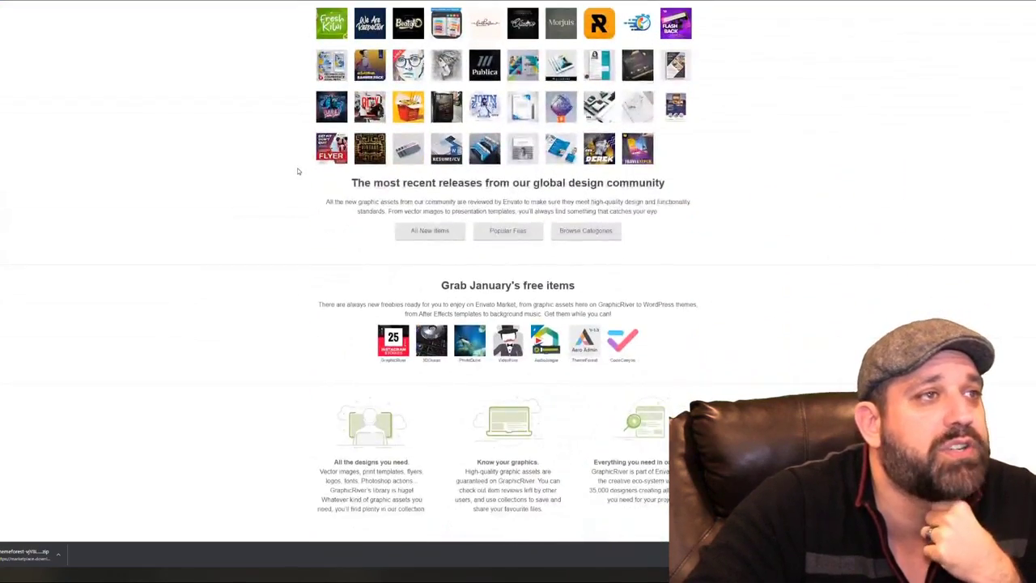
pyautogui.scroll(-3, 297, 171)
pyautogui.scroll(11, 297, 171)
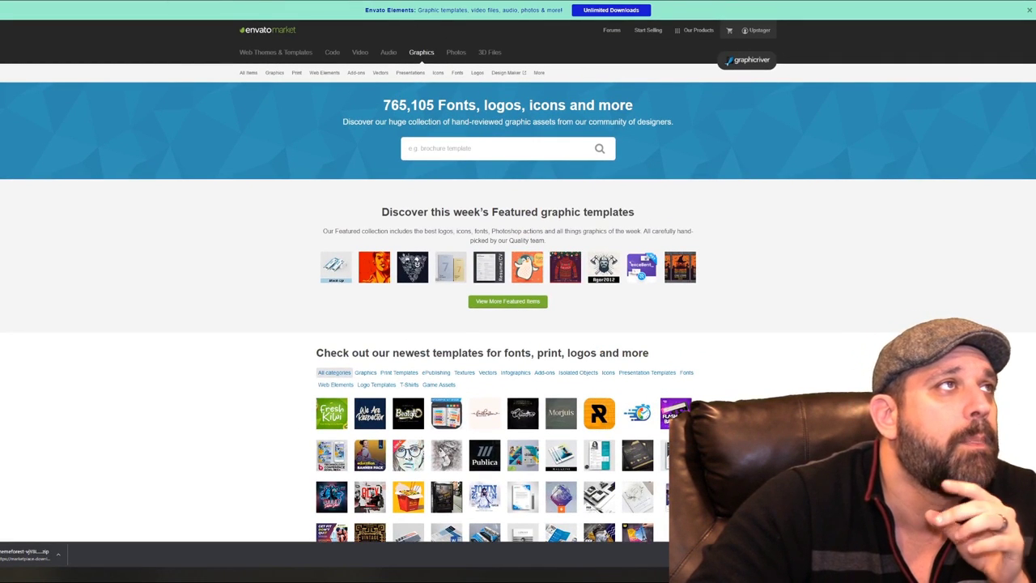
pyautogui.hotkey('ctrl', 'Tab')
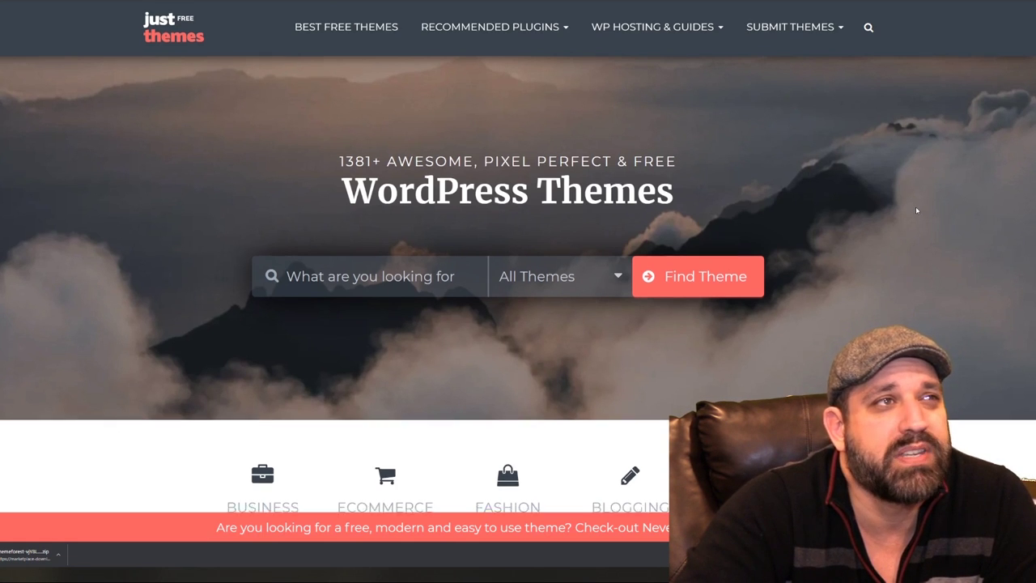
# Scroll through the Just Free Themes gallery, including the NewsCard and Pub Store themes
pyautogui.scroll(-5, 918, 214)
pyautogui.scroll(-3, 917, 211)
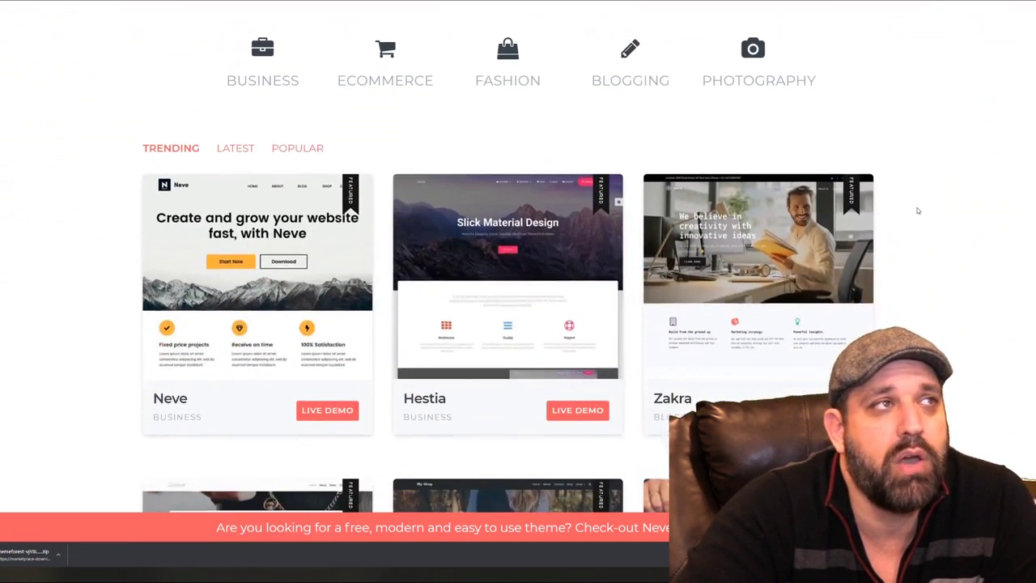
pyautogui.scroll(-4, 918, 210)
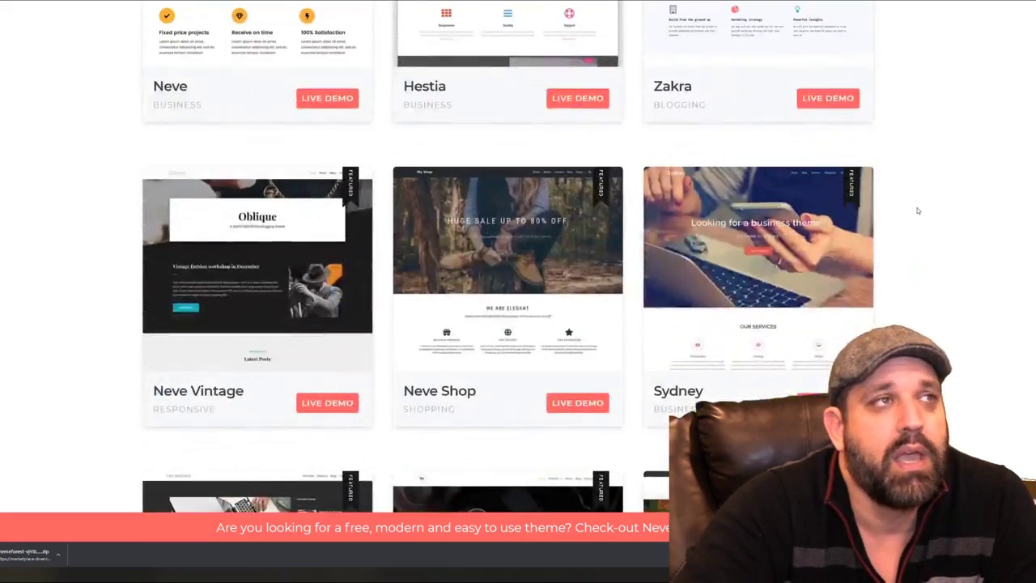
pyautogui.scroll(-3, 498, 325)
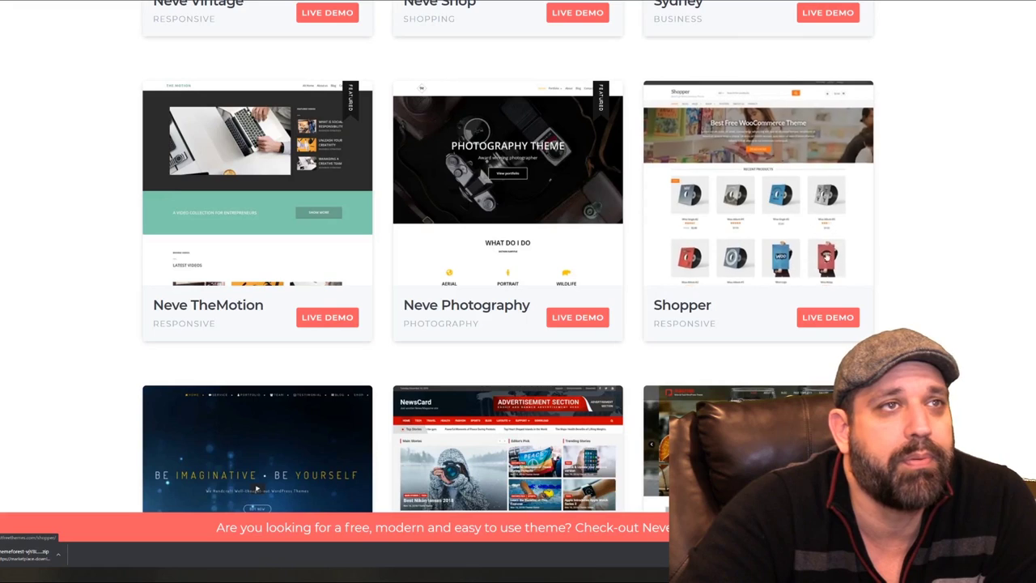
pyautogui.scroll(-2, 753, 300)
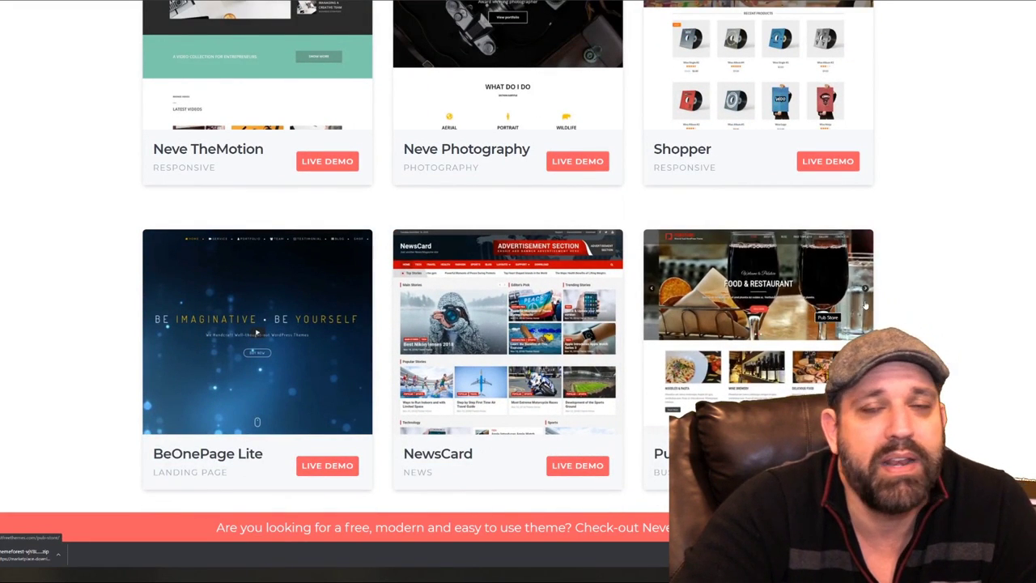
pyautogui.scroll(-2, 961, 301)
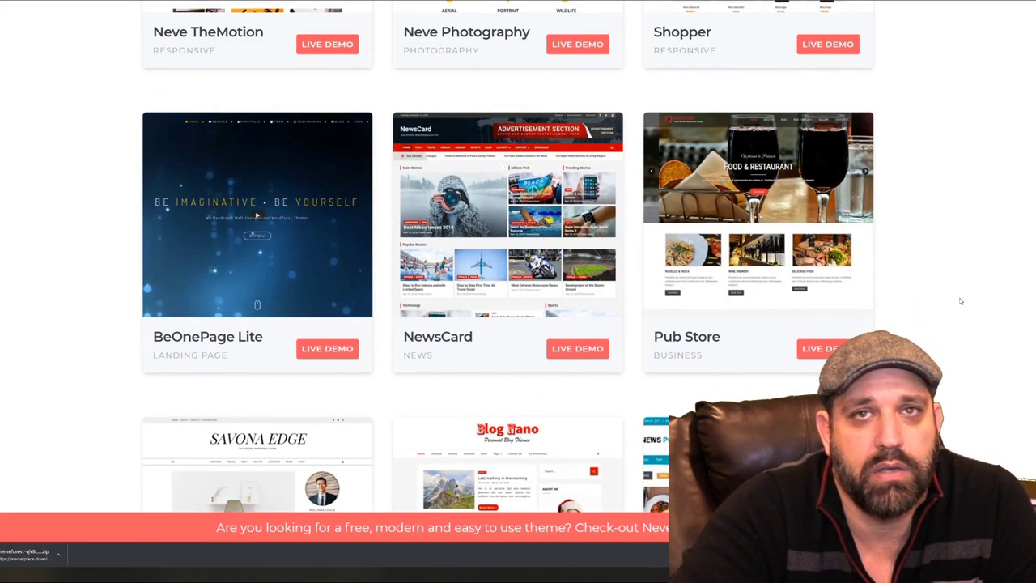
pyautogui.scroll(3, 955, 297)
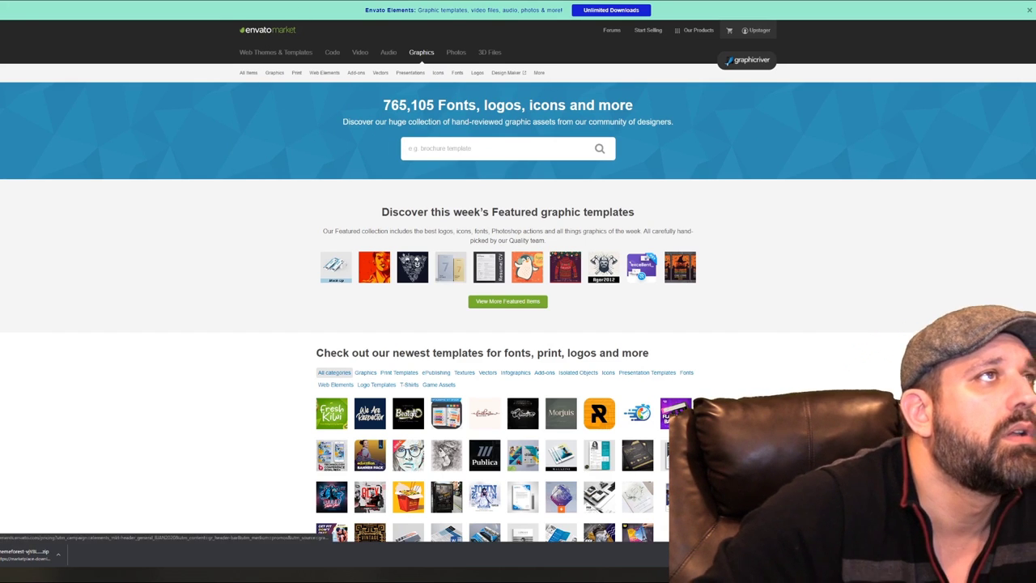
# Go to ThemeForest, show the WordPress eCommerce themes, then switch to the LiftSupply theme page
pyautogui.write('themeforest')
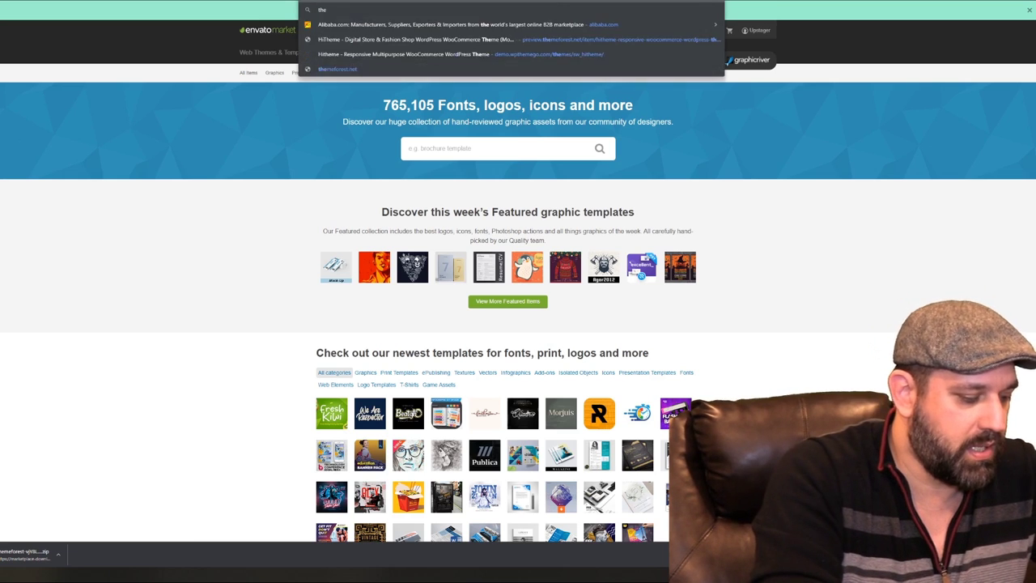
pyautogui.press('Return')
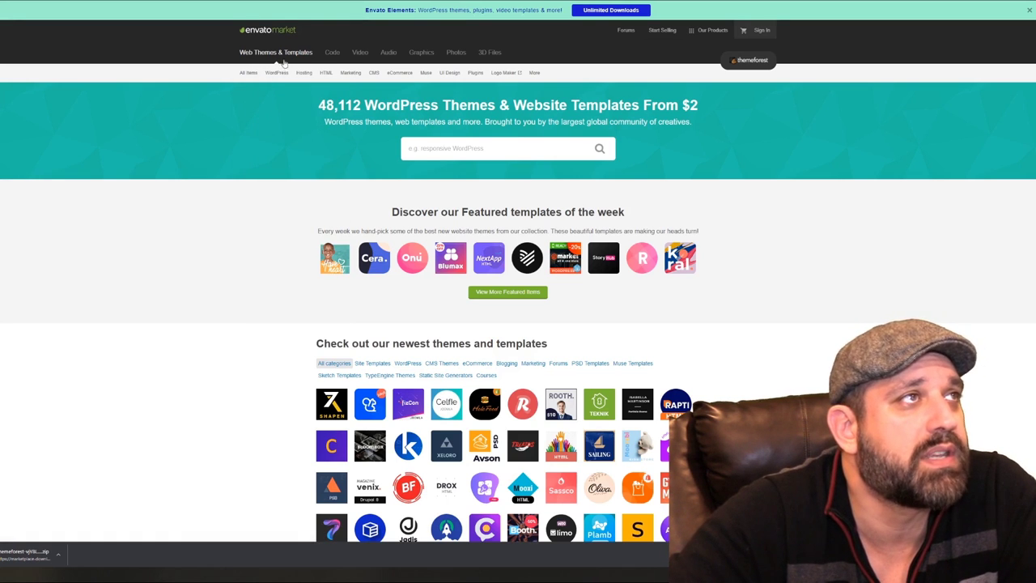
pyautogui.moveTo(276, 72)
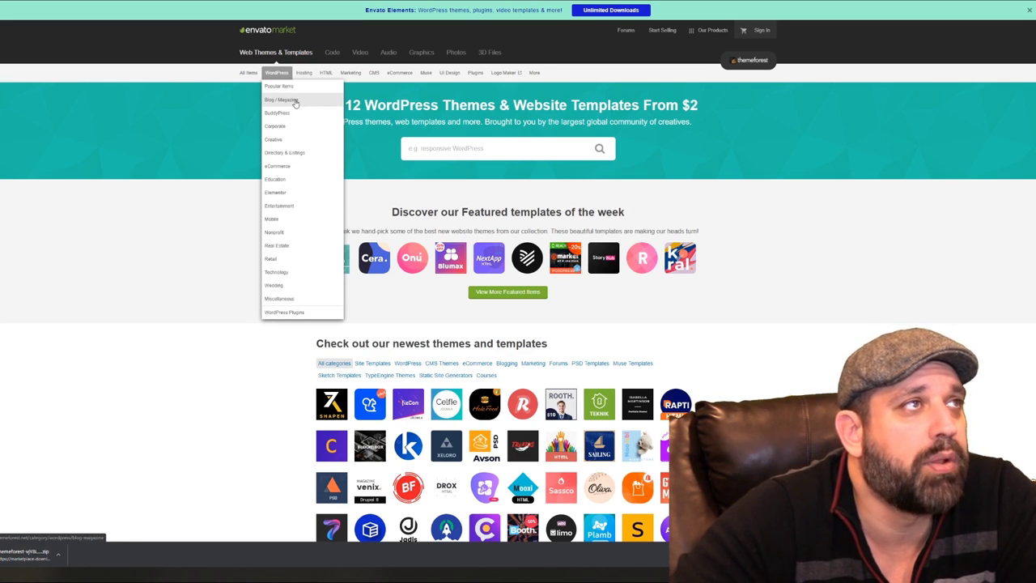
pyautogui.click(278, 166)
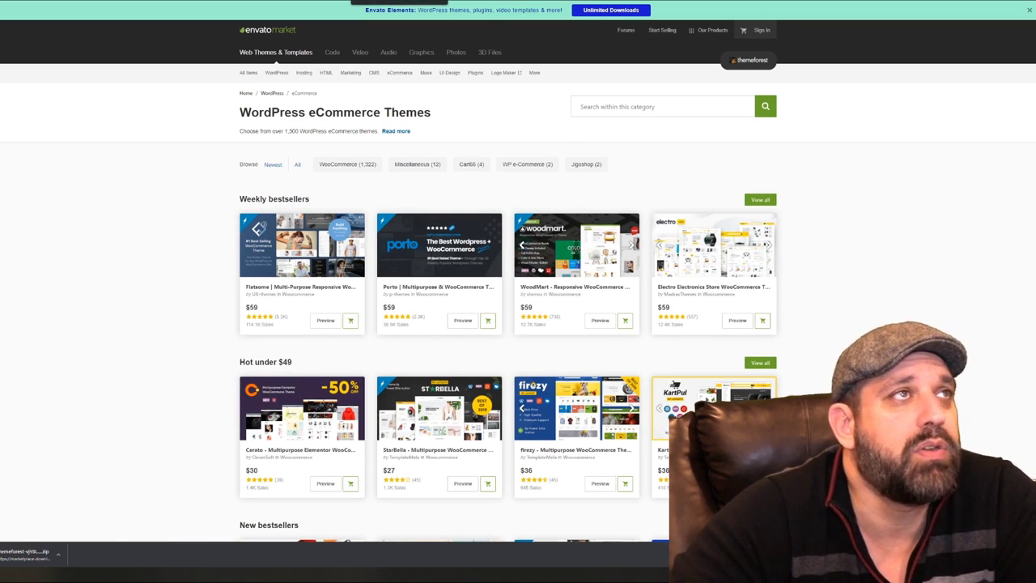
pyautogui.hotkey('ctrl', 'Tab')
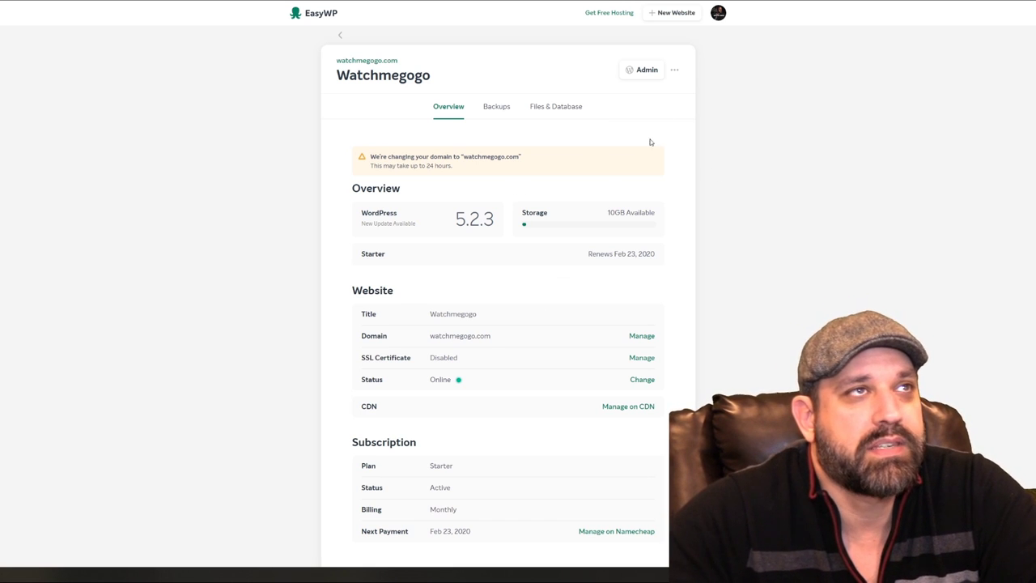
# Open the Watchmegogo site's WordPress admin from its EasyWP overview page
pyautogui.click(629, 72)
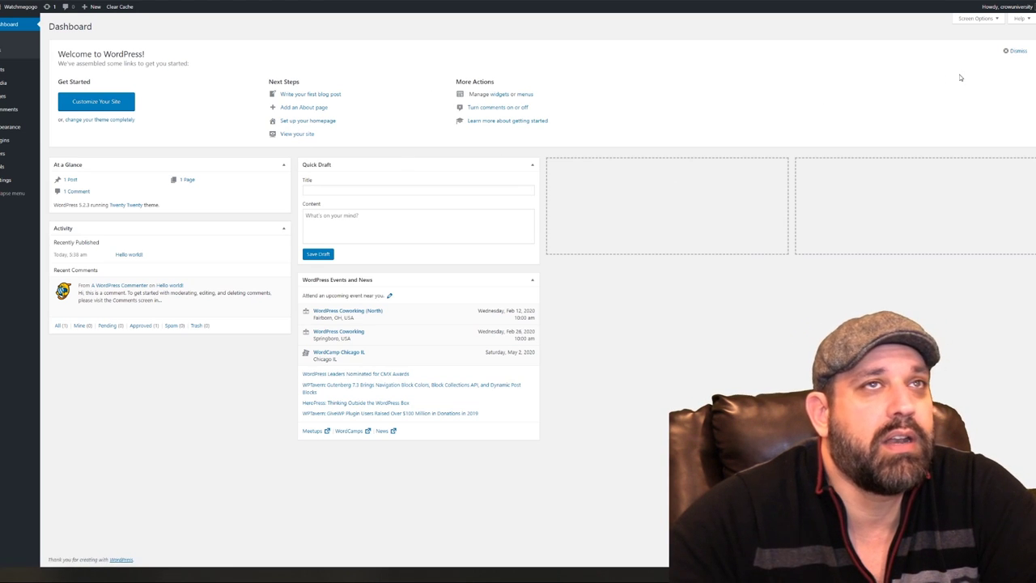
# Dismiss the Welcome panel and move Events and News, collapsed, into the right column
pyautogui.click(1016, 51)
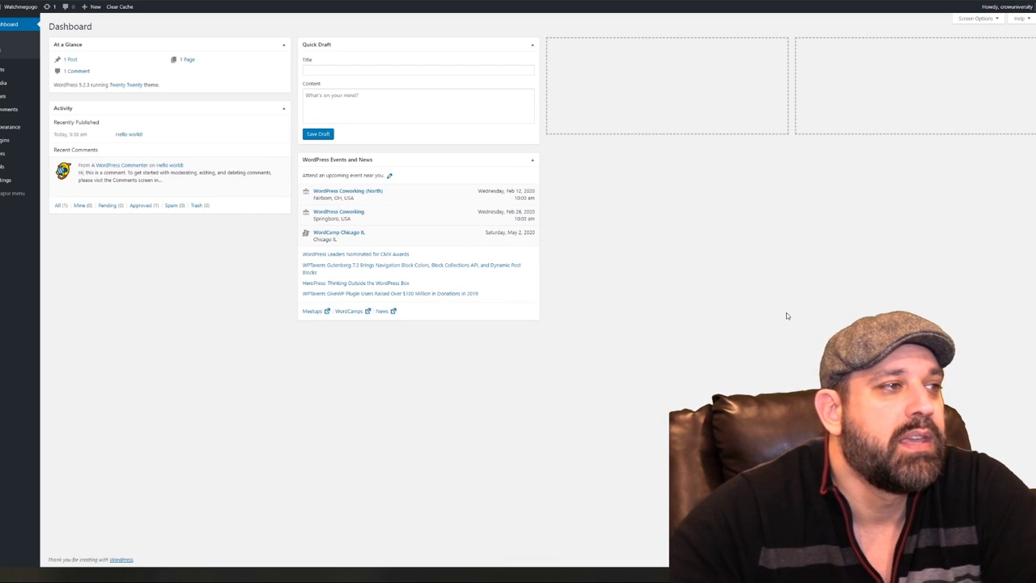
pyautogui.moveTo(0, 229); pyautogui.dragTo(0, 229)
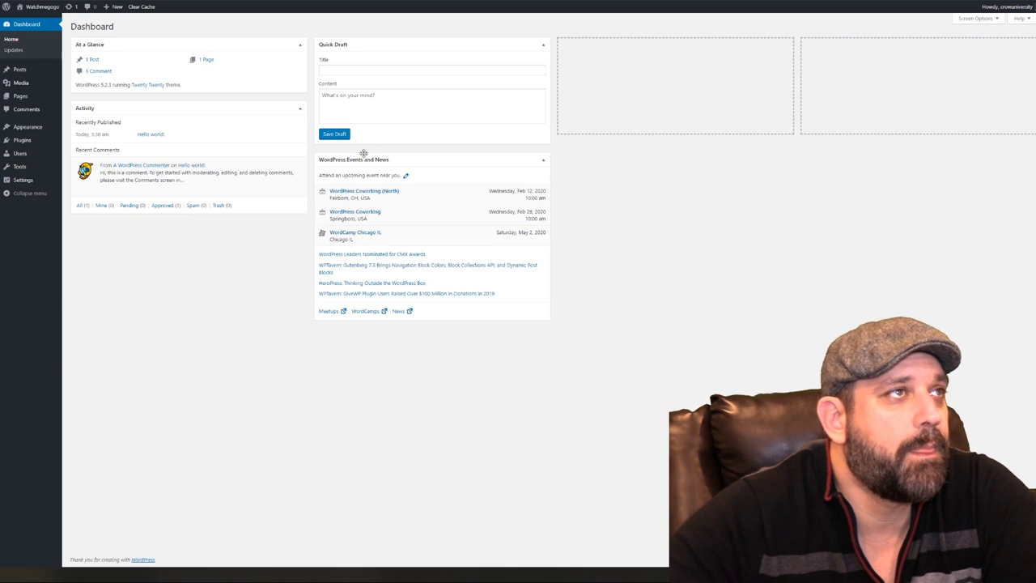
pyautogui.moveTo(362, 158); pyautogui.dragTo(836, 102)
pyautogui.moveTo(878, 37); pyautogui.dragTo(879, 38)
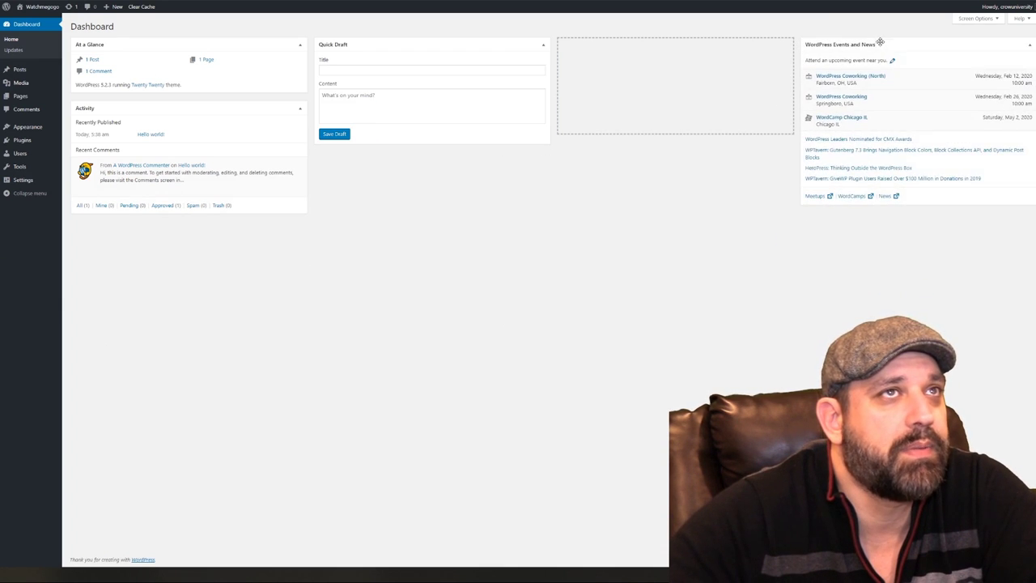
pyautogui.click(879, 42)
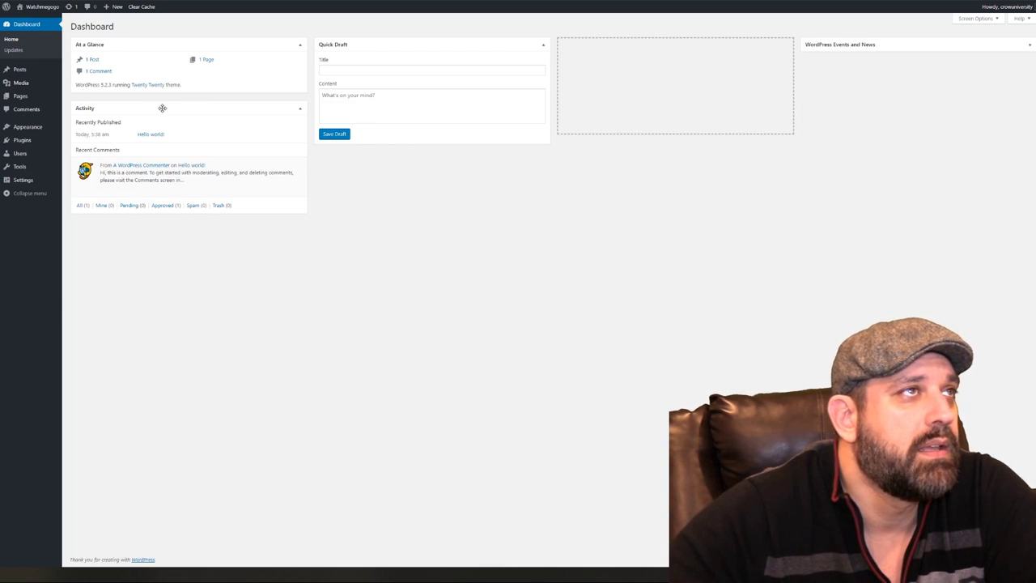
# Stack a collapsed Quick Draft atop the right column and open the live site in a new tab
pyautogui.moveTo(397, 59); pyautogui.dragTo(916, 36)
pyautogui.click(917, 41)
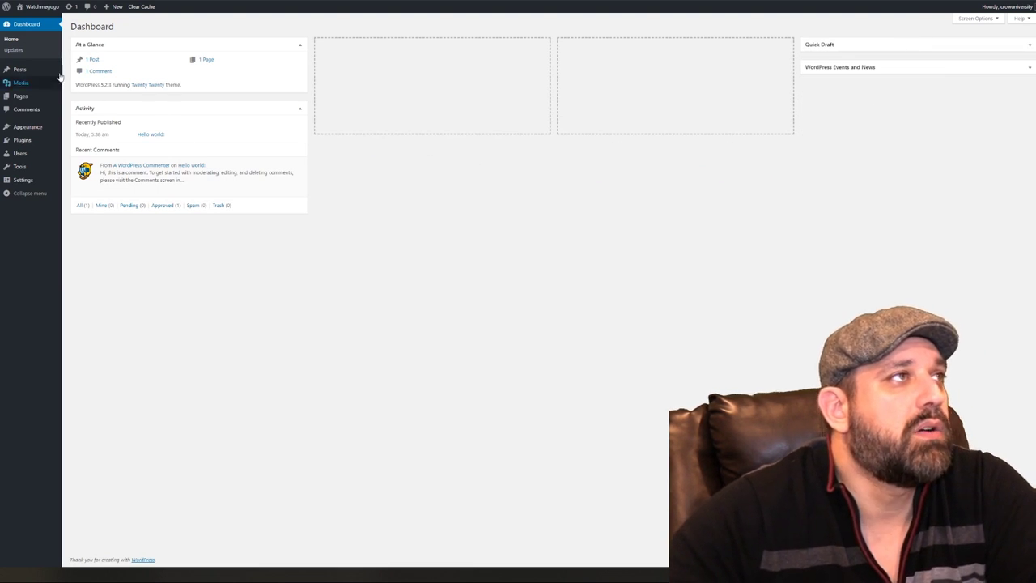
pyautogui.rightClick(36, 20)
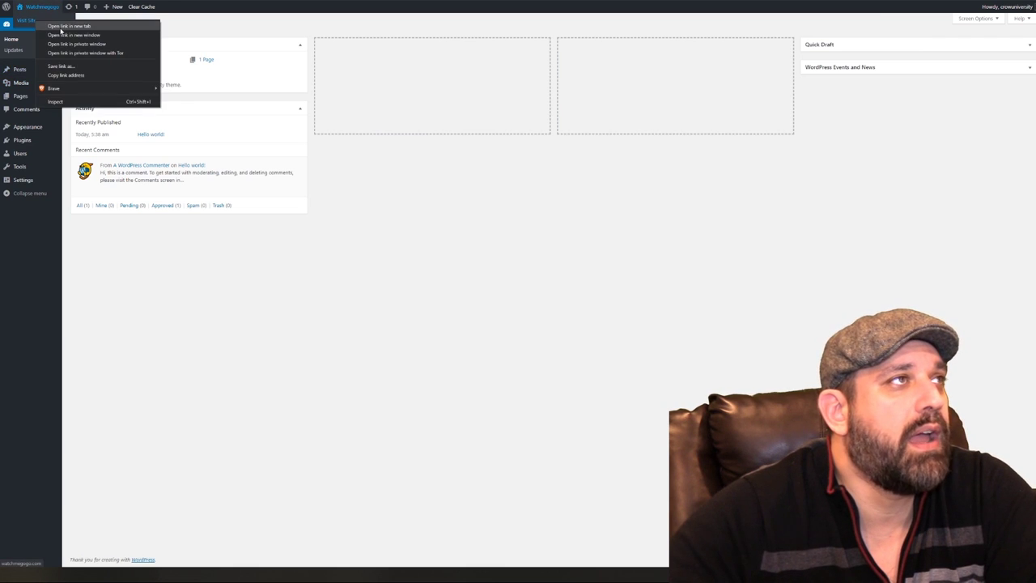
pyautogui.click(59, 28)
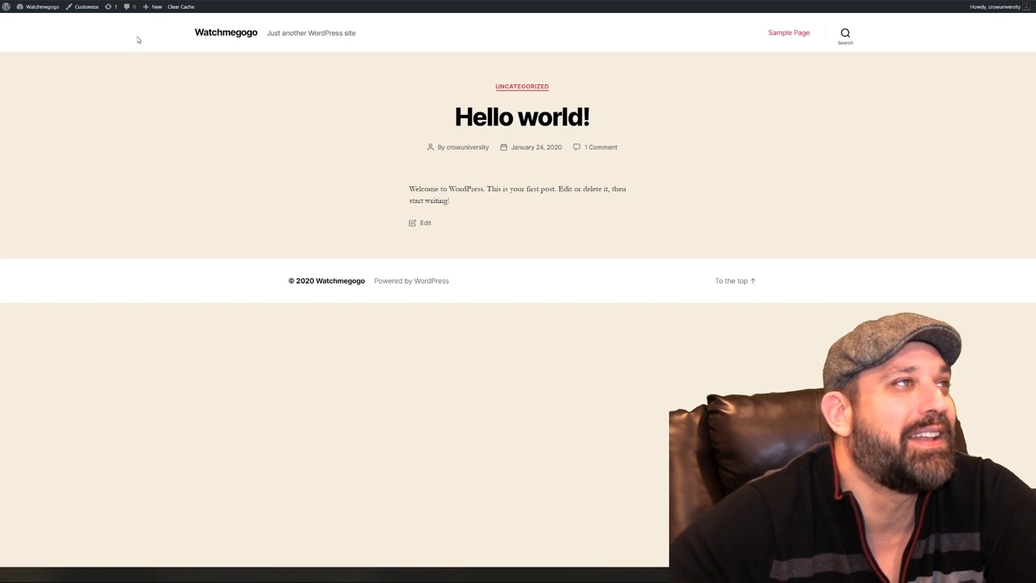
# Return to the admin tab and open Settings > General
pyautogui.click(36, 7)
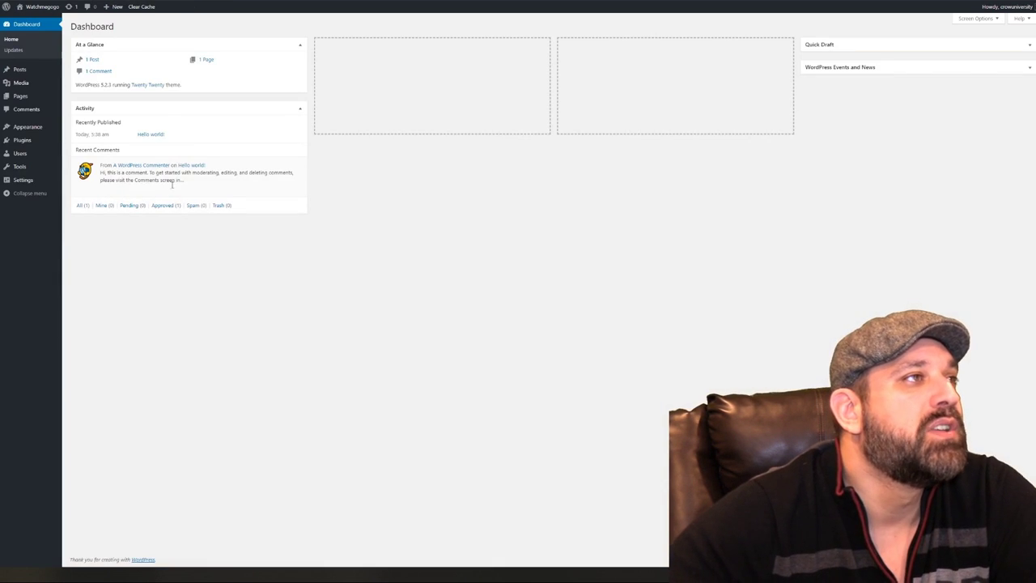
pyautogui.click(73, 181)
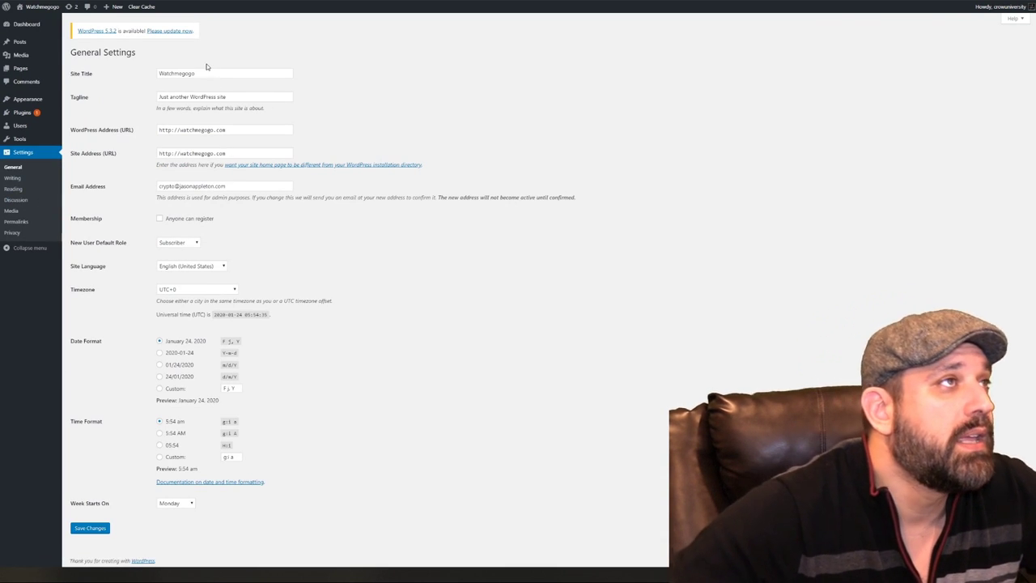
# Update WordPress core to version 5.3.2 from the update notice
pyautogui.click(170, 31)
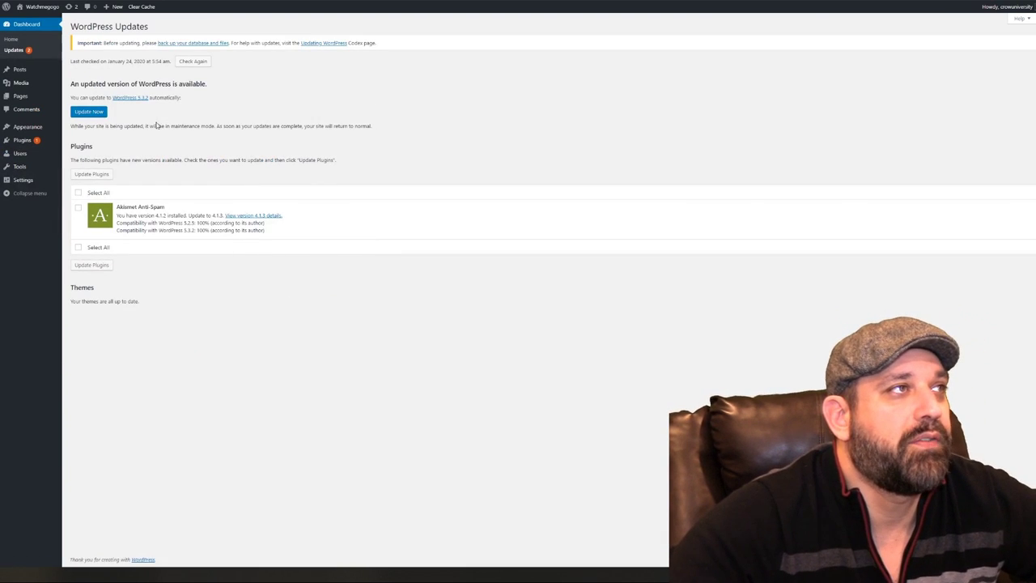
pyautogui.click(90, 112)
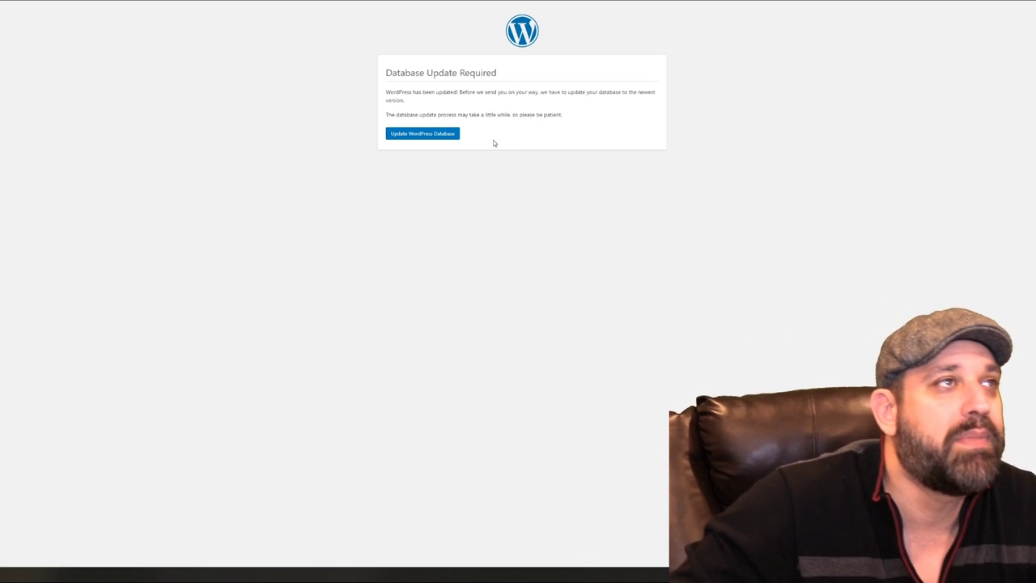
# Run the WordPress database update, continue past Update Complete, and return to Dashboard Home
pyautogui.click(436, 139)
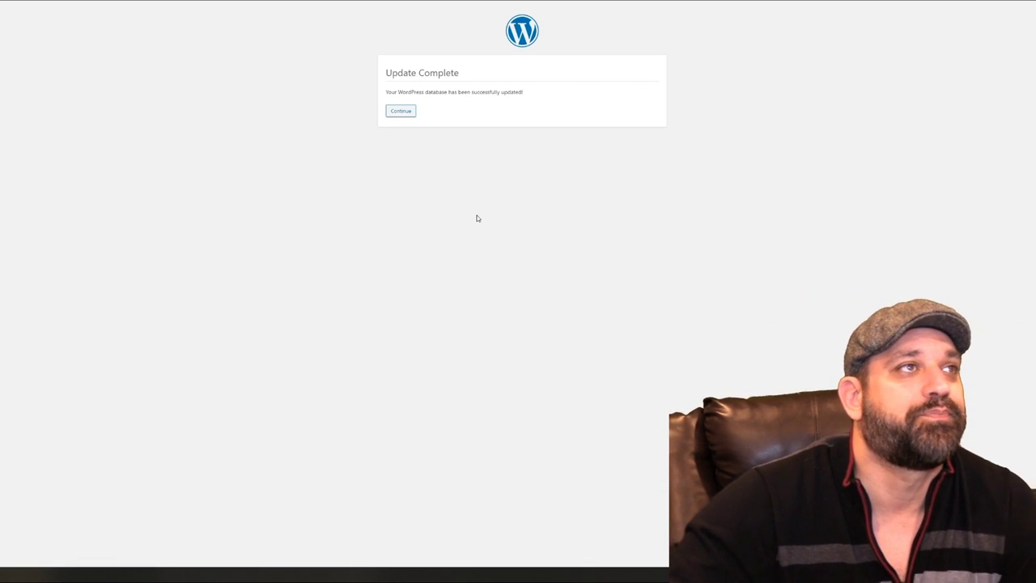
pyautogui.click(405, 113)
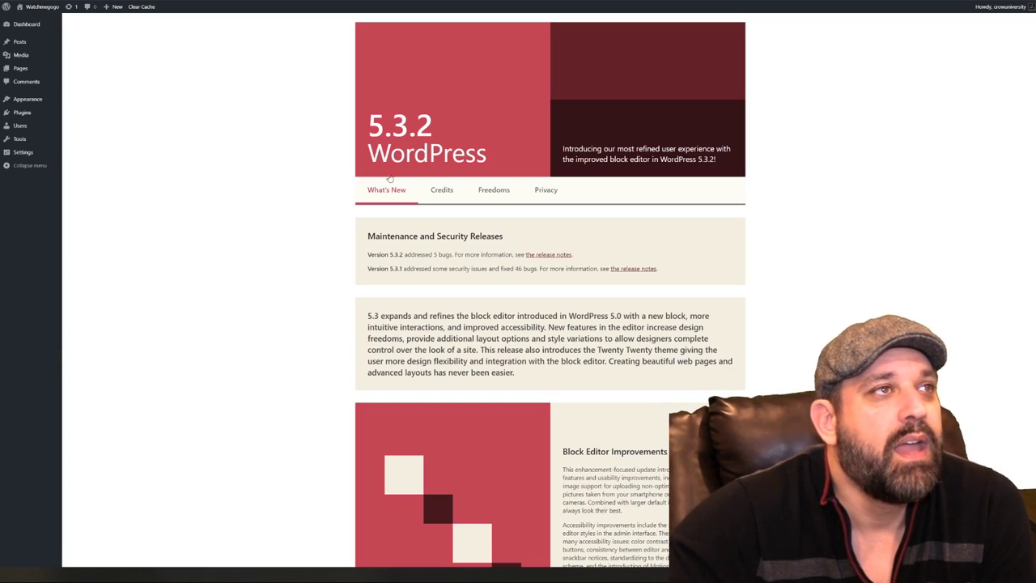
pyautogui.scroll(-1, 282, 193)
pyautogui.scroll(-4, 283, 194)
pyautogui.scroll(4, 280, 197)
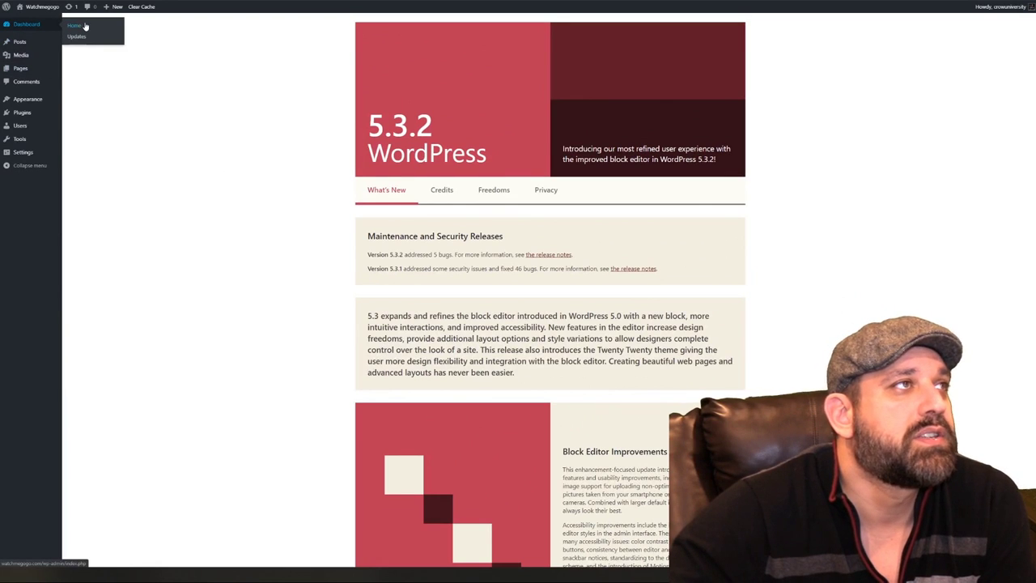
pyautogui.click(81, 25)
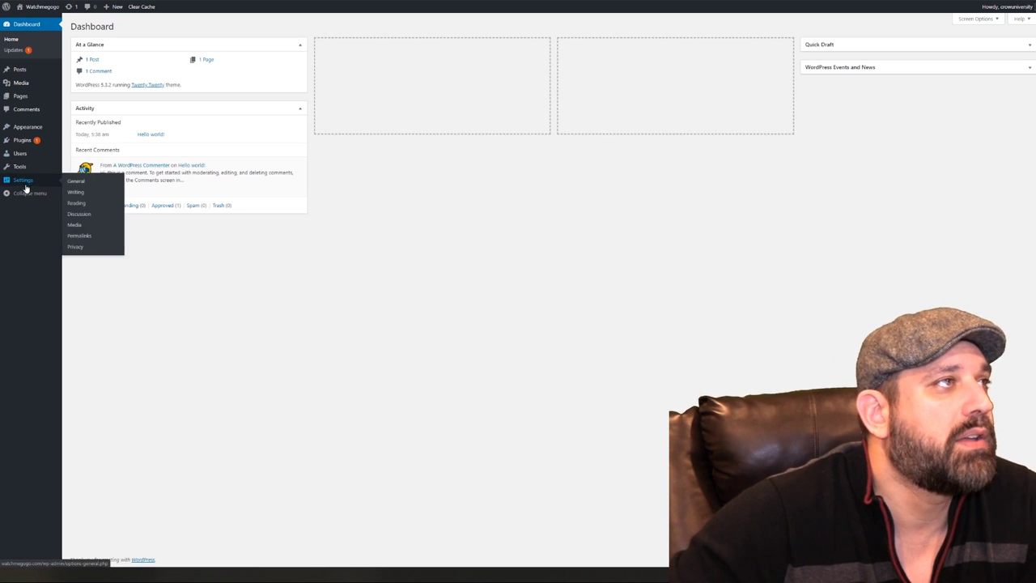
# Change the site title to 'Watchmegogo - A Store For Quality Smart Watches' in General Settings
pyautogui.moveTo(32, 180)
pyautogui.click(70, 182)
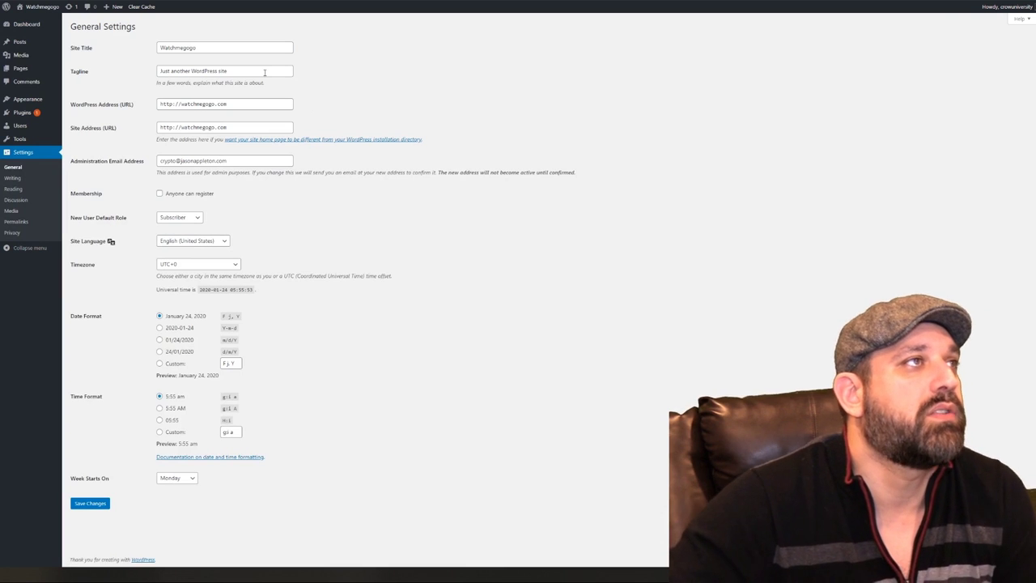
pyautogui.click(259, 47)
pyautogui.write('- A Hio')
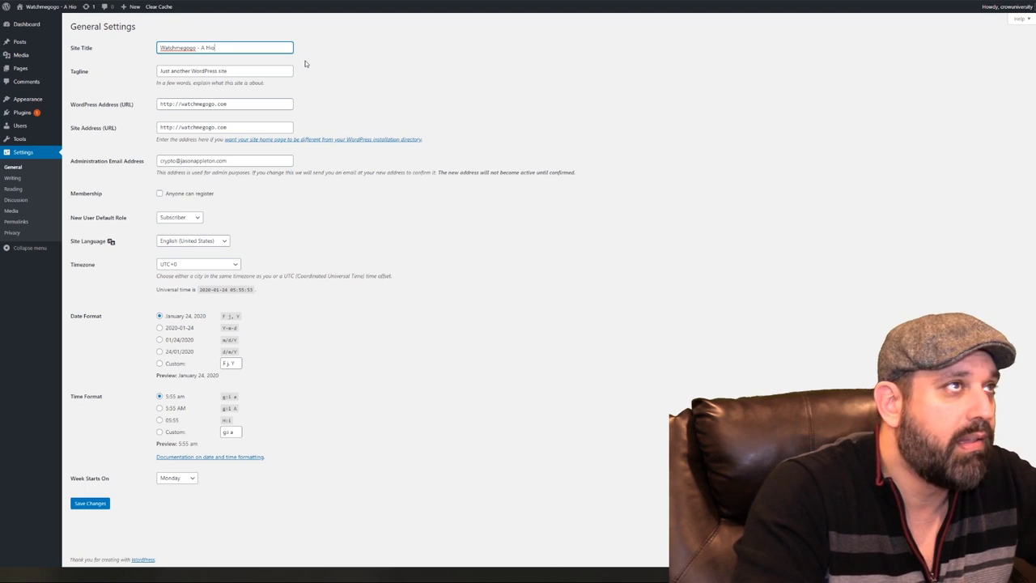
pyautogui.press('BackSpace')
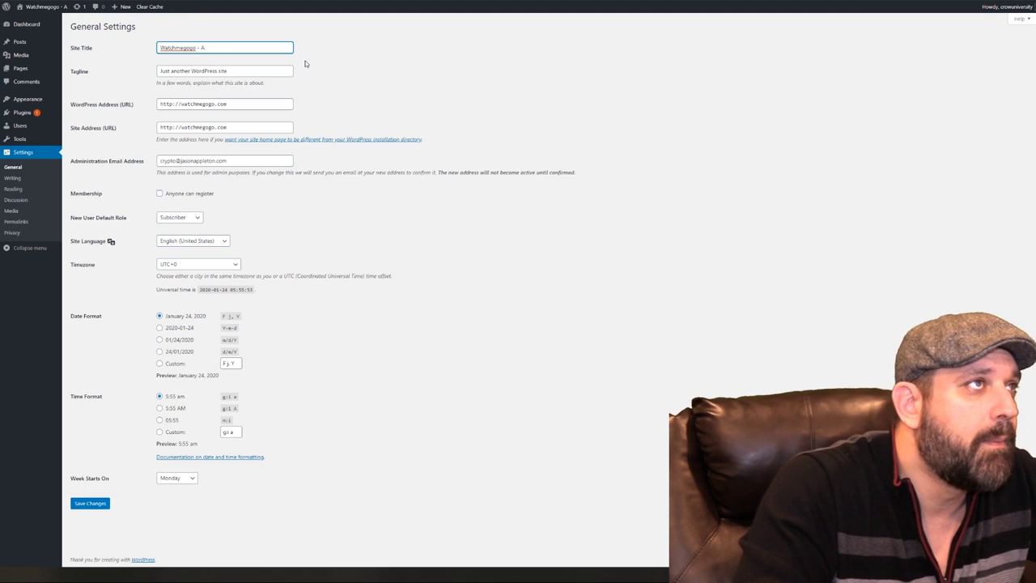
pyautogui.write('A Sto')
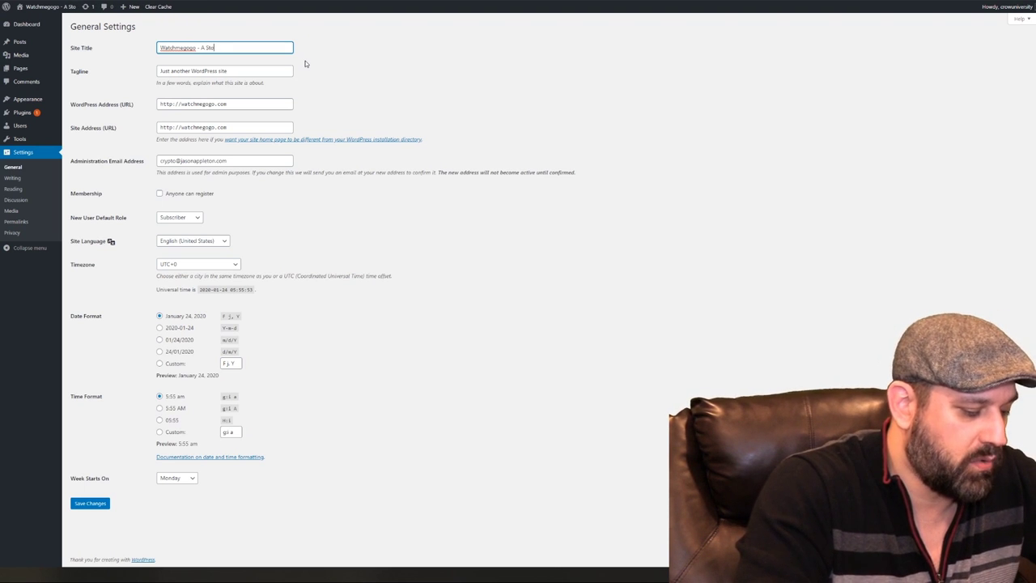
pyautogui.write('re For')
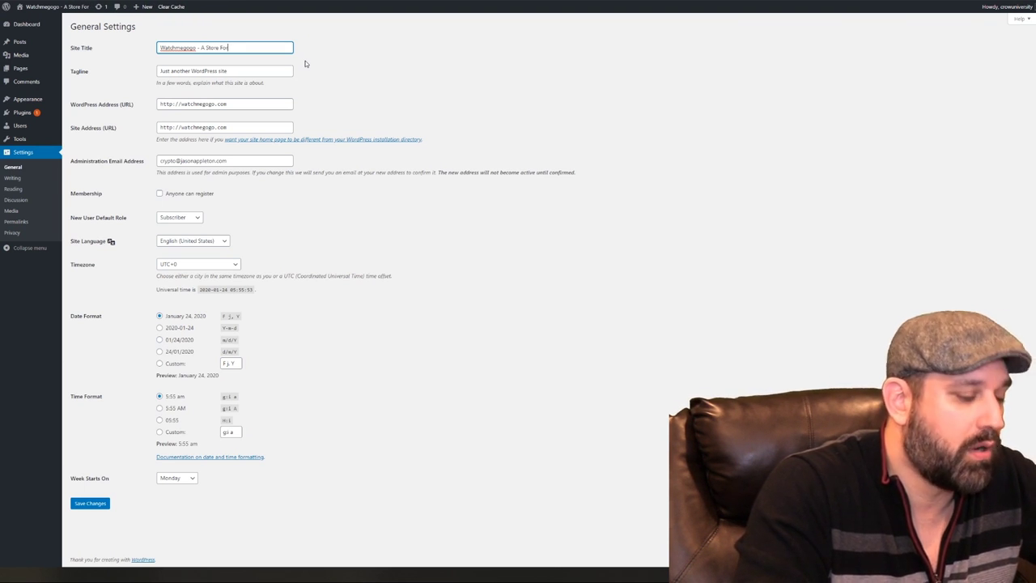
pyautogui.write(' Quality Smart Watche')
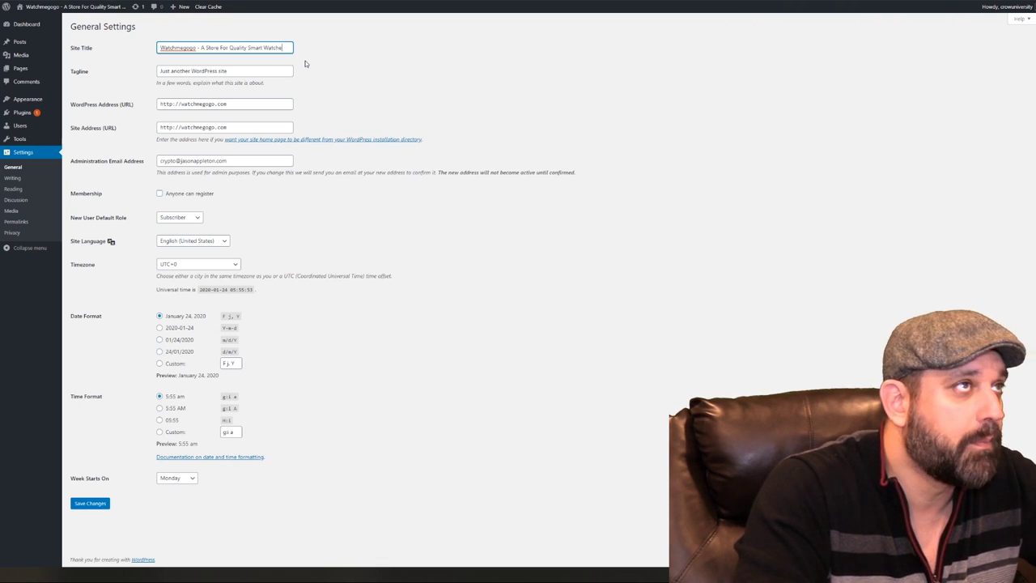
pyautogui.write('s')
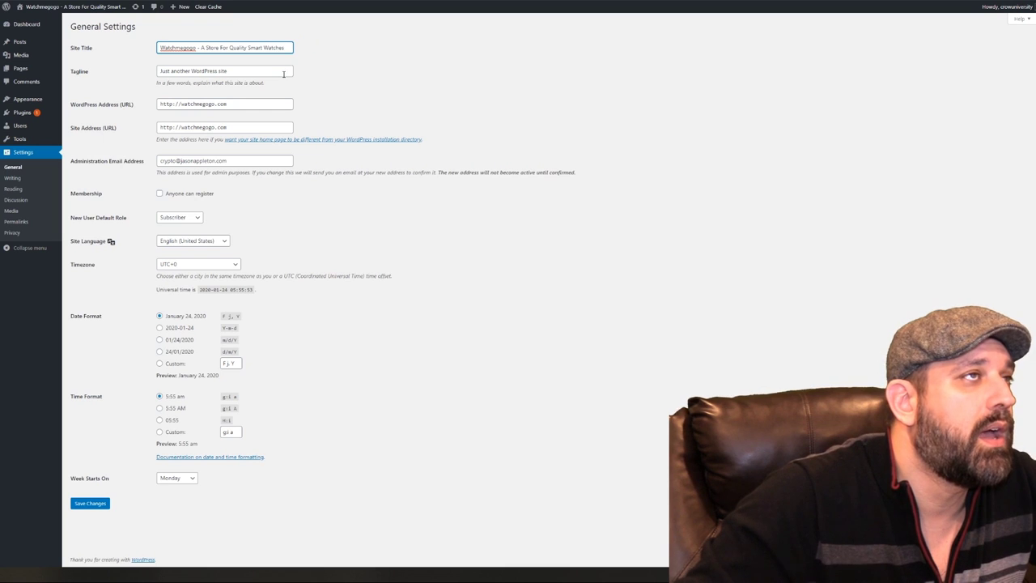
# Replace the default tagline with 'Watches That Make You Go Go!'
pyautogui.click(283, 74)
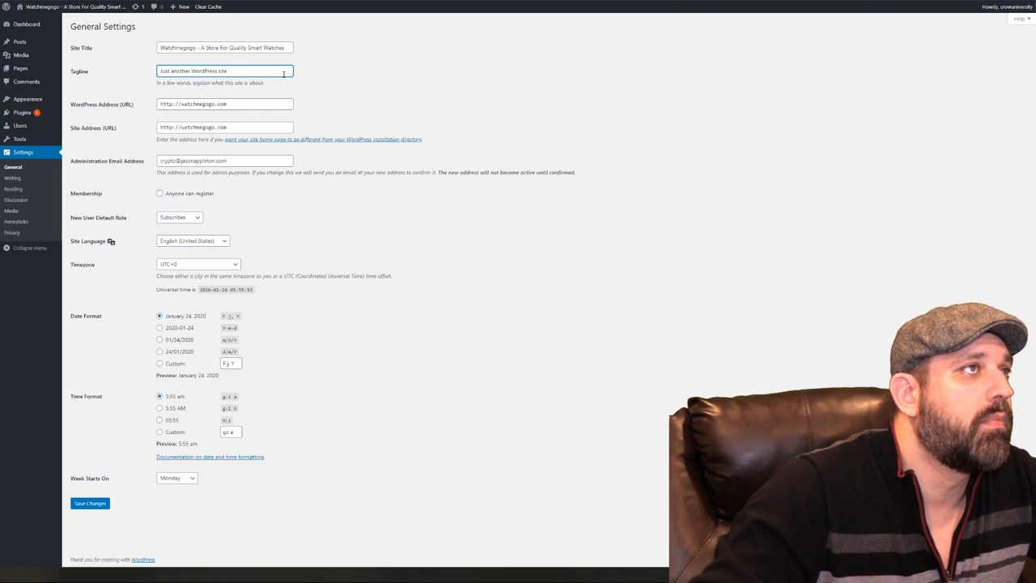
pyautogui.moveTo(287, 72); pyautogui.dragTo(125, 81)
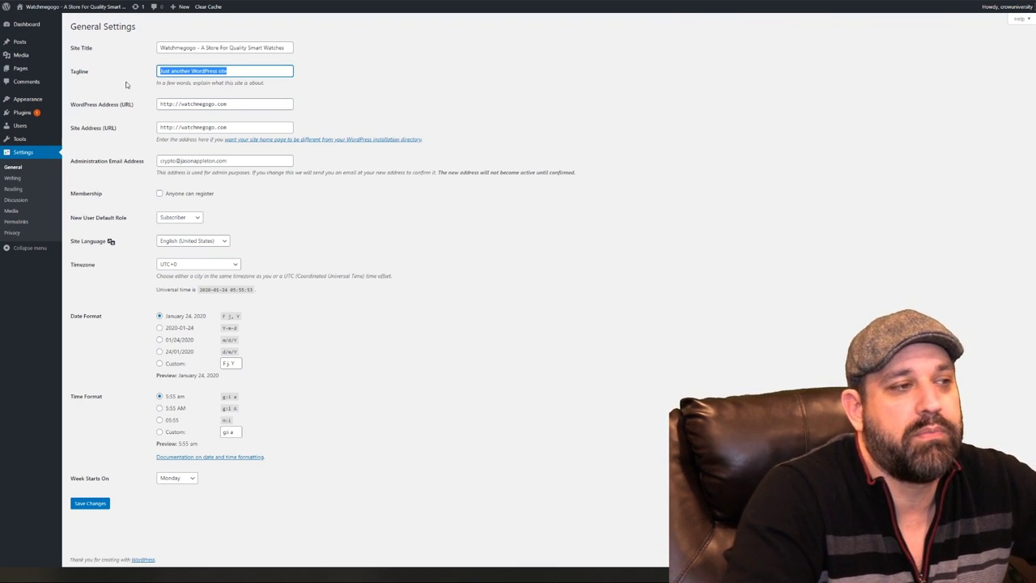
pyautogui.press('BackSpace')
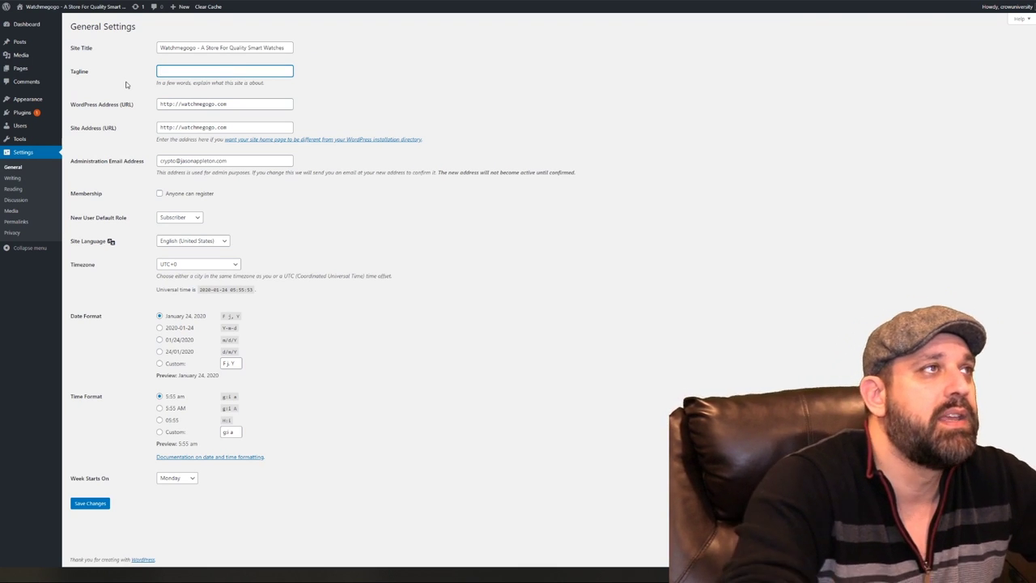
pyautogui.write('Watches That')
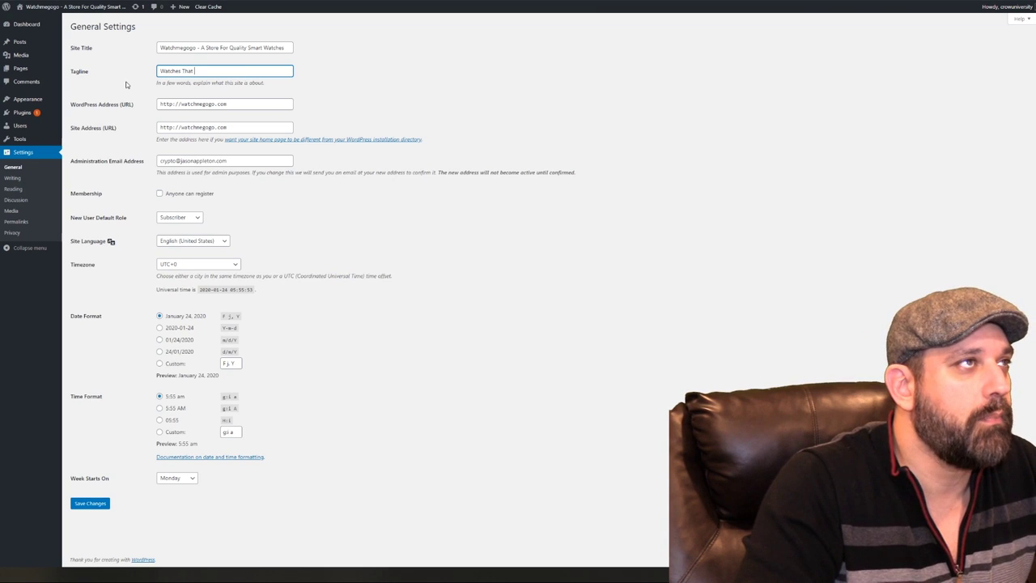
pyautogui.write('Make ')
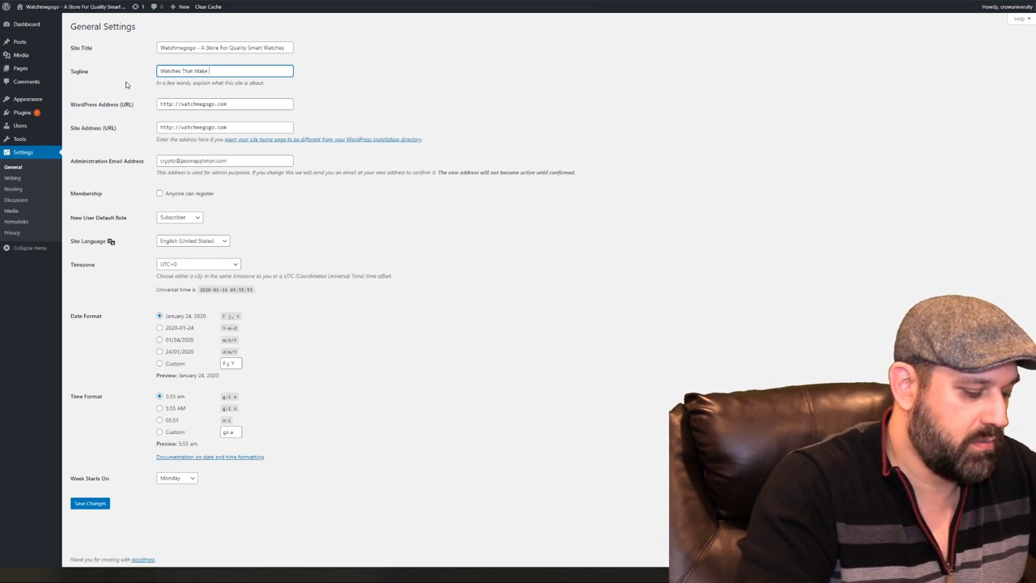
pyautogui.write('You')
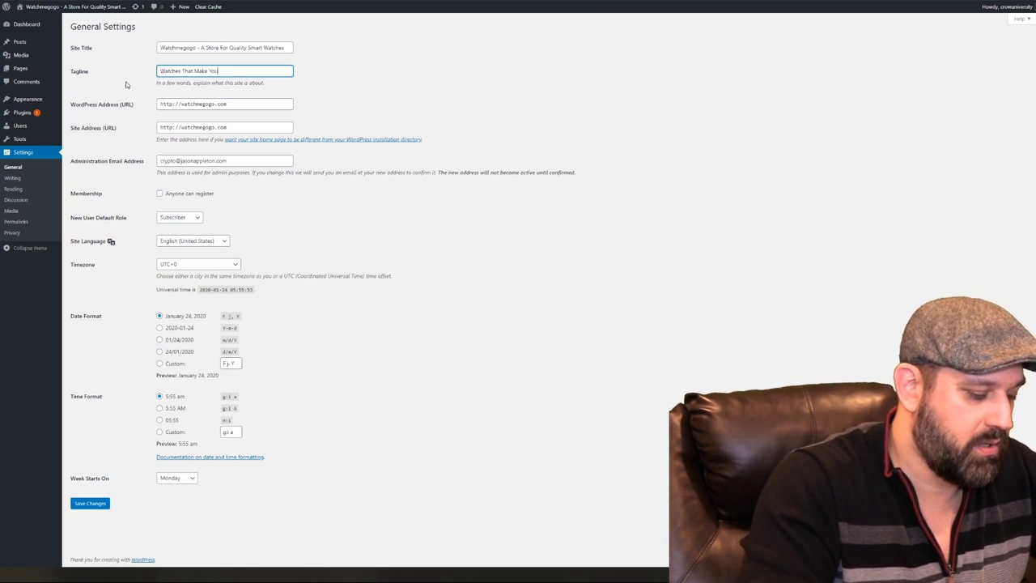
pyautogui.write(' Go Go!')
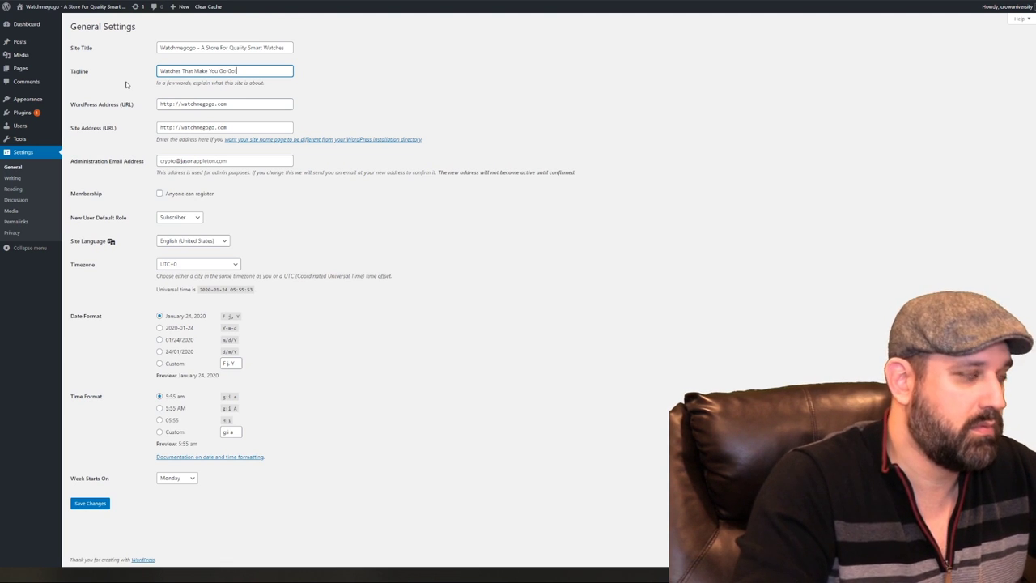
pyautogui.click(748, 112)
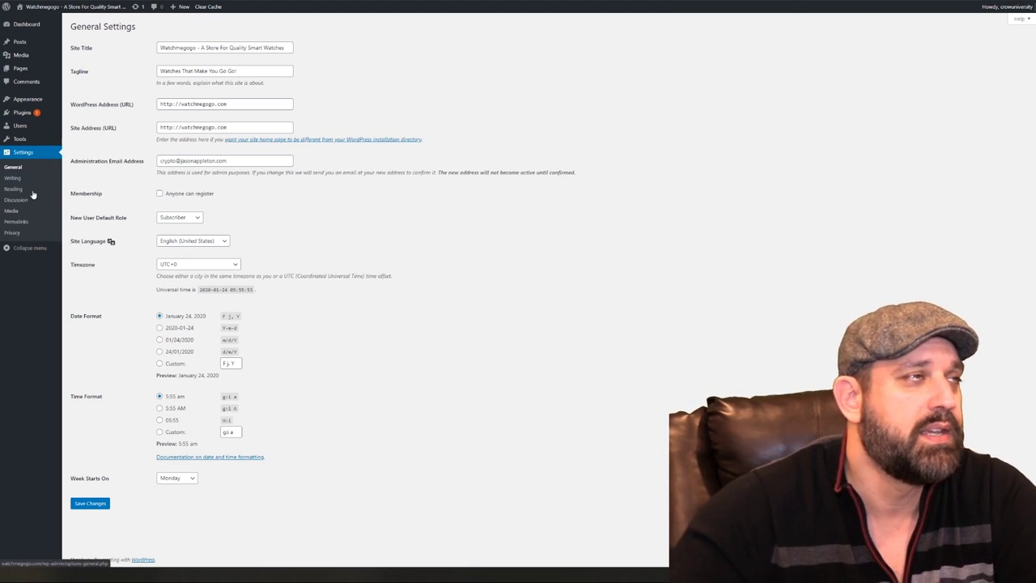
# Save the title and tagline, check the Writing default category list, and open Permalink Settings
pyautogui.click(90, 505)
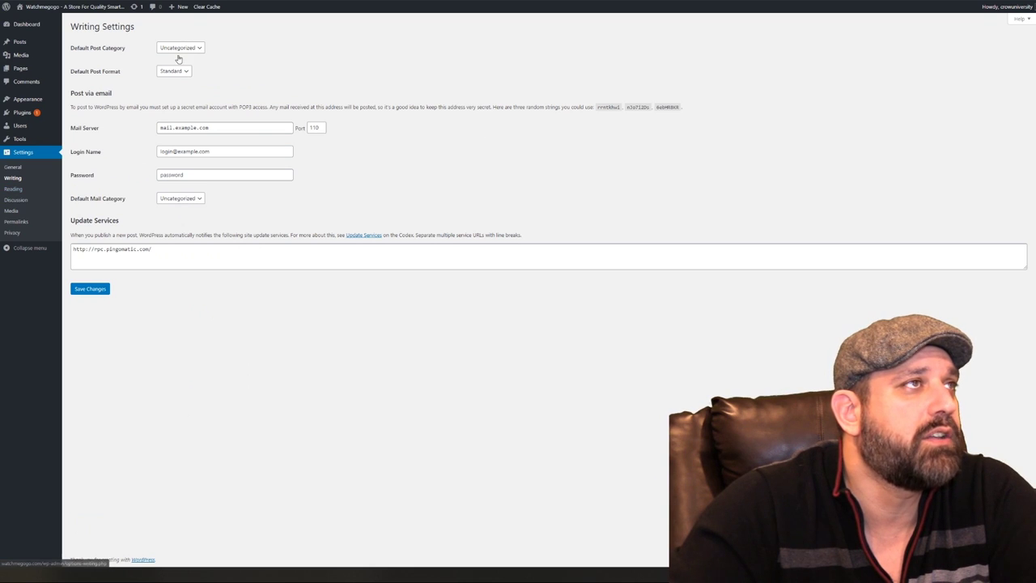
pyautogui.click(183, 51)
pyautogui.click(292, 50)
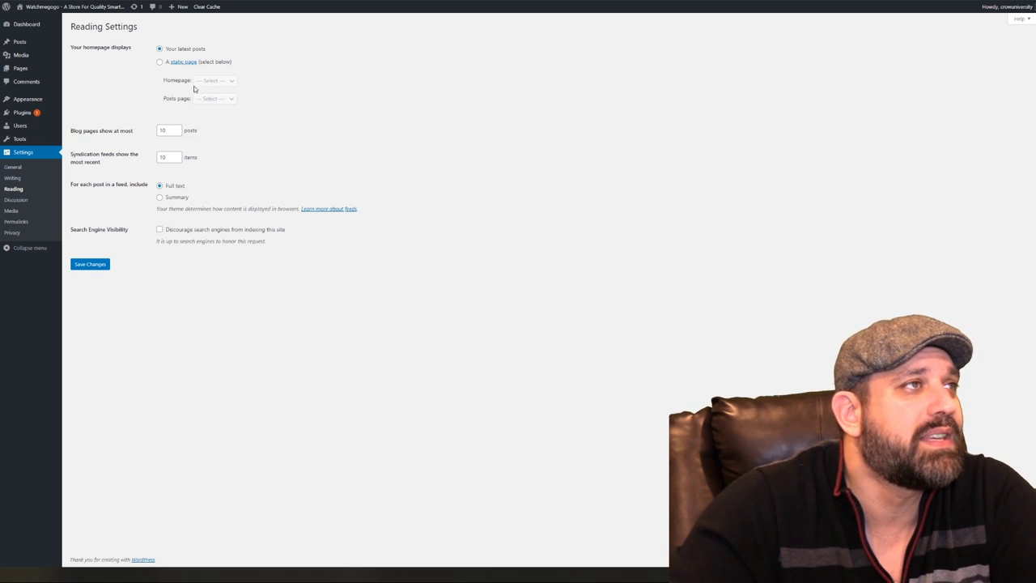
pyautogui.click(16, 221)
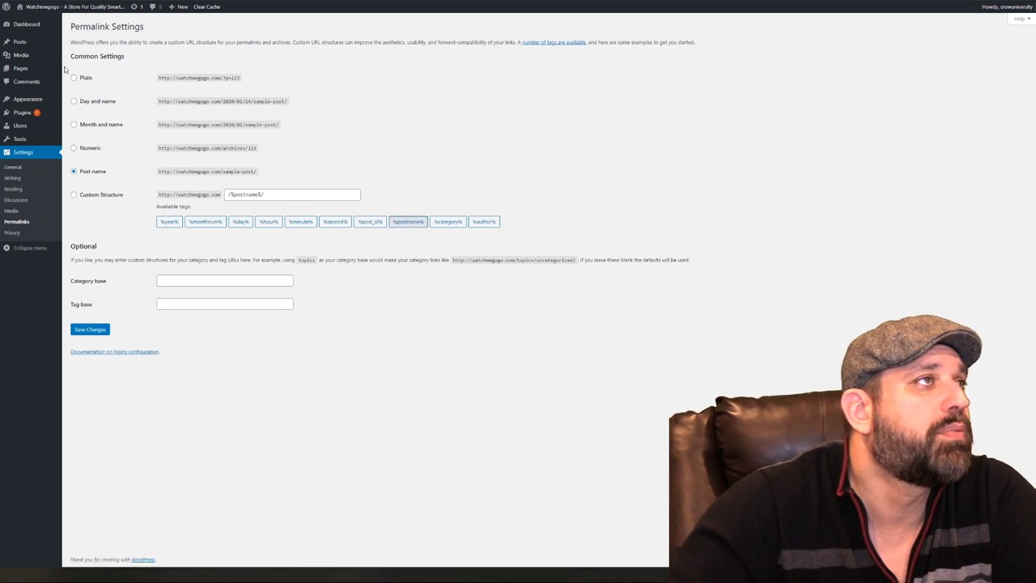
pyautogui.moveTo(32, 99)
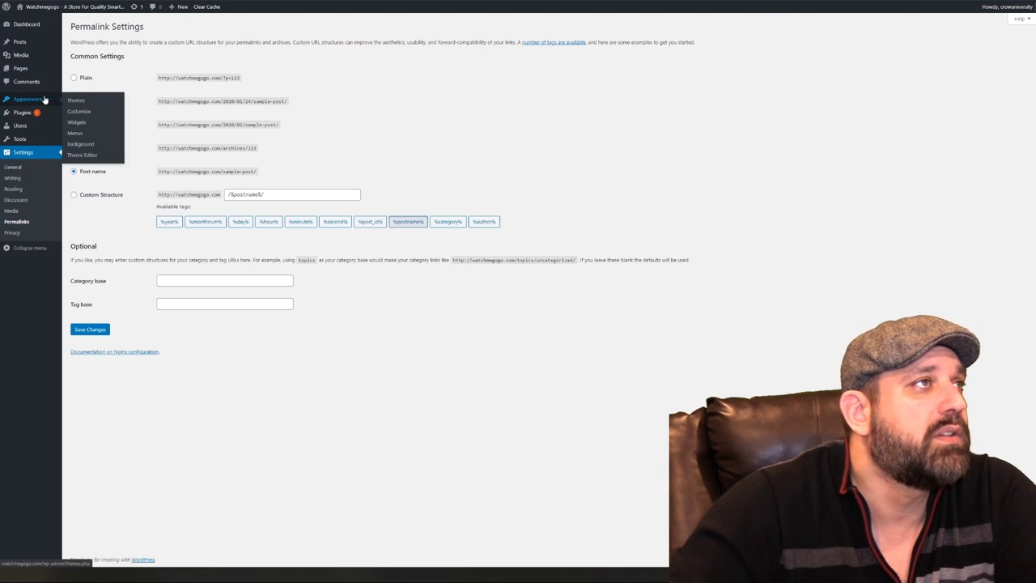
# View the 4 installed themes, then switch to the Envato Market eCommerce themes tab
pyautogui.click(74, 101)
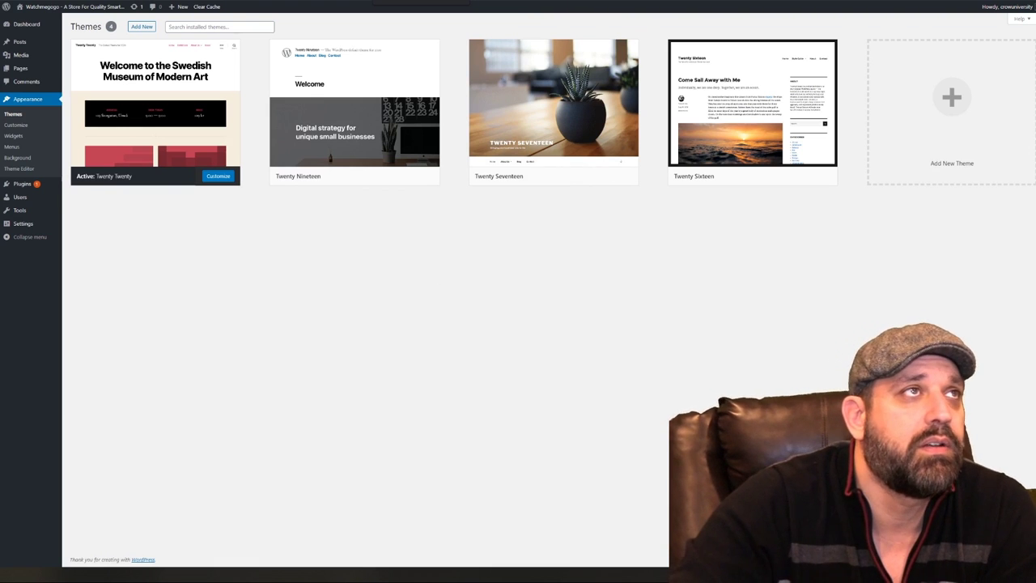
pyautogui.hotkey('ctrl', 'Tab')
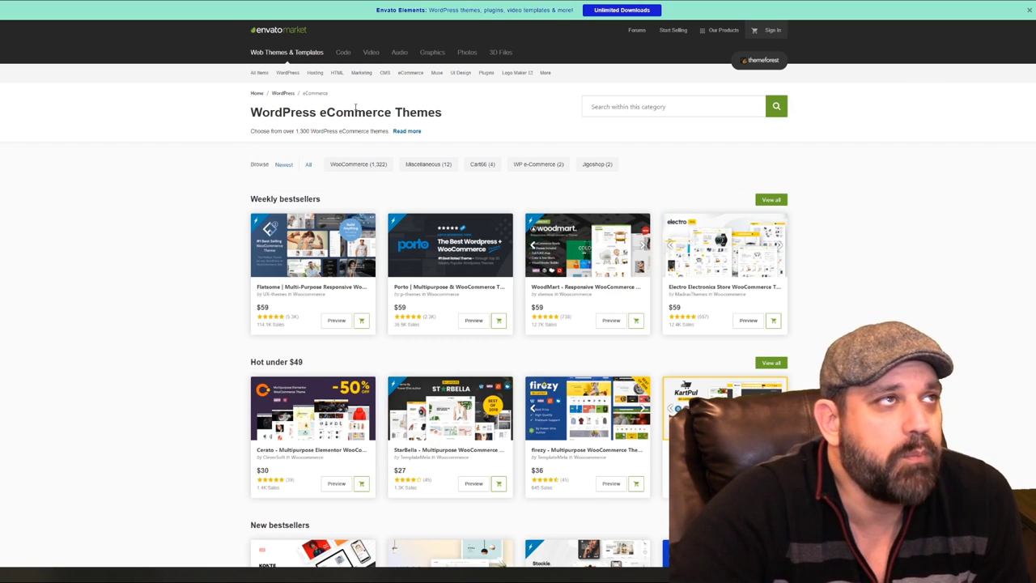
# Open the WordPress eCommerce category and the StarBella item page, browsing its demo thumbnails
pyautogui.moveTo(287, 73)
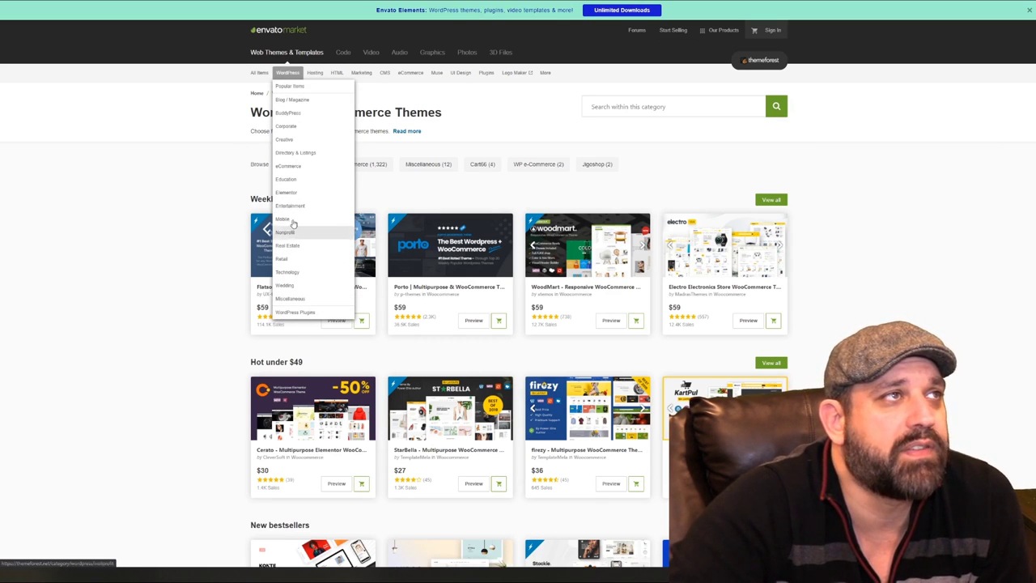
pyautogui.click(284, 167)
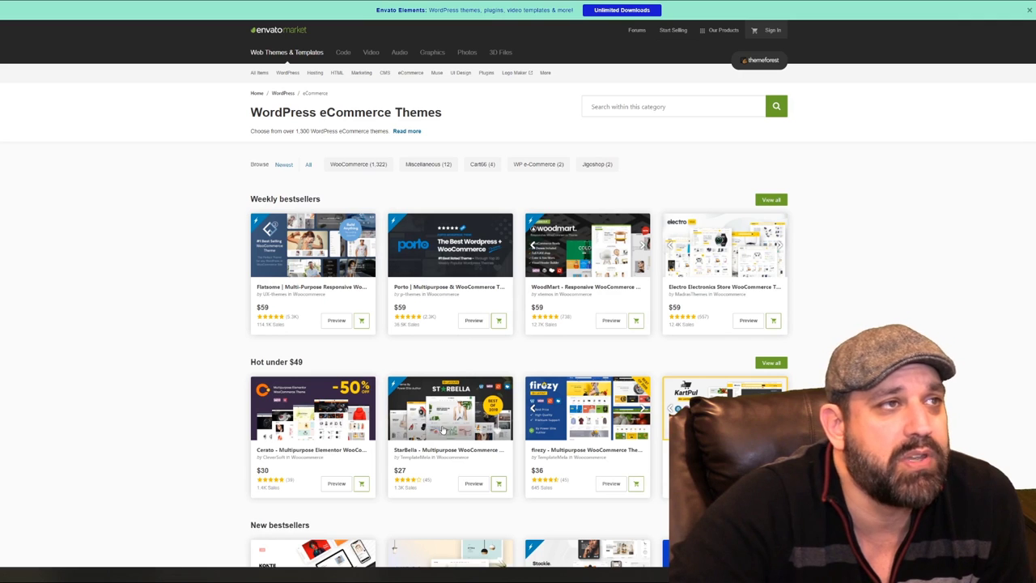
pyautogui.click(402, 469)
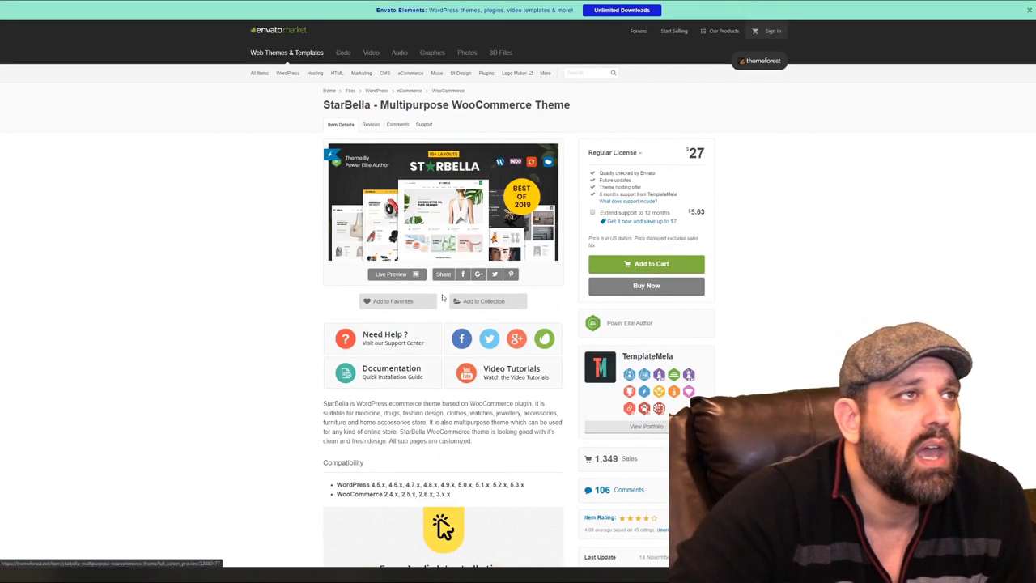
pyautogui.scroll(-1, 652, 483)
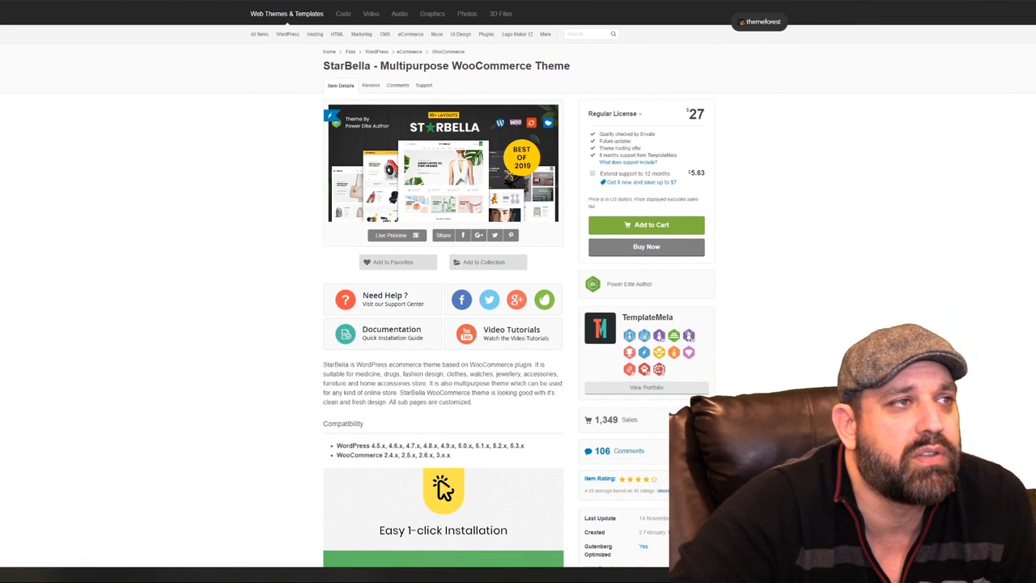
pyautogui.scroll(-3, 653, 483)
pyautogui.scroll(-1, 516, 249)
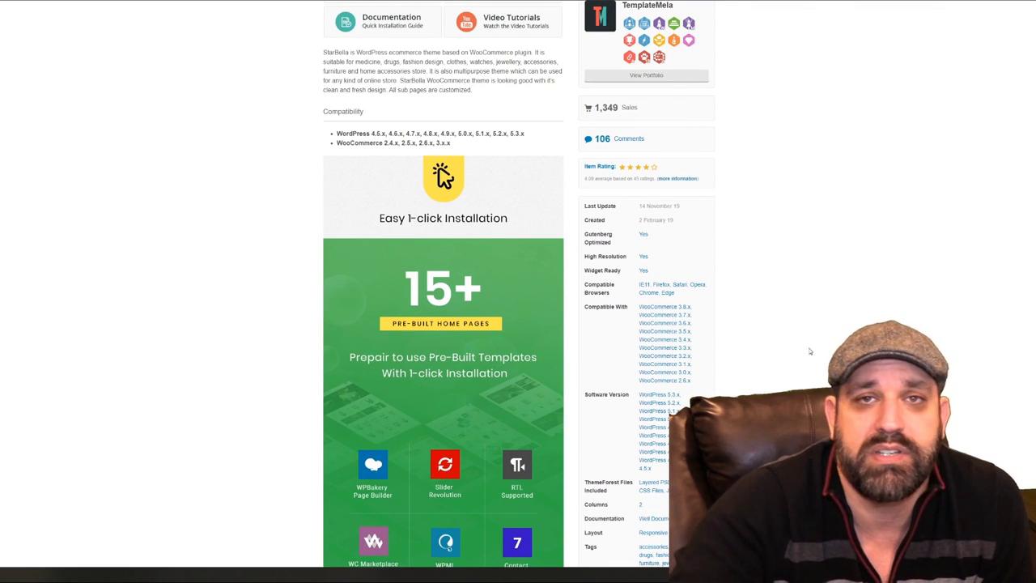
pyautogui.scroll(-2, 859, 308)
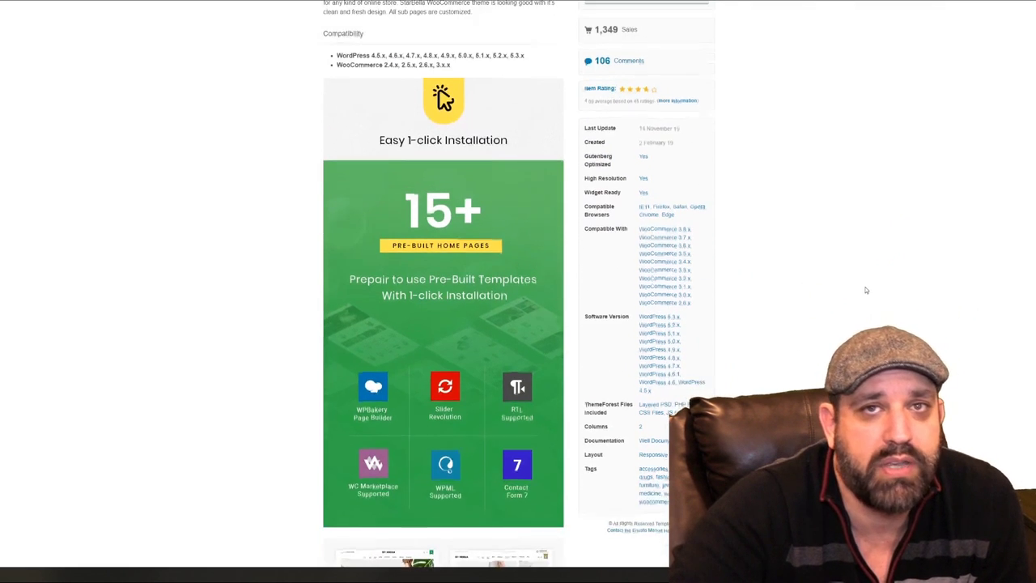
pyautogui.scroll(-4, 859, 308)
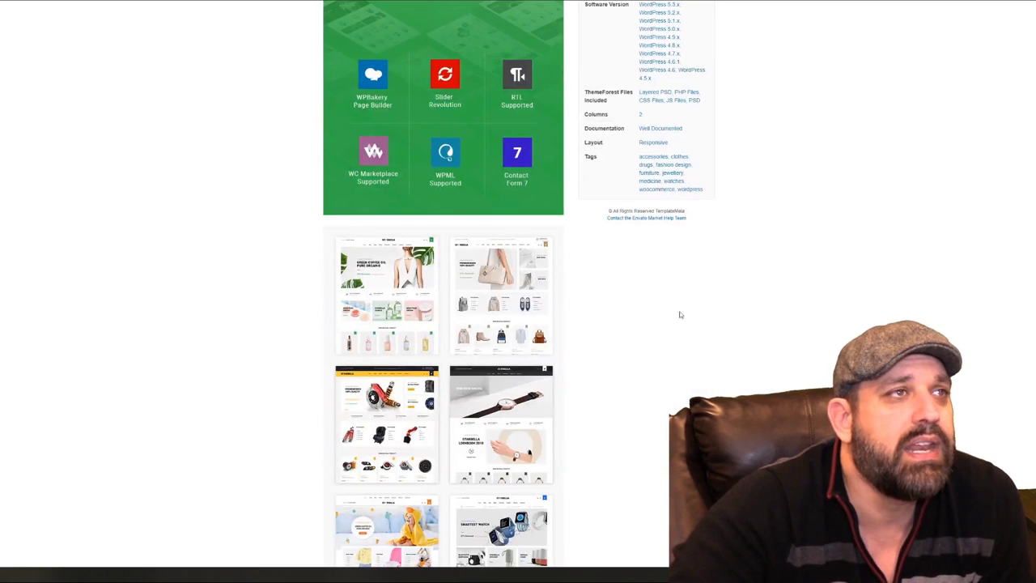
pyautogui.scroll(-3, 421, 197)
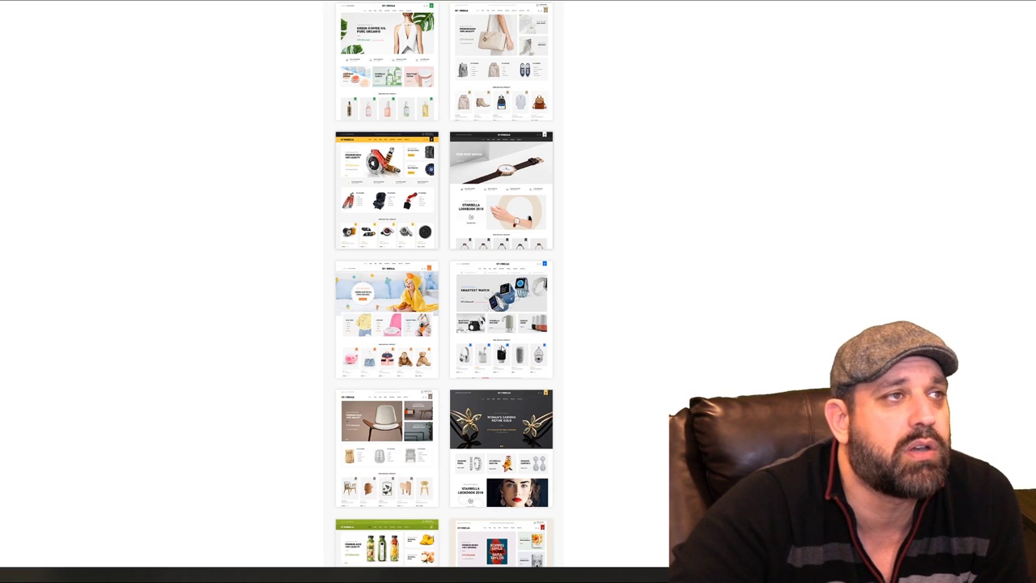
pyautogui.scroll(-2, 491, 336)
# Finish scanning StarBella's previews and open the LiftSupply theme's live demo
pyautogui.scroll(-1, 491, 337)
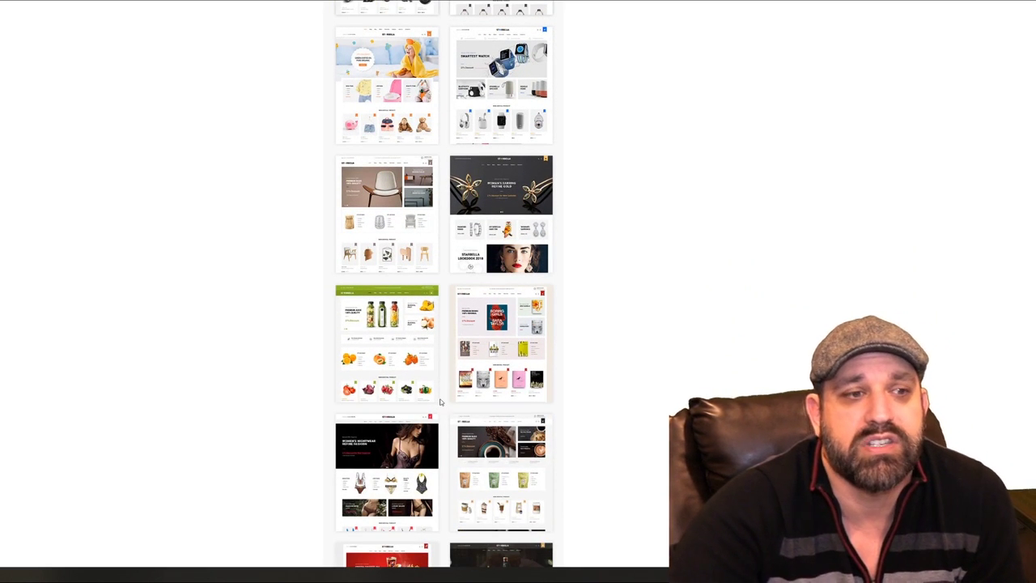
pyautogui.scroll(-1, 410, 304)
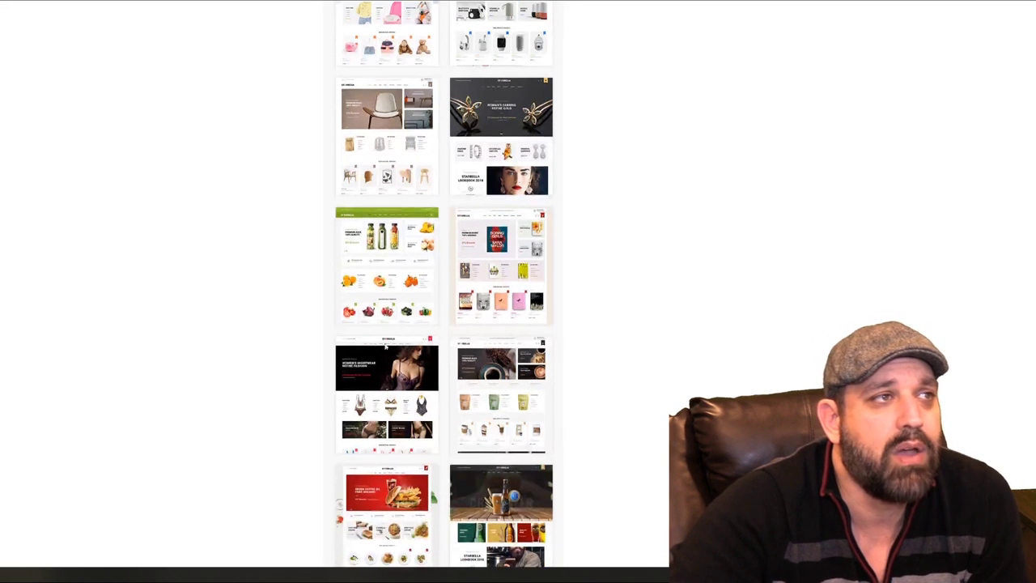
pyautogui.scroll(-2, 533, 380)
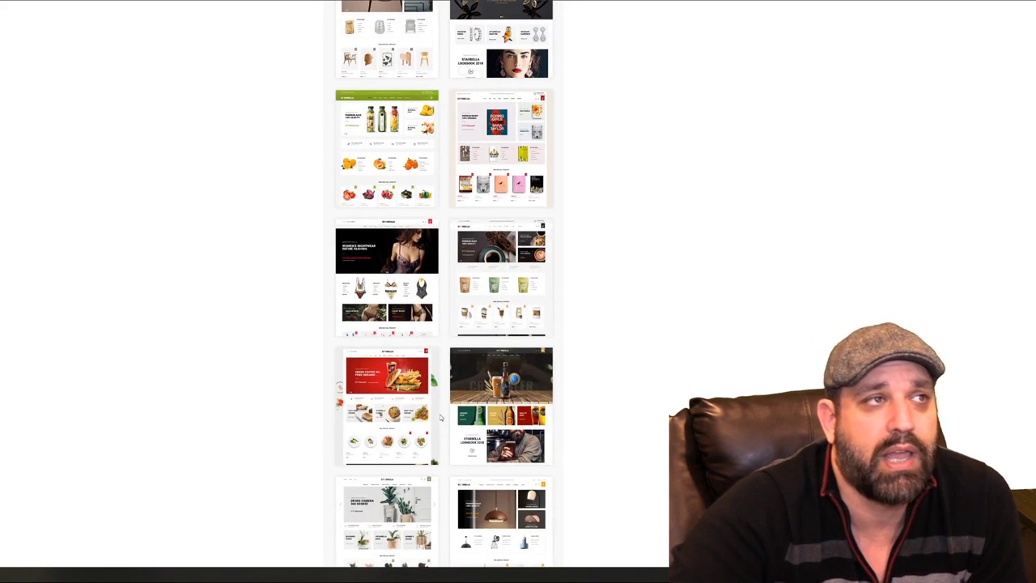
pyautogui.scroll(-2, 444, 367)
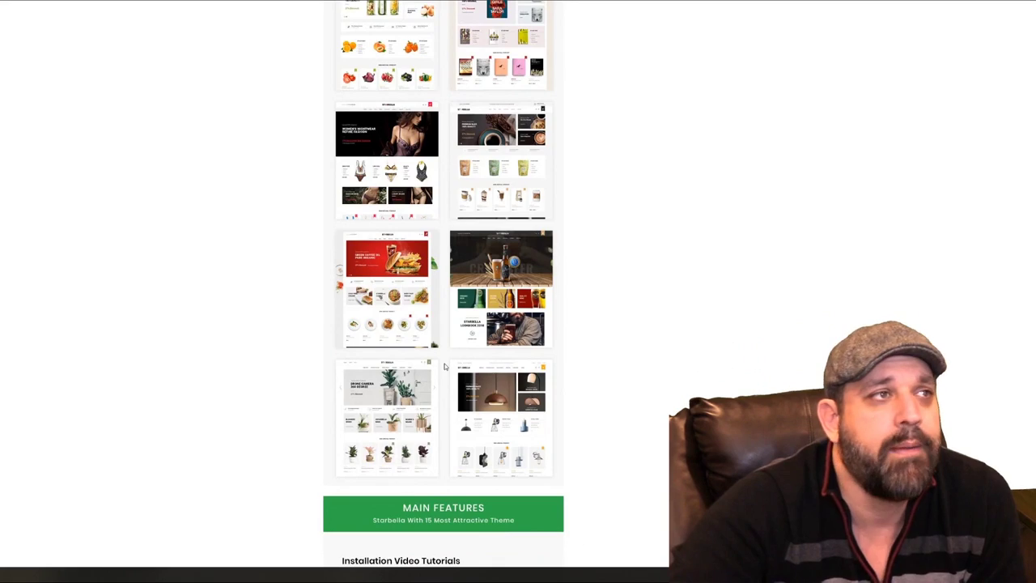
pyautogui.scroll(-3, 615, 390)
pyautogui.scroll(-4, 625, 388)
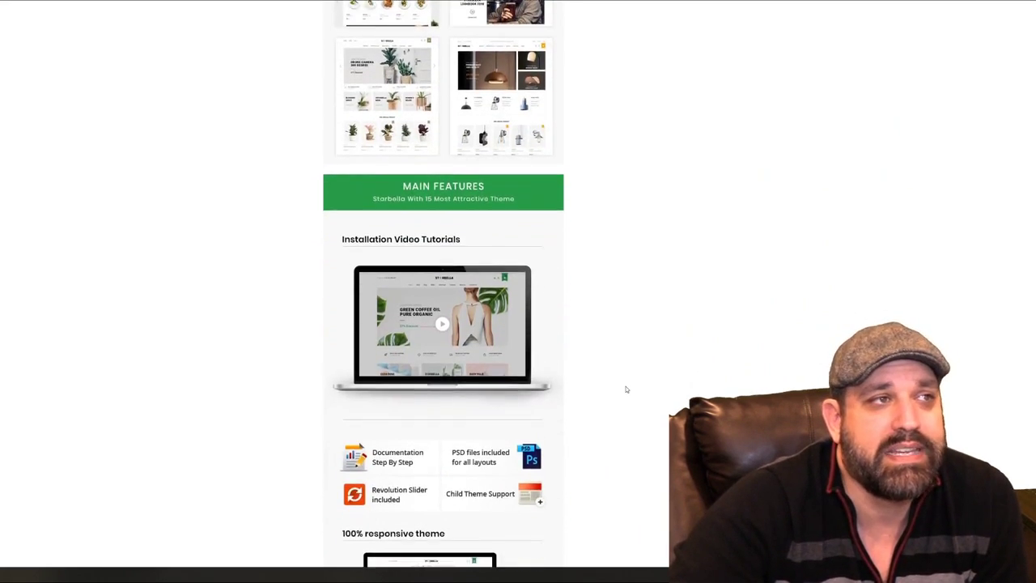
pyautogui.scroll(7, 729, 357)
pyautogui.scroll(15, 751, 353)
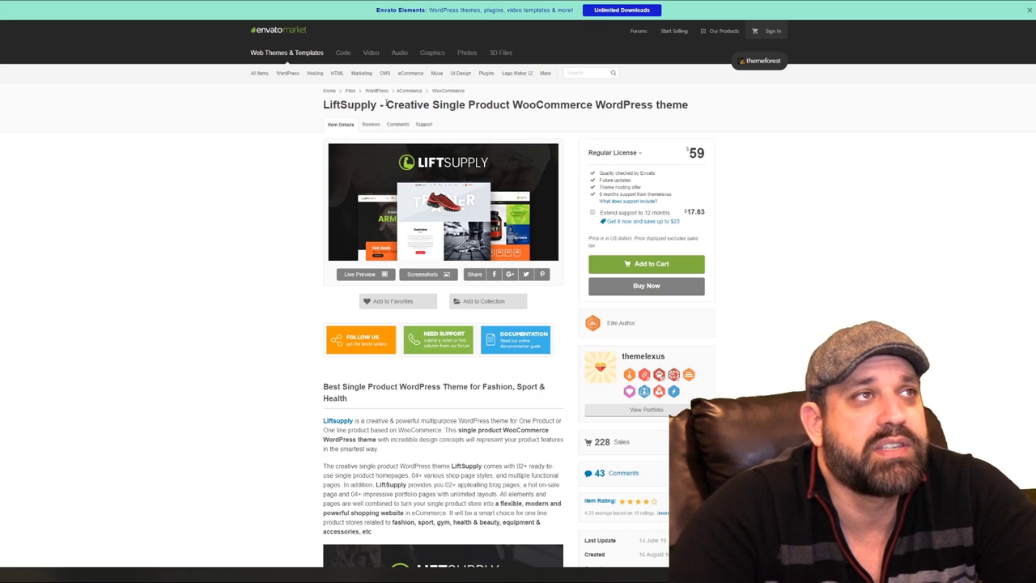
pyautogui.click(361, 273)
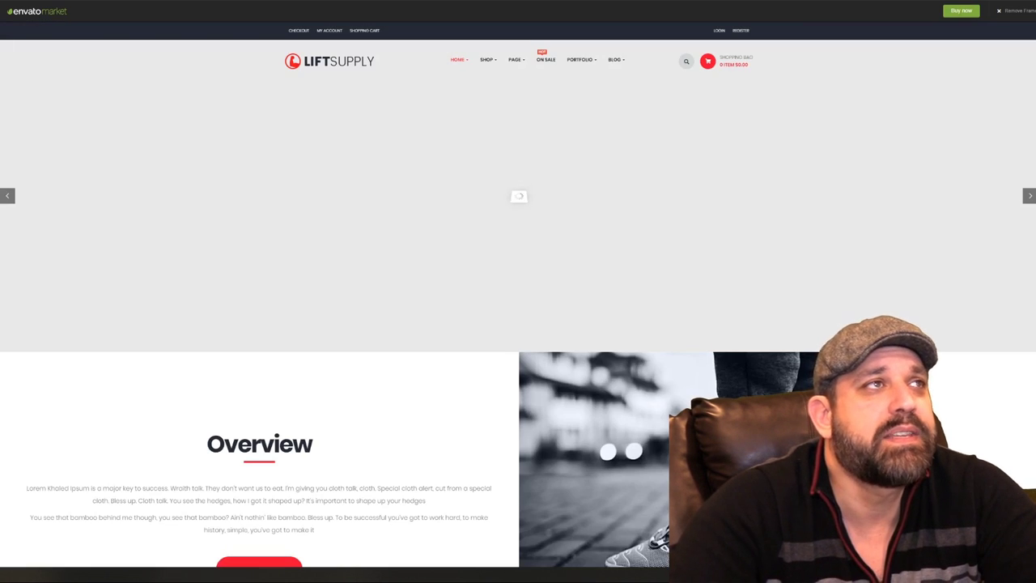
# Scroll through the LiftSupply demo store from the hero down to New Products and back
pyautogui.scroll(-3, 926, 276)
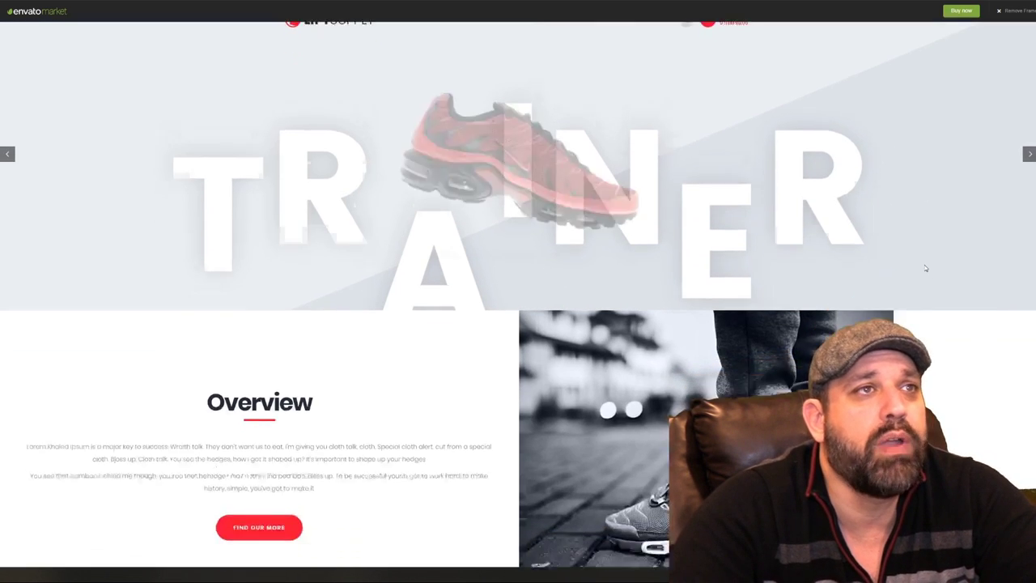
pyautogui.scroll(3, 926, 268)
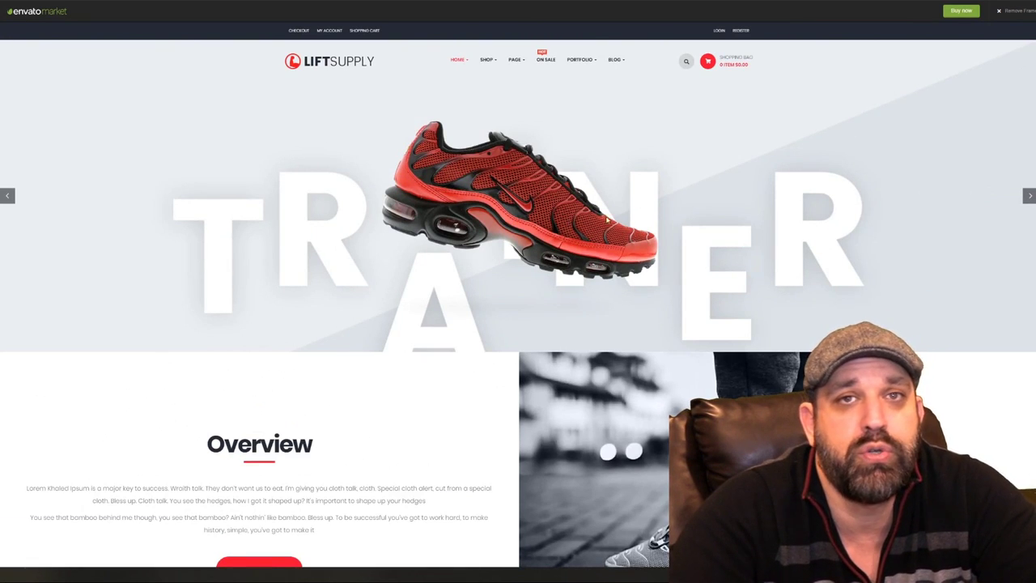
pyautogui.scroll(-3, 762, 216)
pyautogui.scroll(-4, 688, 236)
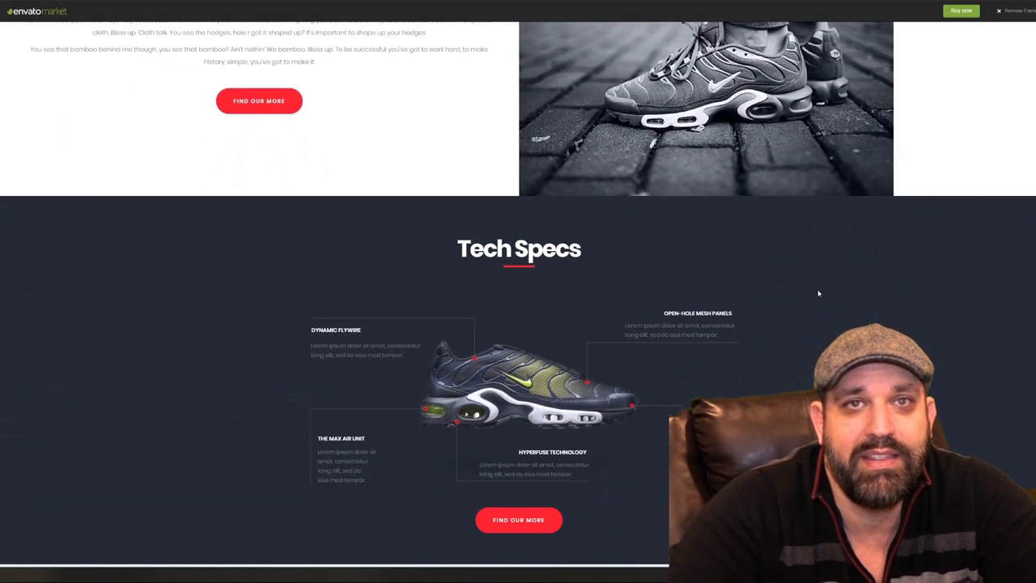
pyautogui.scroll(-3, 819, 293)
pyautogui.scroll(-3, 819, 294)
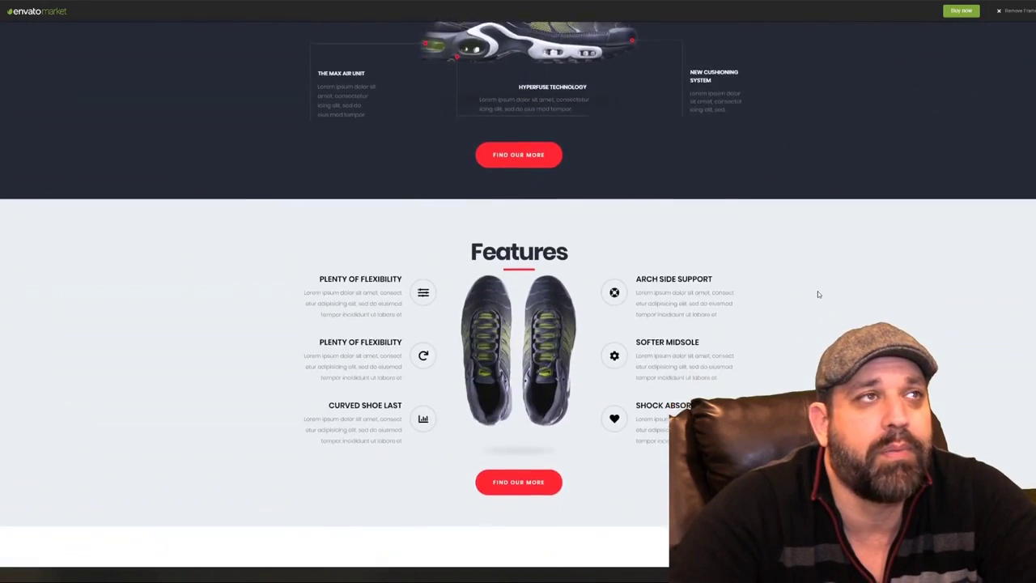
pyautogui.scroll(-4, 819, 293)
pyautogui.scroll(-2, 818, 294)
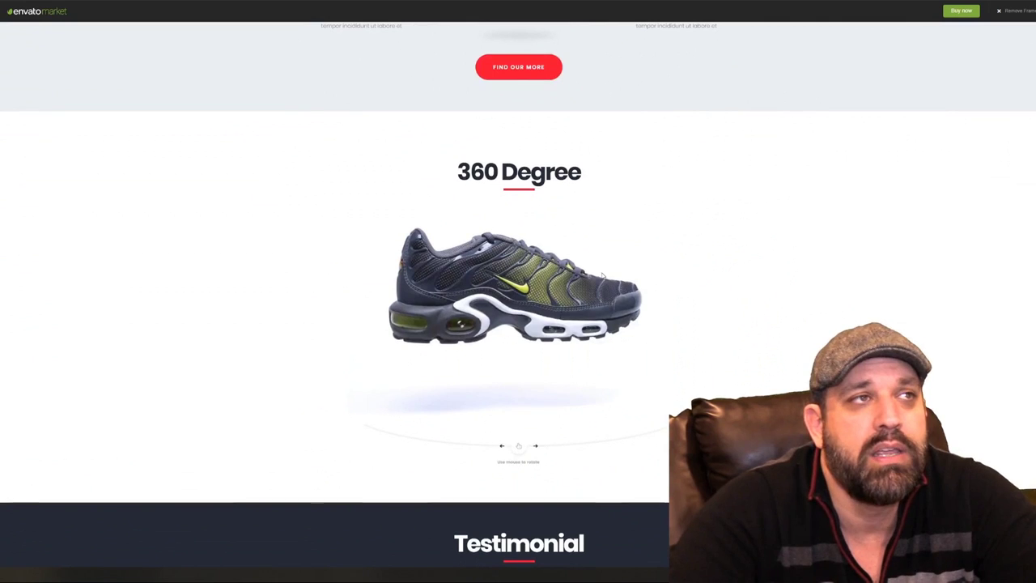
pyautogui.scroll(-10, 768, 245)
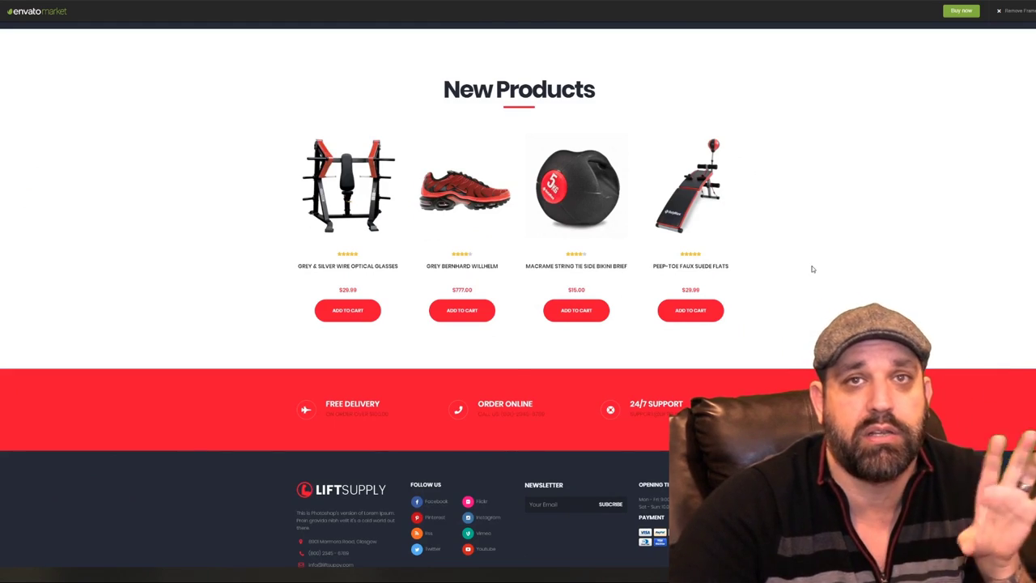
pyautogui.scroll(10, 809, 266)
pyautogui.scroll(14, 811, 272)
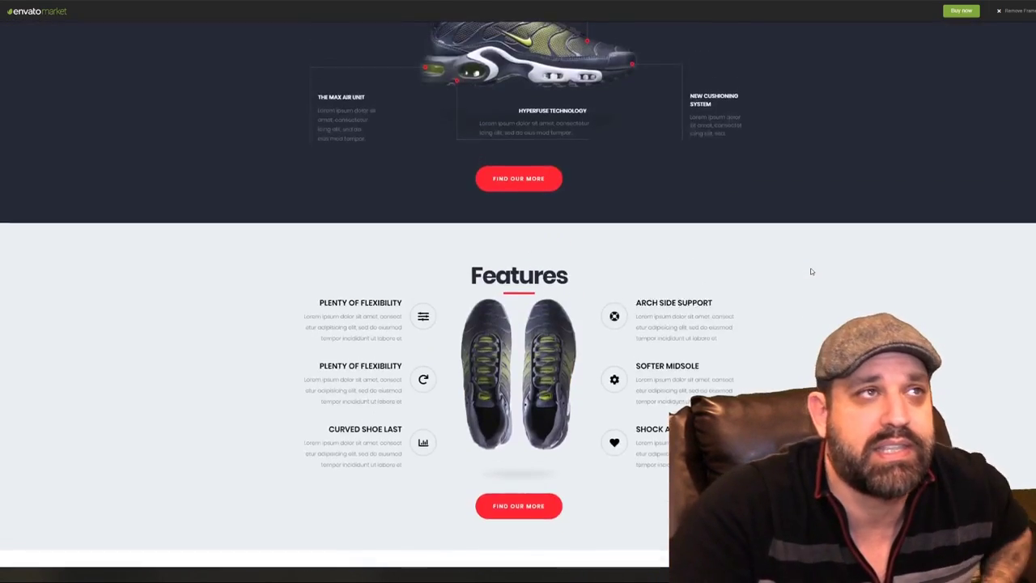
pyautogui.scroll(8, 812, 271)
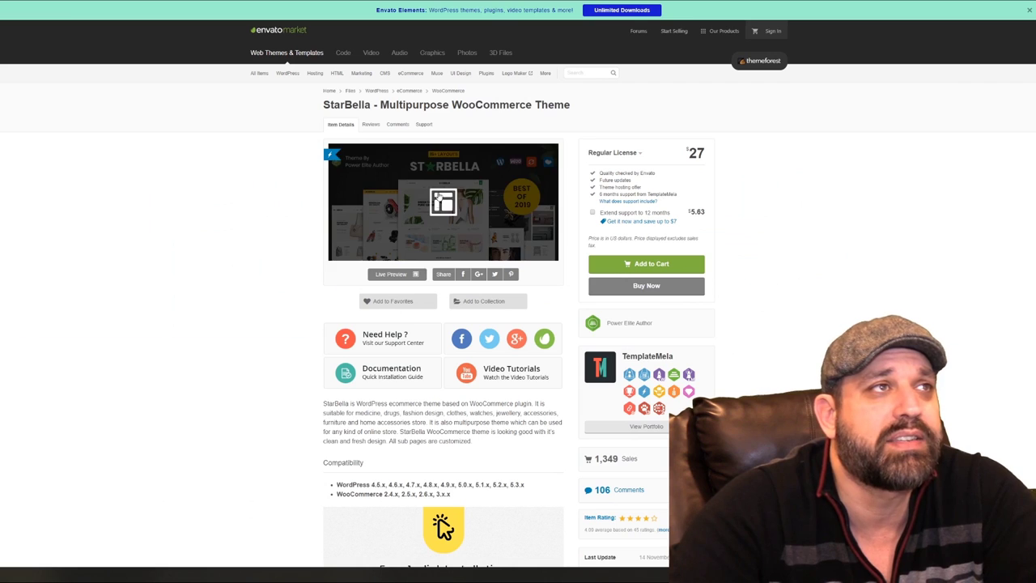
# Return to the site's WordPress themes admin and open the Add Themes page
pyautogui.hotkey('alt', 'Left')
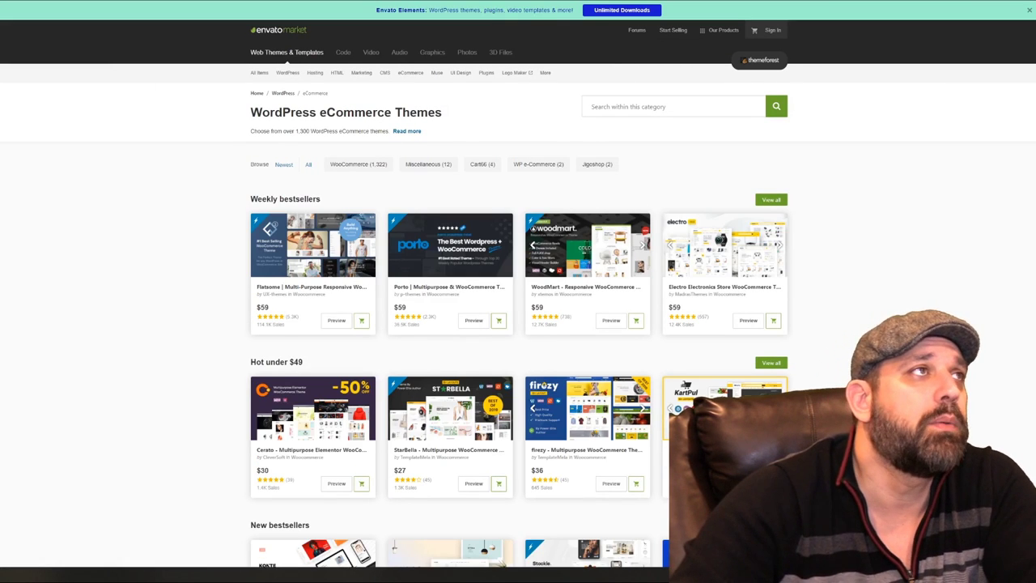
pyautogui.hotkey('ctrl', 'Tab')
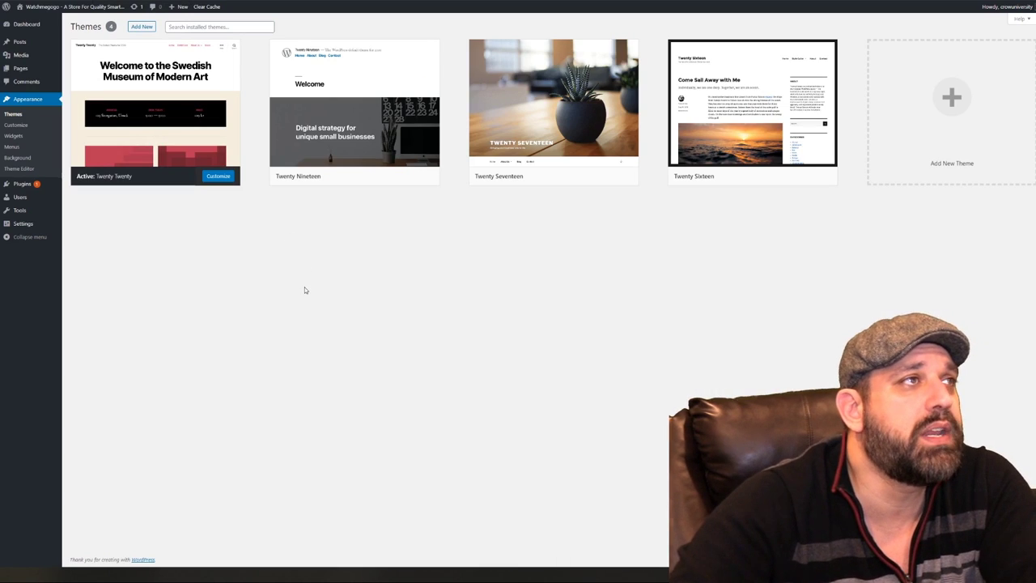
pyautogui.click(151, 29)
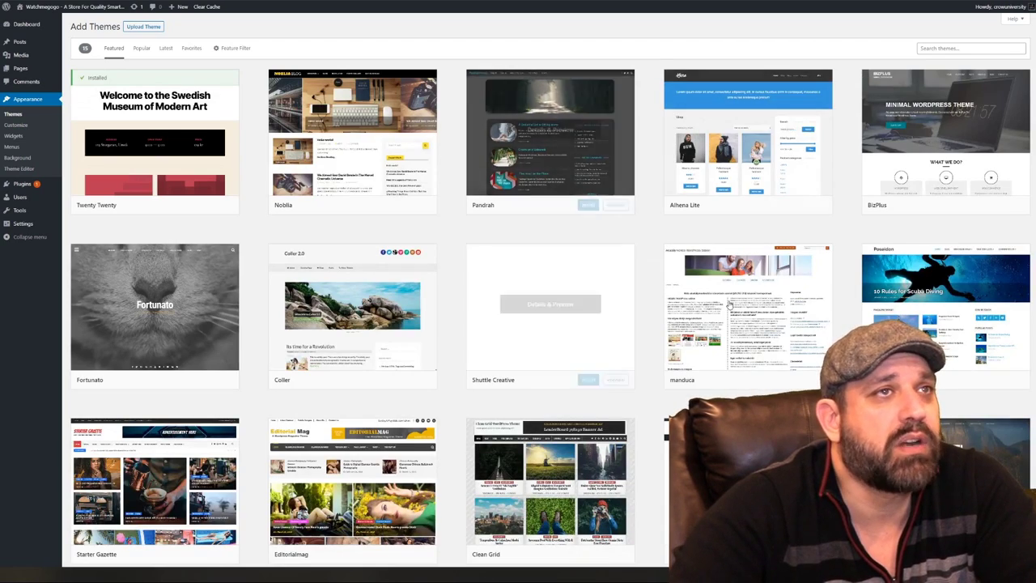
pyautogui.scroll(-1, 695, 316)
pyautogui.scroll(1, 550, 308)
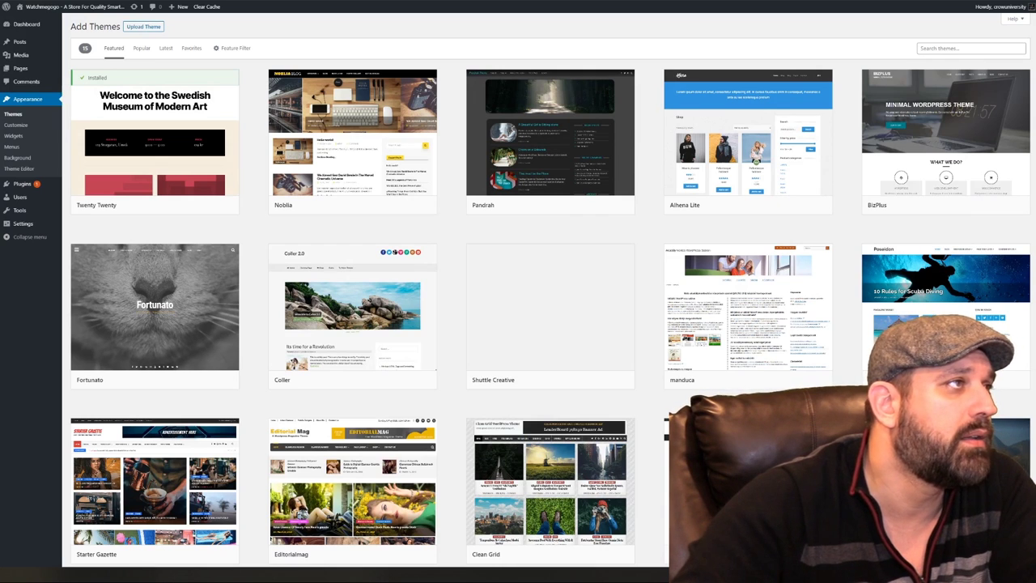
pyautogui.hotkey('alt', 'Tab')
# Find the 2,940 KB liftsupply-theme.zip in the LiftSupply download folder, then minimize Explorer
pyautogui.moveTo(492, 96); pyautogui.dragTo(460, 164)
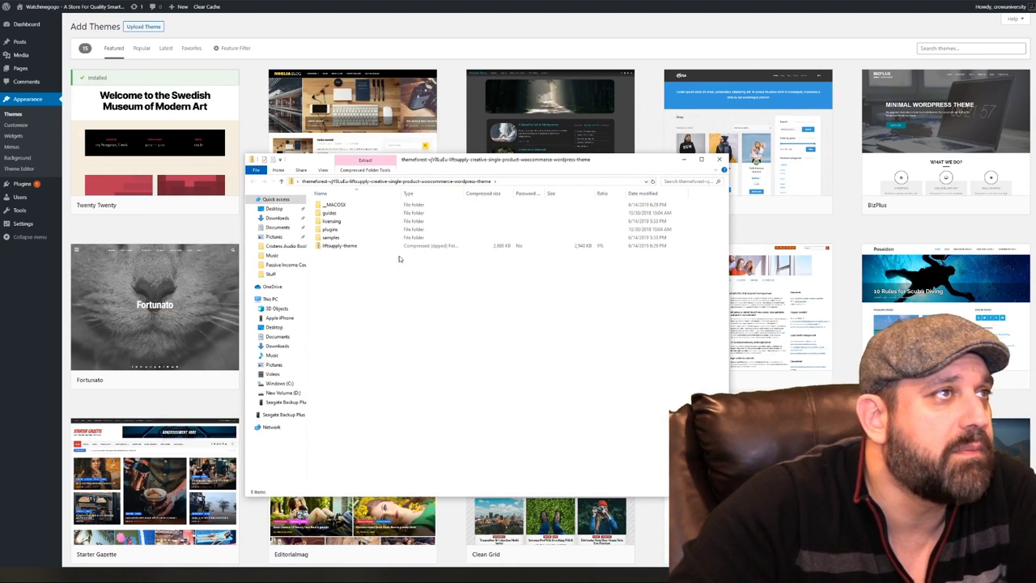
pyautogui.moveTo(336, 246); pyautogui.dragTo(1, 317)
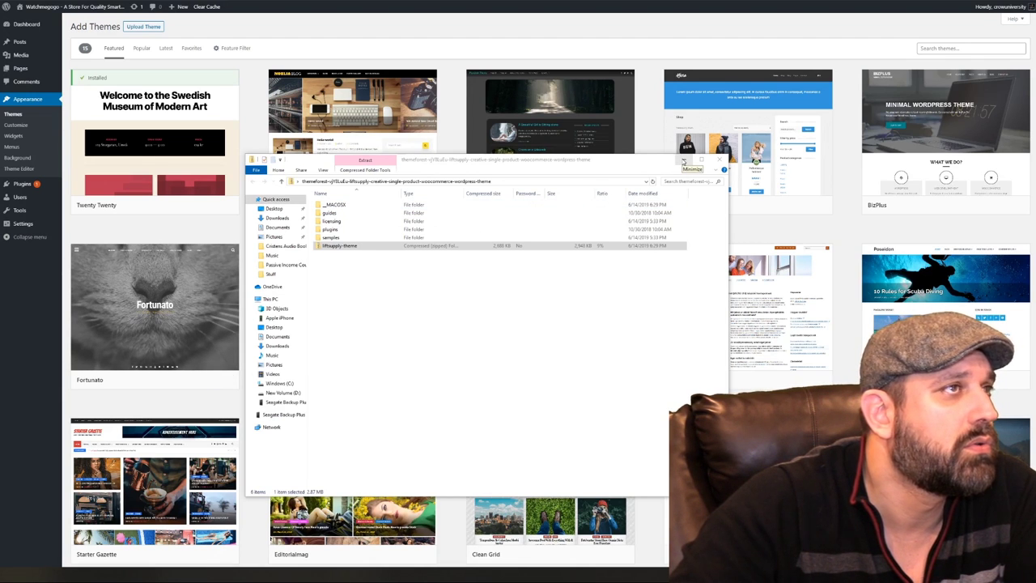
pyautogui.click(683, 161)
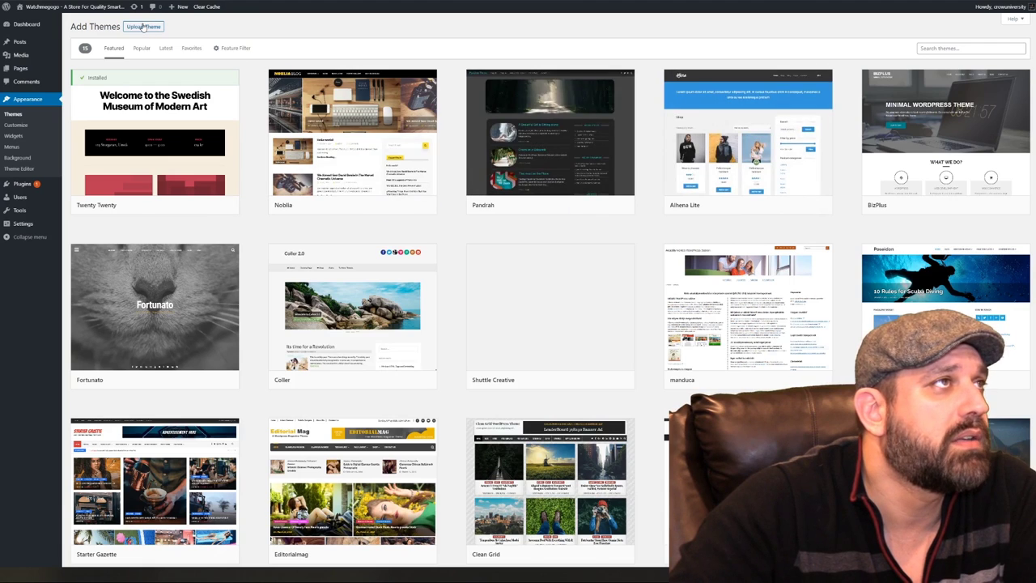
# Upload and install liftsupply-theme.zip, then activate the LiftSupply theme
pyautogui.click(143, 27)
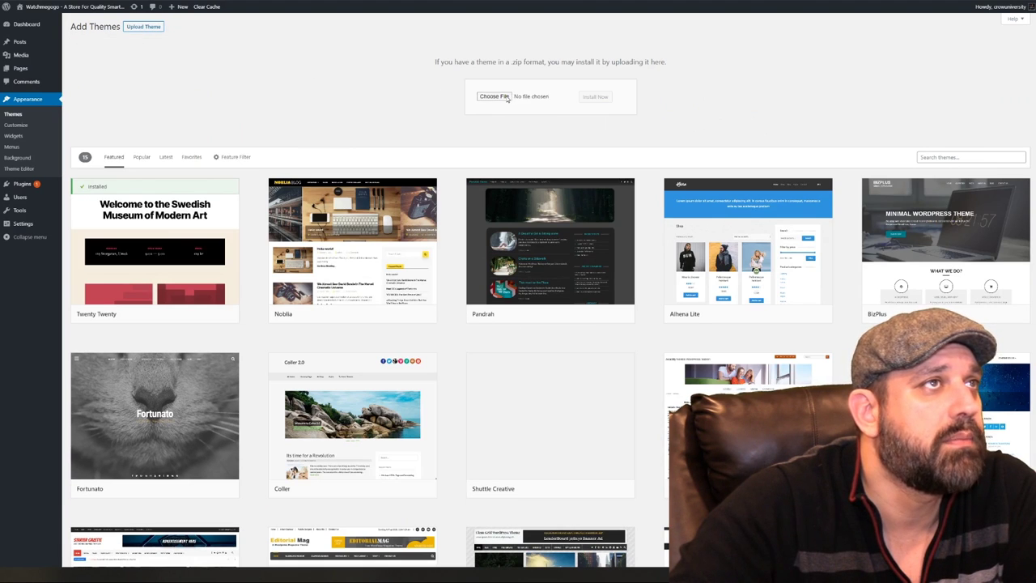
pyautogui.click(595, 96)
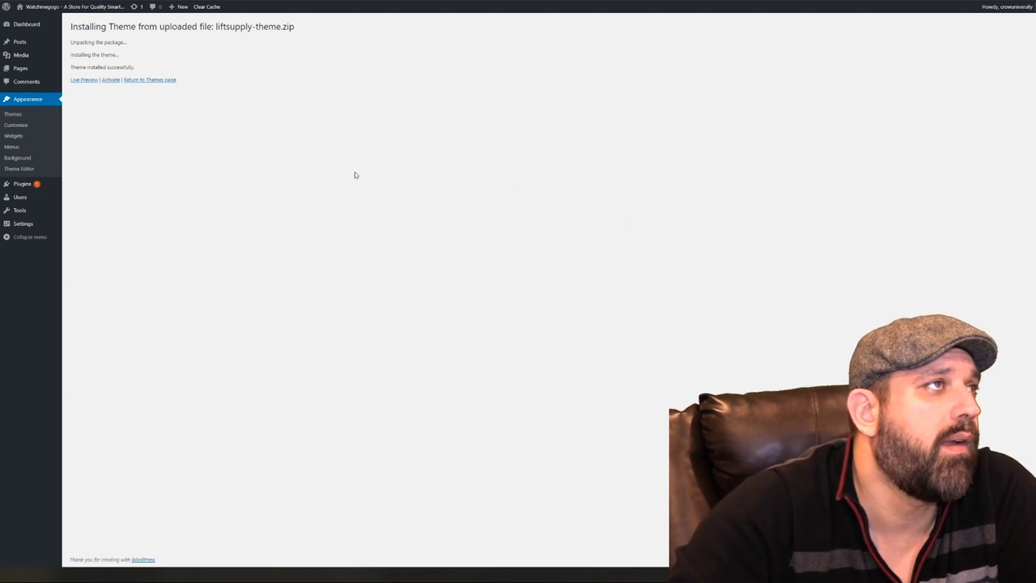
pyautogui.click(113, 81)
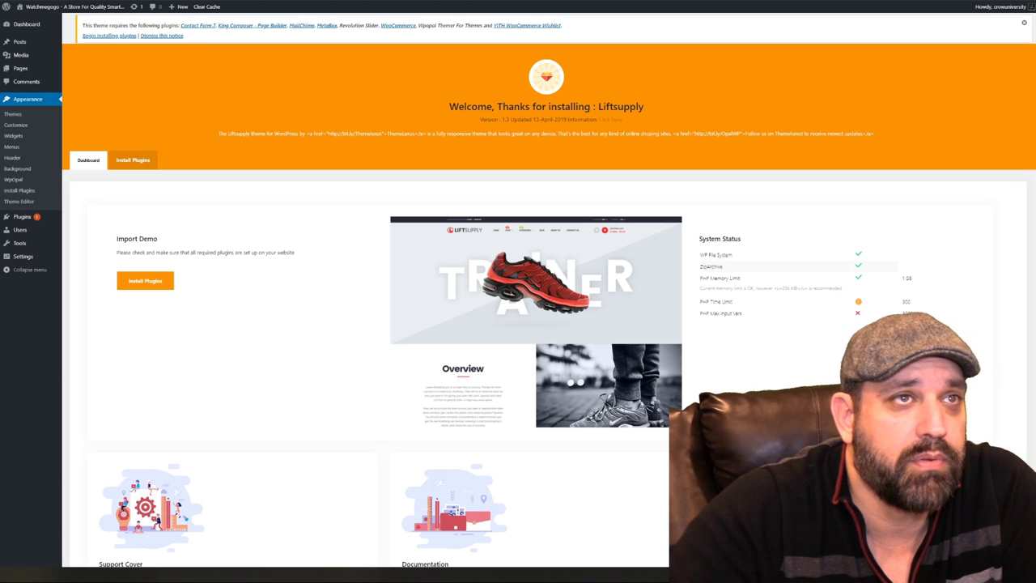
pyautogui.scroll(-2, 864, 312)
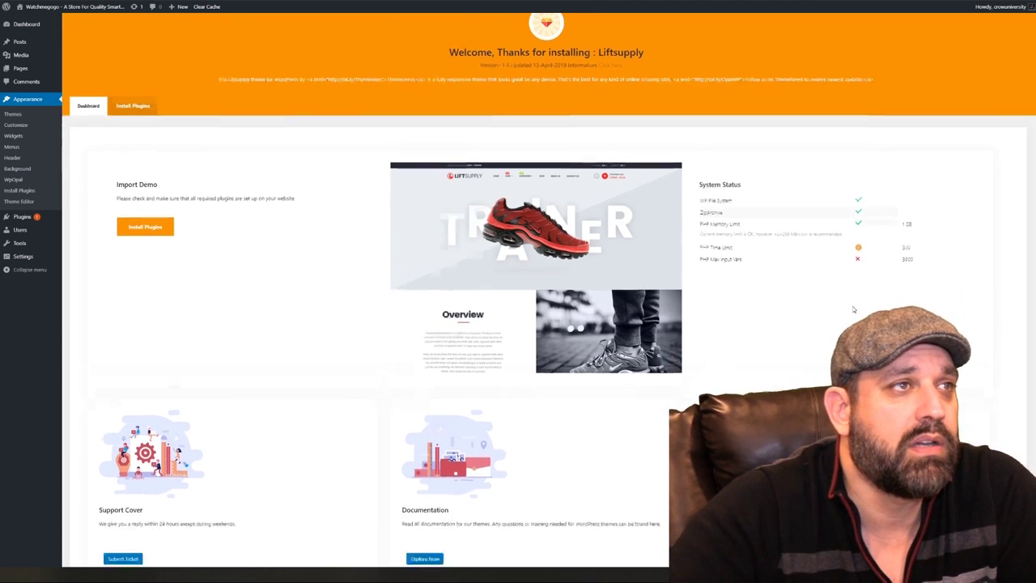
pyautogui.scroll(2, 878, 298)
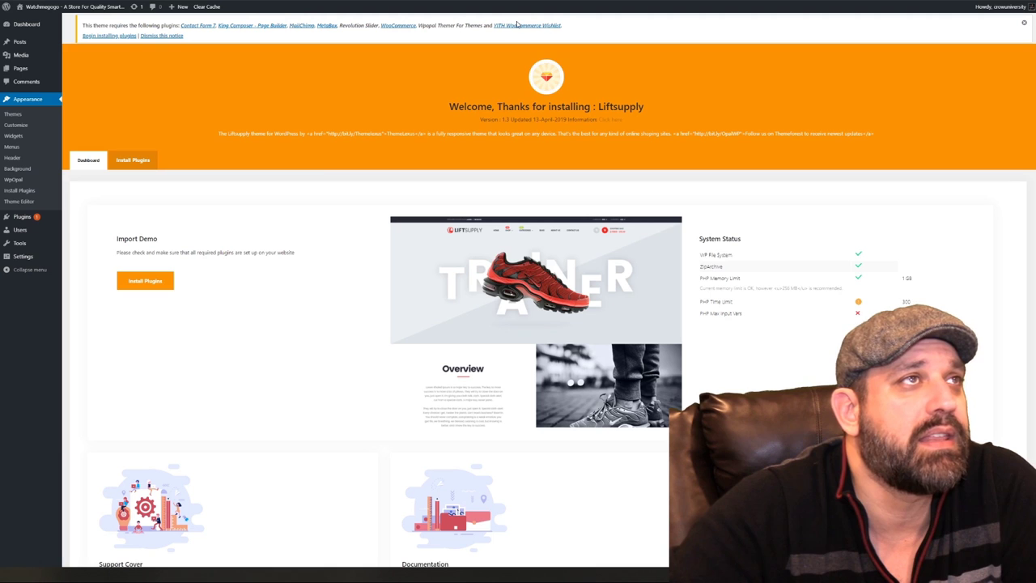
# Open the theme's required-plugins list and select all eight plugins for installation
pyautogui.click(105, 37)
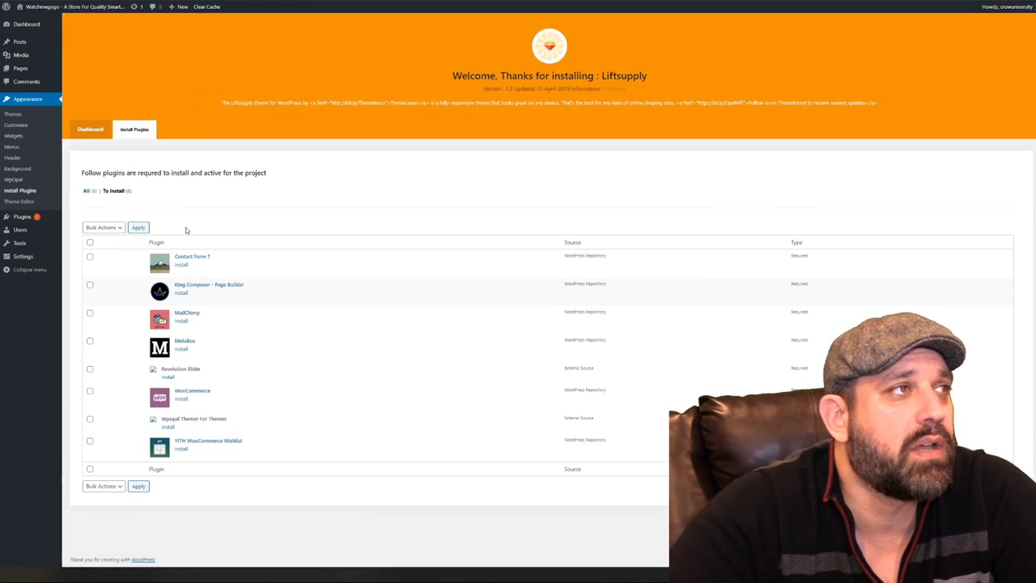
pyautogui.click(90, 242)
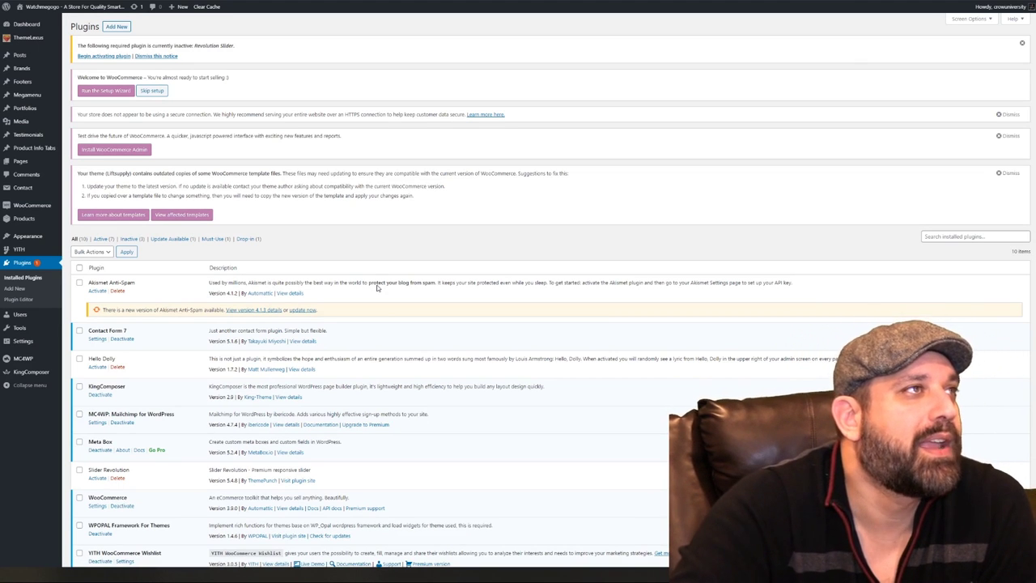
# Select all 10 installed plugins and apply the bulk Activate action
pyautogui.scroll(-1, 462, 156)
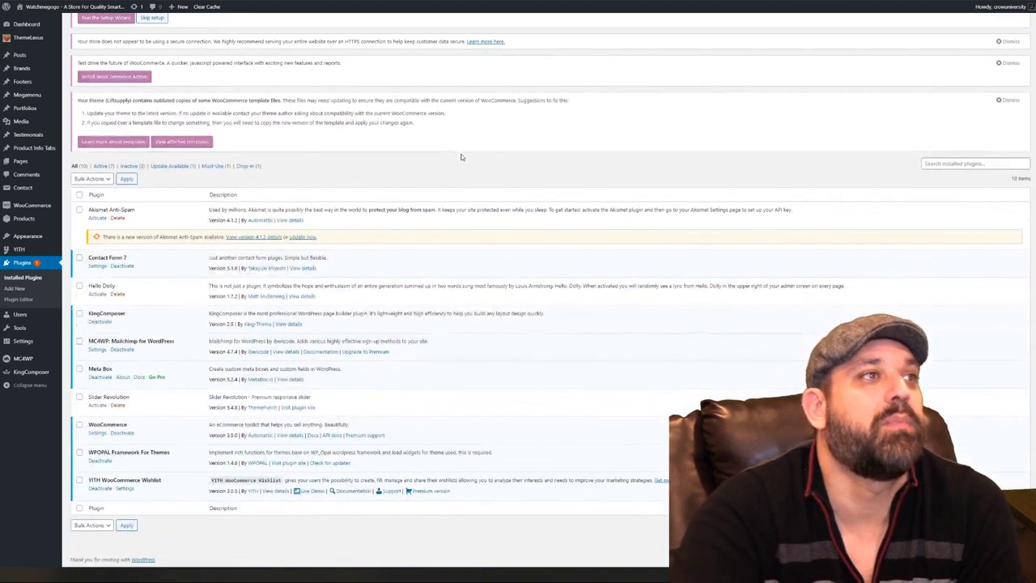
pyautogui.scroll(2, 462, 209)
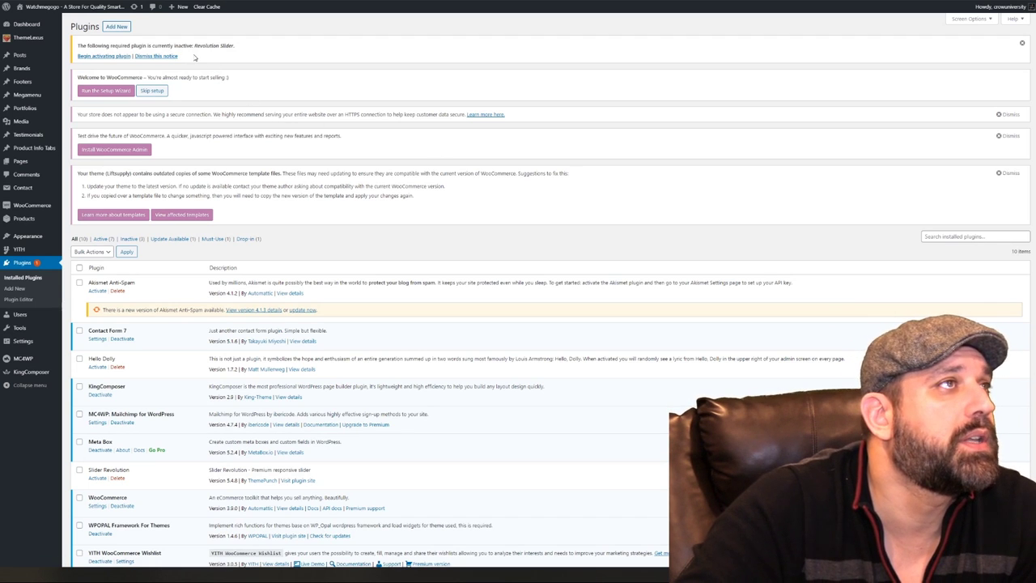
pyautogui.scroll(-2, 279, 220)
pyautogui.click(79, 195)
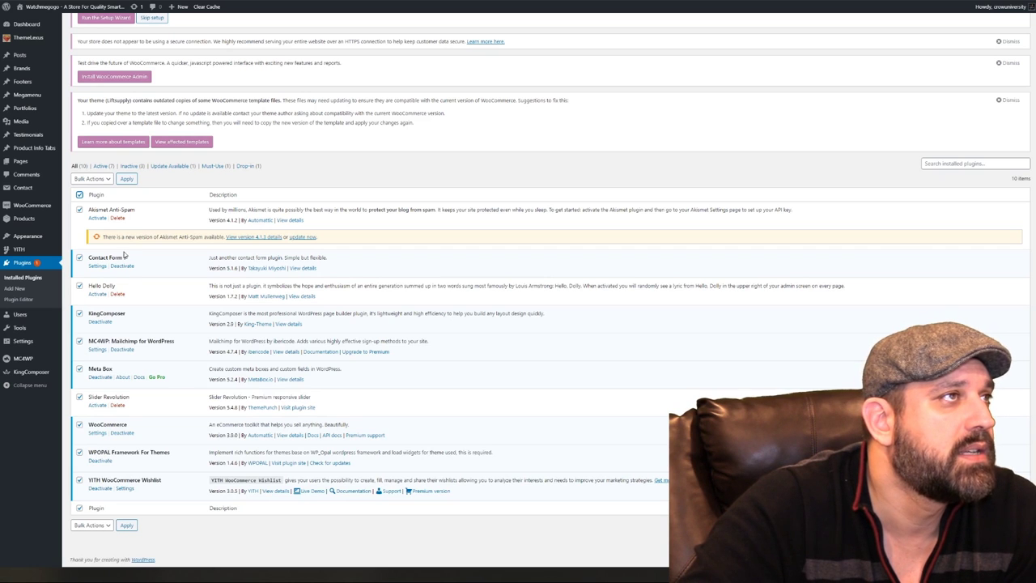
pyautogui.click(101, 179)
pyautogui.click(112, 192)
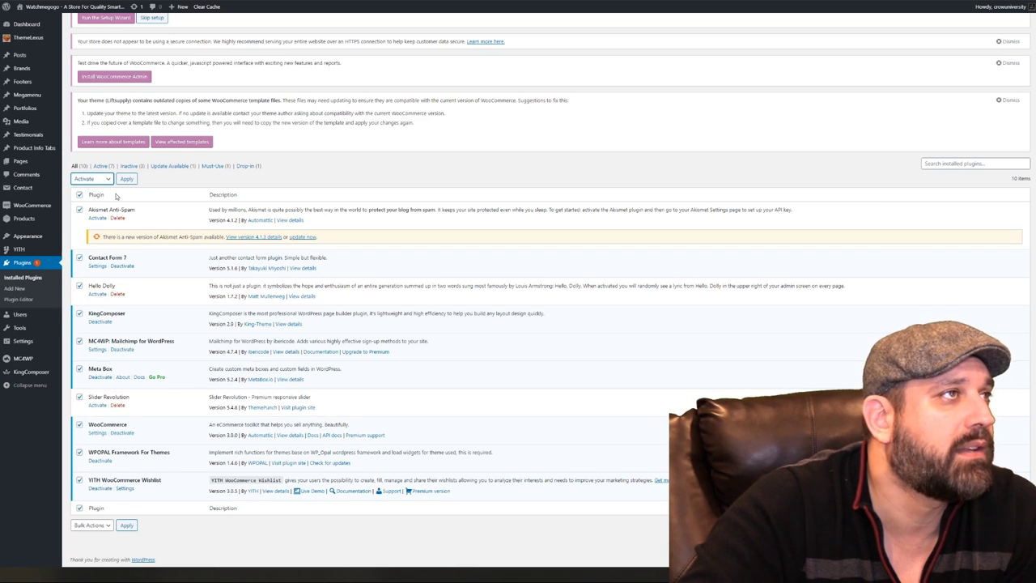
pyautogui.click(128, 179)
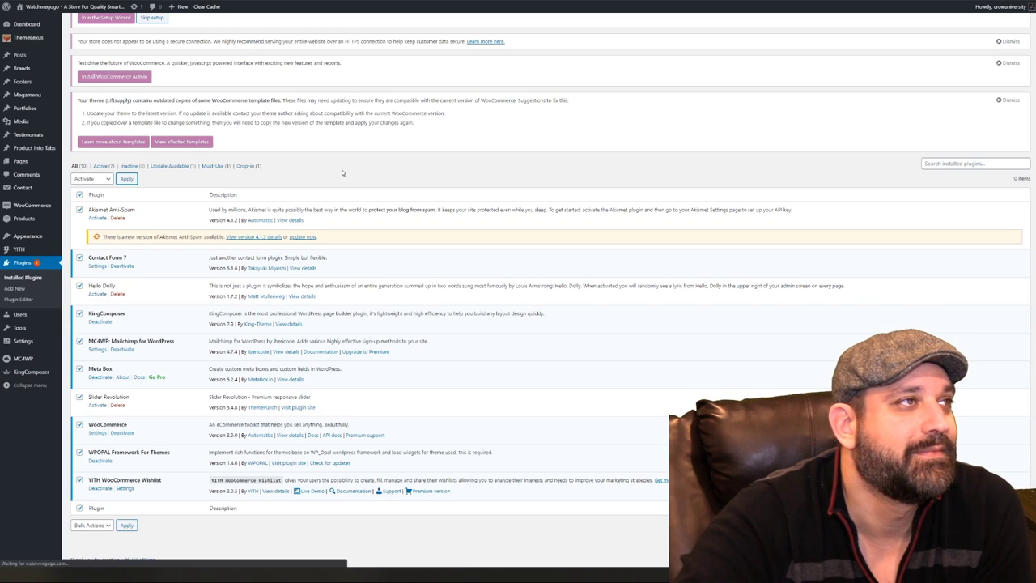
# Try deleting the checked Hello Dolly plugin with the bulk Delete action, twice
pyautogui.scroll(-2, 340, 194)
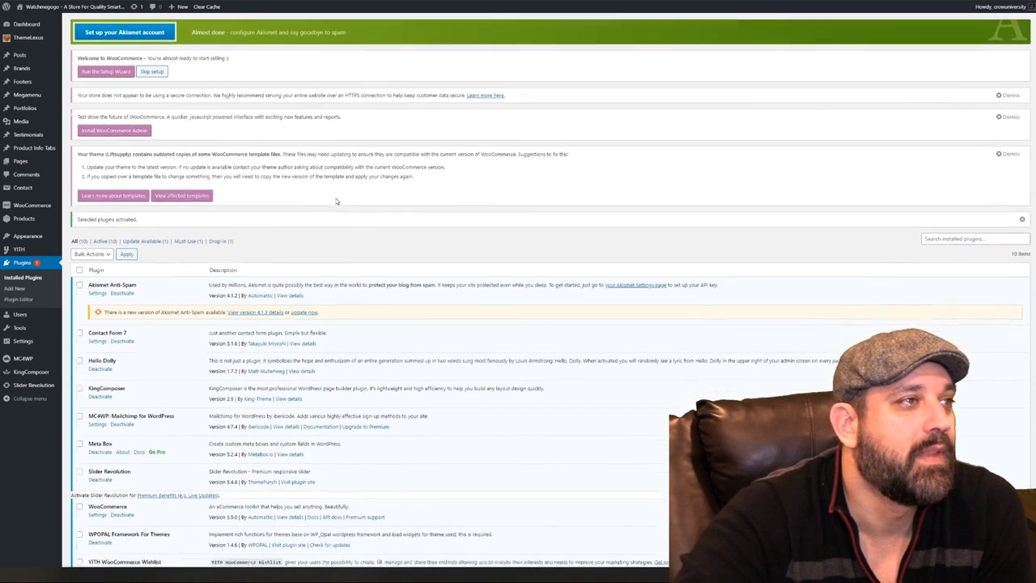
pyautogui.scroll(-1, 337, 201)
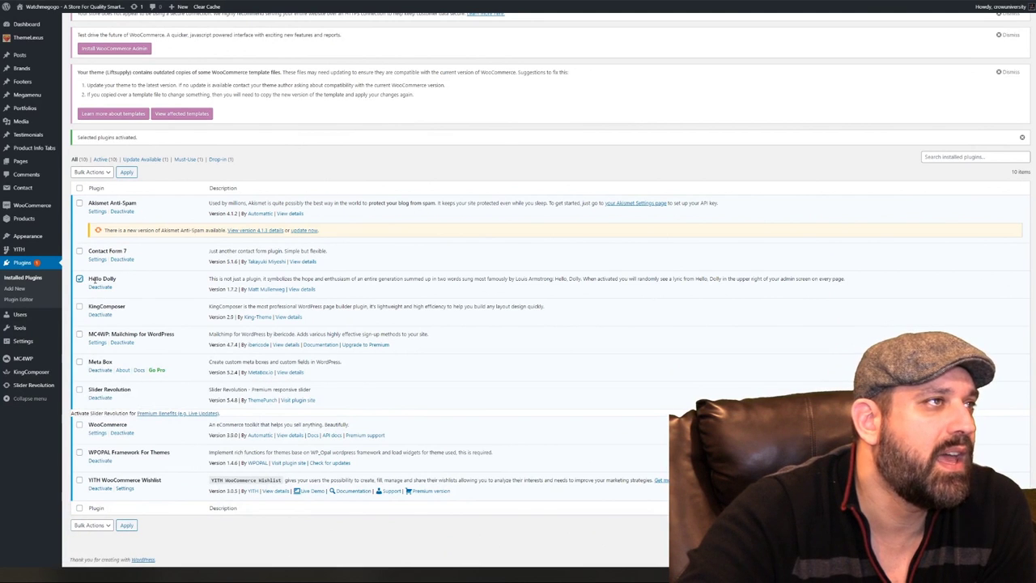
pyautogui.click(92, 171)
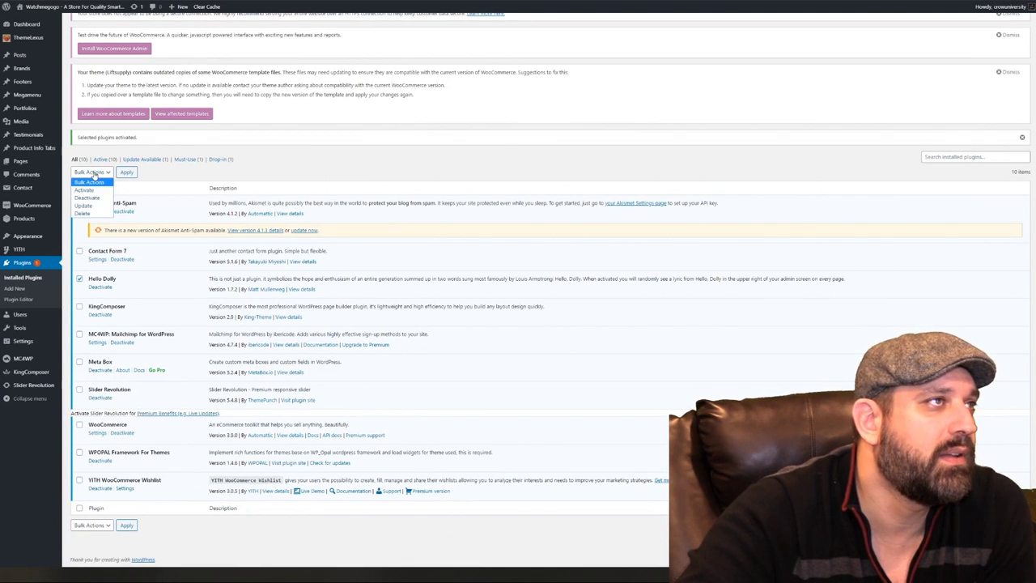
pyautogui.click(91, 213)
pyautogui.click(127, 171)
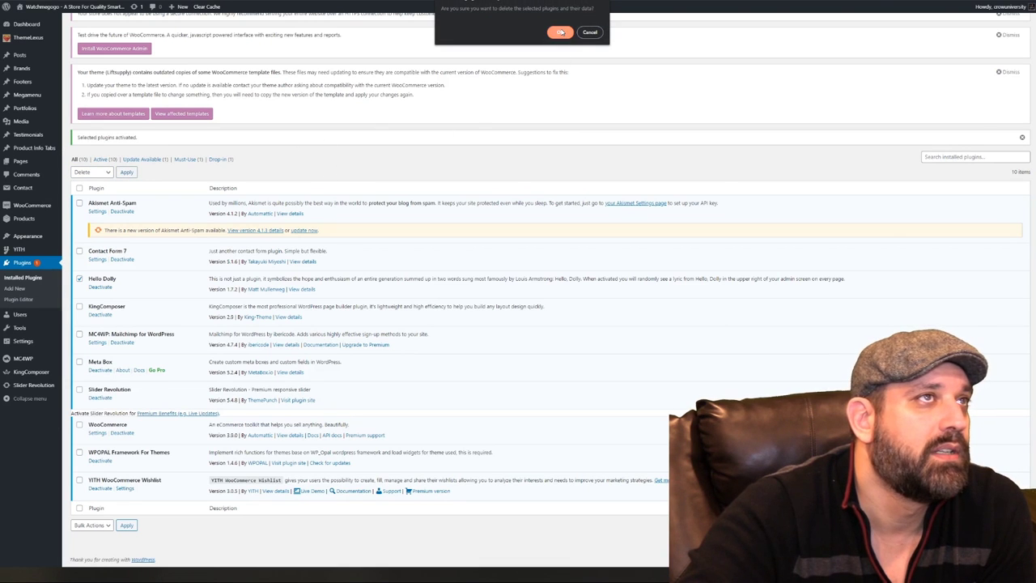
pyautogui.click(561, 32)
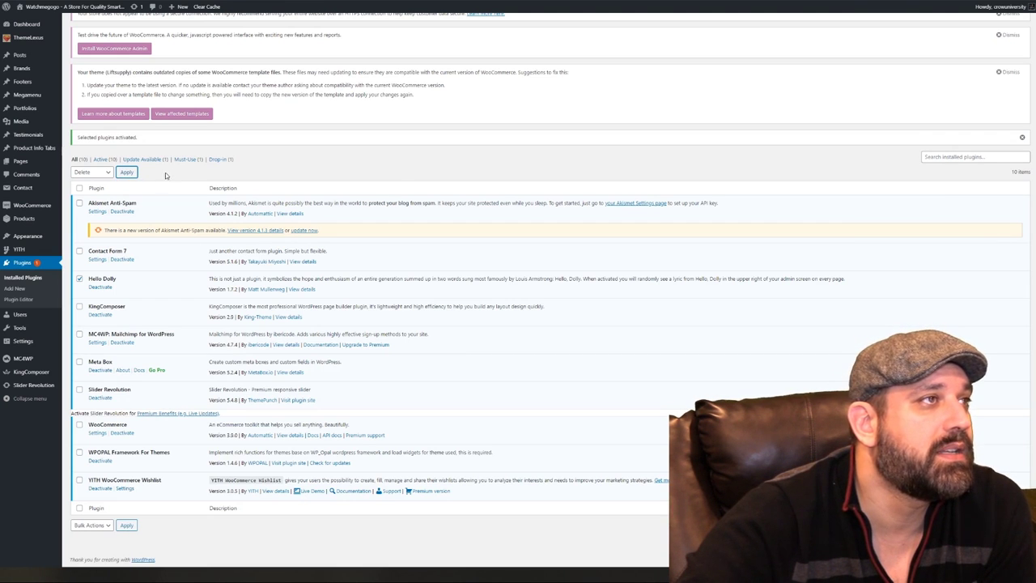
pyautogui.click(126, 172)
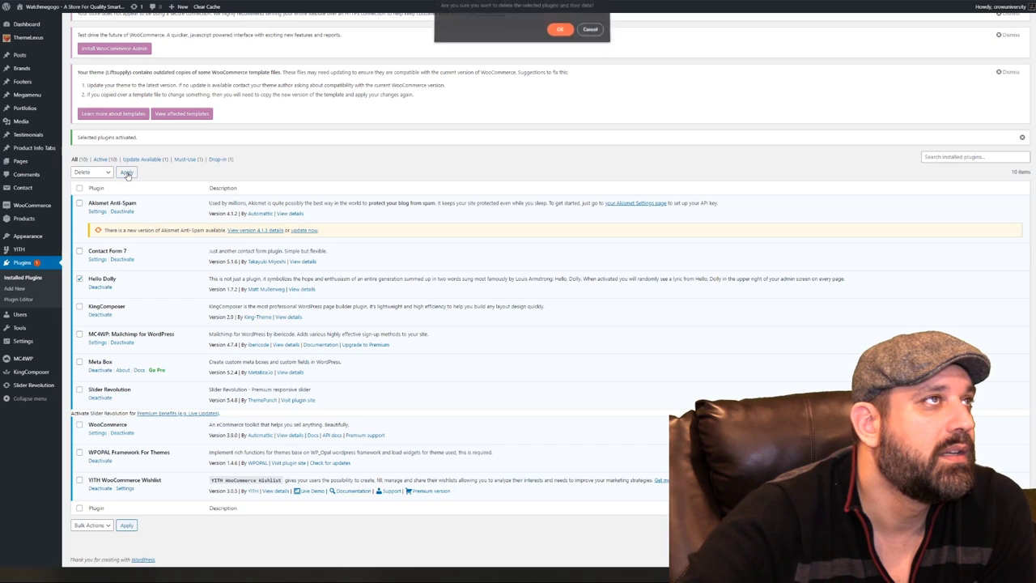
pyautogui.click(560, 31)
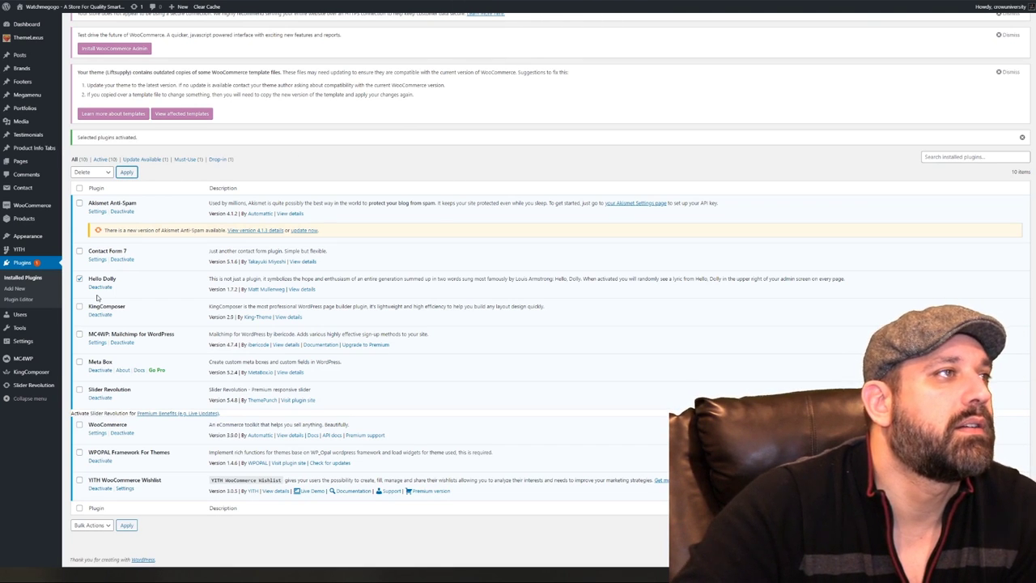
# Deactivate and delete Hello Dolly, then dismiss the outdated WooCommerce templates notice
pyautogui.click(100, 288)
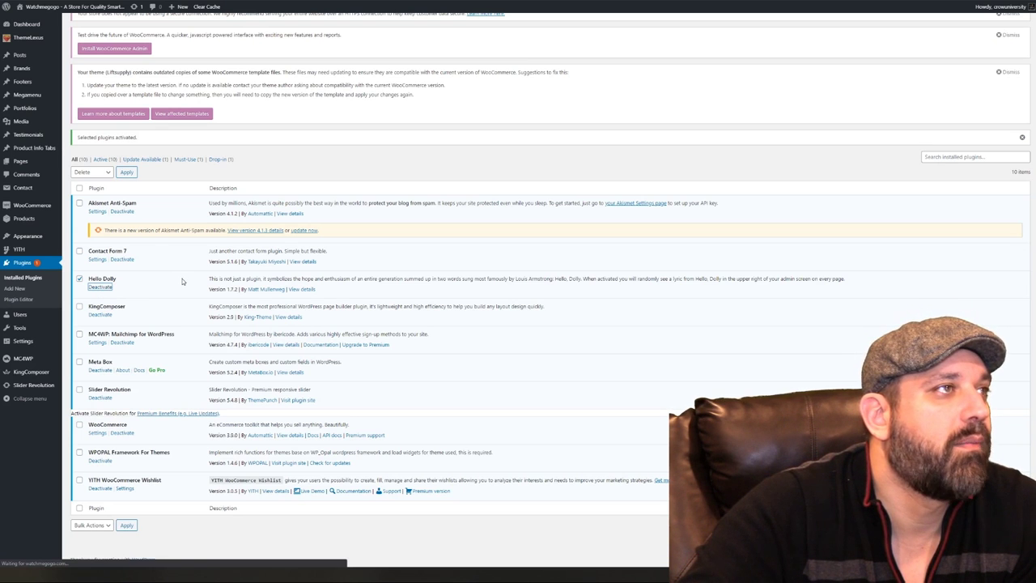
pyautogui.scroll(-1, 117, 368)
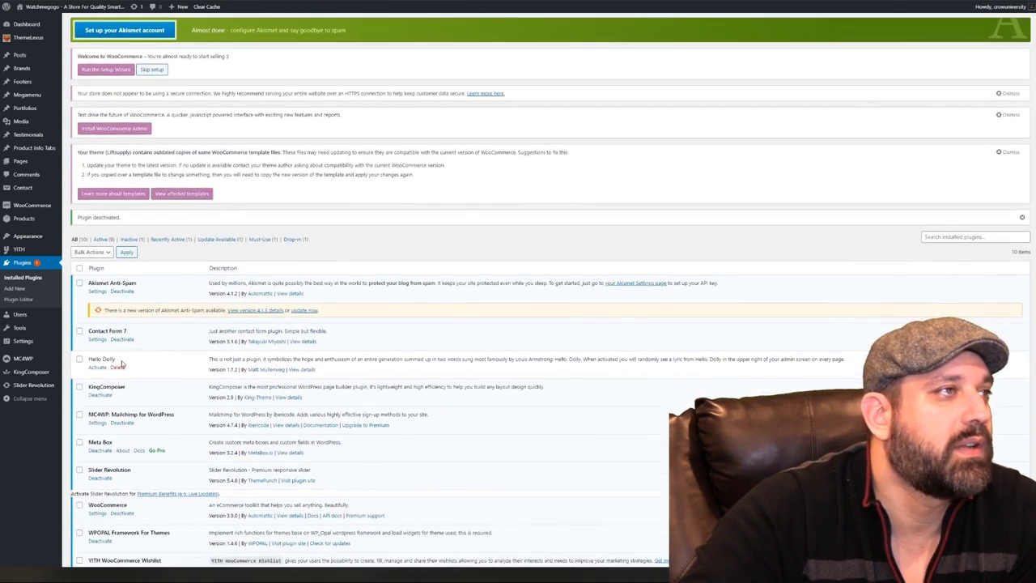
pyautogui.click(117, 369)
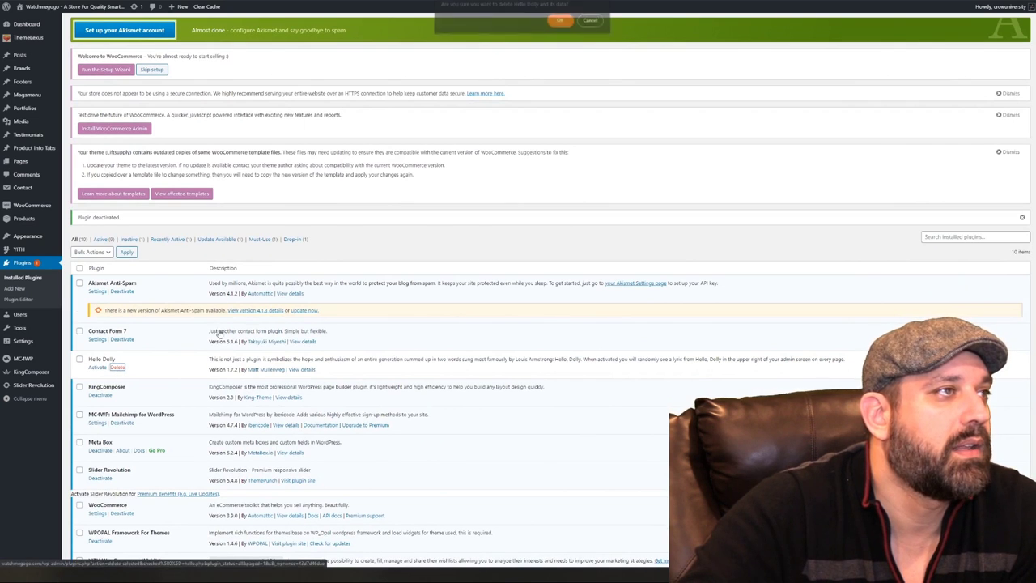
pyautogui.click(559, 25)
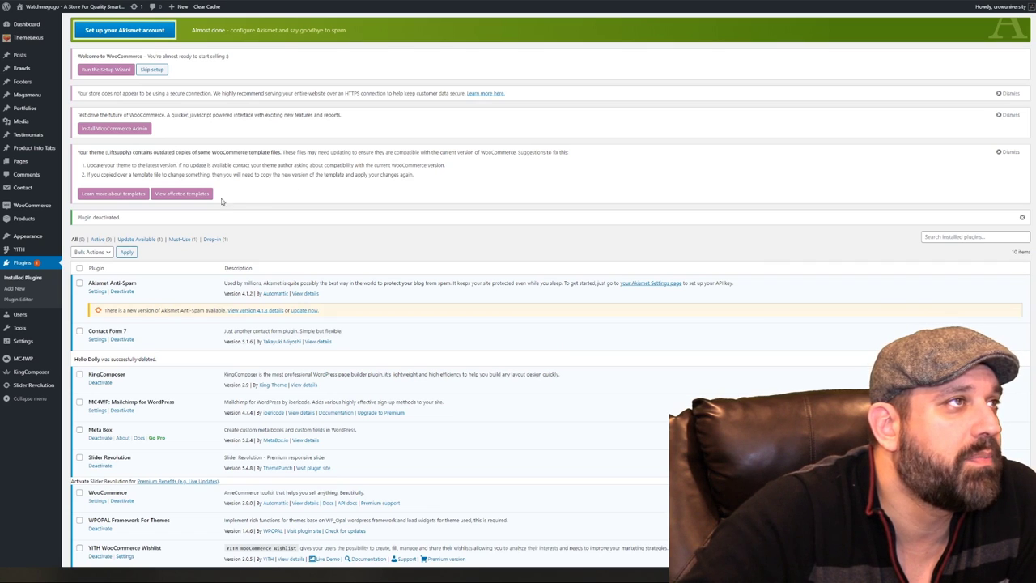
pyautogui.click(1009, 154)
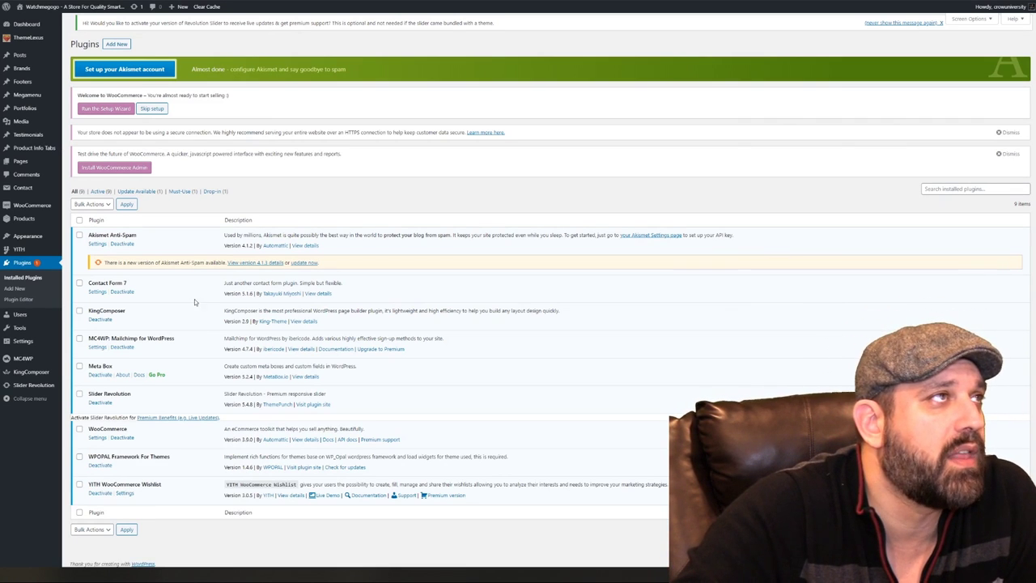
pyautogui.moveTo(32, 41)
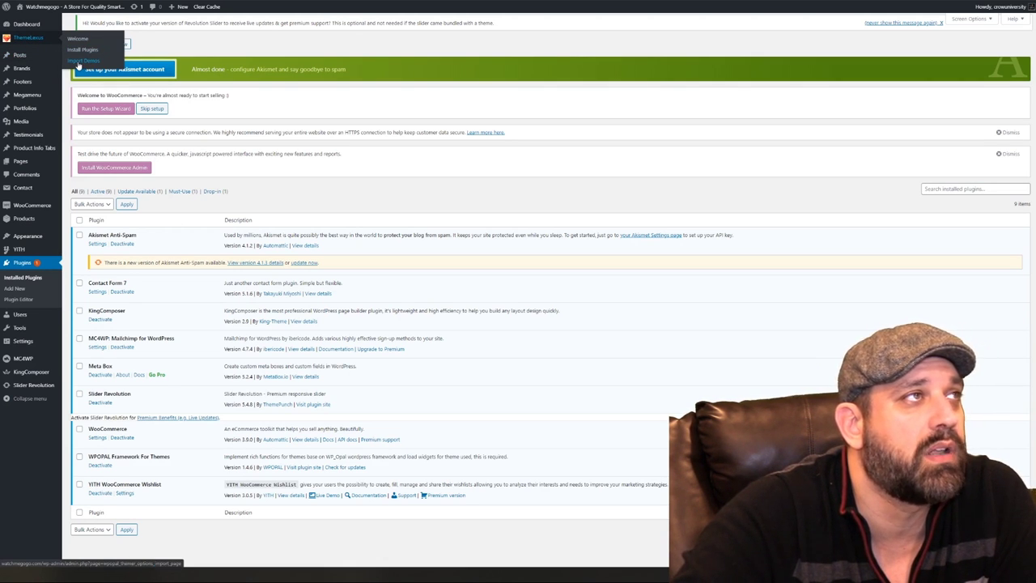
# Import the Liftsupply Sample demo from ThemeLexus Import Demos with Import Type All
pyautogui.click(78, 63)
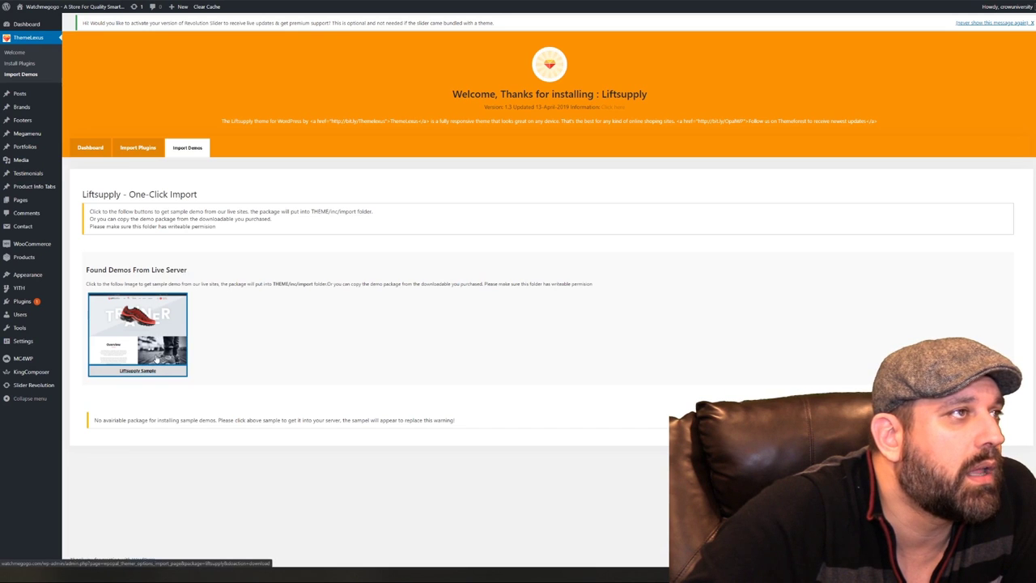
pyautogui.click(157, 330)
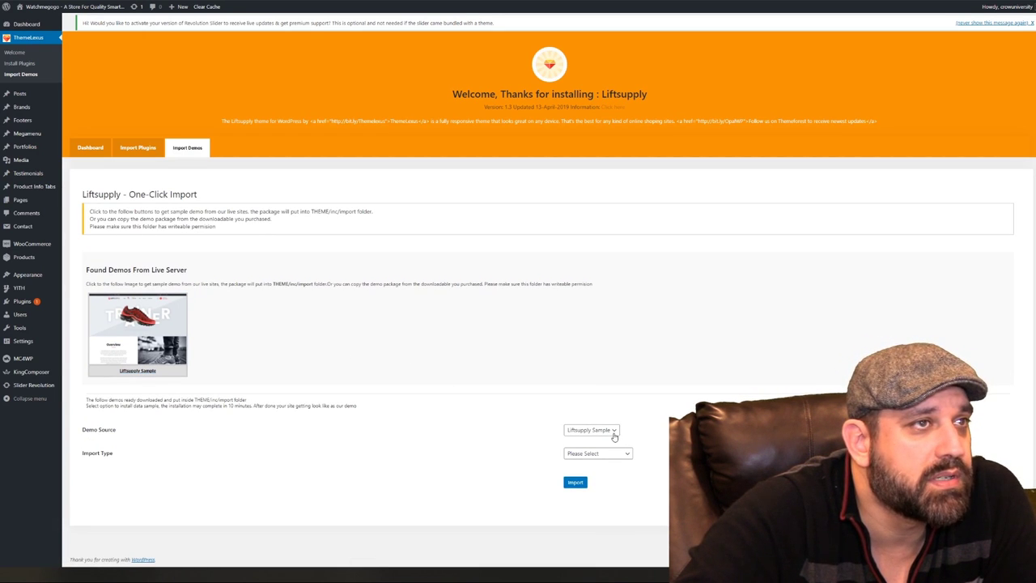
pyautogui.click(618, 458)
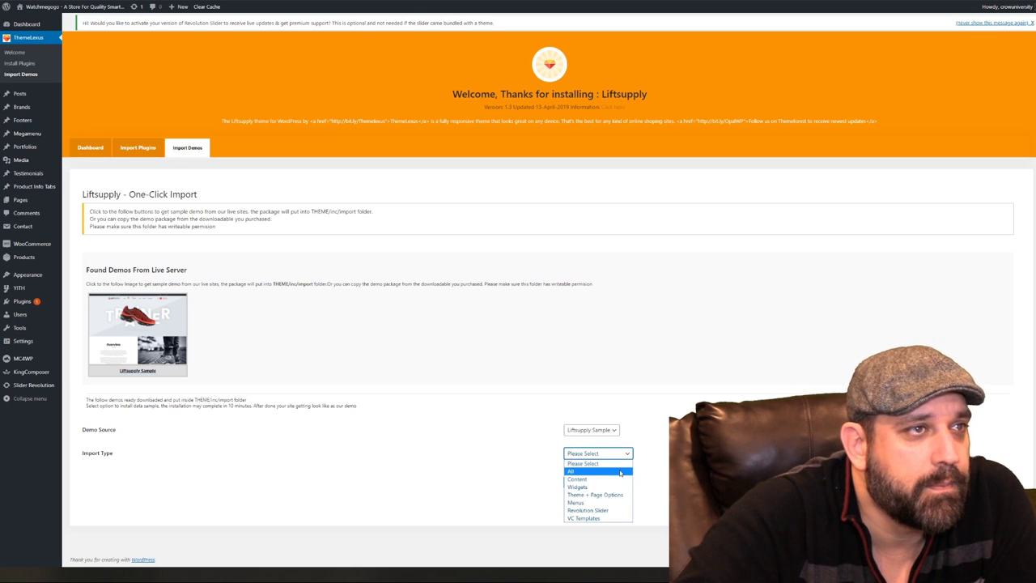
pyautogui.click(620, 472)
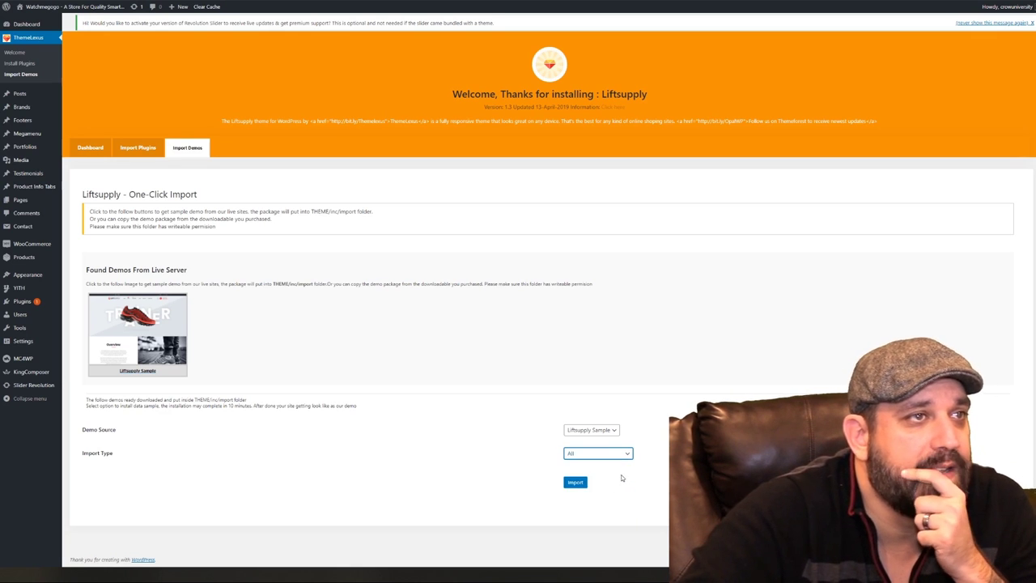
pyautogui.click(576, 483)
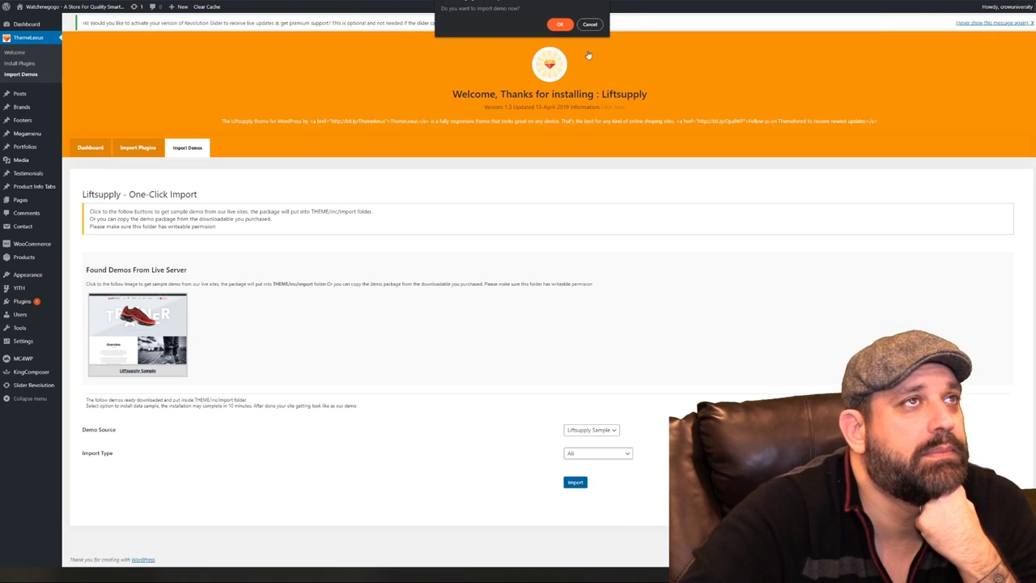
pyautogui.click(566, 25)
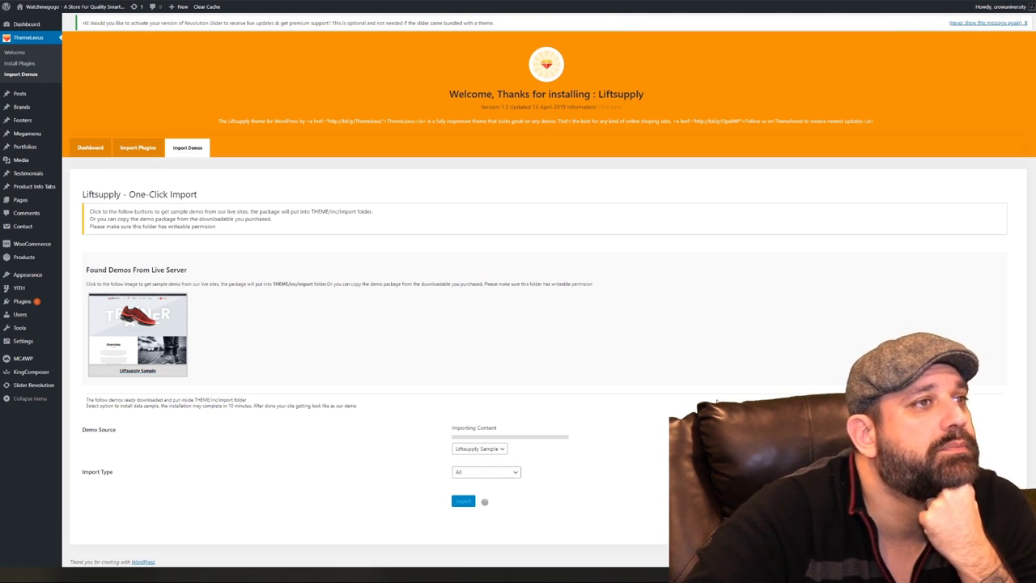
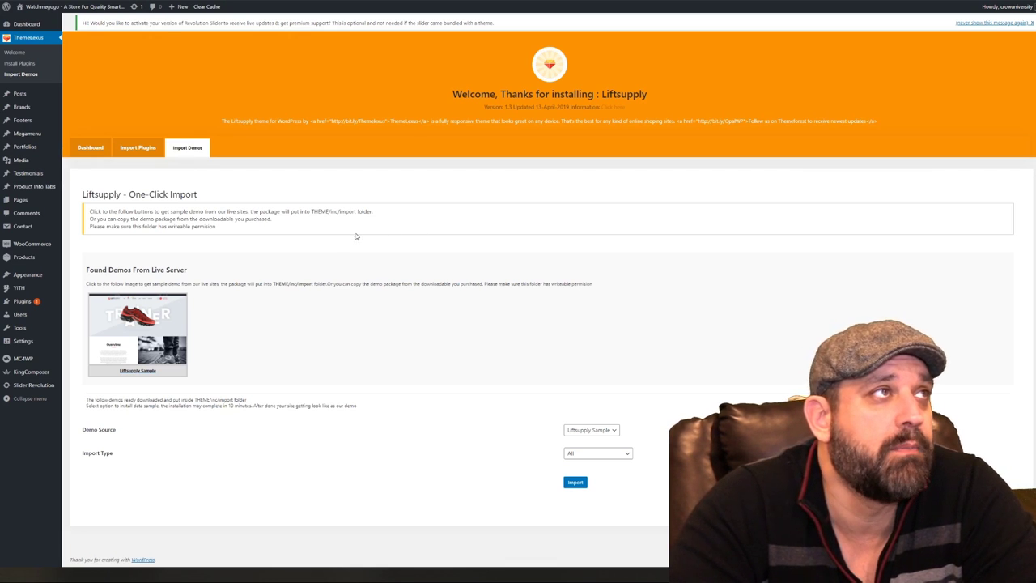
# Scroll through the WordPress Dashboard to review its contents
pyautogui.moveTo(56, 5)
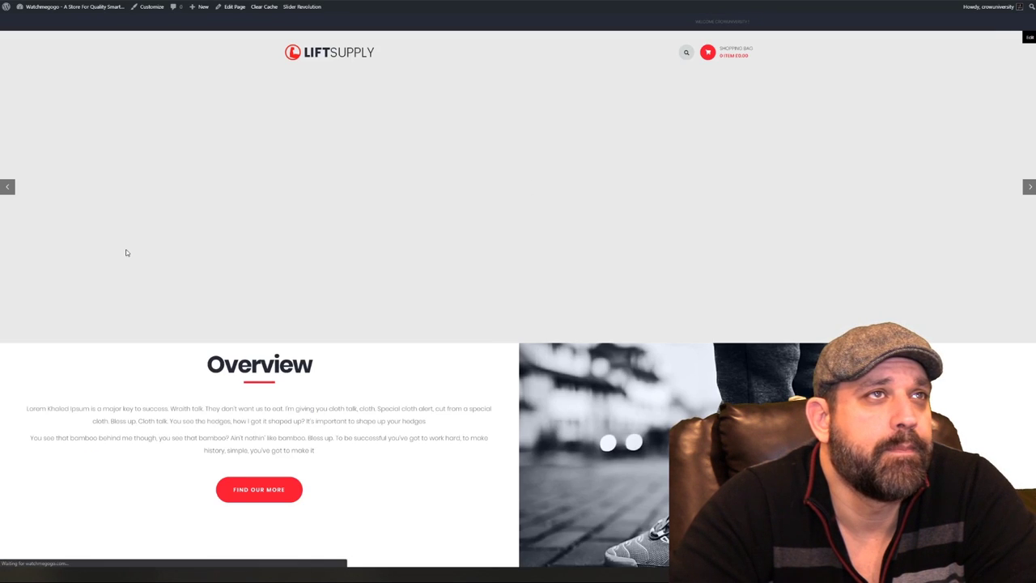
pyautogui.scroll(-3, 126, 253)
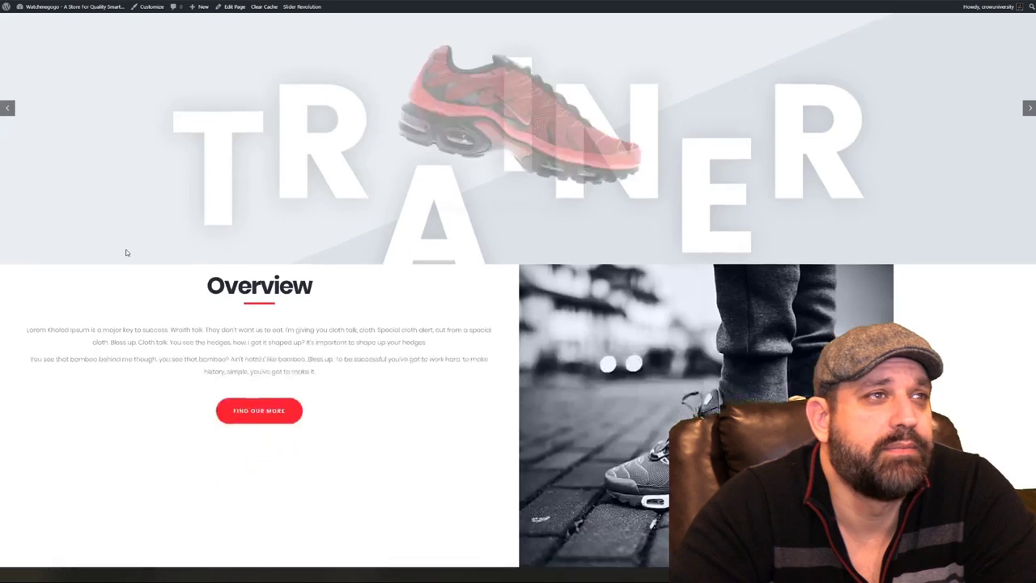
pyautogui.scroll(-5, 126, 253)
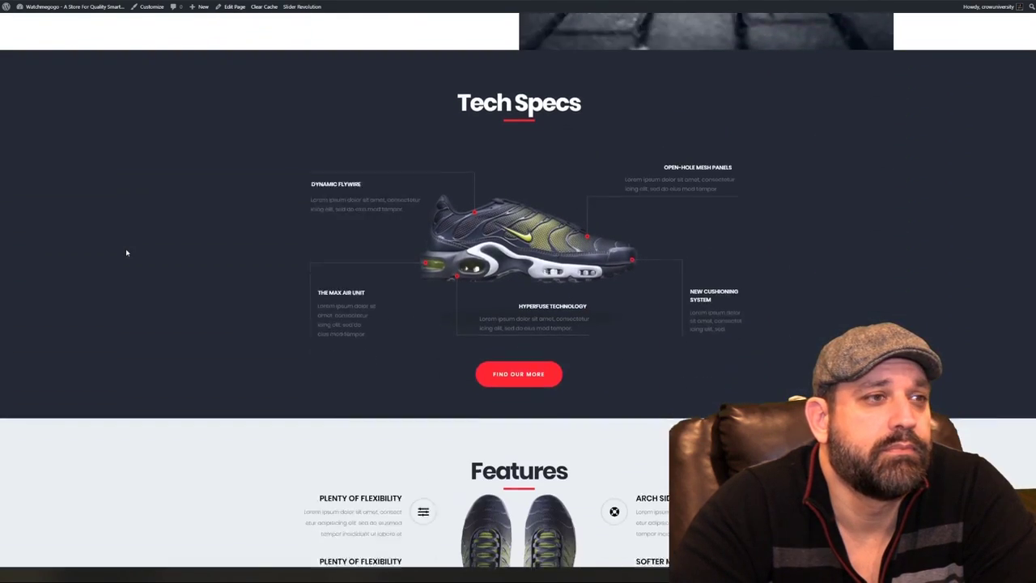
pyautogui.scroll(-4, 126, 253)
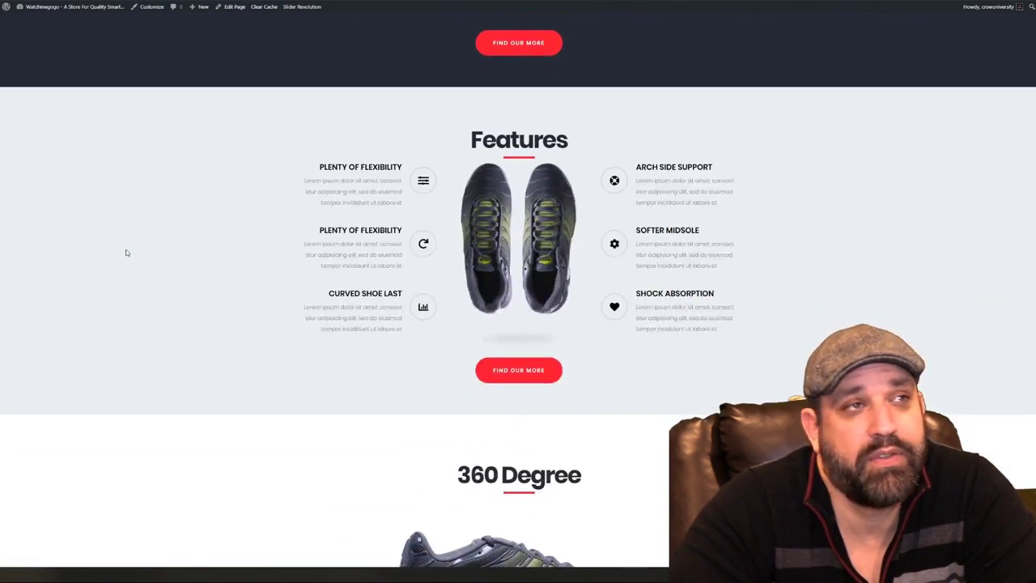
pyautogui.scroll(-4, 126, 252)
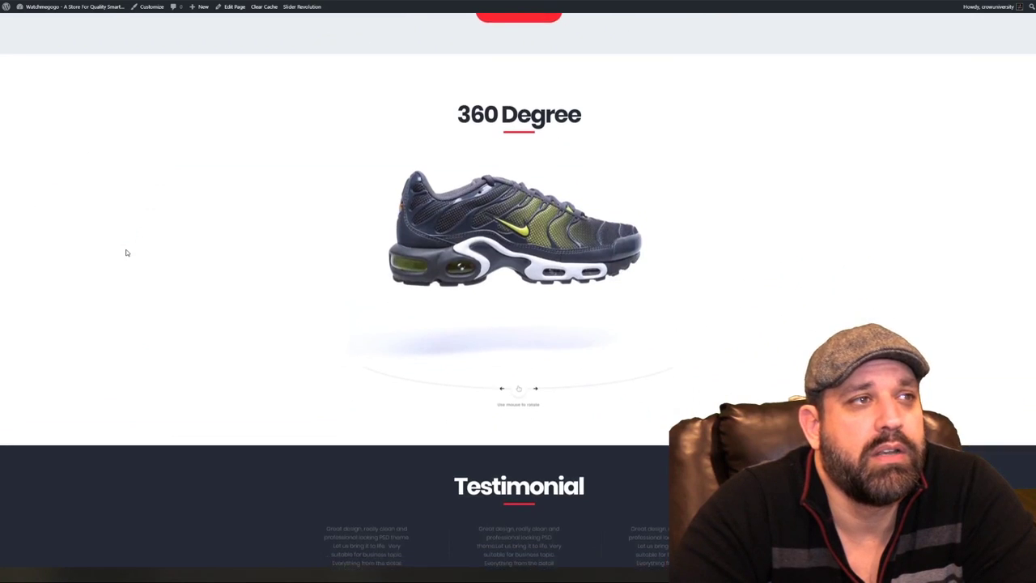
pyautogui.scroll(-3, 127, 252)
pyautogui.scroll(-5, 126, 253)
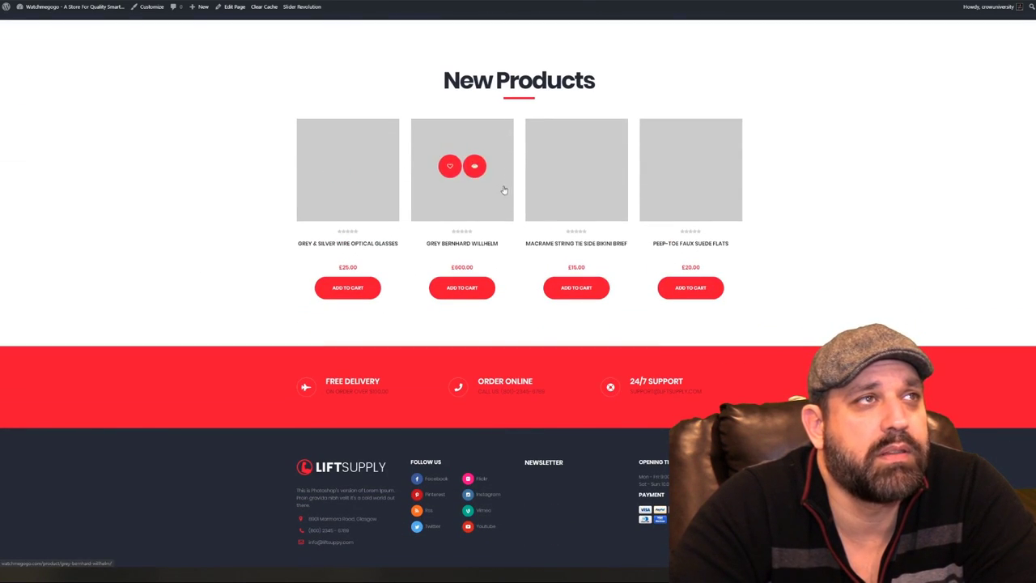
pyautogui.scroll(-1, 814, 227)
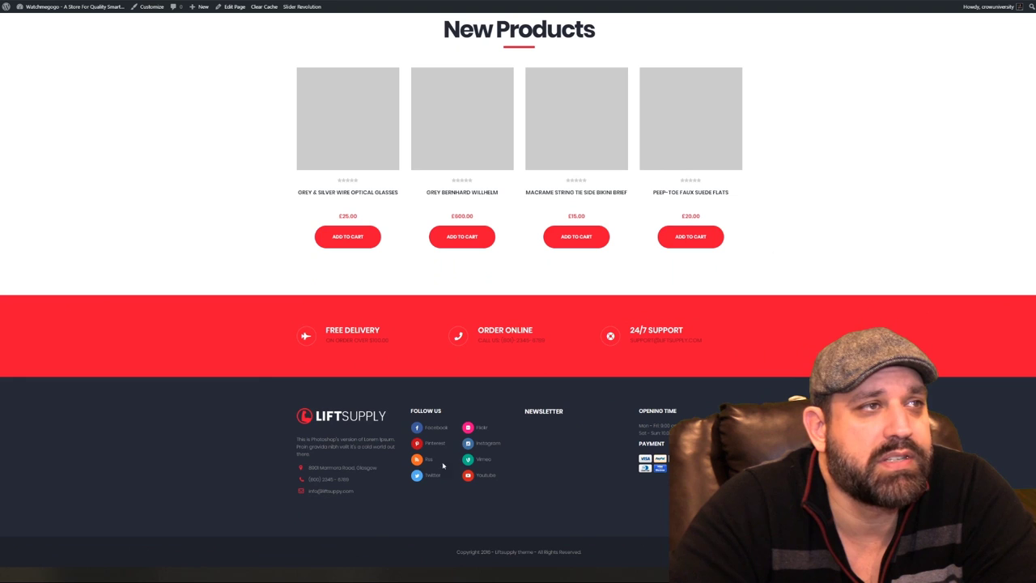
pyautogui.scroll(10, 487, 459)
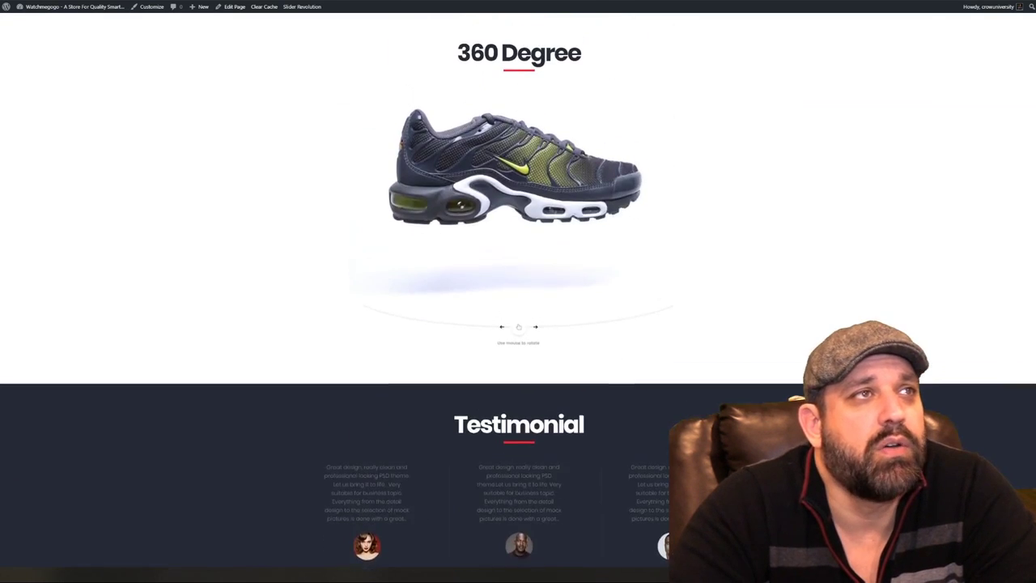
pyautogui.scroll(15, 912, 309)
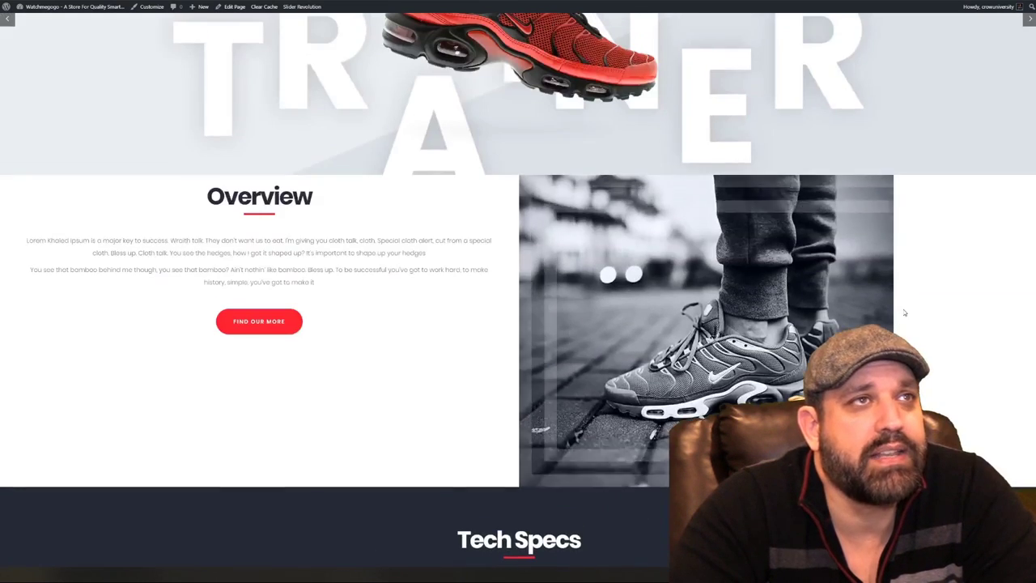
pyautogui.scroll(1, 911, 309)
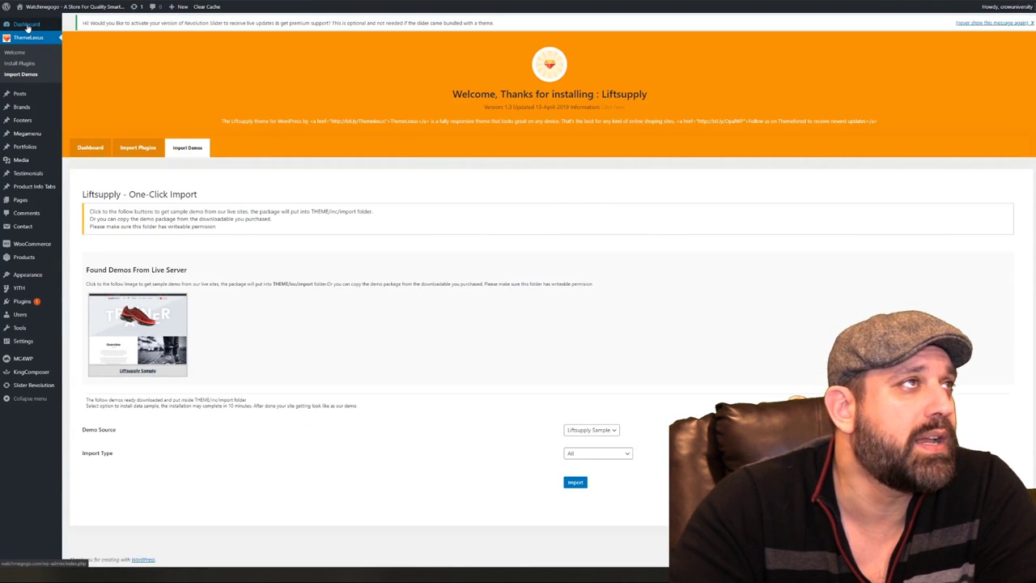
# Update the Akismet Anti-Spam plugin from the updates page, then go back to the Dashboard
pyautogui.moveTo(26, 25)
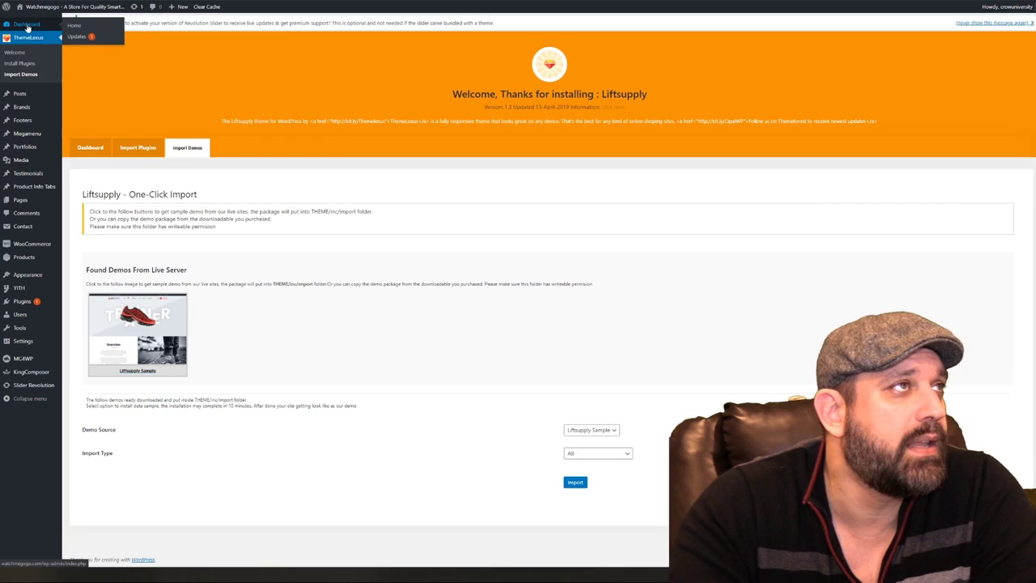
pyautogui.click(134, 7)
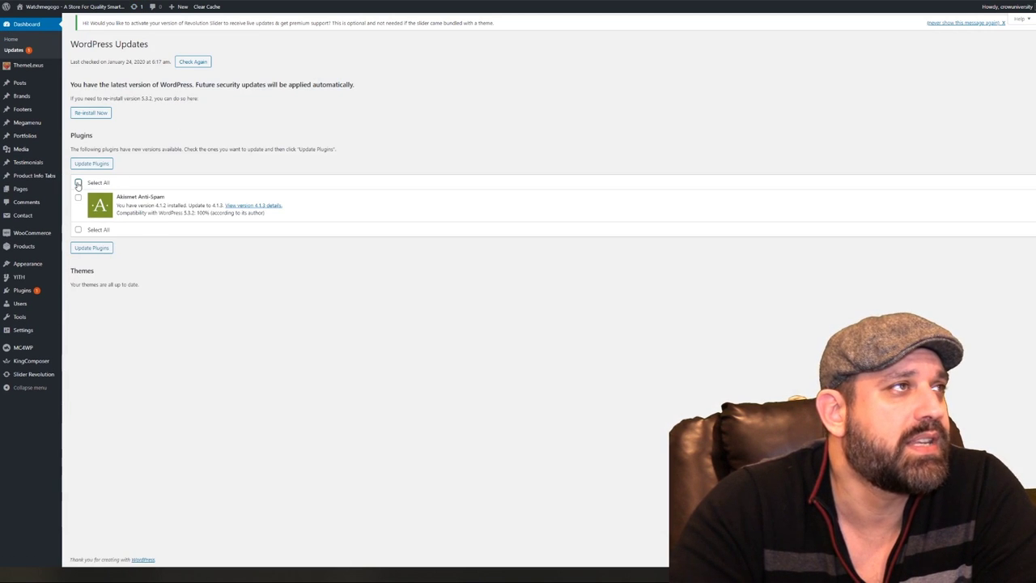
pyautogui.click(77, 183)
pyautogui.click(91, 248)
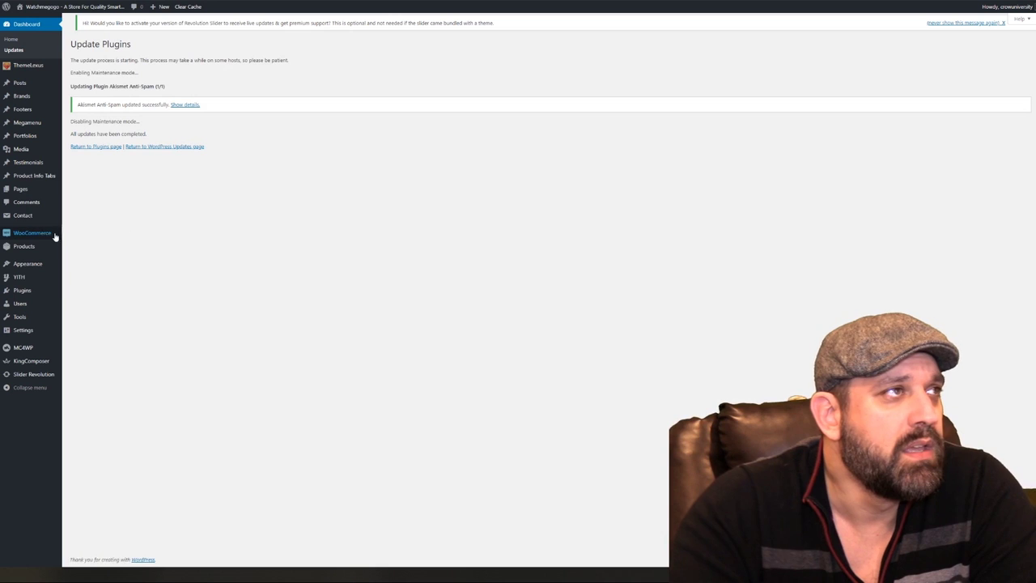
pyautogui.click(30, 22)
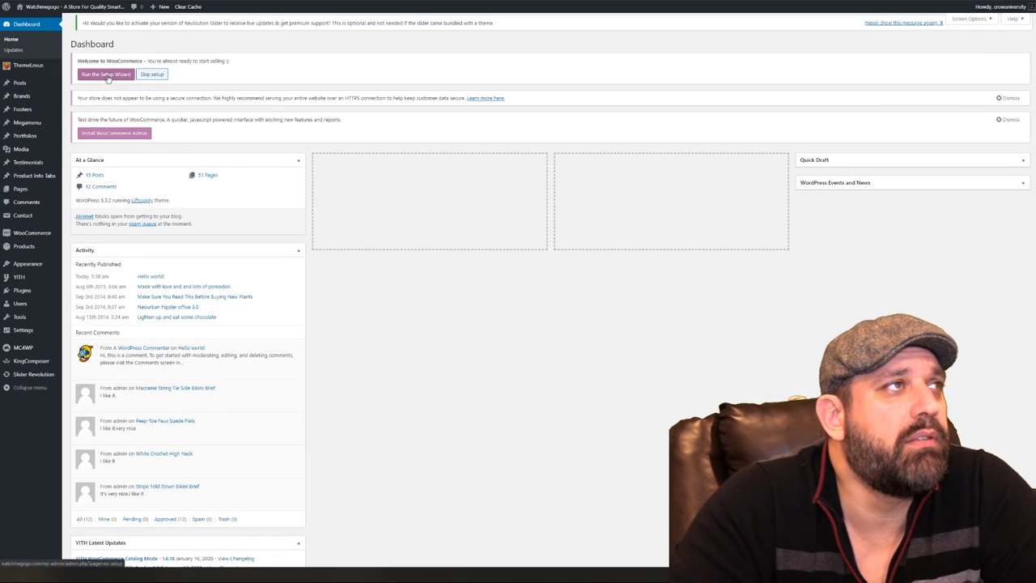
# Launch the WooCommerce setup wizard and set the store country to United States (US)
pyautogui.click(106, 75)
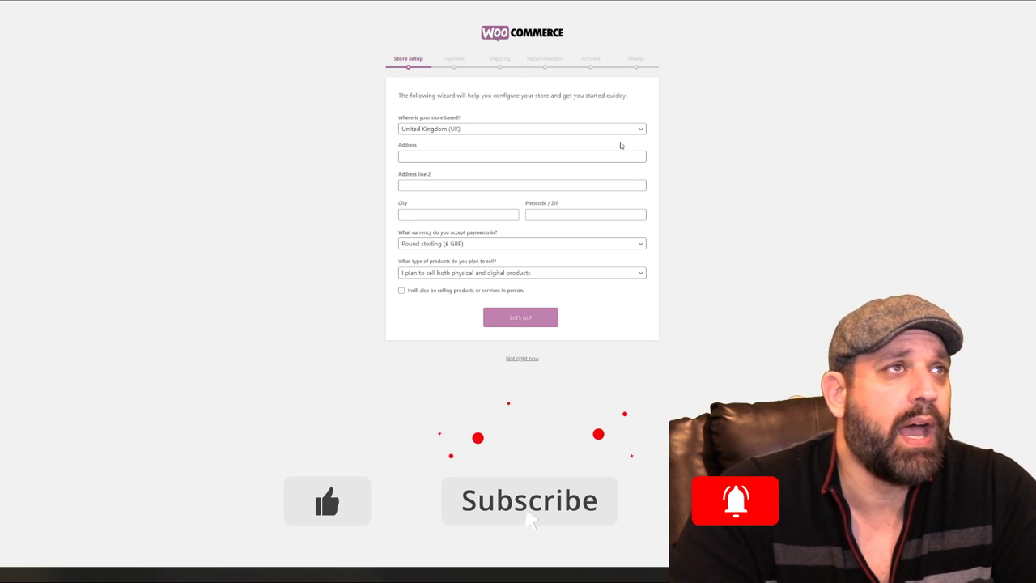
pyautogui.click(455, 130)
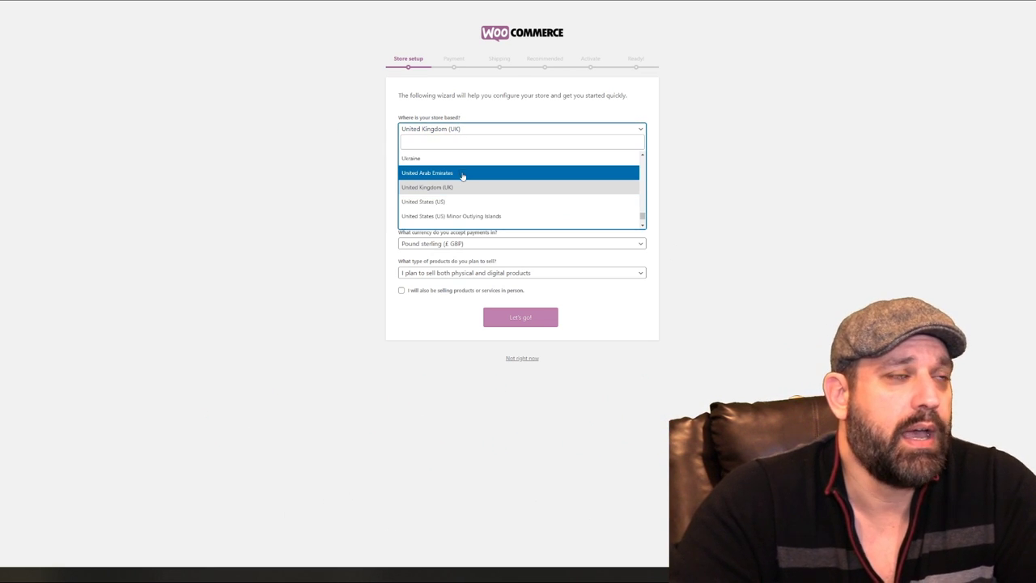
pyautogui.click(465, 207)
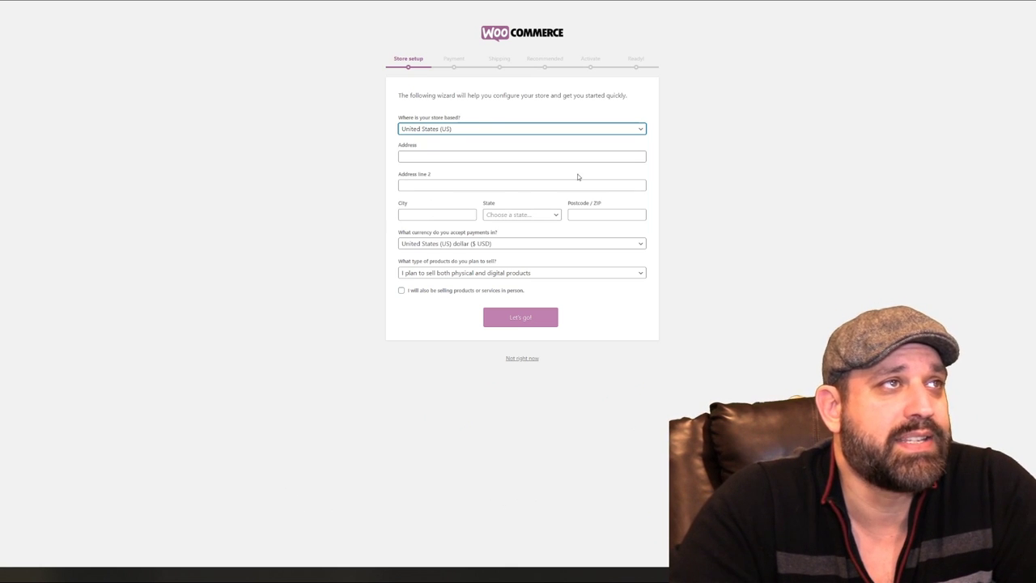
# Fill in the store's street address, city, state Ohio and ZIP code, then submit
pyautogui.click(485, 158)
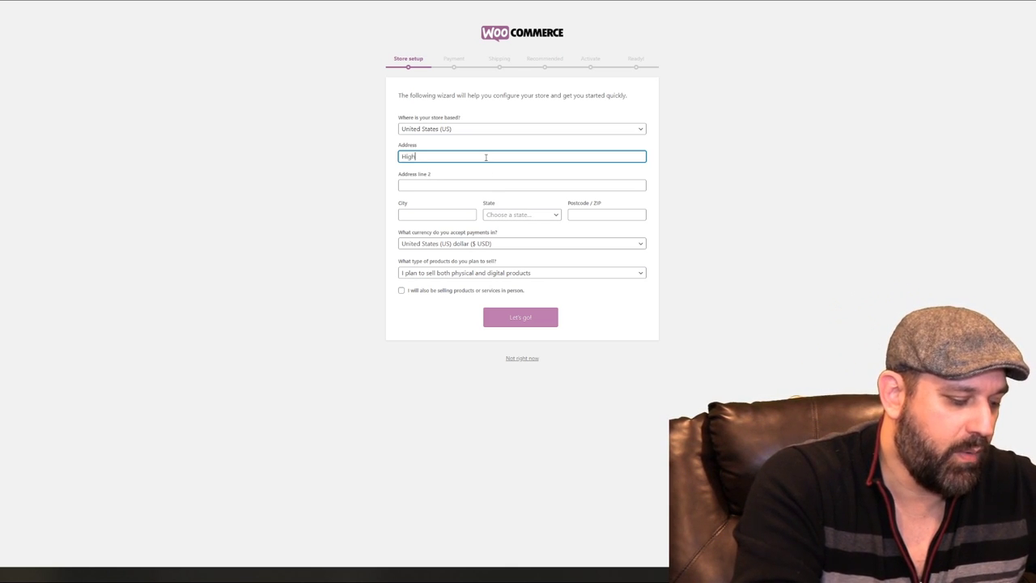
pyautogui.write('way To Hell')
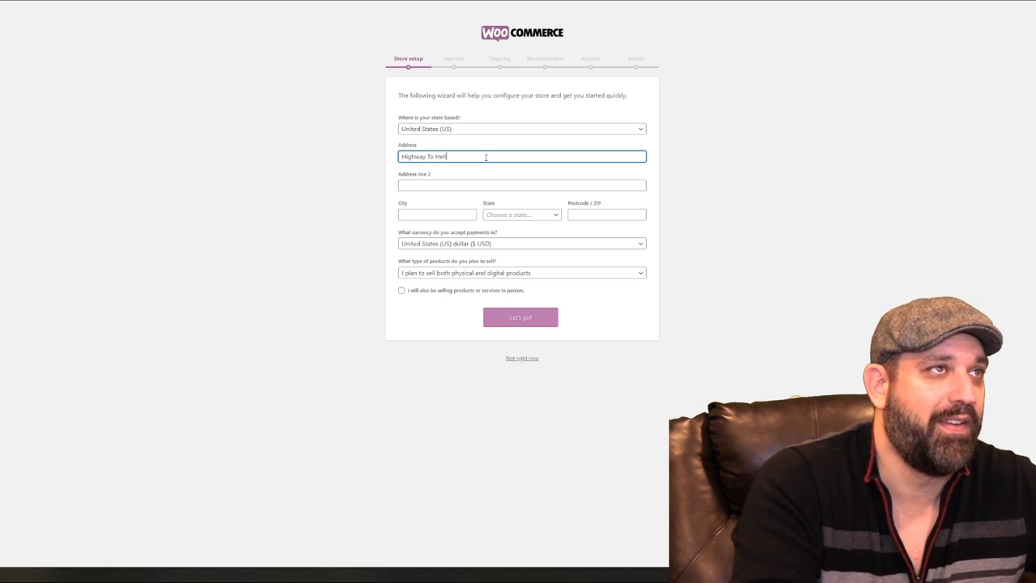
pyautogui.click(466, 214)
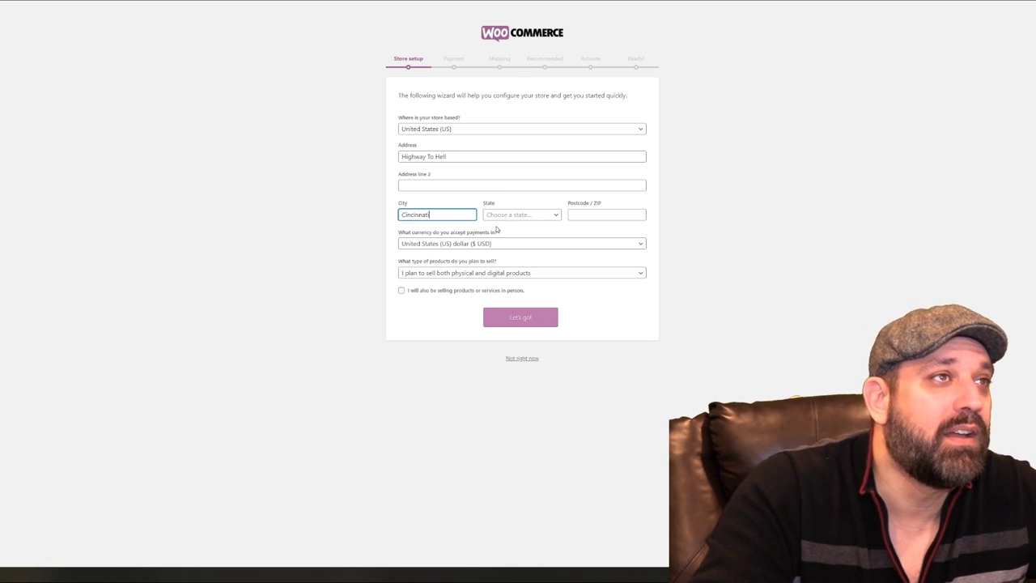
pyautogui.click(506, 217)
pyautogui.write('oh')
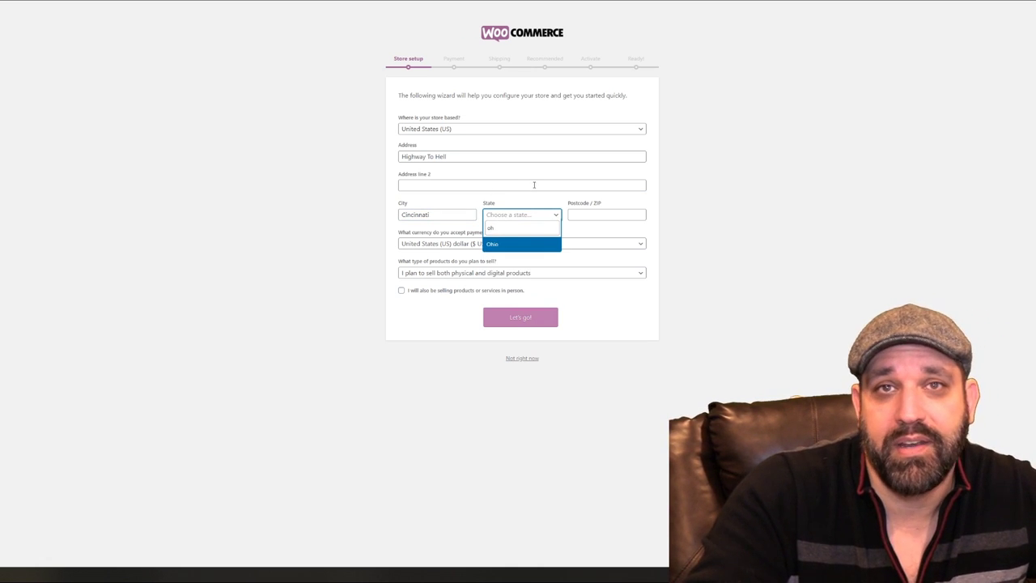
pyautogui.click(522, 245)
pyautogui.click(590, 212)
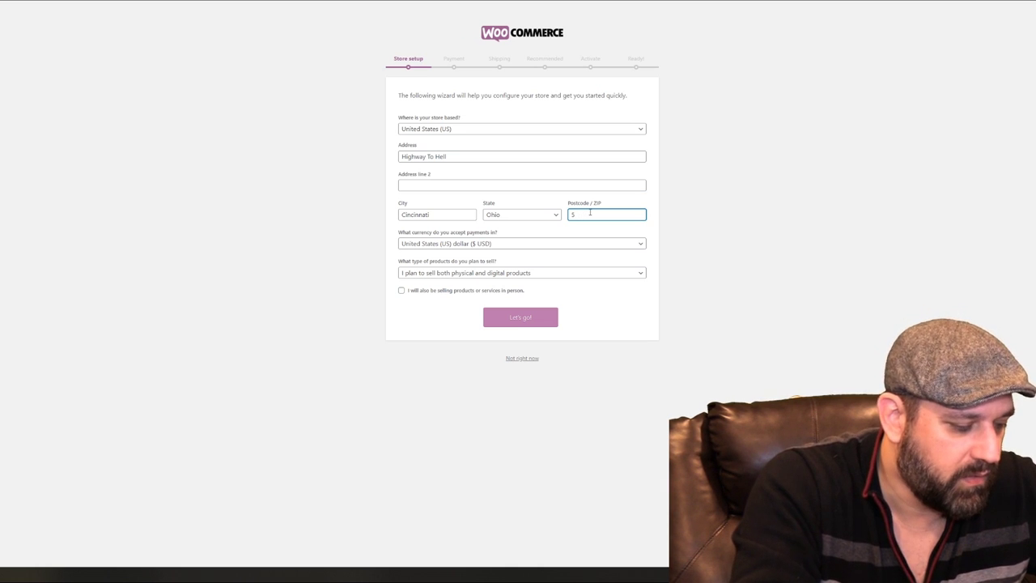
pyautogui.write('55245')
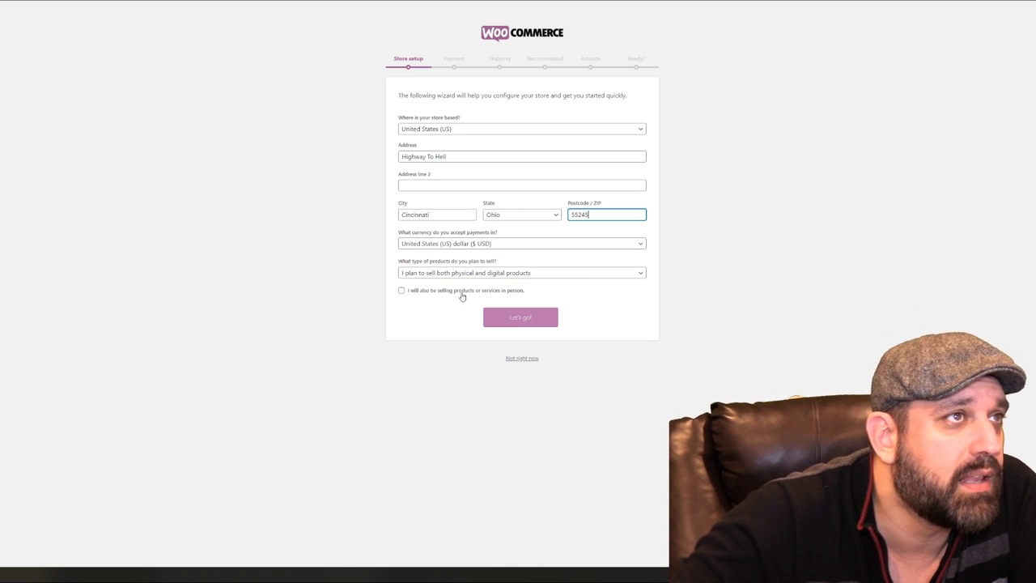
pyautogui.click(520, 316)
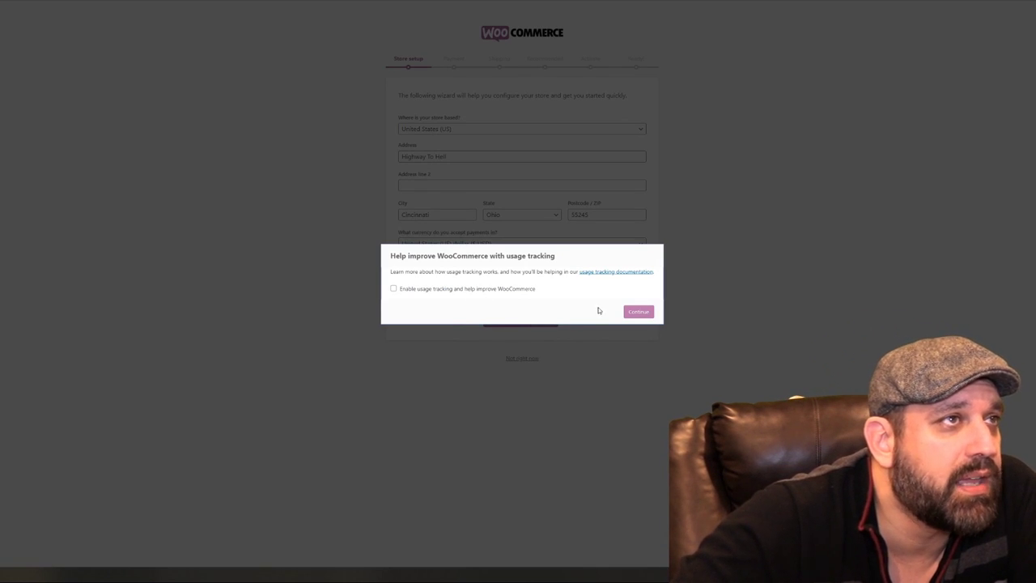
# Decline usage tracking, enable PayPal alongside Stripe, and continue to the Shipping step
pyautogui.click(638, 313)
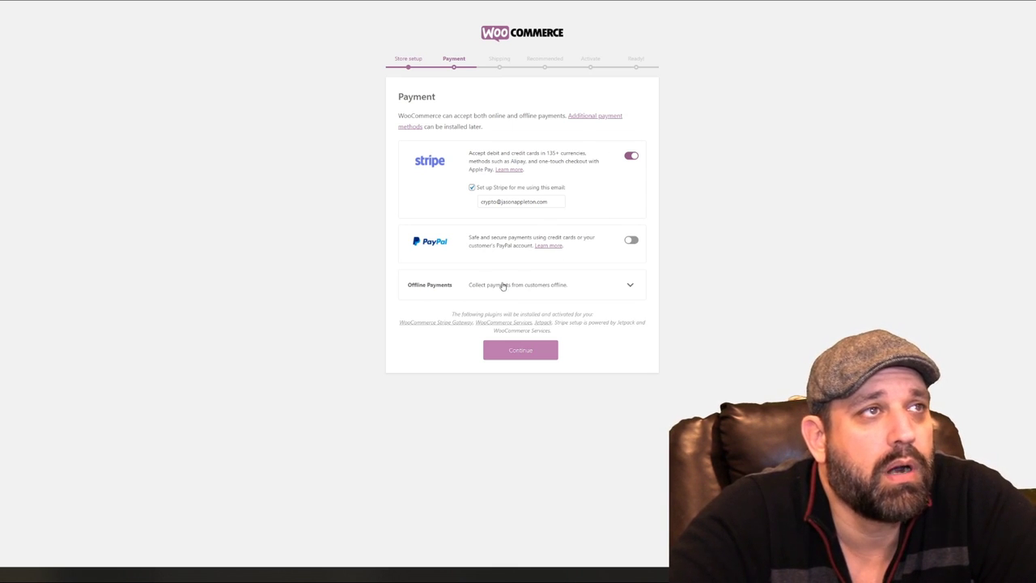
pyautogui.click(631, 240)
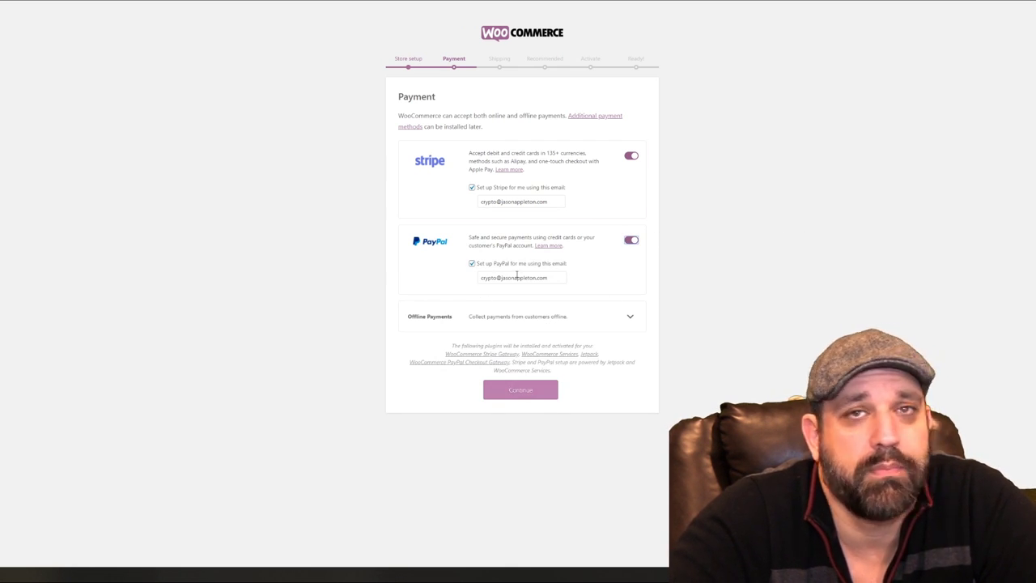
pyautogui.click(527, 392)
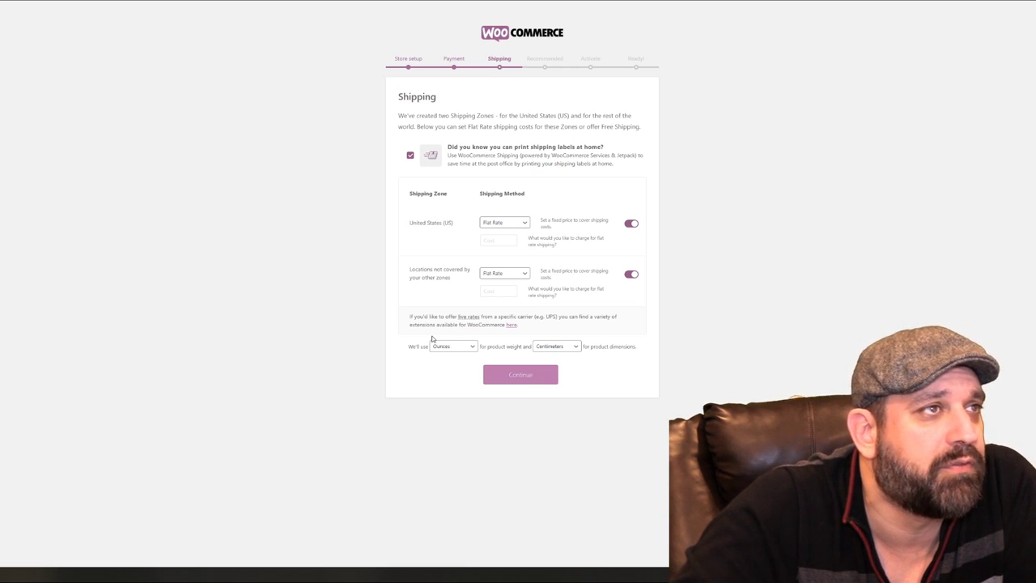
# Set product dimensions to inches and weight to ounces
pyautogui.click(576, 349)
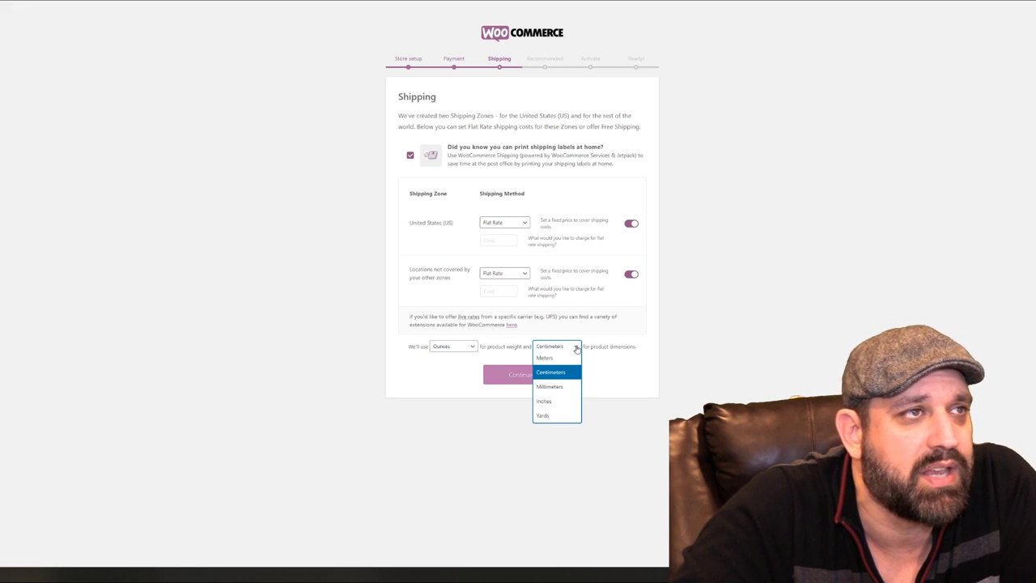
pyautogui.click(556, 402)
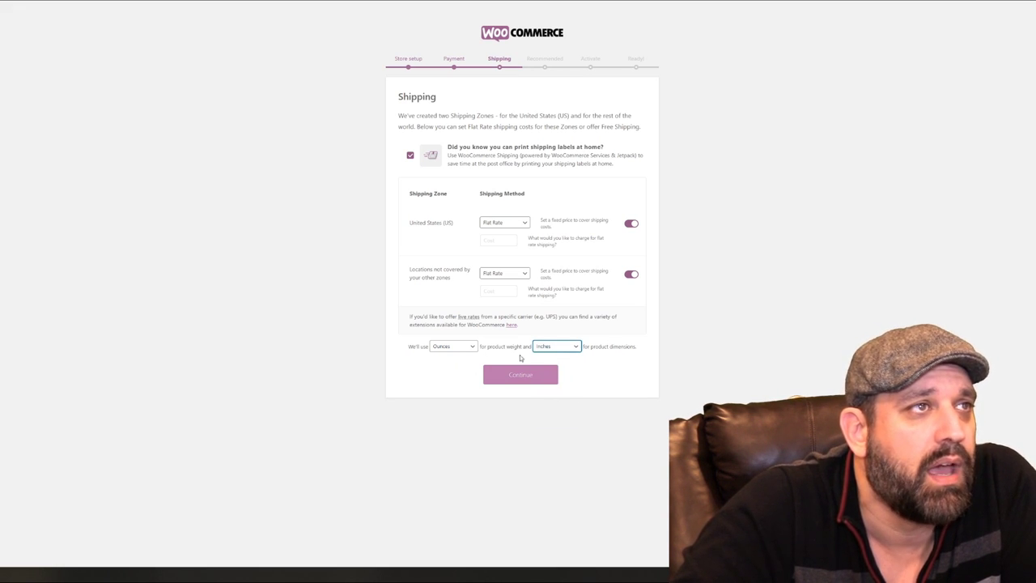
pyautogui.click(464, 349)
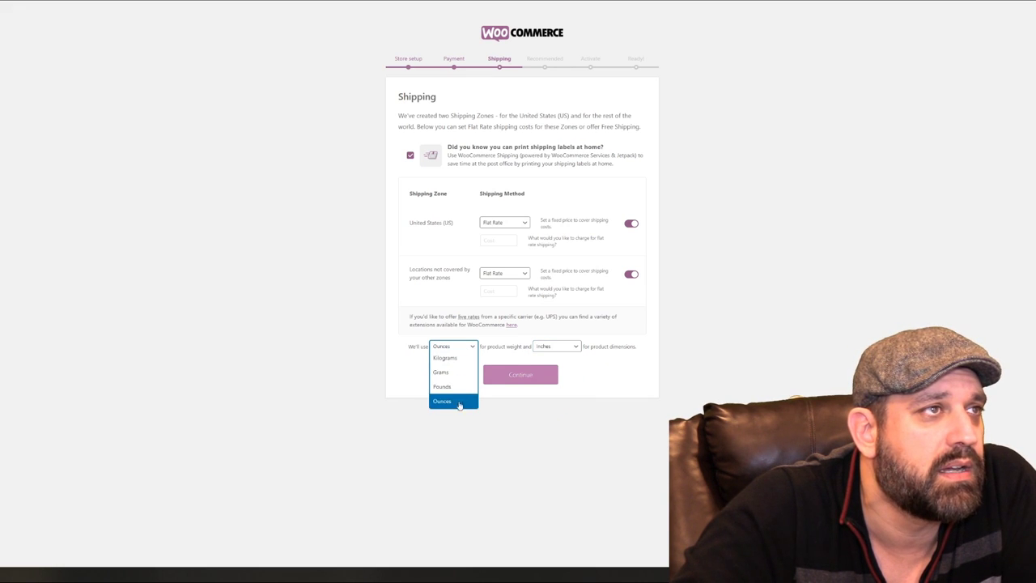
pyautogui.click(464, 402)
pyautogui.click(592, 369)
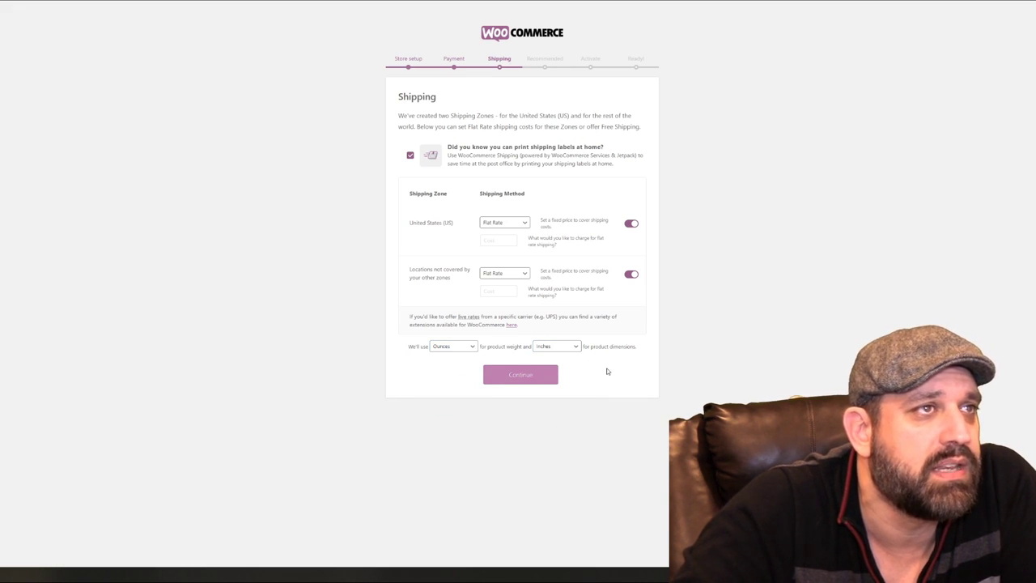
pyautogui.click(531, 378)
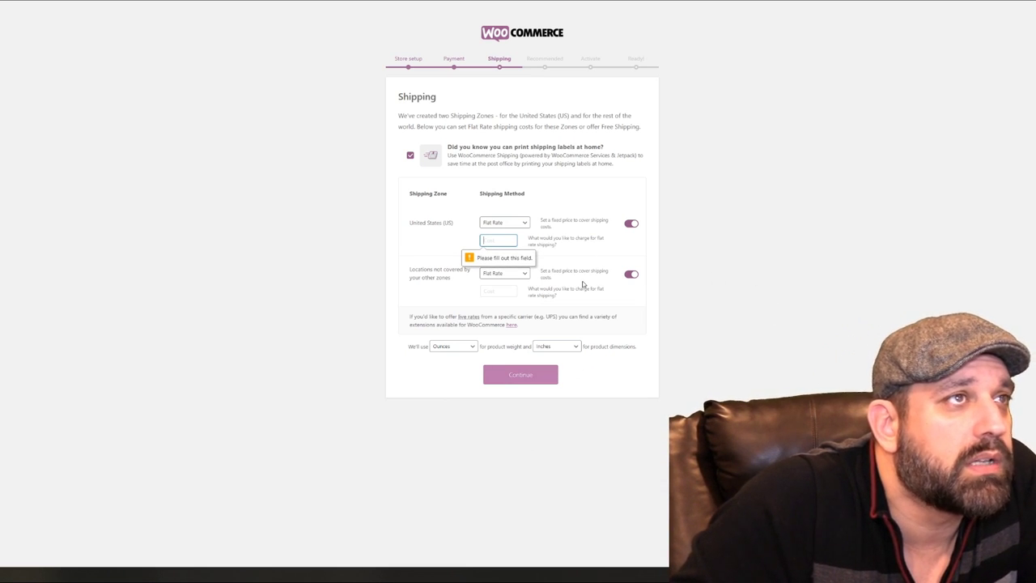
# Enter flat-rate costs of 5.00 for the US and 15.00 elsewhere, then continue
pyautogui.click(497, 240)
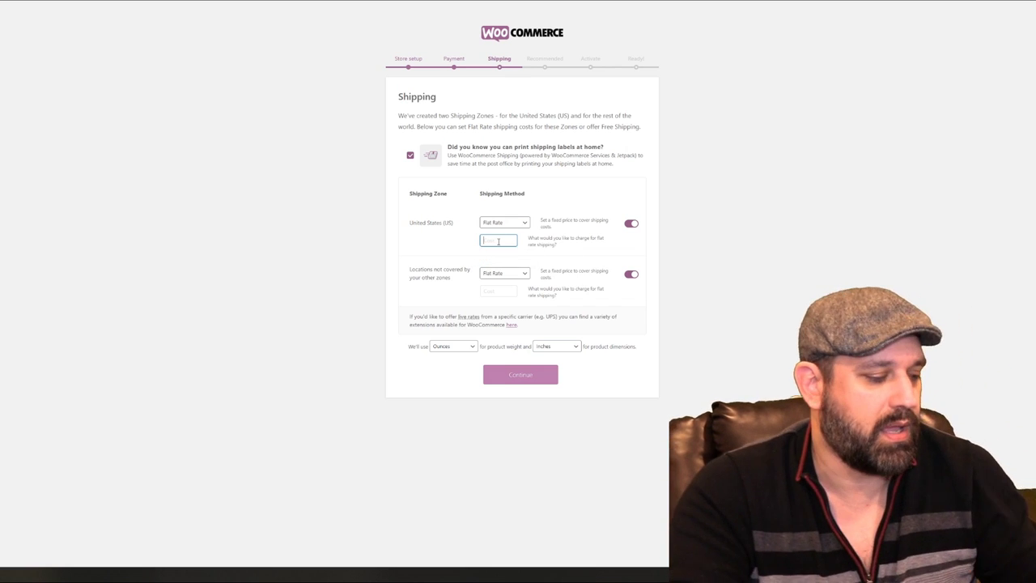
pyautogui.write('5.0')
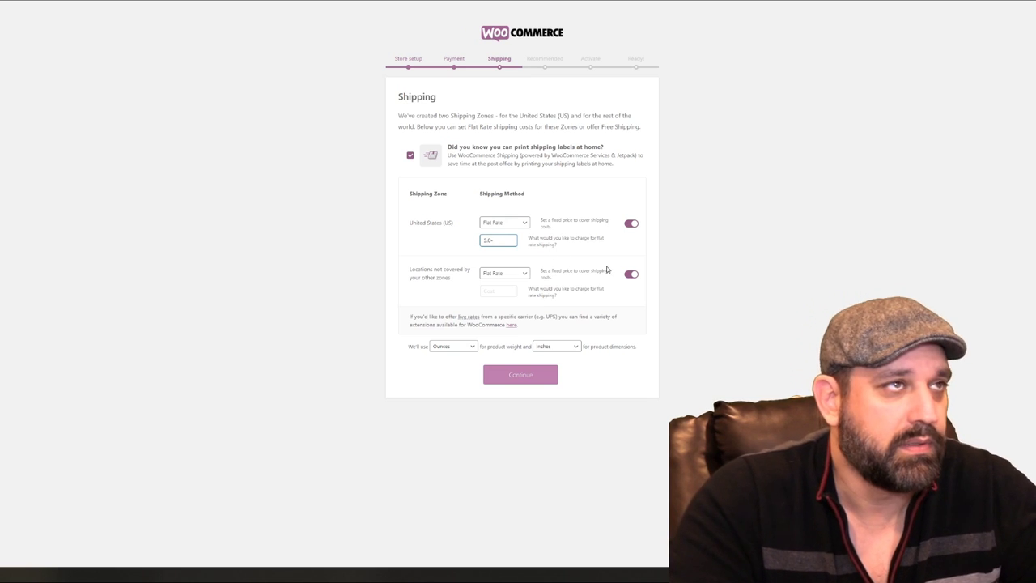
pyautogui.write('0')
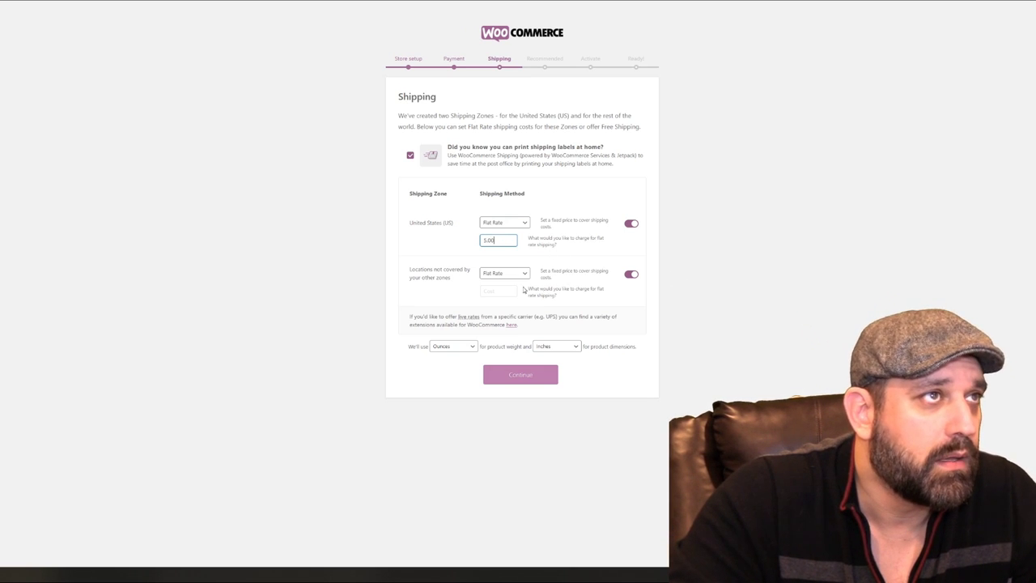
pyautogui.click(499, 296)
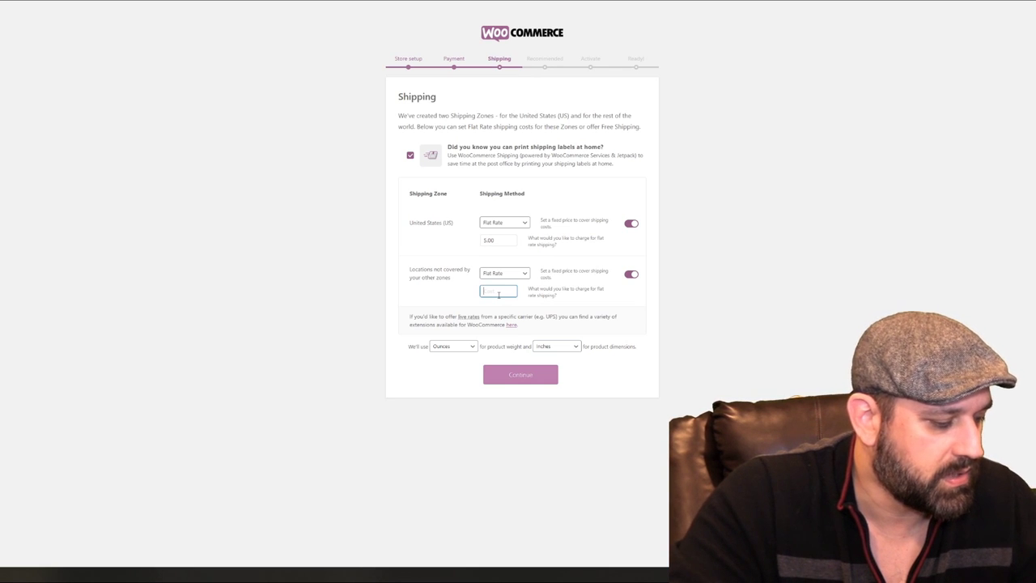
pyautogui.write('15.00')
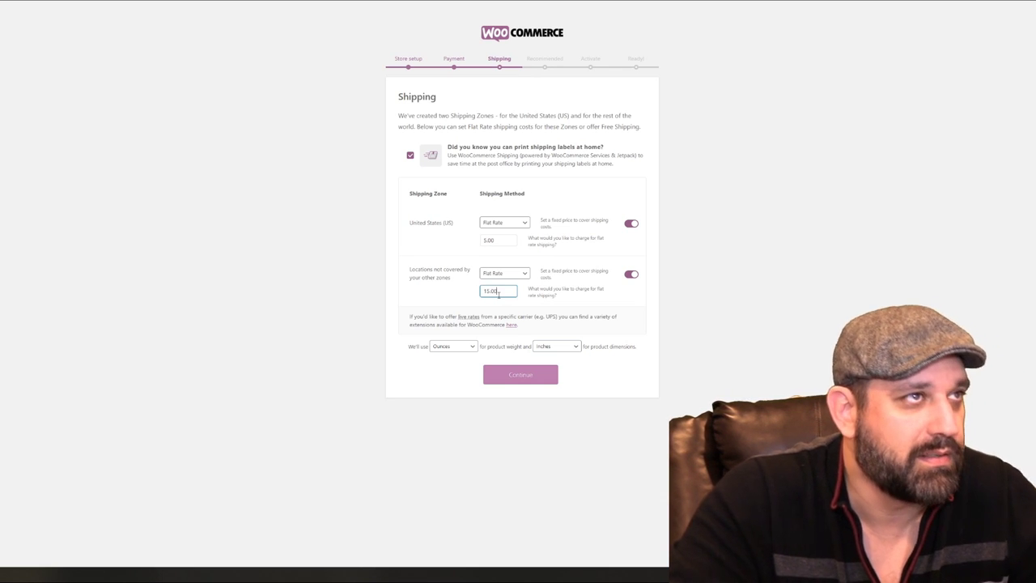
pyautogui.click(534, 379)
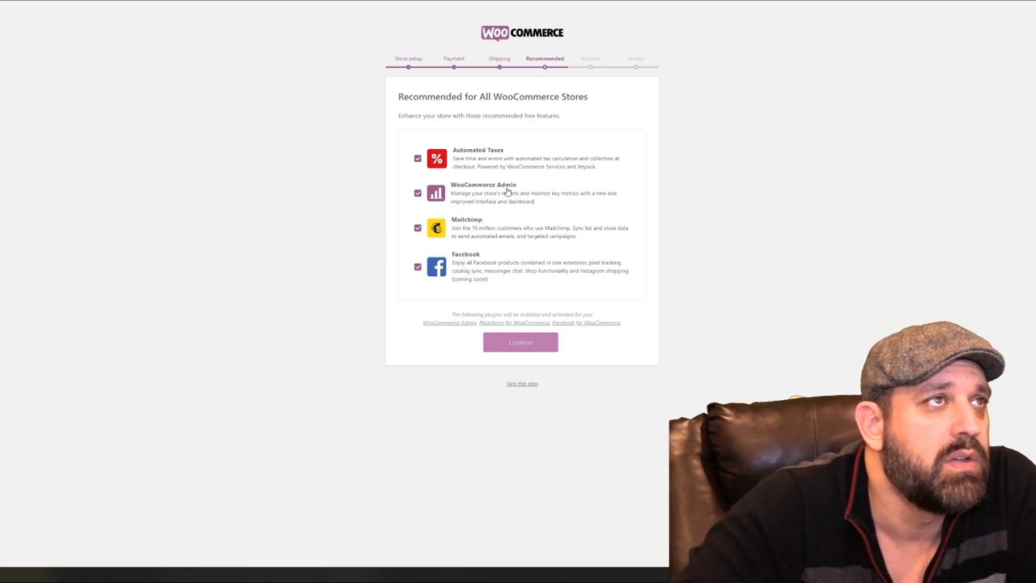
# Accept the four recommended features and choose to connect the store with Jetpack
pyautogui.click(526, 350)
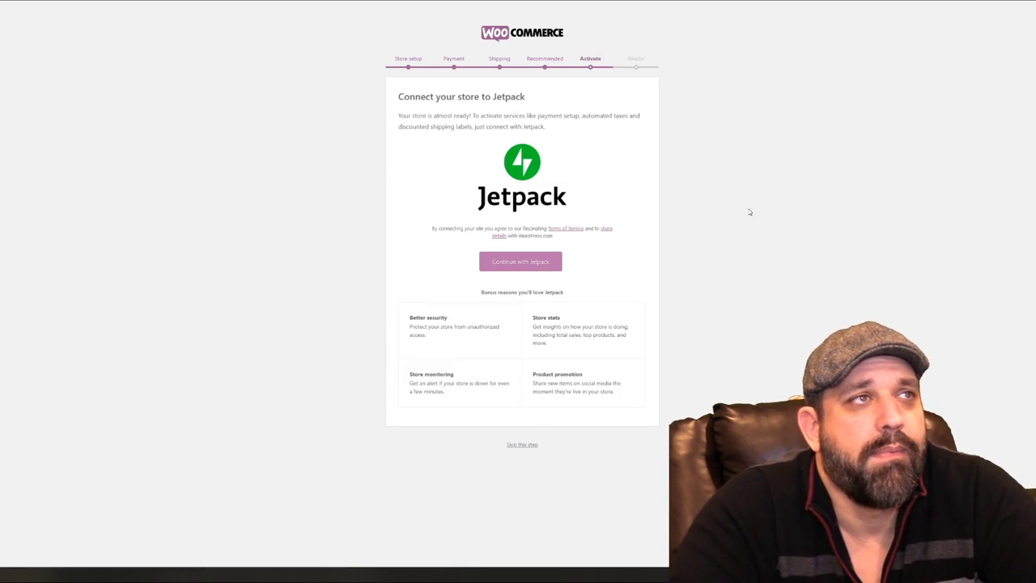
pyautogui.click(535, 262)
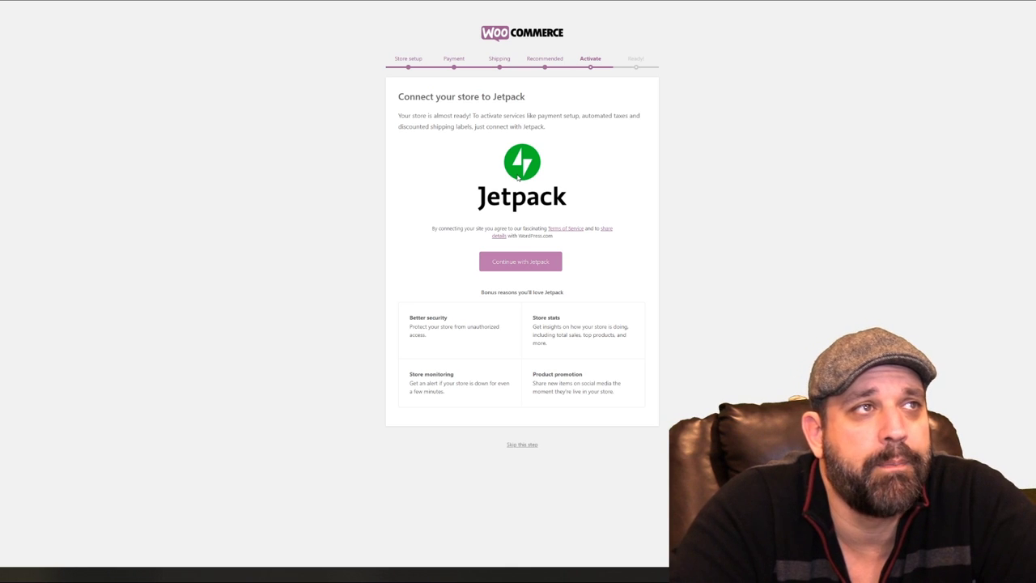
pyautogui.click(519, 264)
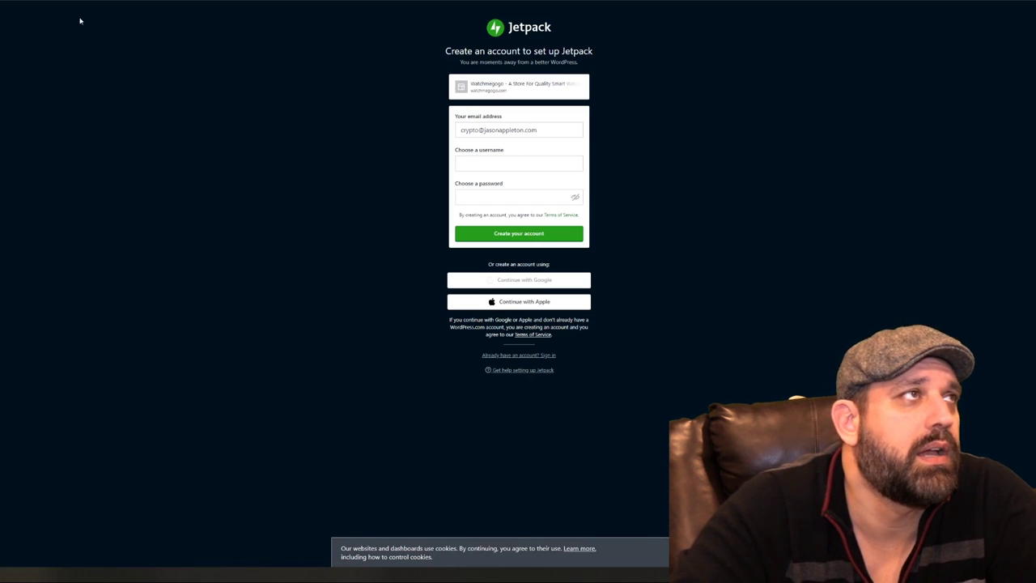
# Abandon the Jetpack sign-up, finish into the Dashboard and dismiss both Stripe notices
pyautogui.hotkey('alt', 'Left')
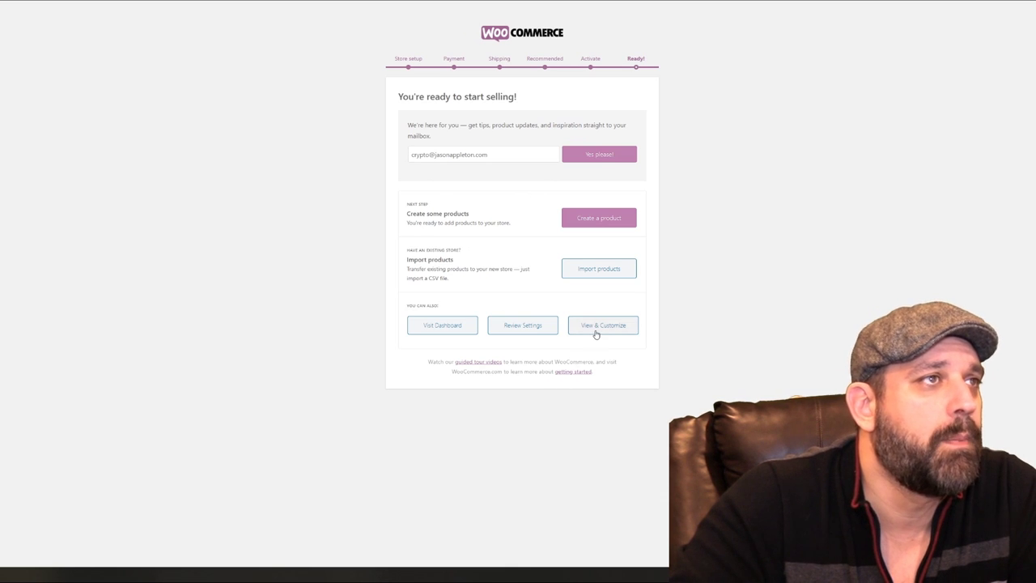
pyautogui.click(442, 325)
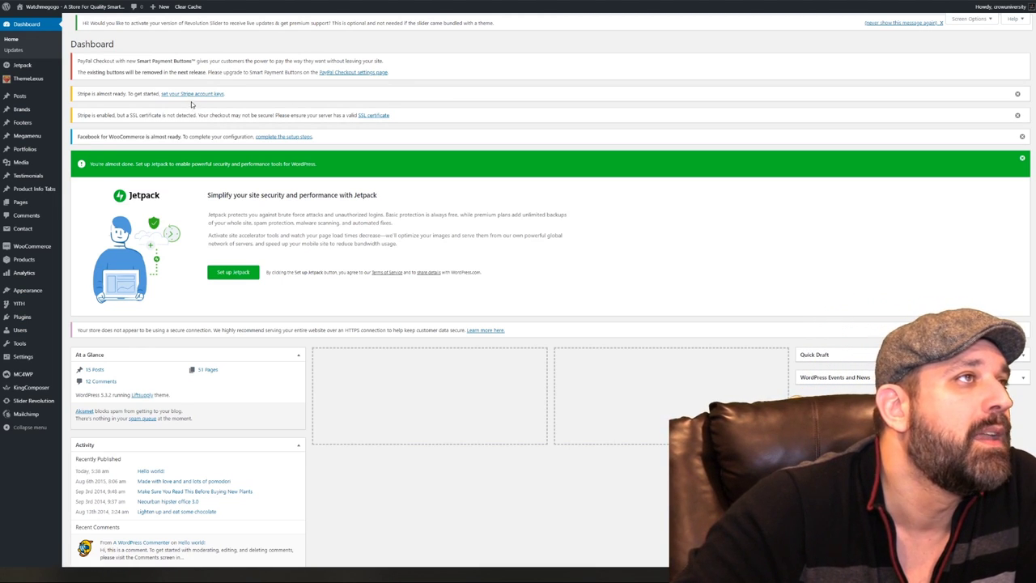
pyautogui.click(1017, 95)
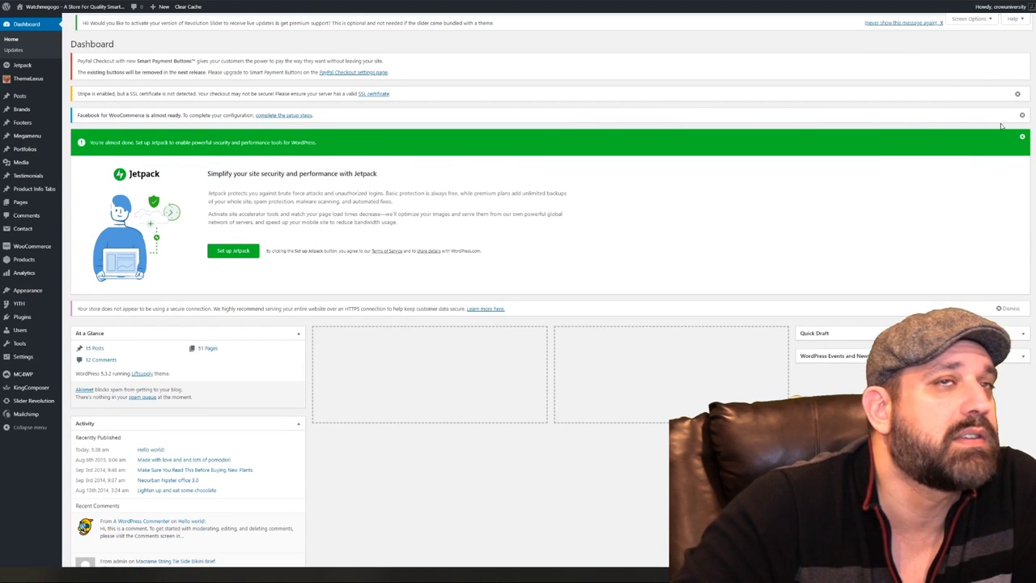
pyautogui.click(1018, 94)
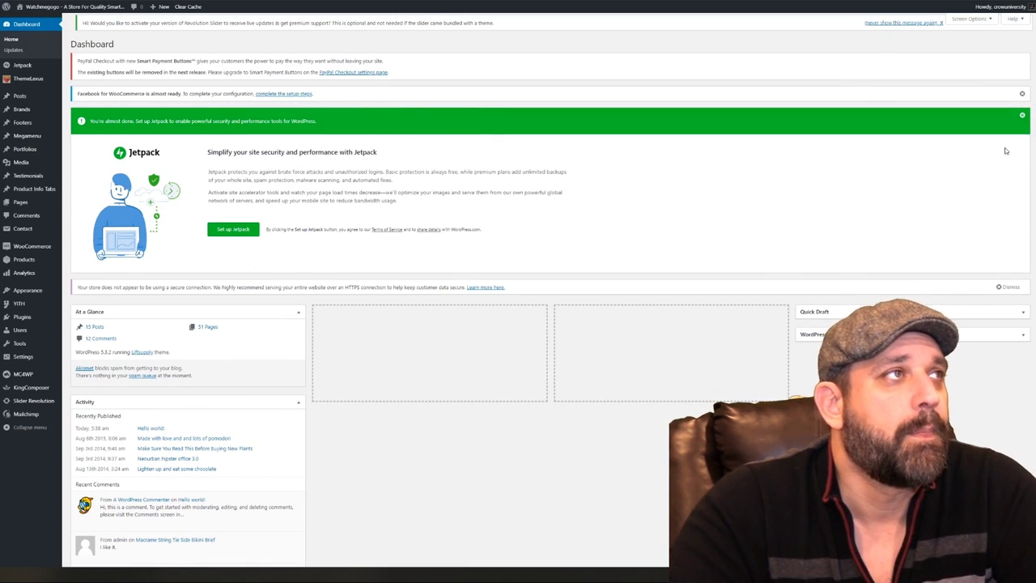
# Move the Activity widget into the middle Dashboard column
pyautogui.moveTo(24, 67)
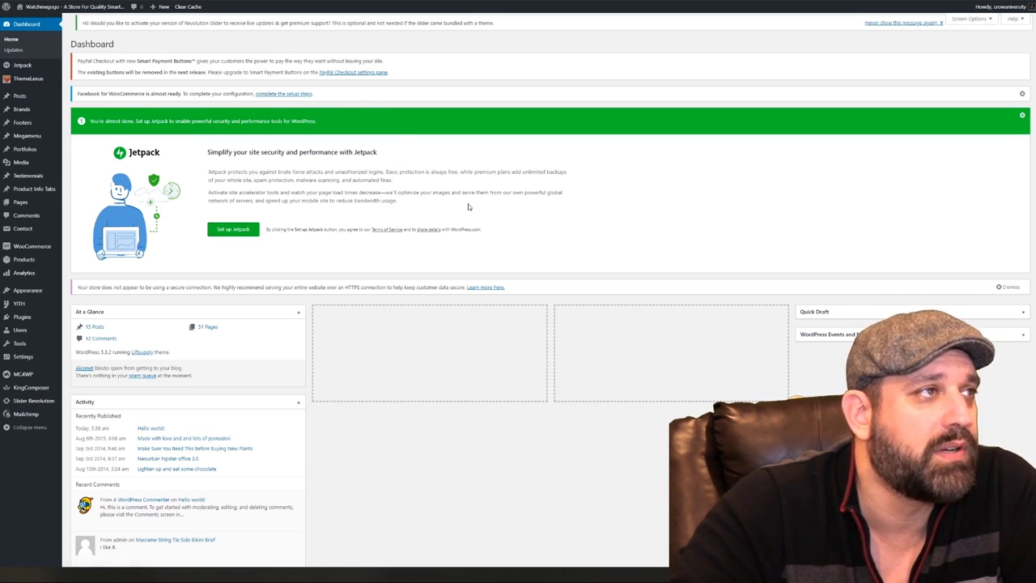
pyautogui.scroll(-2, 470, 204)
pyautogui.moveTo(208, 326); pyautogui.dragTo(714, 252)
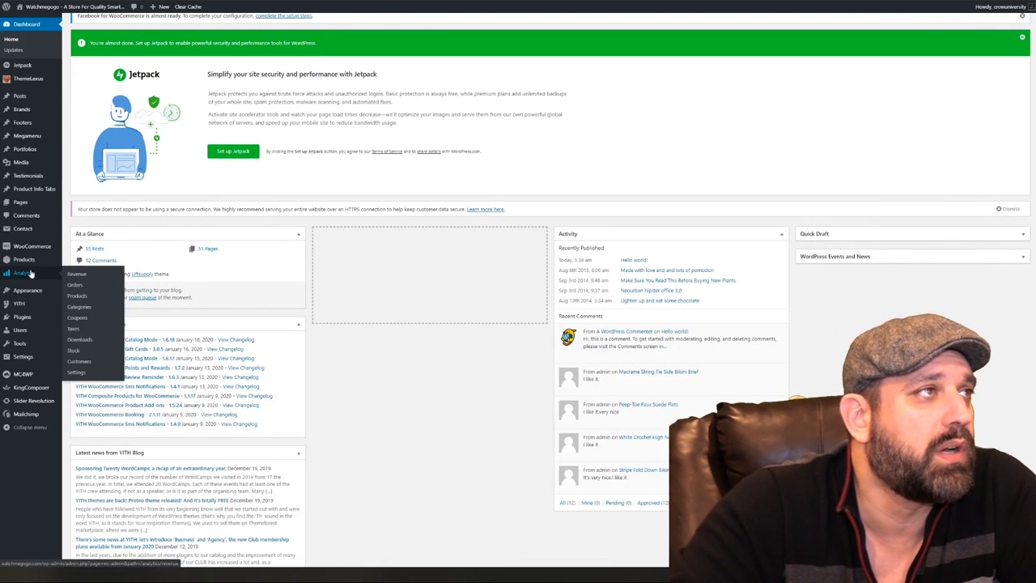
pyautogui.moveTo(39, 291)
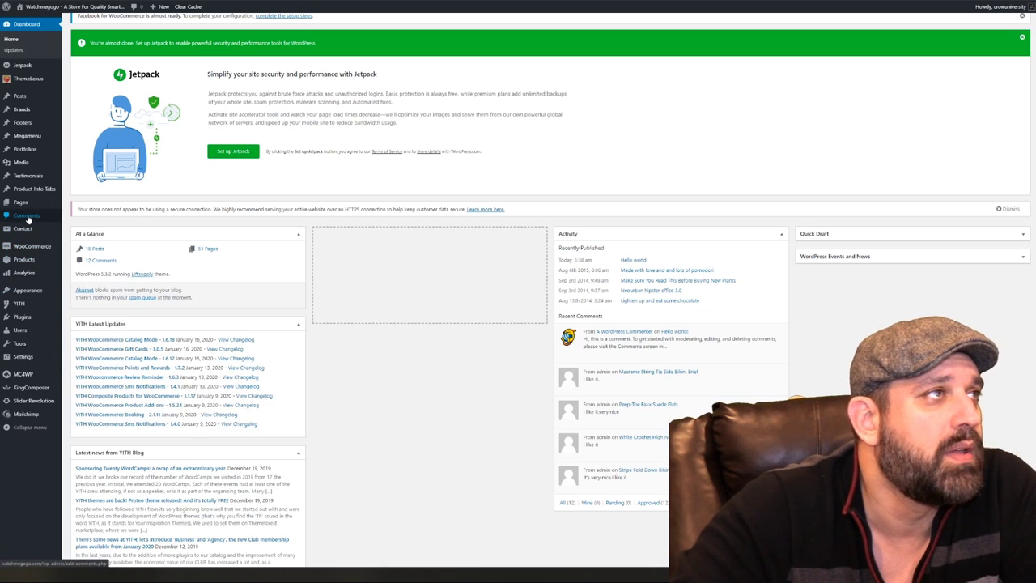
pyautogui.click(26, 215)
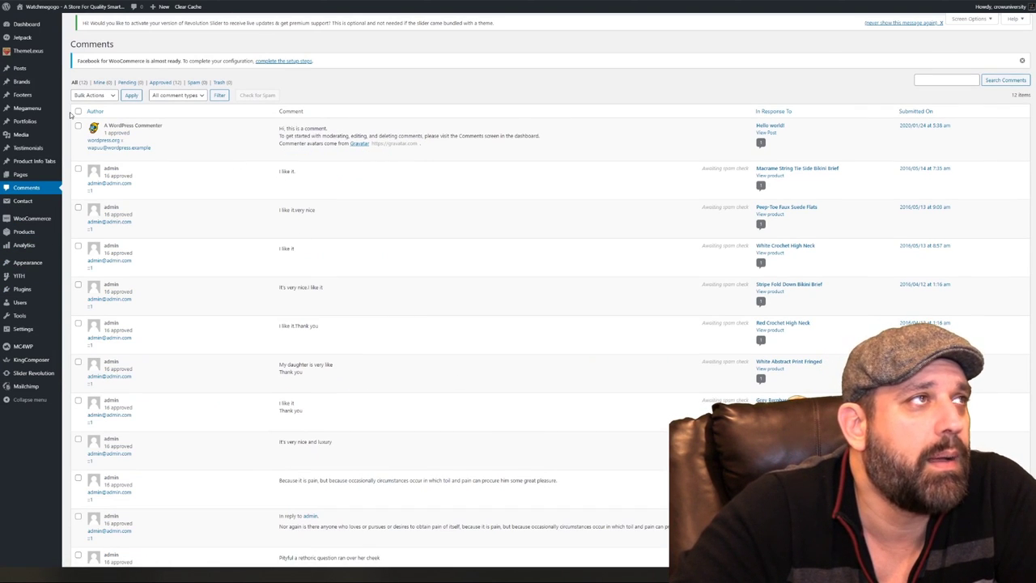
# Move all 12 comments to the Trash with the Move to Trash bulk action
pyautogui.click(91, 96)
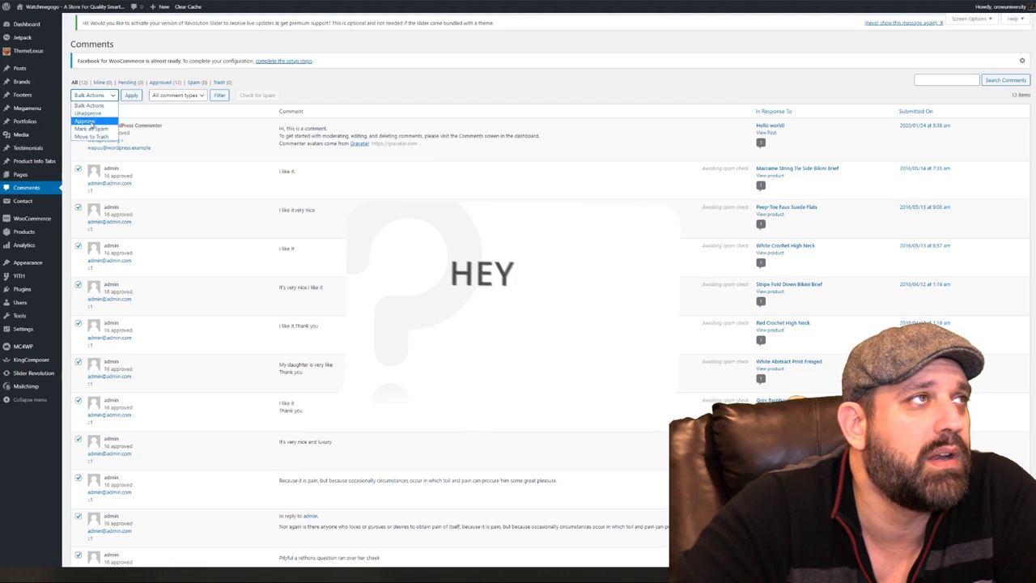
pyautogui.click(91, 138)
pyautogui.click(132, 96)
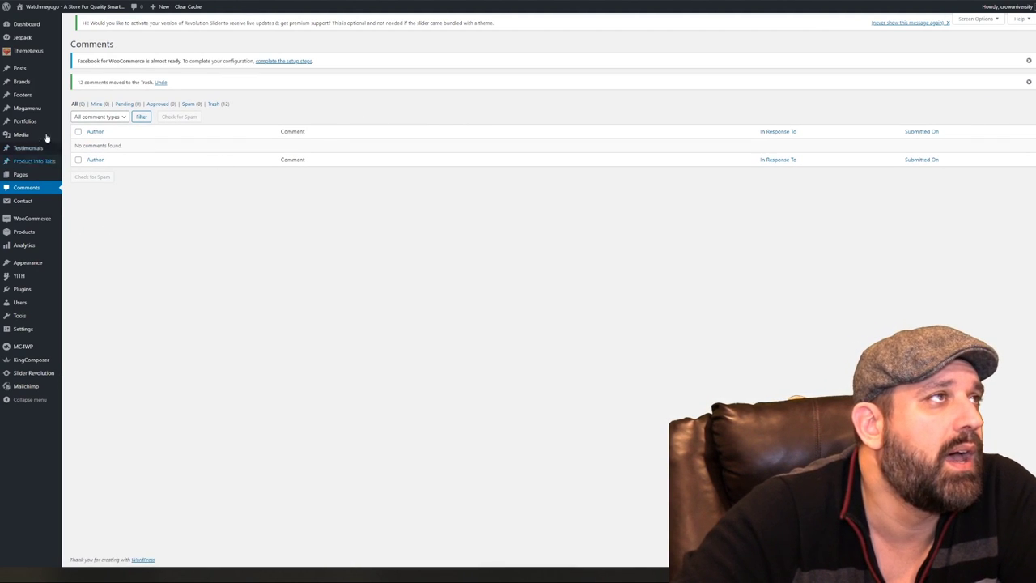
# Select all posts and pick Move to Trash as the bulk action
pyautogui.click(74, 74)
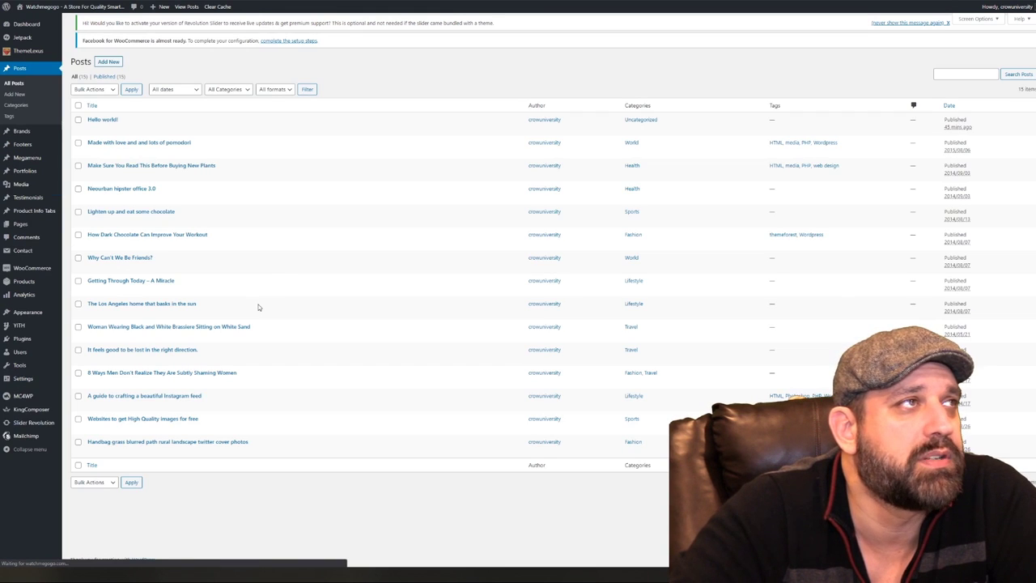
pyautogui.click(79, 110)
pyautogui.click(93, 95)
pyautogui.click(90, 121)
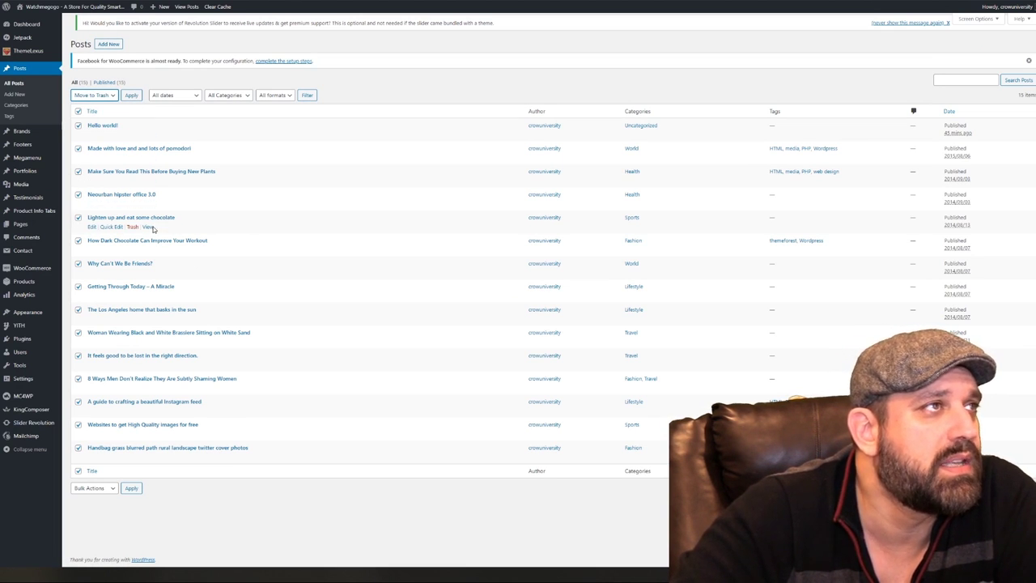
# Preview 'Lighten up and eat some chocolate' in a new tab, then deselect it and trash the rest
pyautogui.rightClick(156, 230)
pyautogui.click(166, 233)
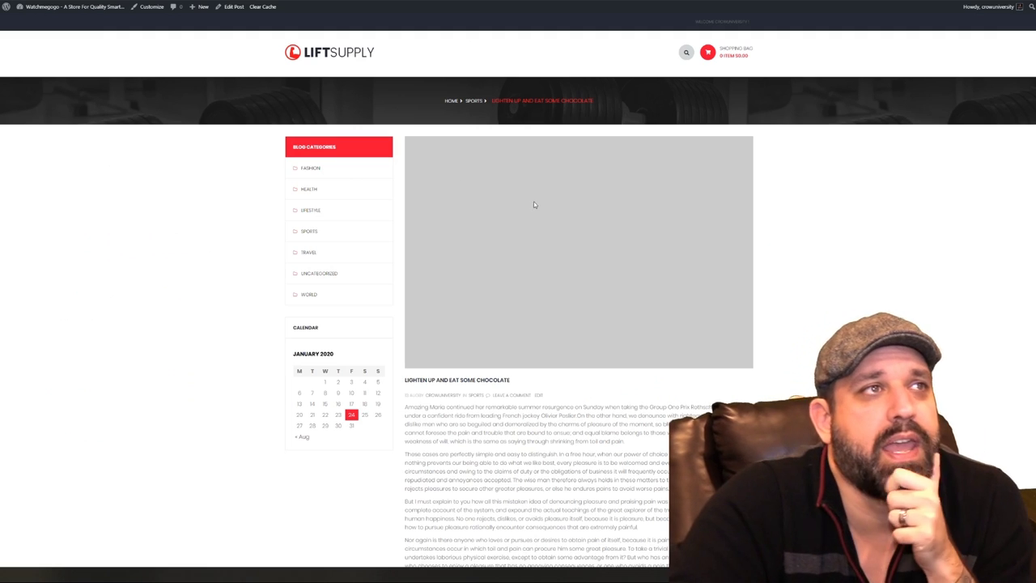
pyautogui.scroll(-3, 583, 254)
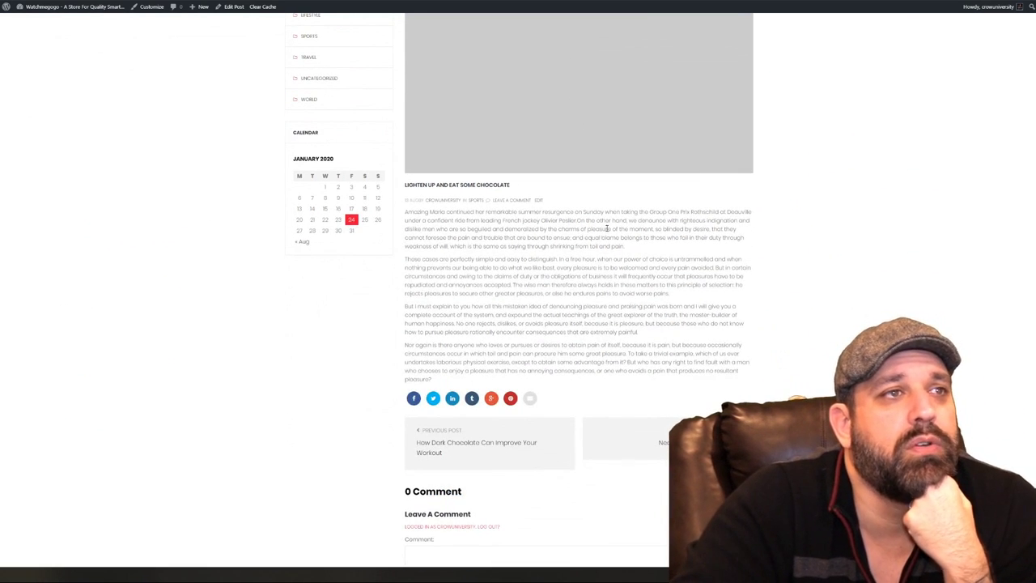
pyautogui.scroll(2, 549, 255)
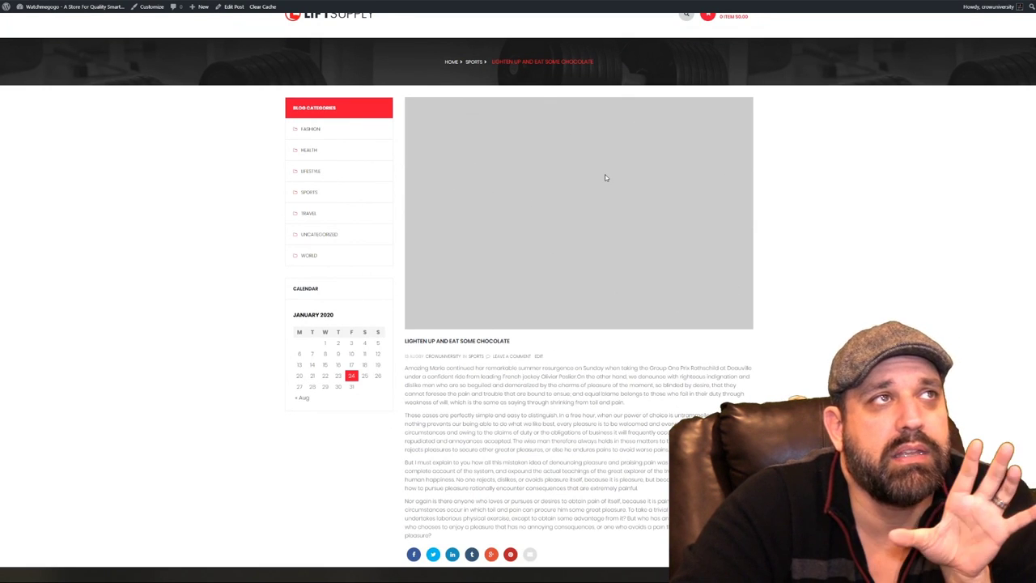
pyautogui.scroll(-5, 604, 177)
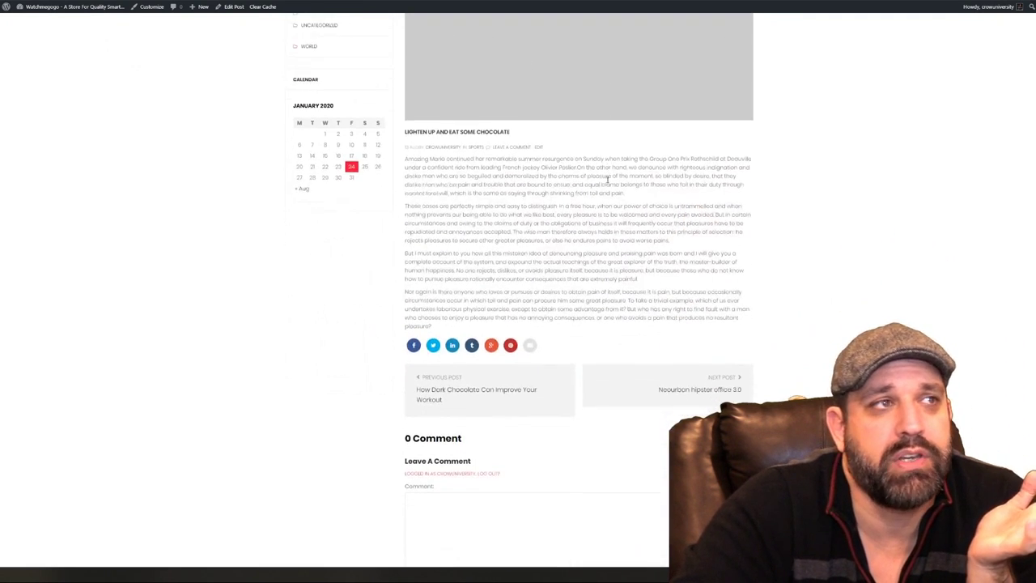
pyautogui.scroll(-4, 616, 186)
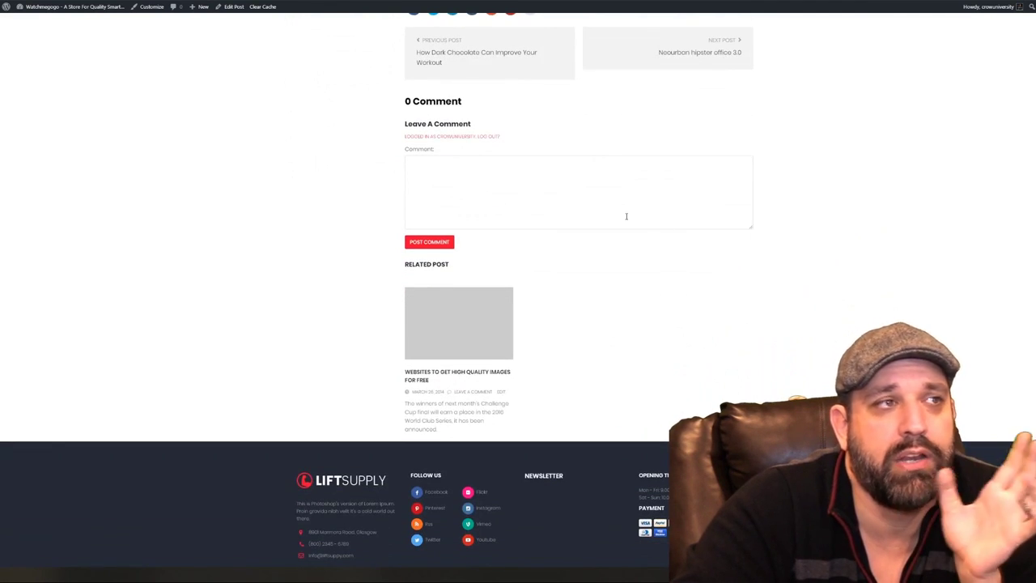
pyautogui.scroll(9, 626, 216)
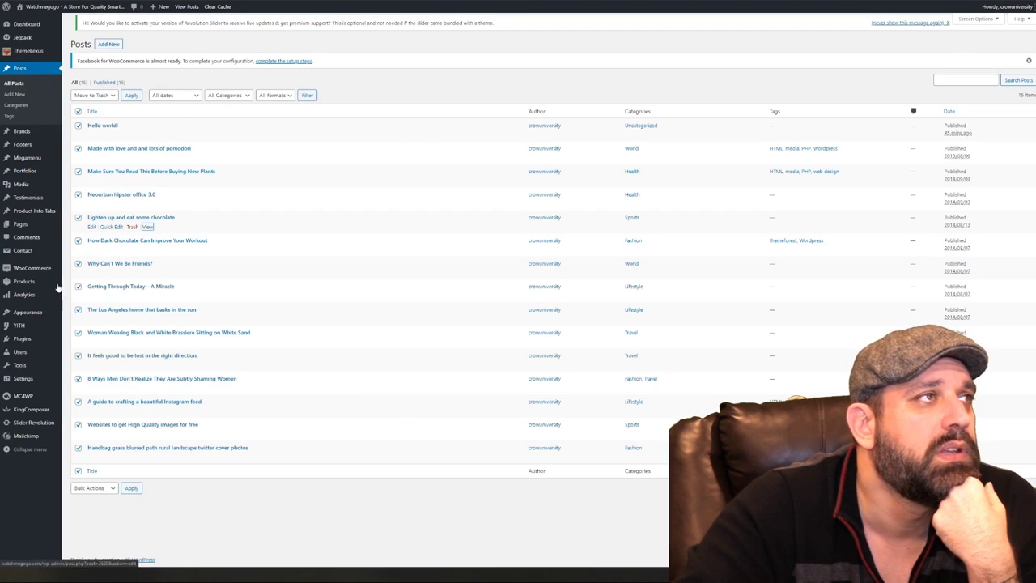
pyautogui.click(78, 220)
pyautogui.click(129, 96)
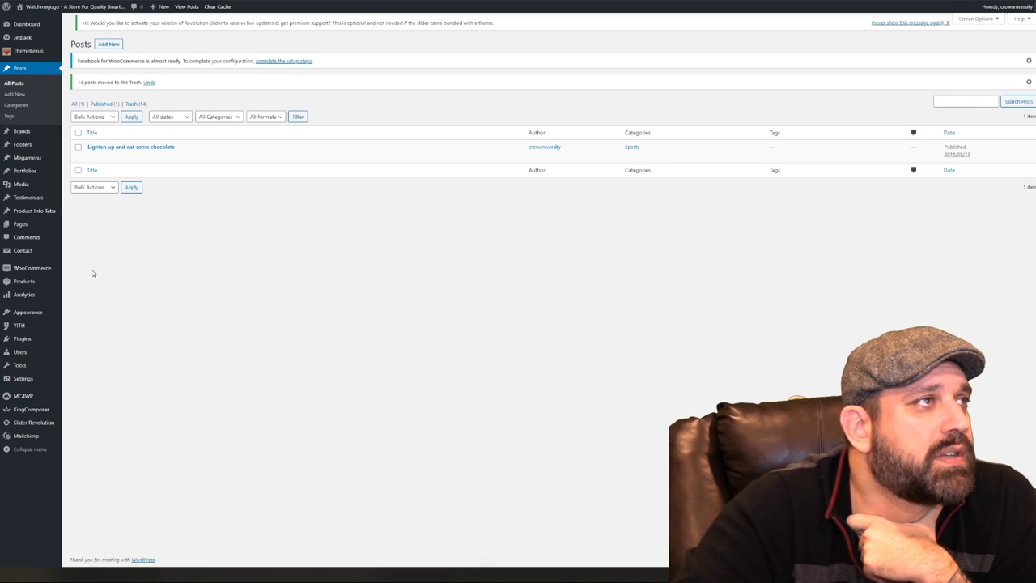
# View the MOTION I11.9 treadmill's storefront page in a new tab, then open it for editing
pyautogui.moveTo(37, 283)
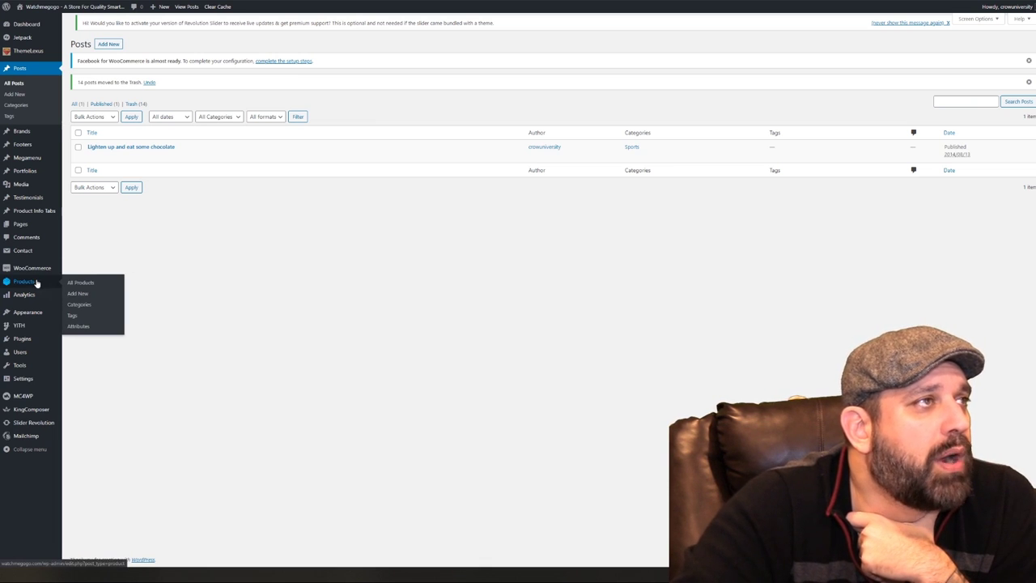
pyautogui.click(75, 282)
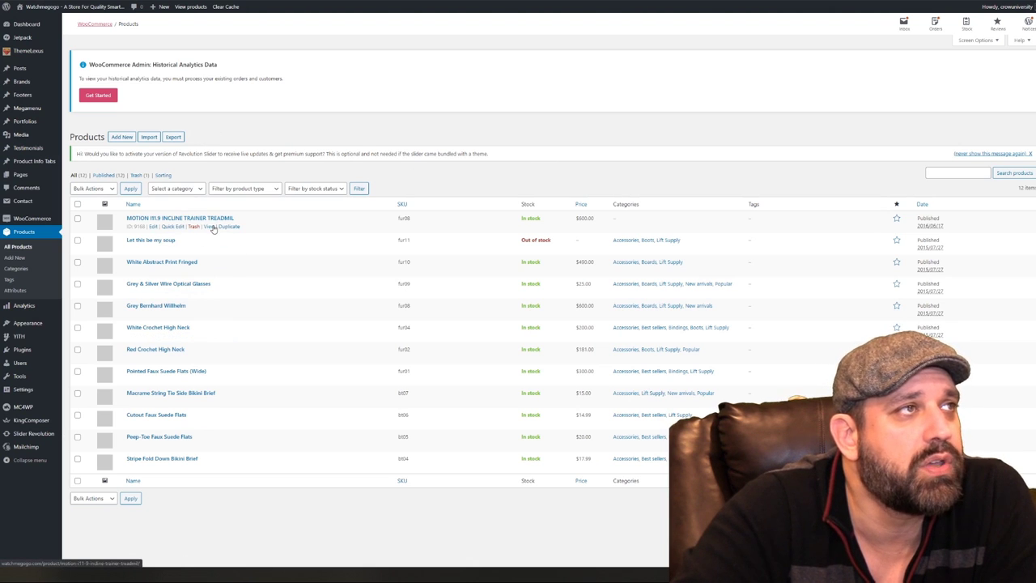
pyautogui.rightClick(210, 229)
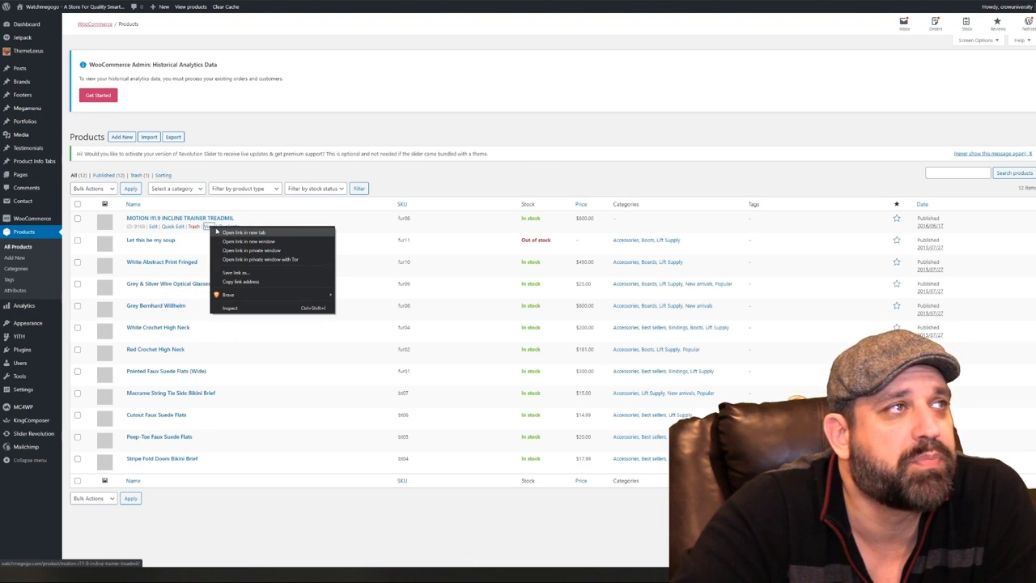
pyautogui.click(220, 234)
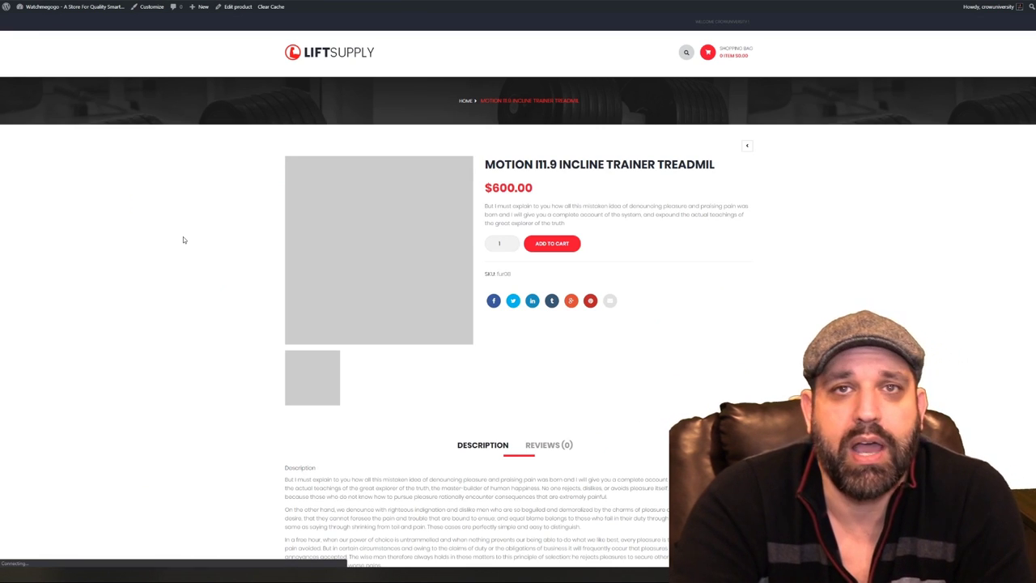
pyautogui.scroll(-1, 194, 252)
pyautogui.scroll(-2, 194, 251)
pyautogui.scroll(3, 194, 252)
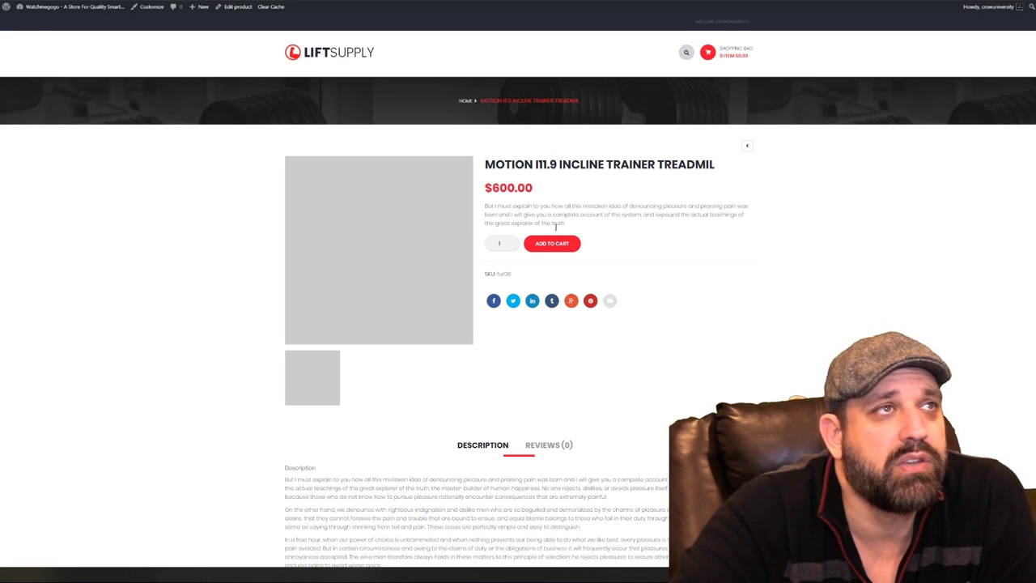
pyautogui.click(235, 7)
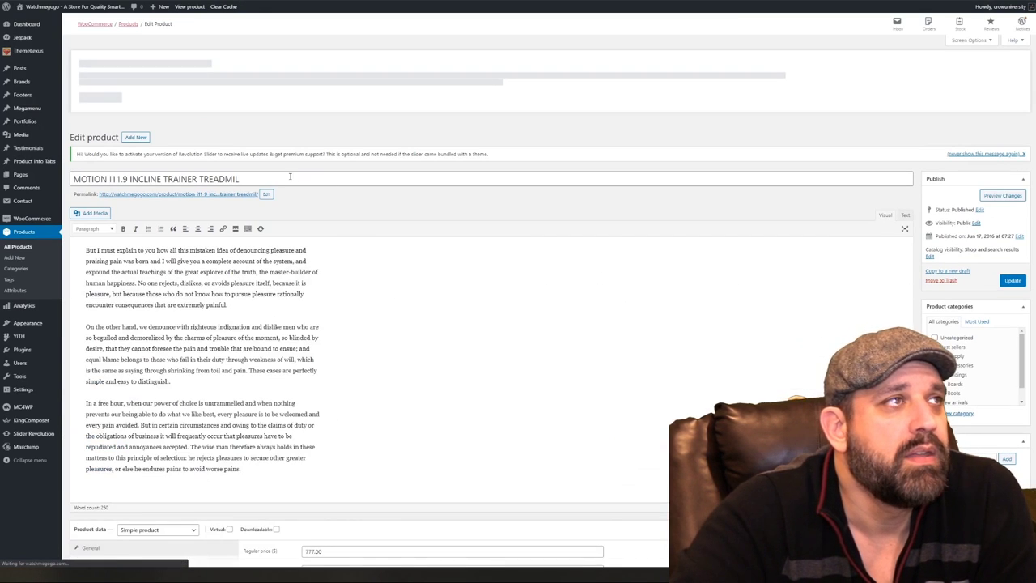
# Review the treadmill's title and permalink, then close the storefront tab
pyautogui.moveTo(290, 177); pyautogui.dragTo(65, 175)
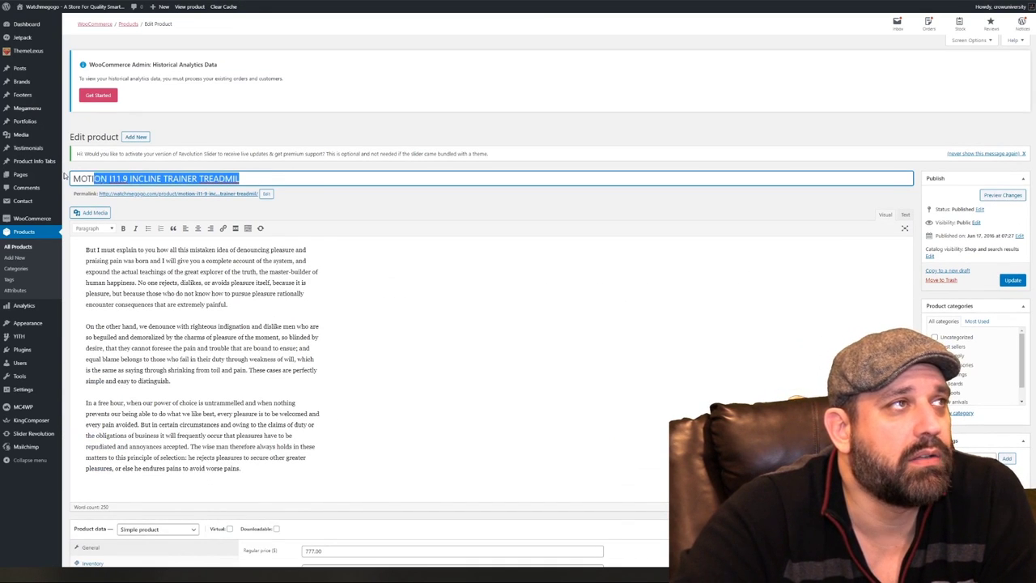
pyautogui.click(288, 180)
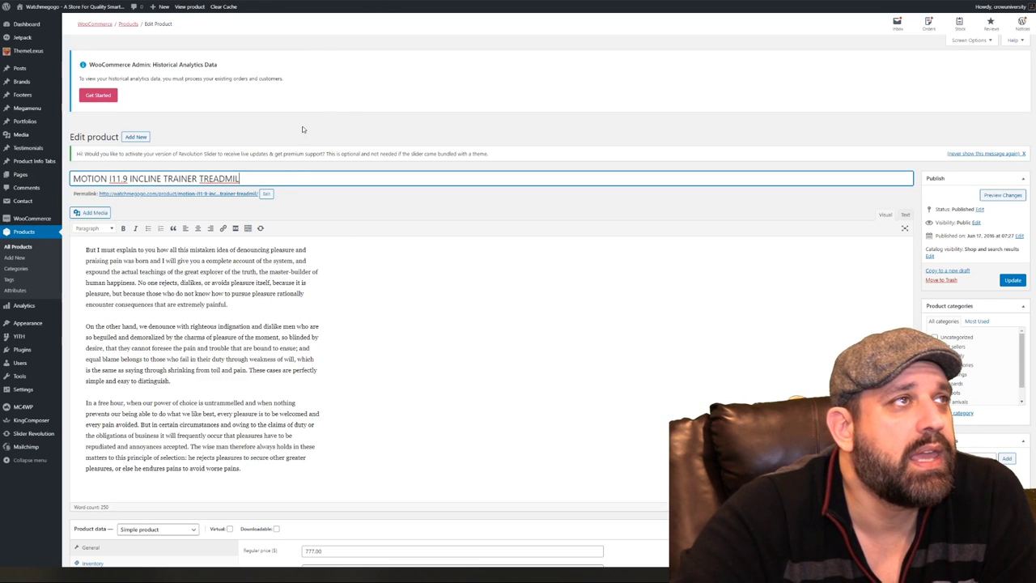
pyautogui.rightClick(232, 195)
pyautogui.click(267, 235)
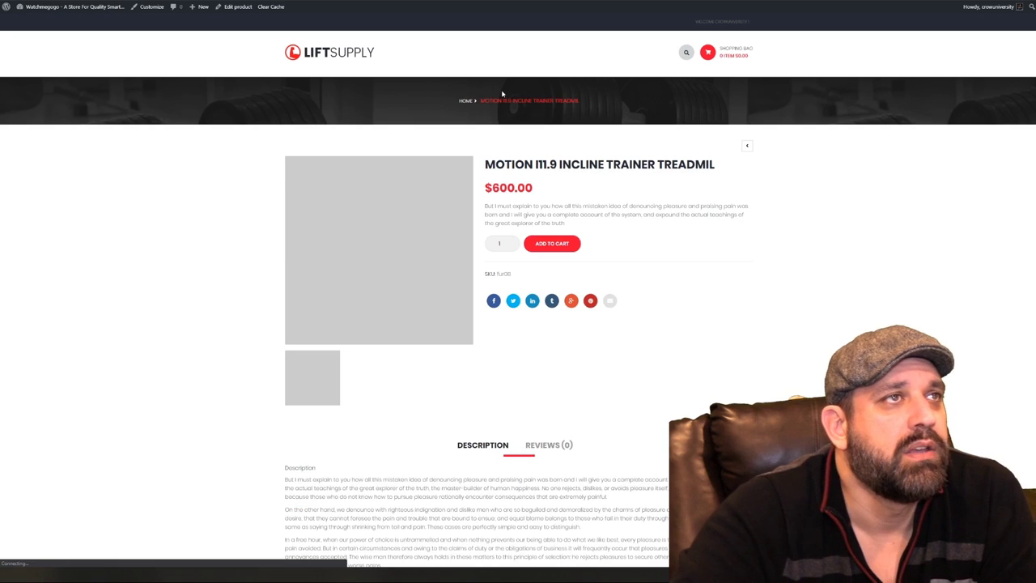
pyautogui.moveTo(630, 165); pyautogui.dragTo(621, 165)
pyautogui.hotkey('ctrl', 'w')
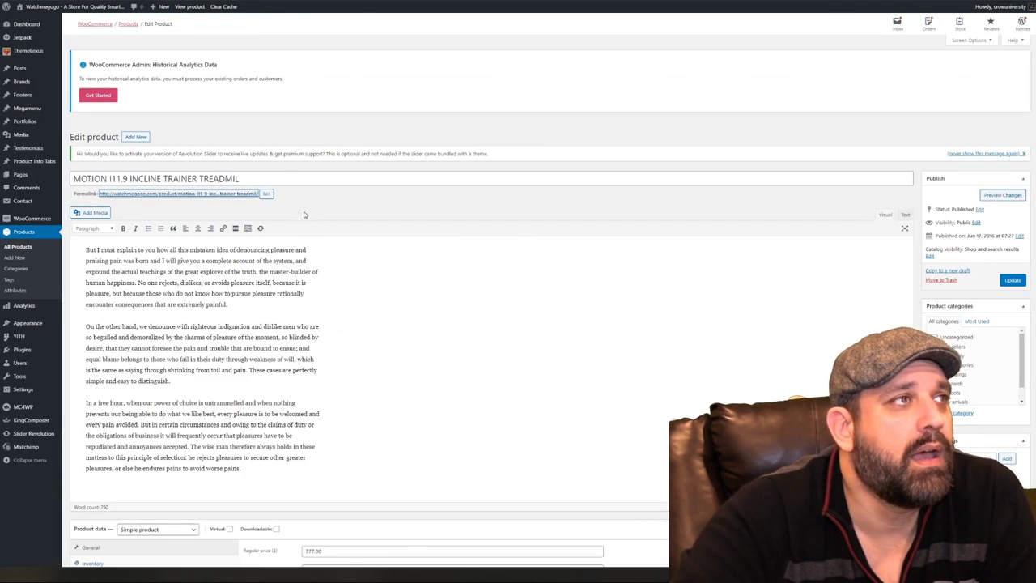
pyautogui.moveTo(101, 261); pyautogui.dragTo(365, 493)
pyautogui.click(365, 493)
# Check the 777.00 regular price, 600 sale price and sale dates, then show Inventory stock options
pyautogui.scroll(-1, 417, 348)
pyautogui.scroll(-1, 417, 347)
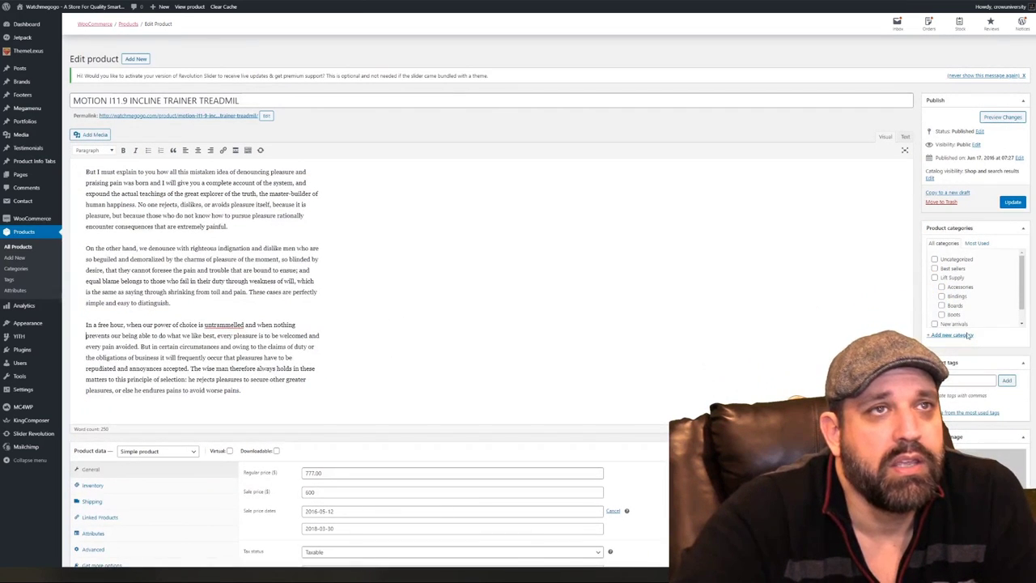
pyautogui.scroll(-1, 964, 281)
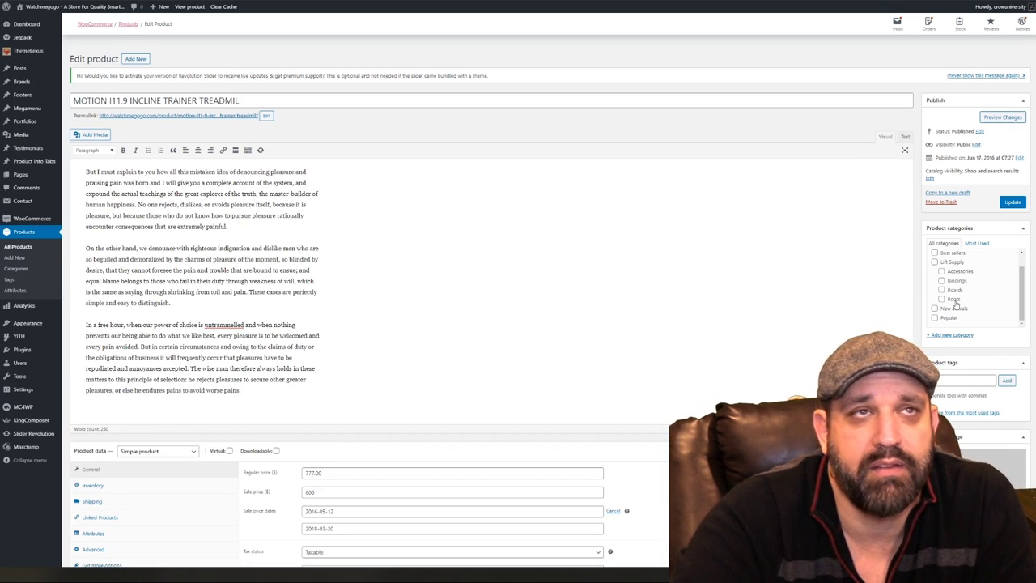
pyautogui.scroll(-4, 655, 323)
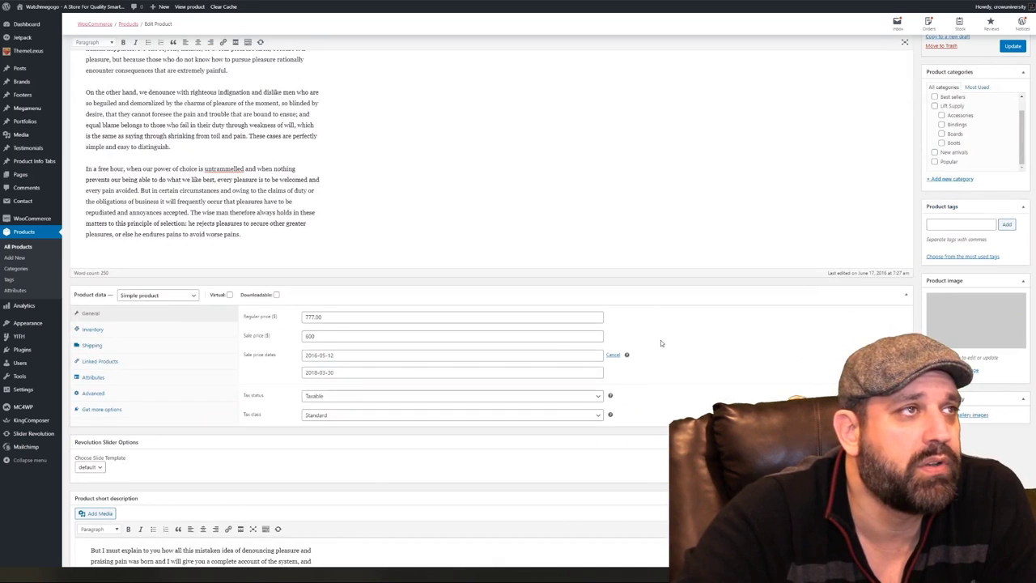
pyautogui.click(329, 315)
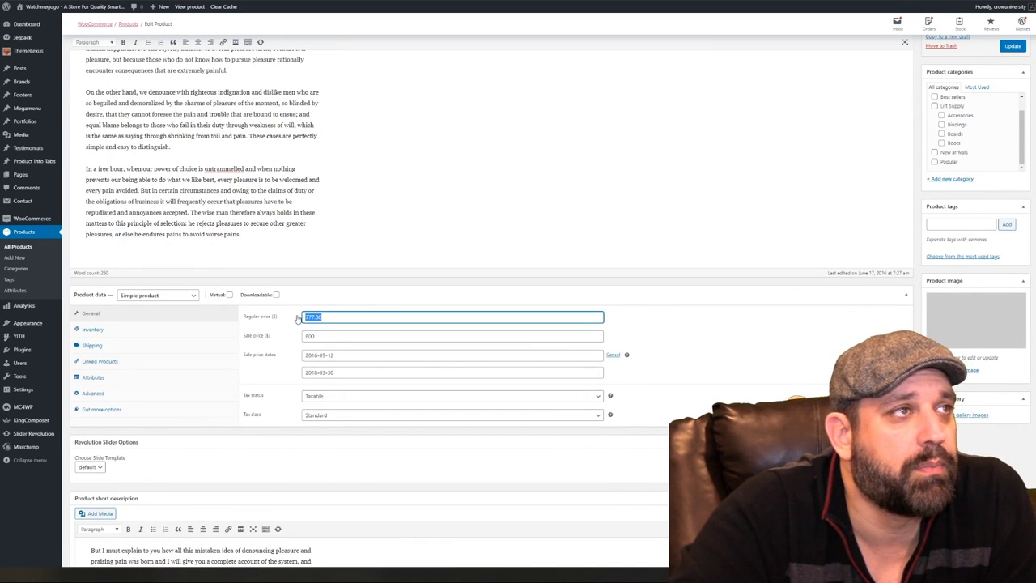
pyautogui.press('Tab')
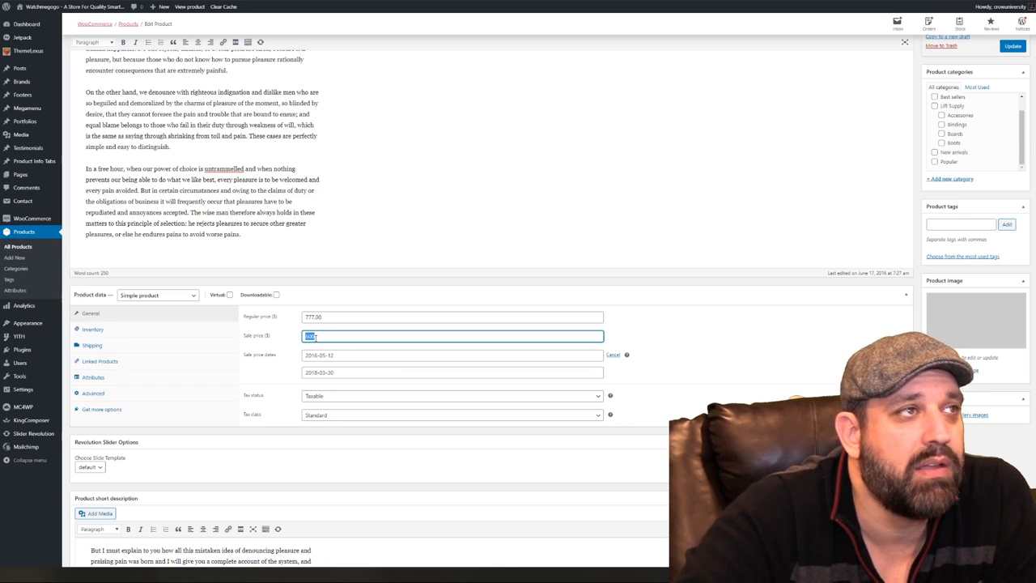
pyautogui.moveTo(325, 315); pyautogui.dragTo(294, 343)
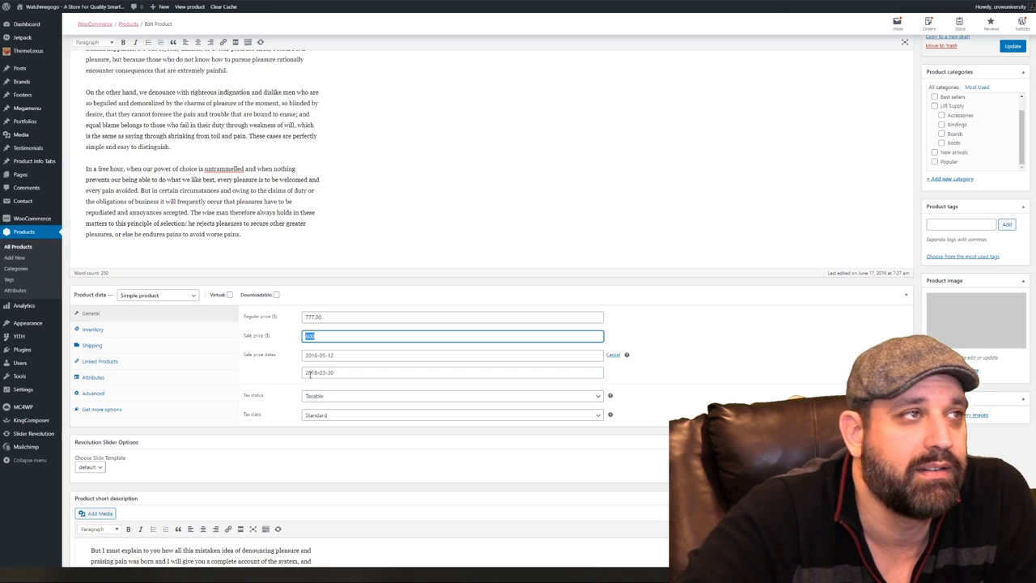
pyautogui.click(334, 355)
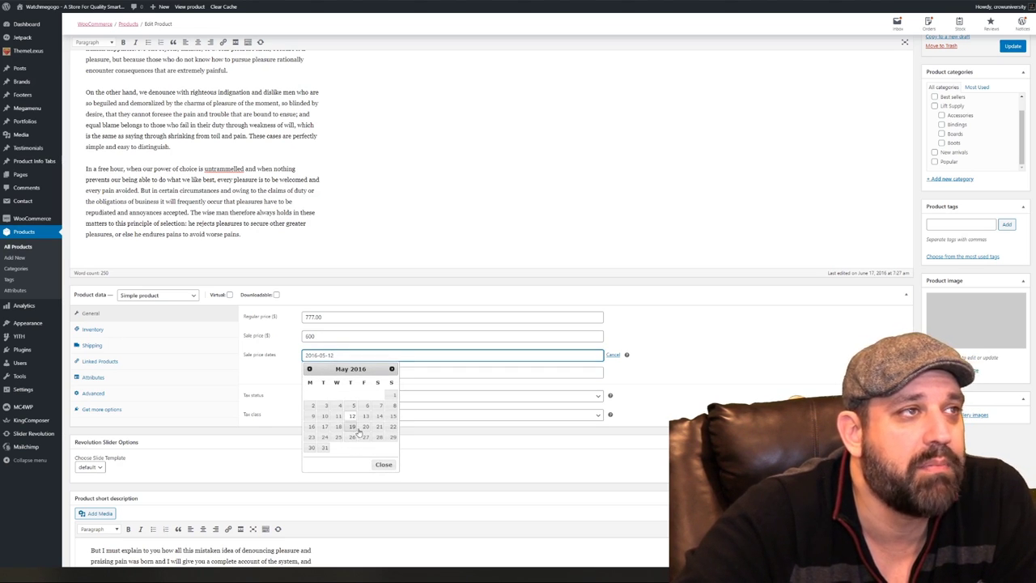
pyautogui.click(701, 356)
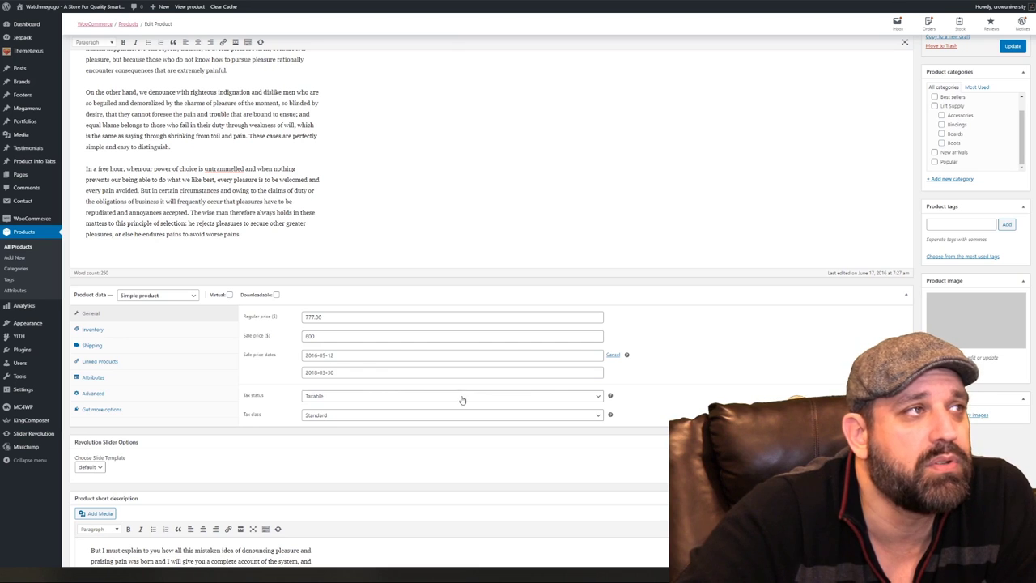
pyautogui.click(119, 332)
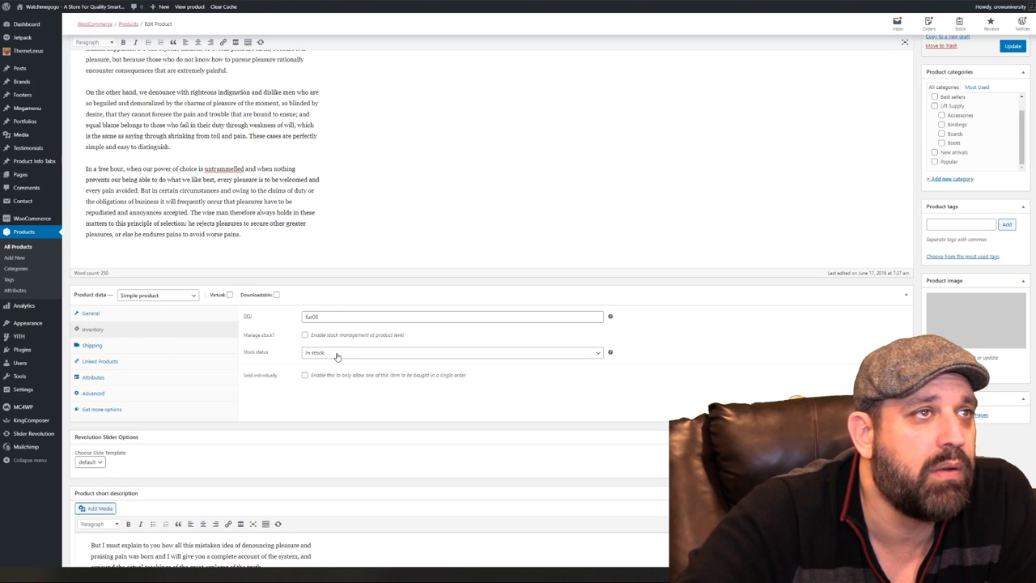
pyautogui.click(337, 353)
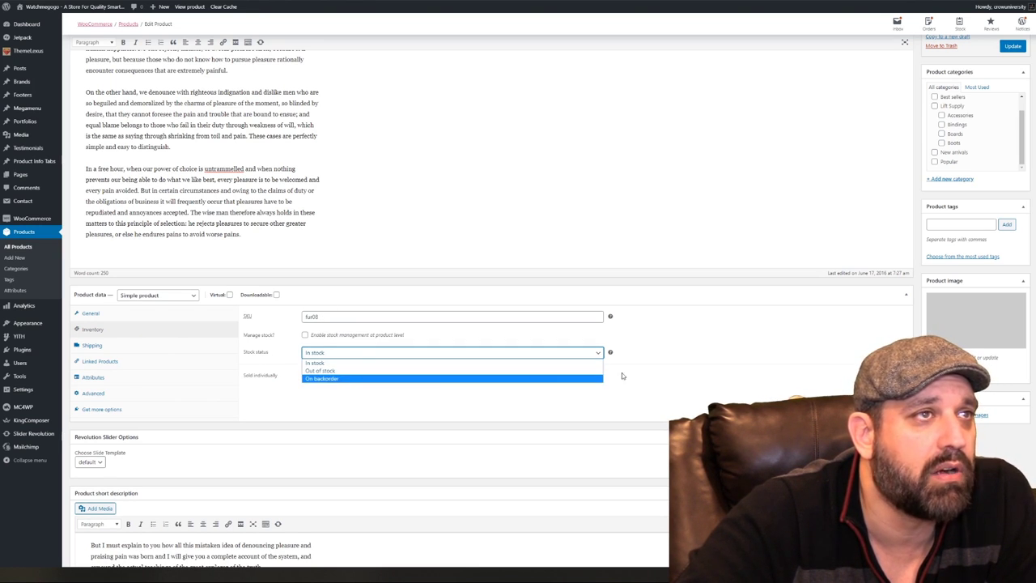
# Keep the stock status In stock and leave the Linked Products upsells search empty
pyautogui.click(687, 359)
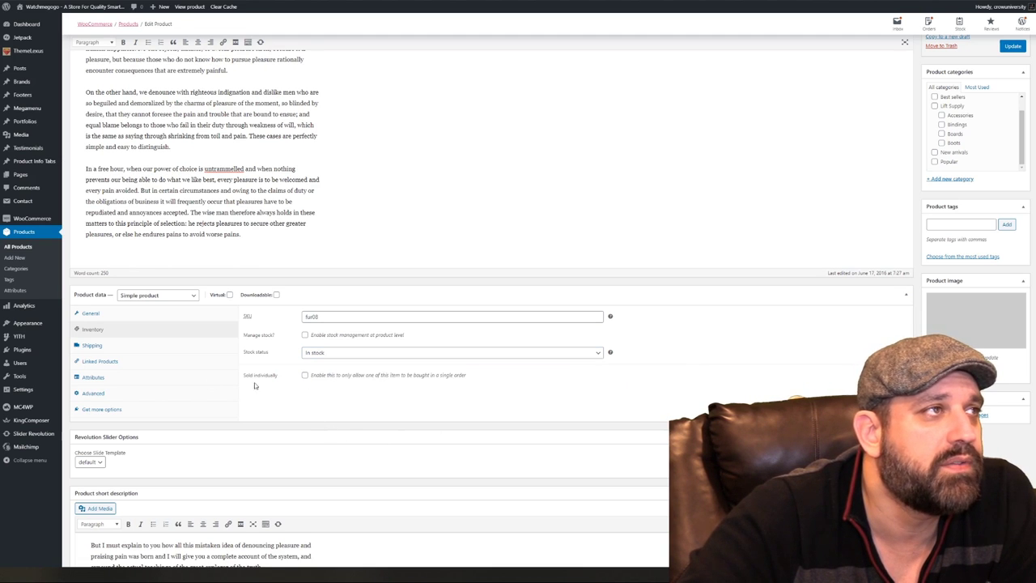
pyautogui.click(92, 346)
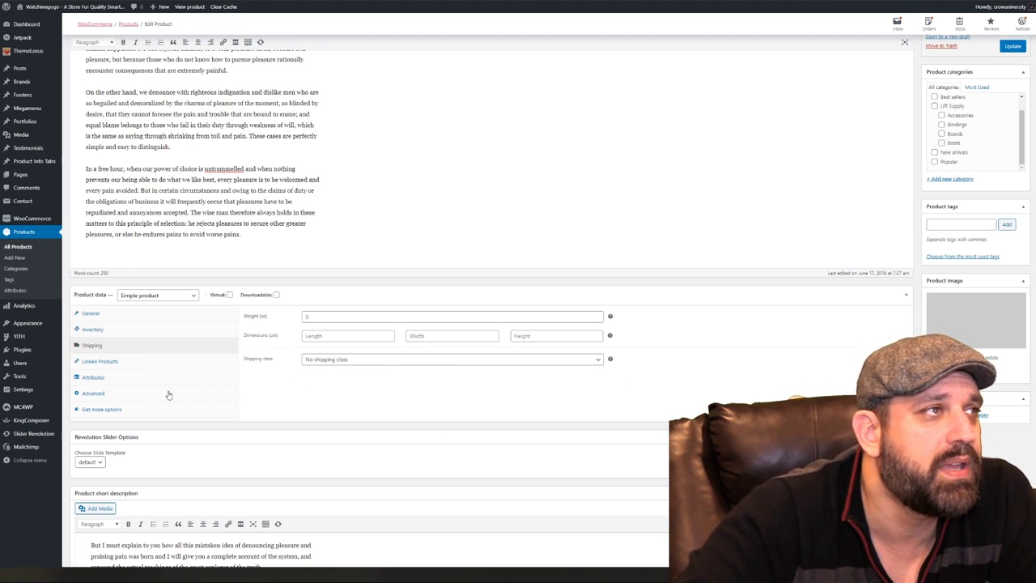
pyautogui.click(100, 362)
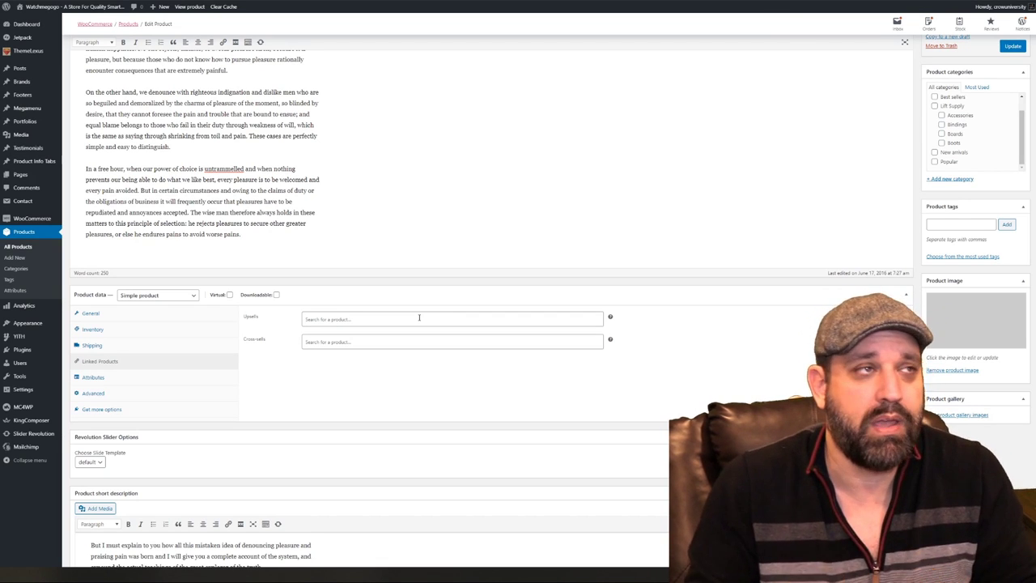
pyautogui.click(419, 319)
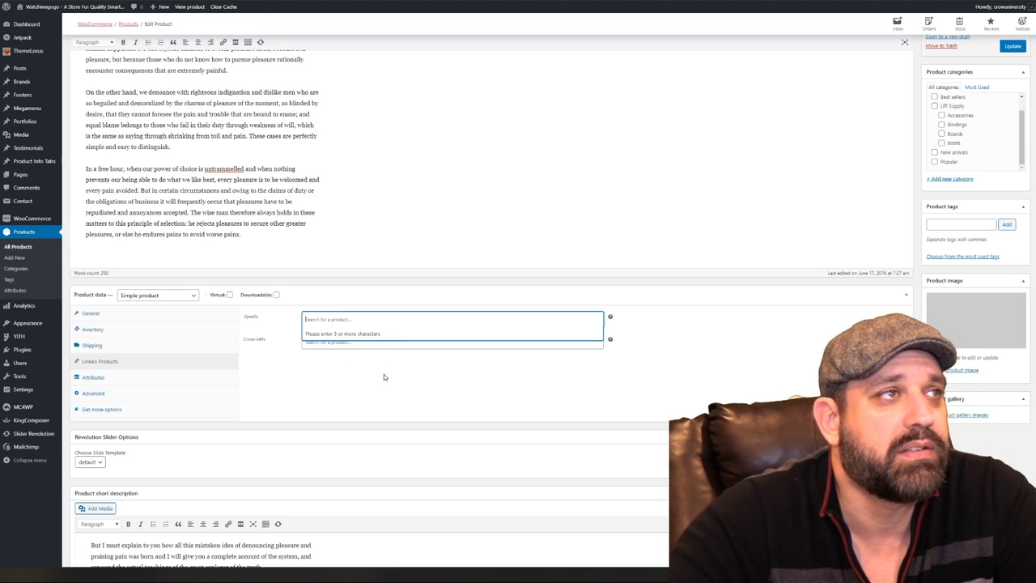
pyautogui.write('as')
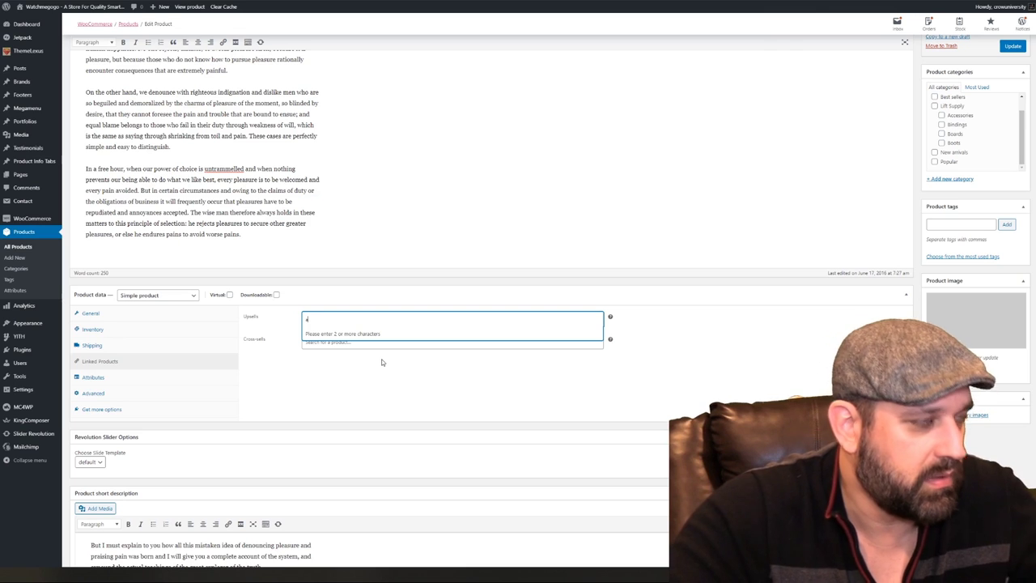
pyautogui.press('BackSpace')
pyautogui.click(415, 400)
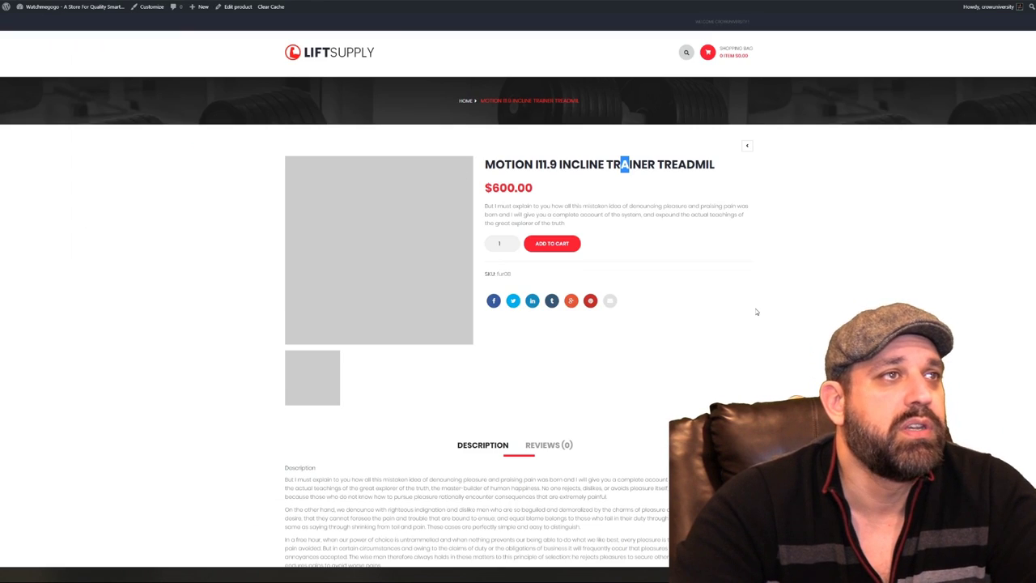
# Clear part of the treadmill's short description on the storefront, then return to the Edit Product tab
pyautogui.scroll(-5, 372, 299)
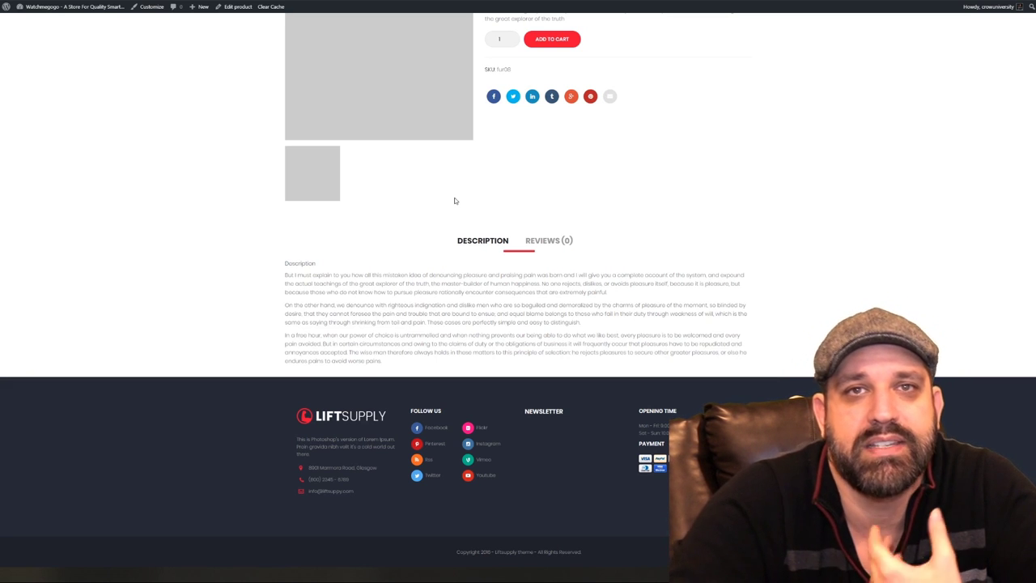
pyautogui.scroll(2, 567, 269)
pyautogui.scroll(1, 774, 296)
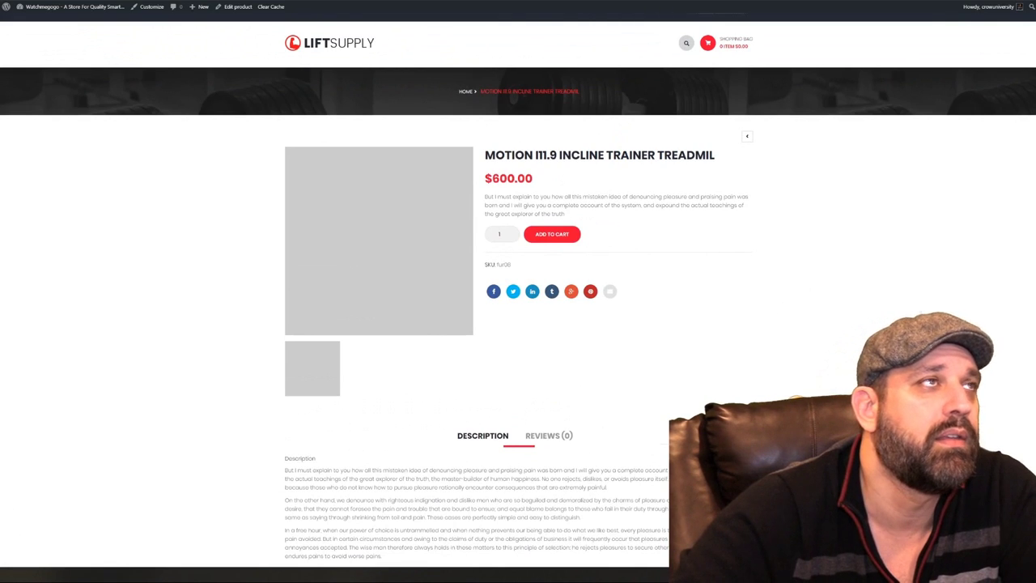
pyautogui.hotkey('ctrl', 'Tab')
pyautogui.scroll(-2, 359, 405)
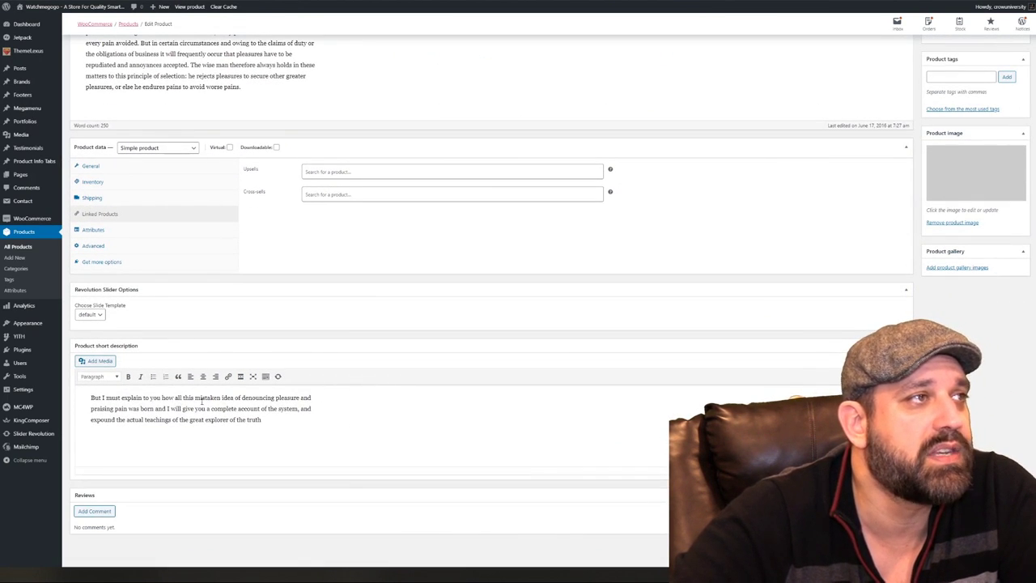
pyautogui.hotkey('ctrl', 'Tab')
pyautogui.moveTo(653, 196); pyautogui.dragTo(499, 196)
pyautogui.click(730, 218)
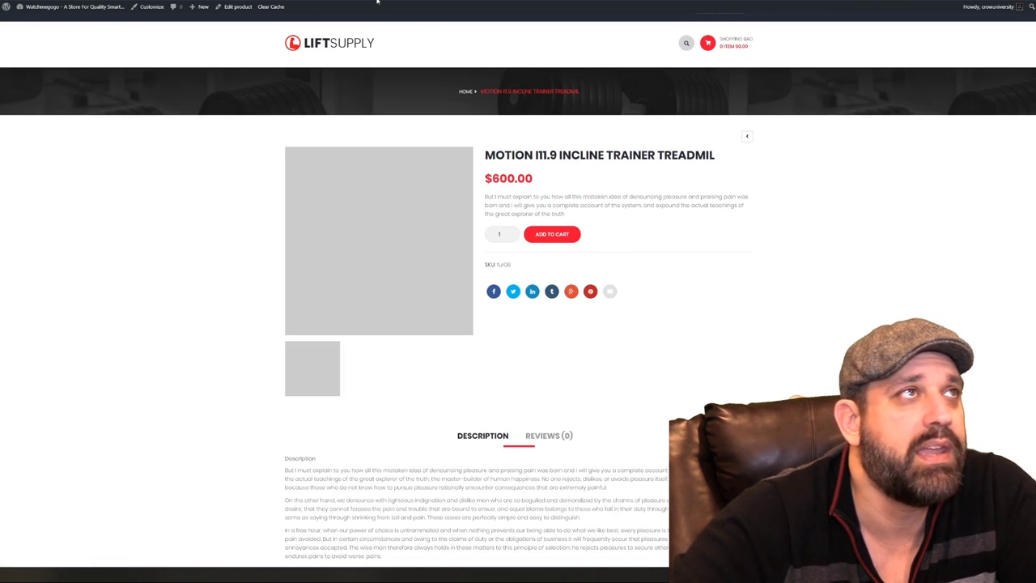
pyautogui.hotkey('ctrl', 'shift', 'Tab')
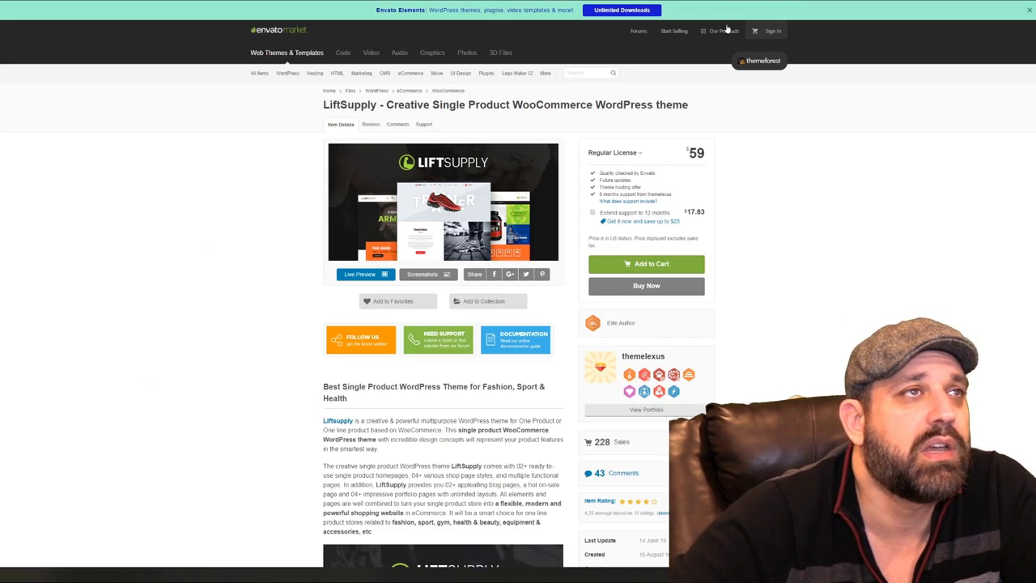
# Launch the LiftSupply live demo and open the 5KG ball from New Products
pyautogui.click(352, 276)
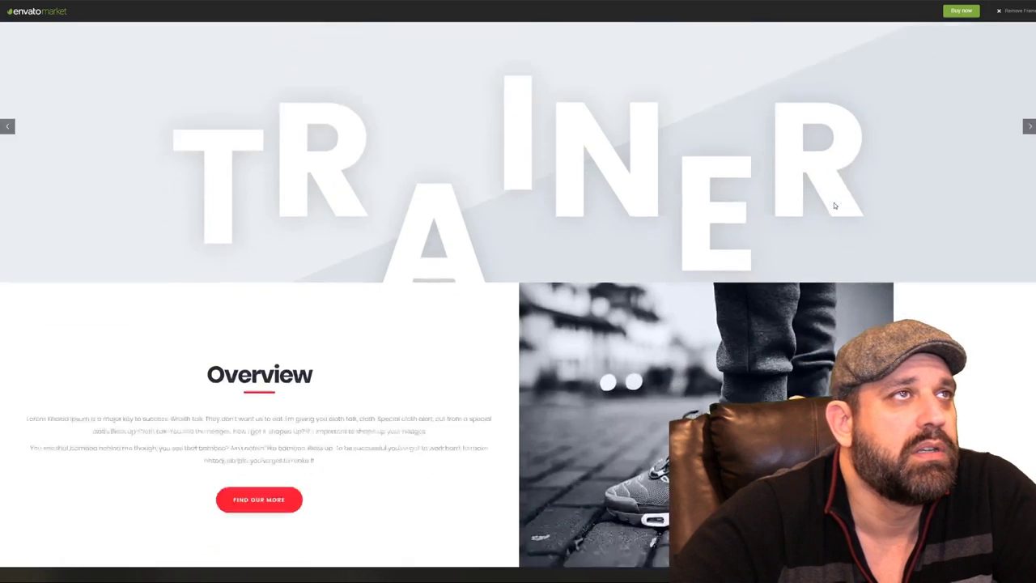
pyautogui.scroll(-10, 833, 206)
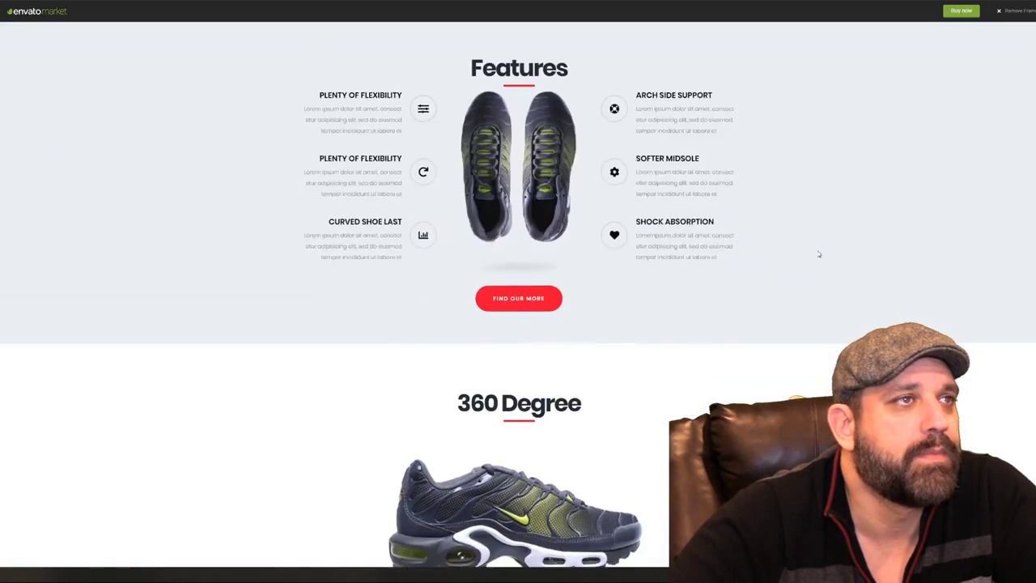
pyautogui.scroll(-12, 818, 254)
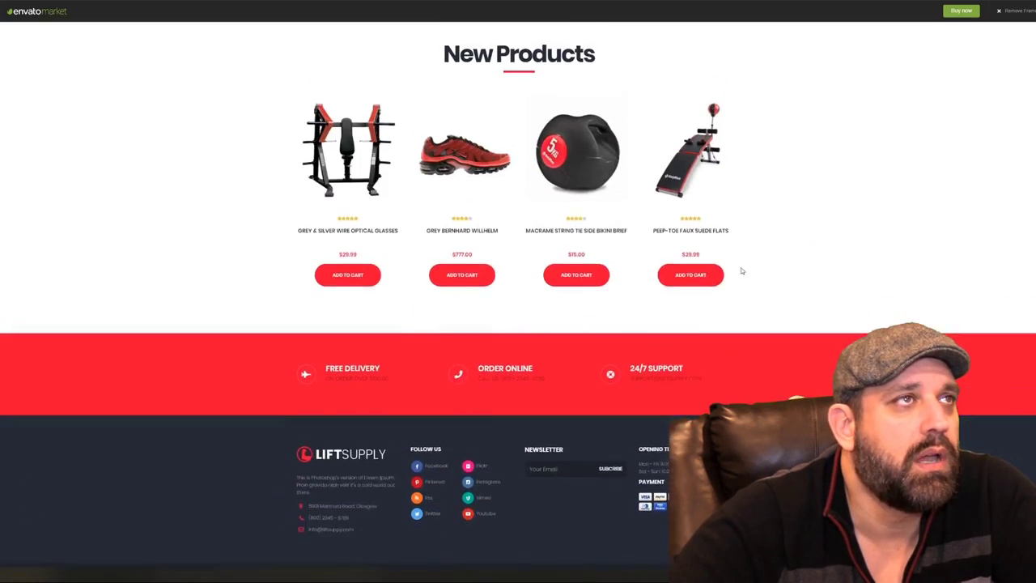
pyautogui.scroll(1, 742, 271)
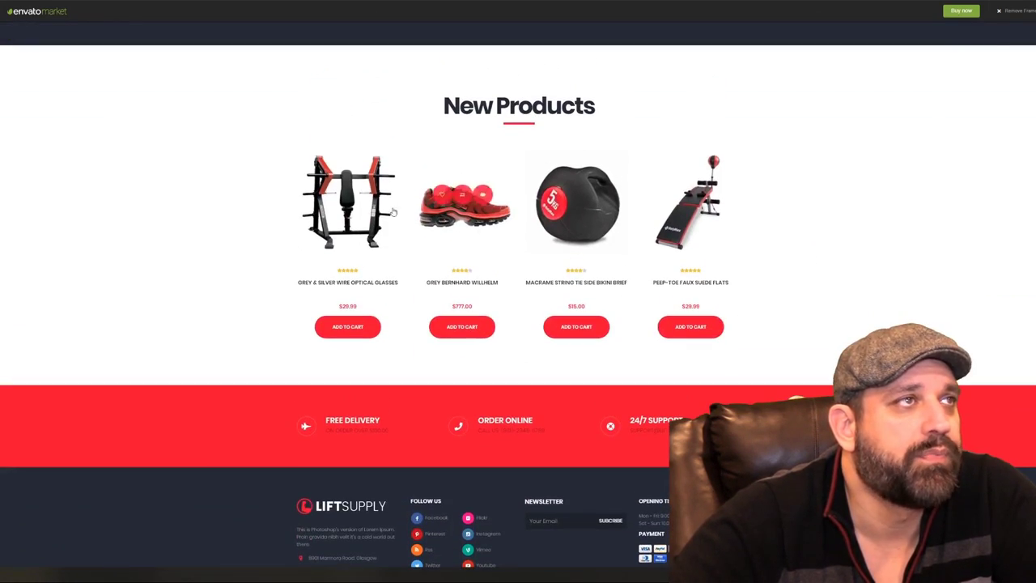
pyautogui.click(576, 227)
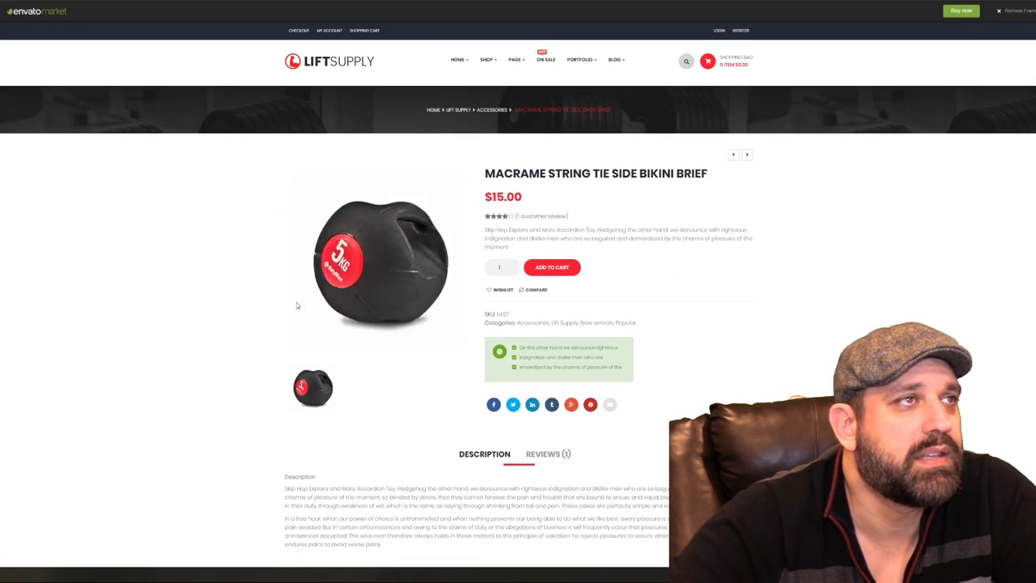
# Save the demo's 5KG ball thumbnail as product-08.jpg and go back to the WordPress editor
pyautogui.rightClick(361, 290)
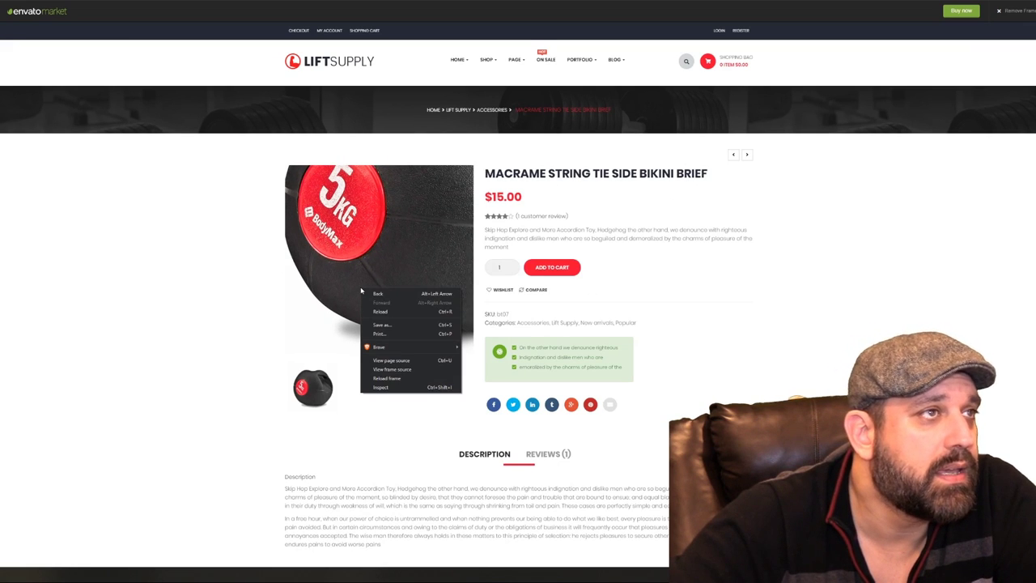
pyautogui.click(197, 382)
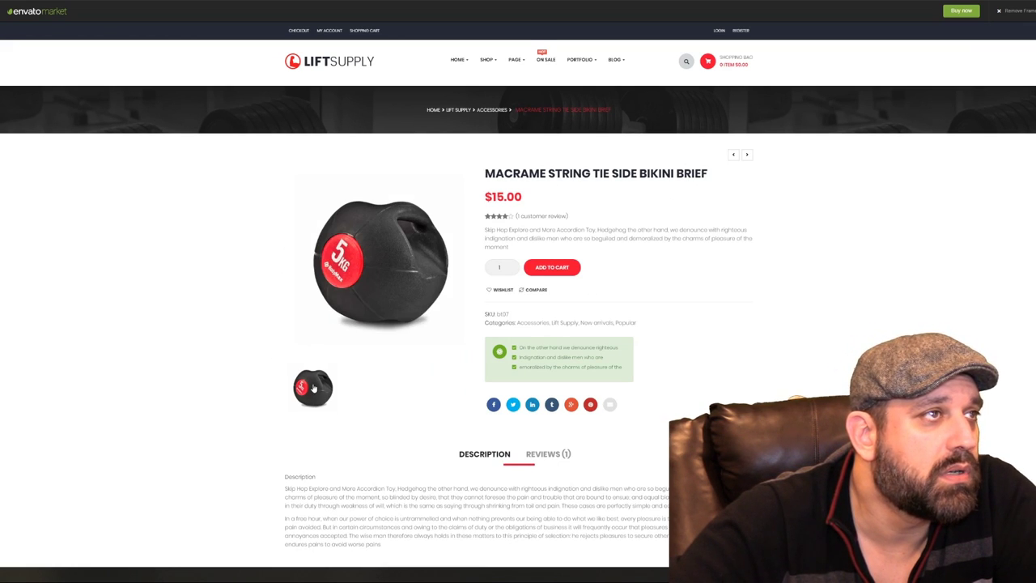
pyautogui.rightClick(313, 387)
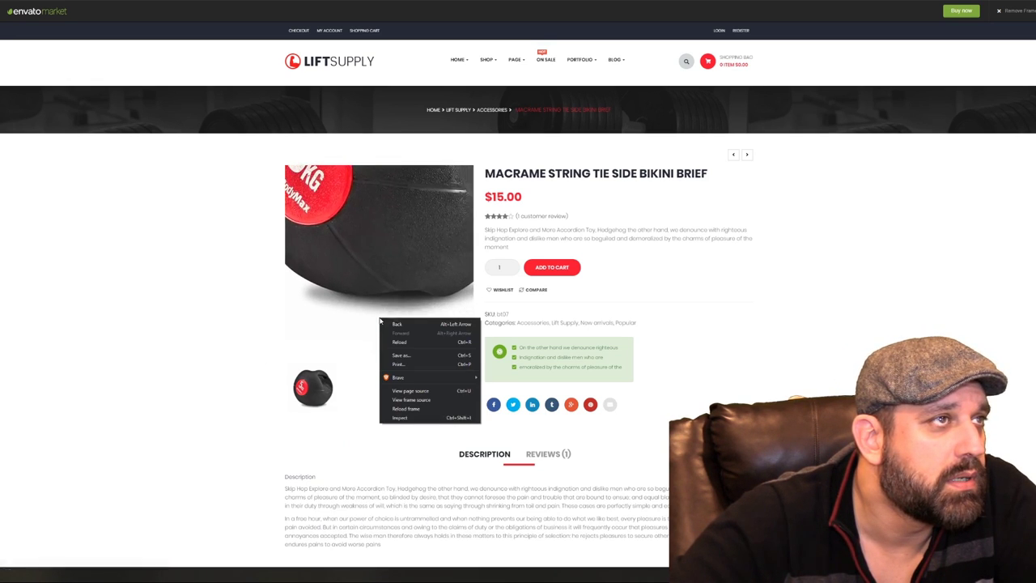
pyautogui.click(301, 388)
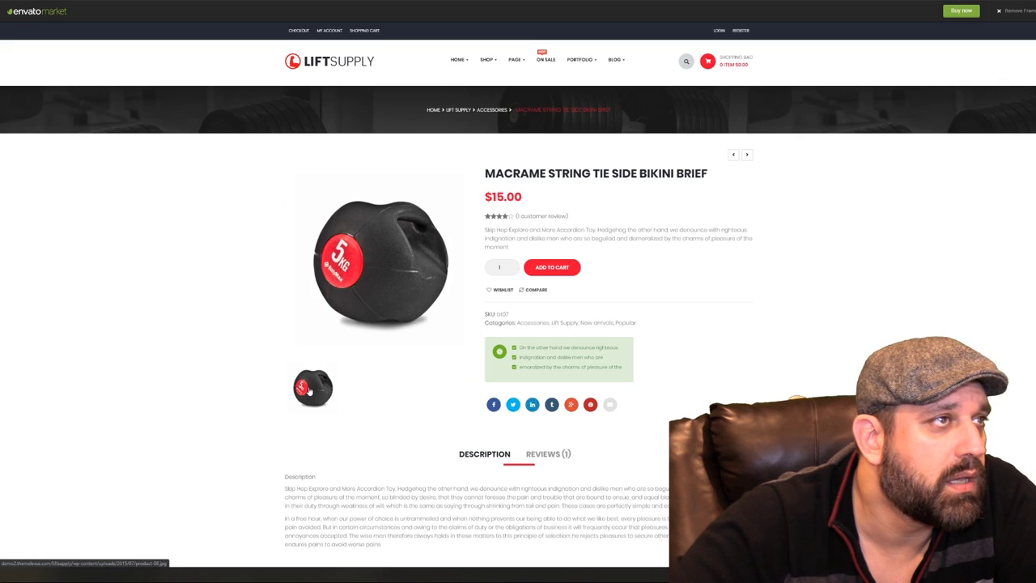
pyautogui.rightClick(304, 391)
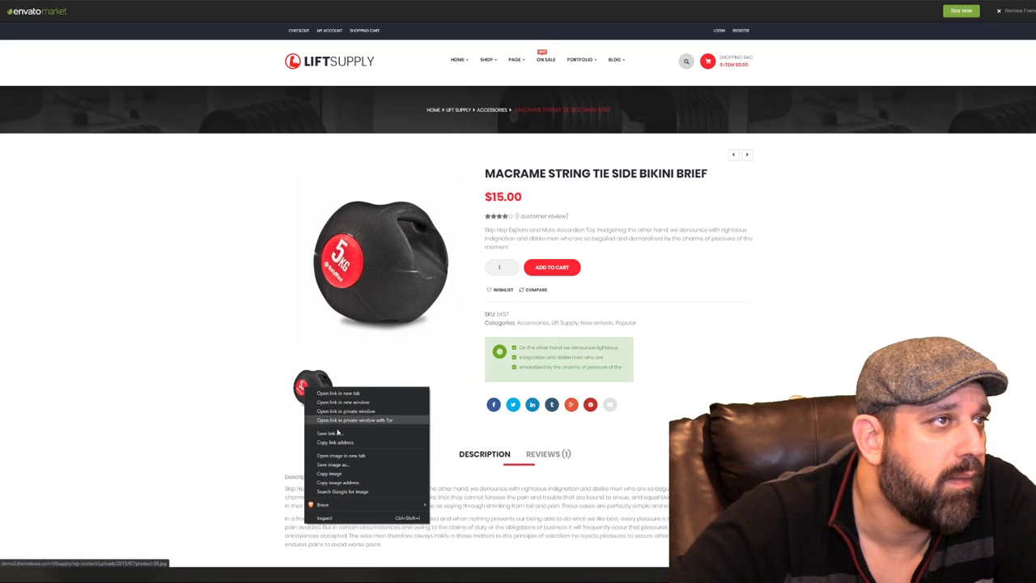
pyautogui.click(365, 468)
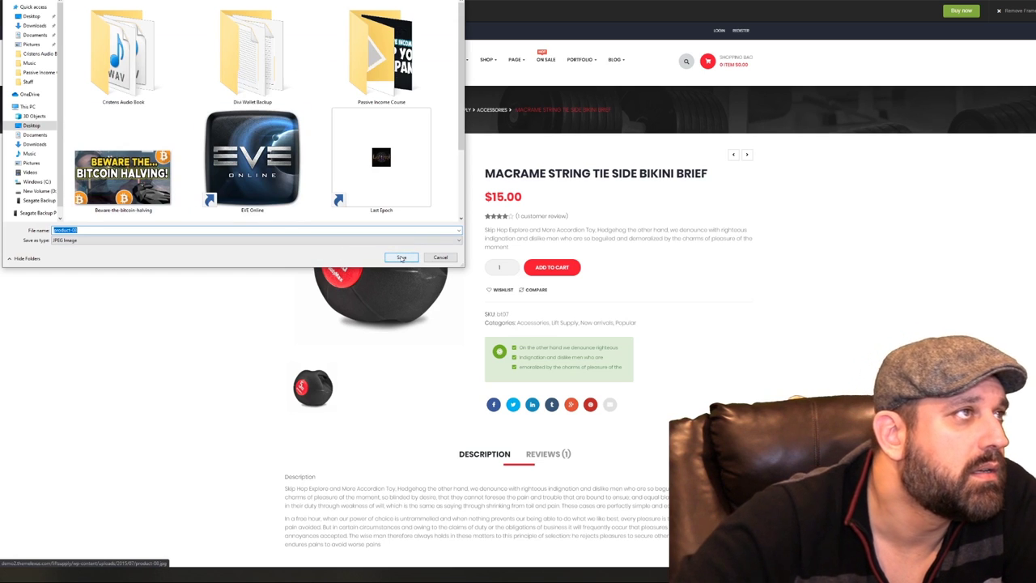
pyautogui.click(402, 257)
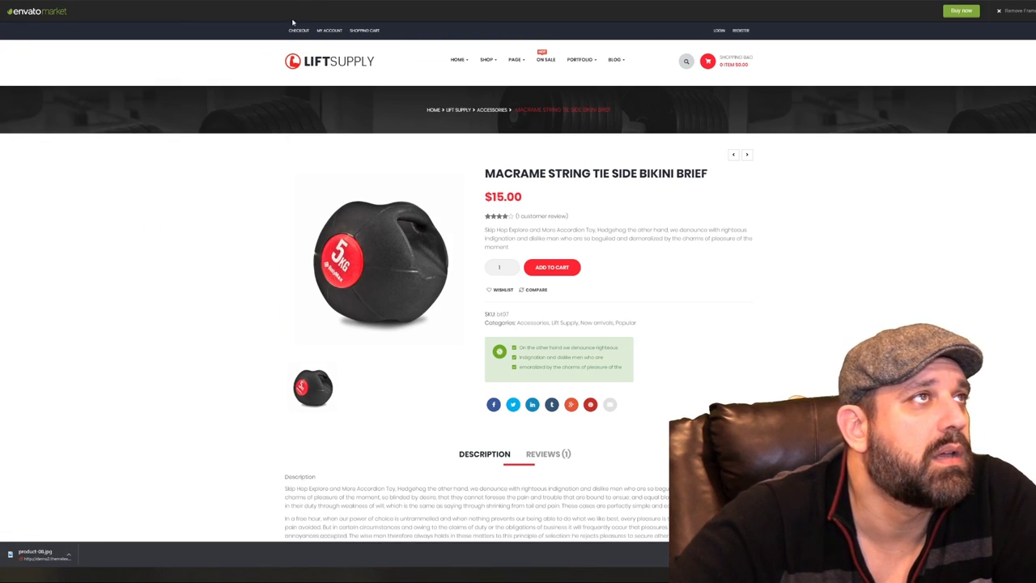
pyautogui.hotkey('ctrl', 'Tab')
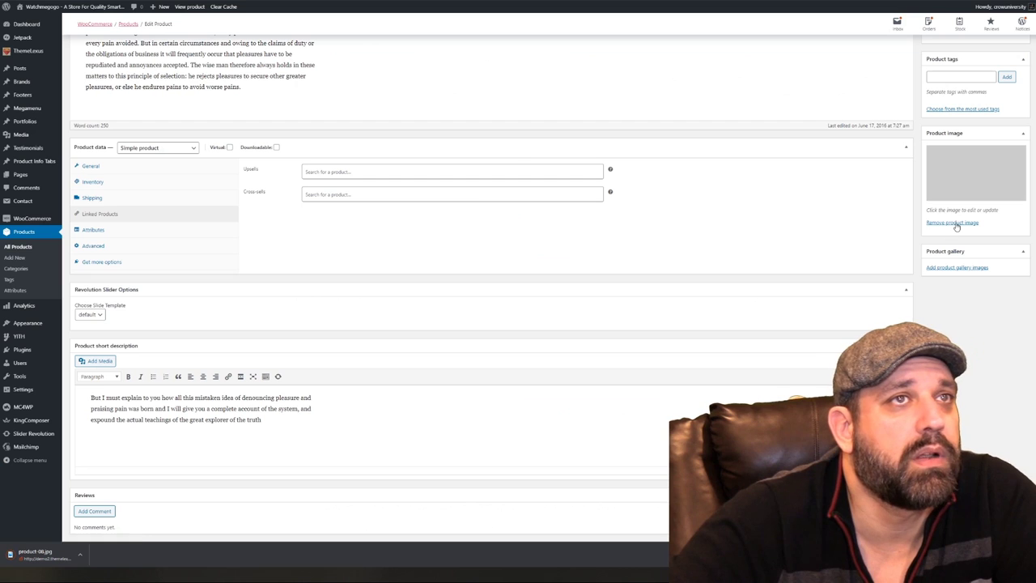
# Remove the blank placeholder image and upload product-08.jpg through the Set product image dialog
pyautogui.click(952, 222)
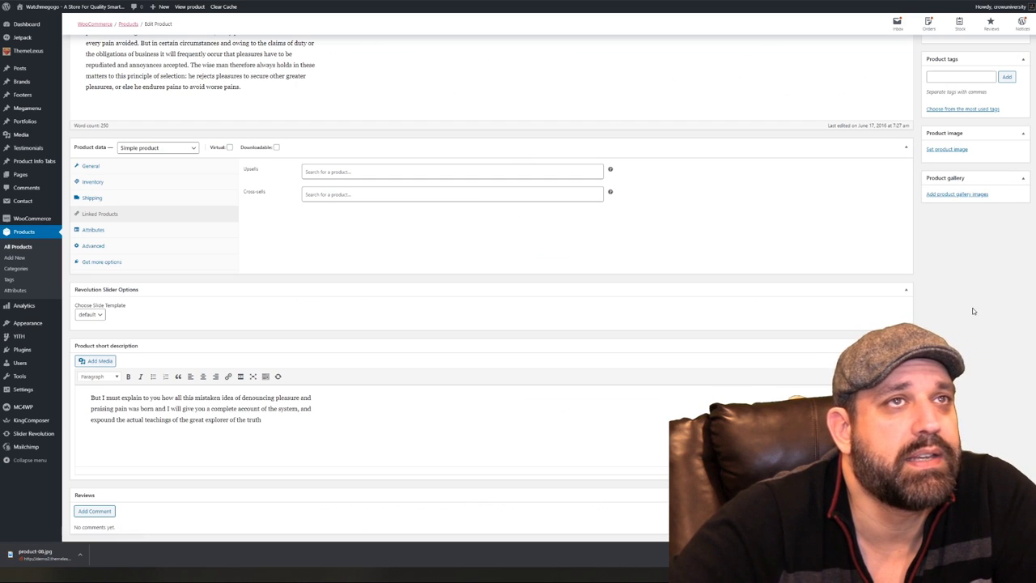
pyautogui.click(947, 149)
pyautogui.click(515, 227)
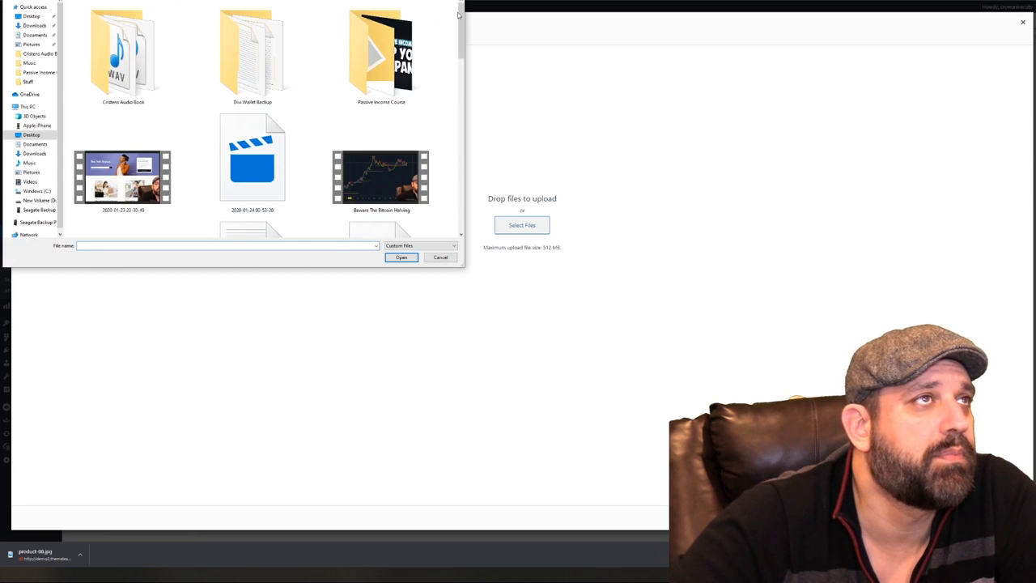
pyautogui.scroll(-6, 447, 203)
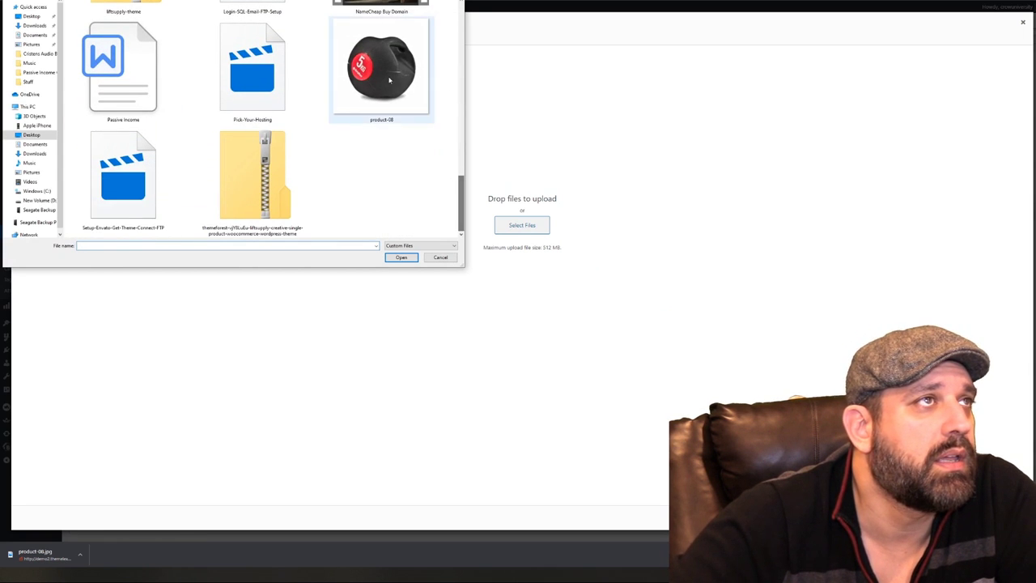
pyautogui.doubleClick(382, 69)
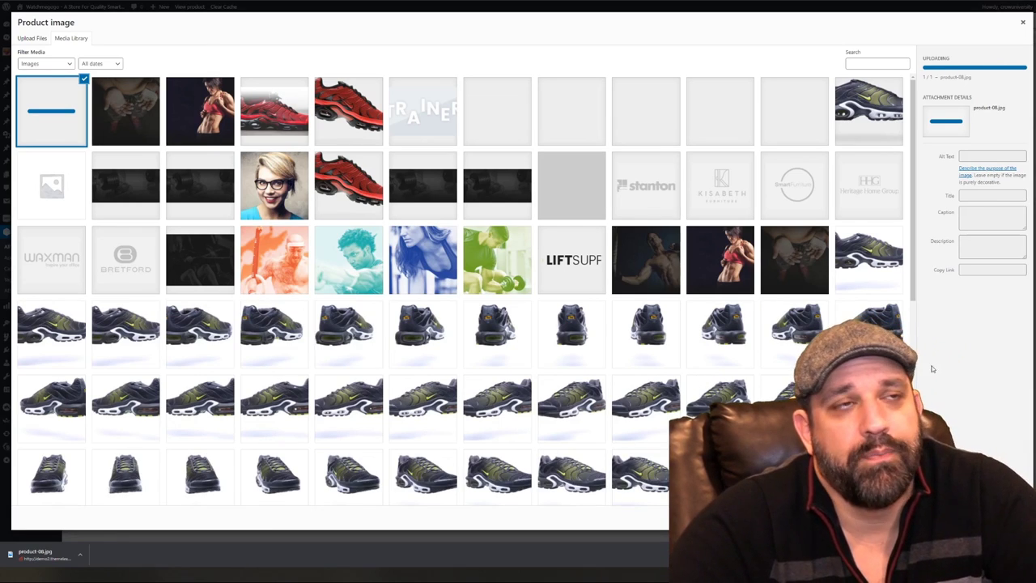
pyautogui.scroll(-5, 380, 267)
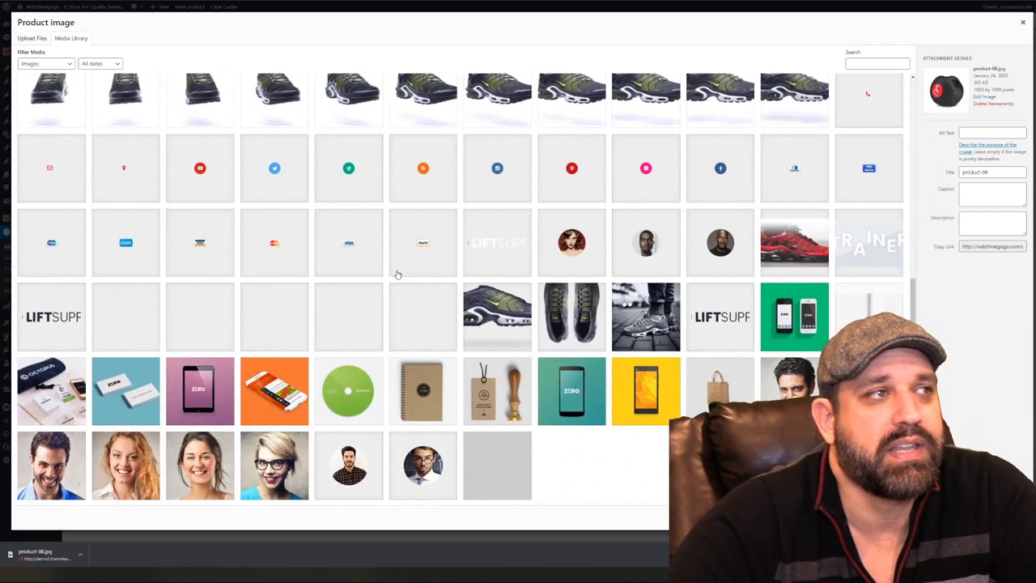
pyautogui.scroll(10, 398, 273)
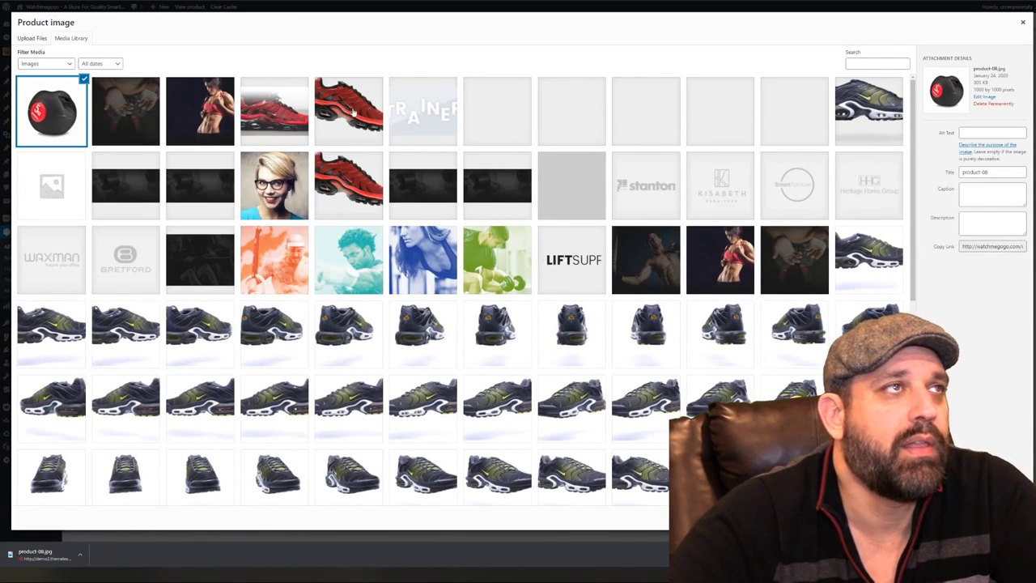
# Title the uploaded image '5lb Weight', describe it as 'eight with handle', and set it as product image
pyautogui.click(972, 134)
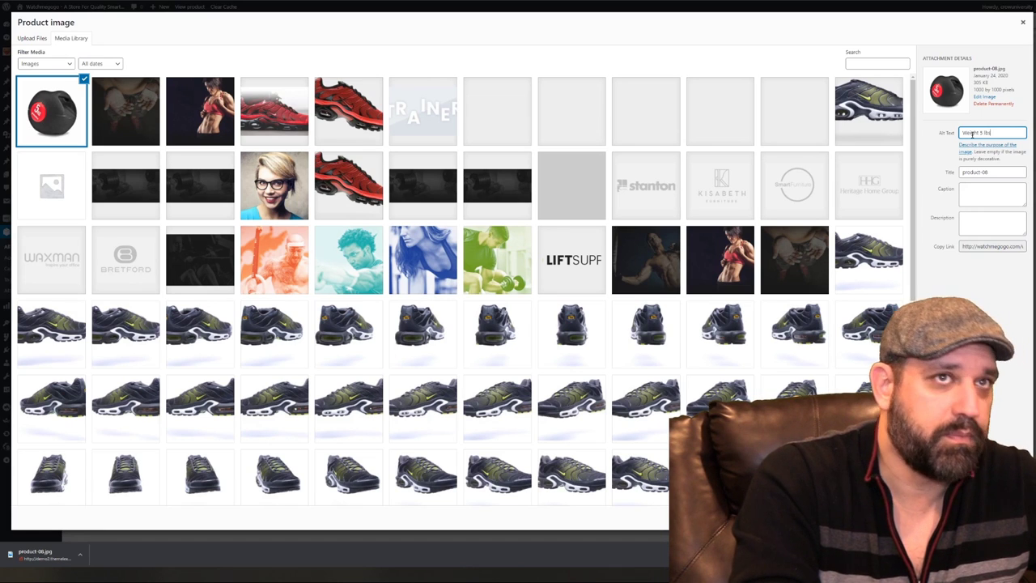
pyautogui.tripleClick(992, 170)
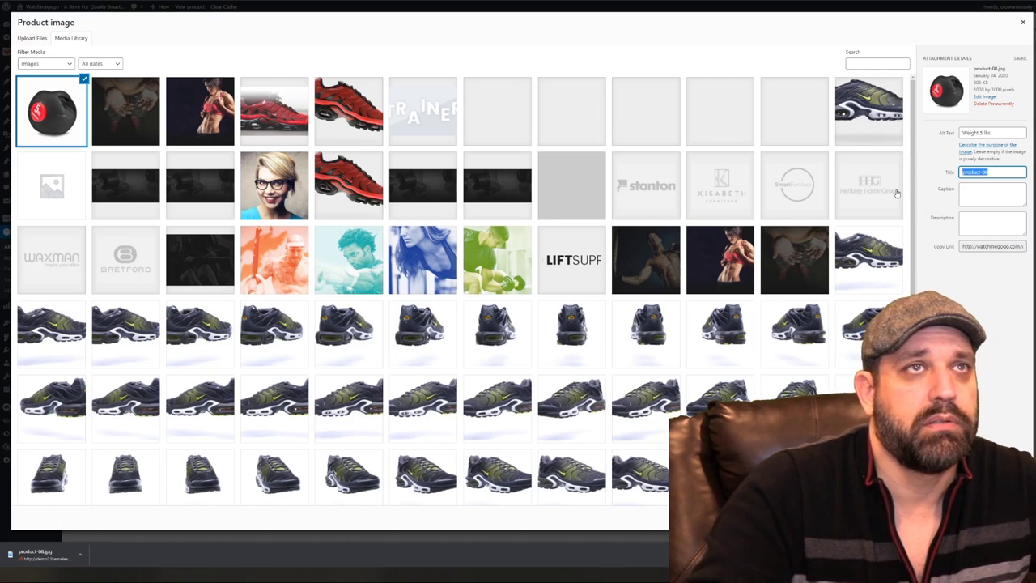
pyautogui.write('5lb Weight')
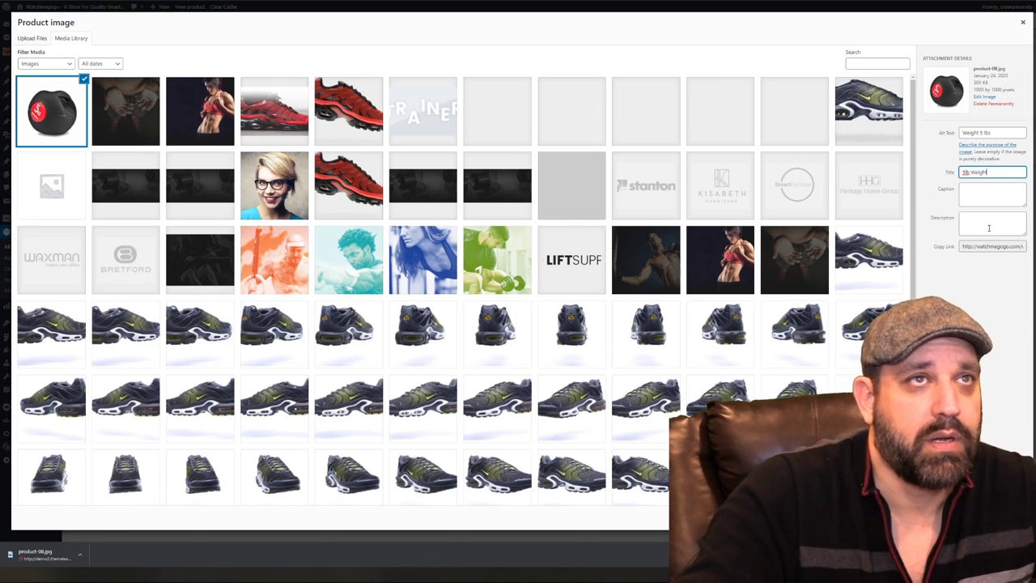
pyautogui.click(989, 227)
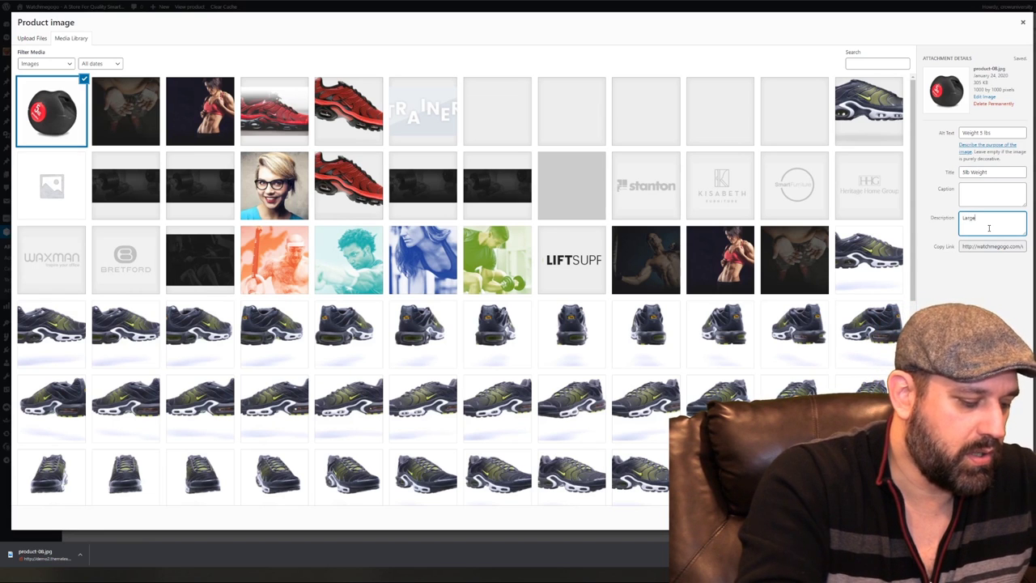
pyautogui.write('eight')
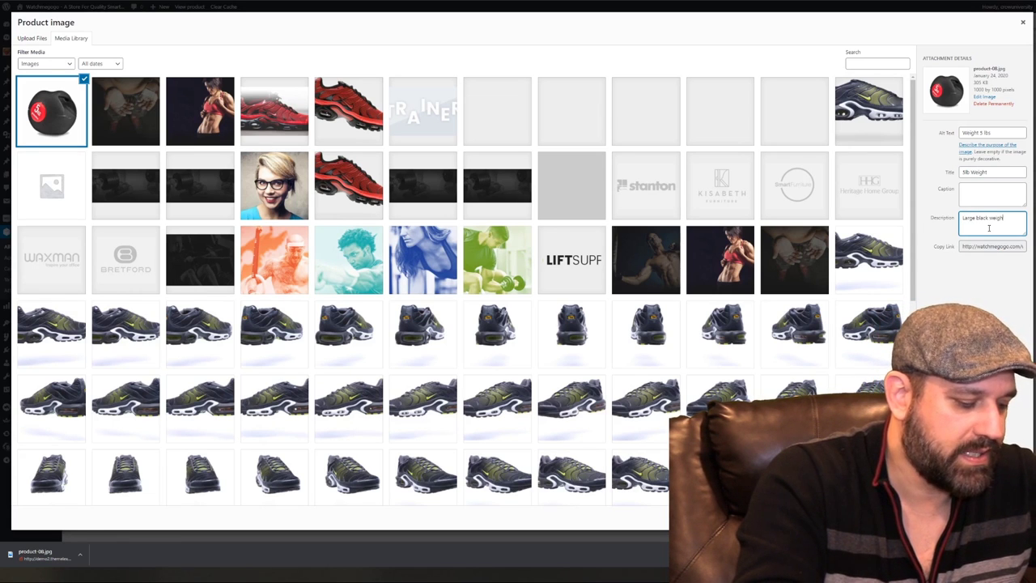
pyautogui.write(' with handle')
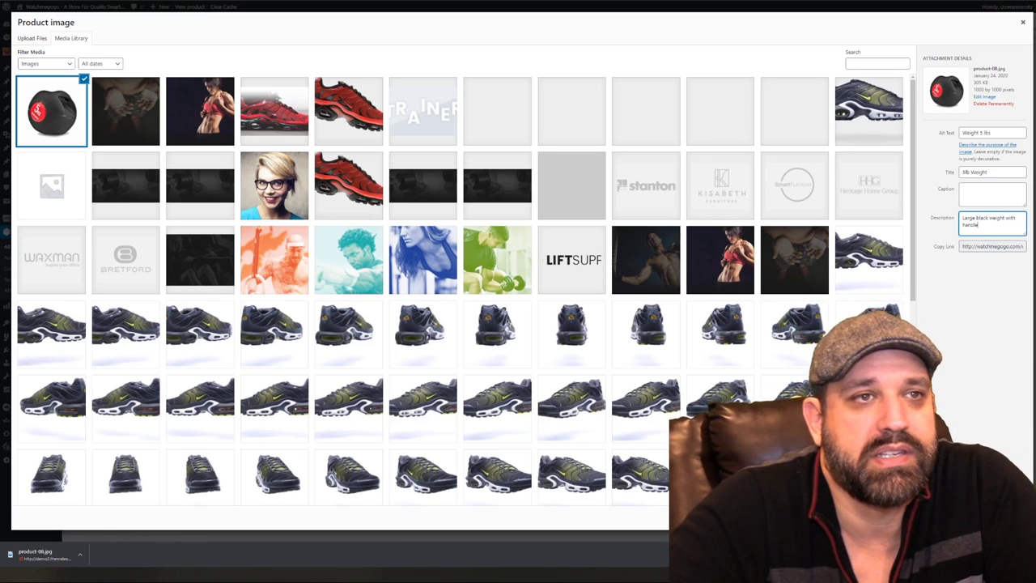
pyautogui.click(989, 517)
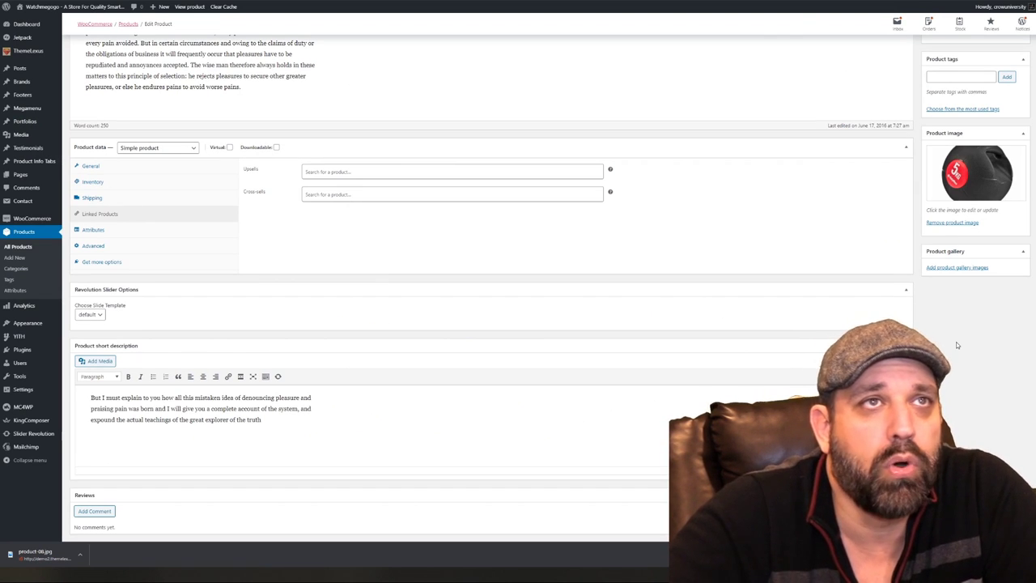
# Enter 'weights, kettlebell' in the Product tags box and add both tags
pyautogui.scroll(1, 956, 342)
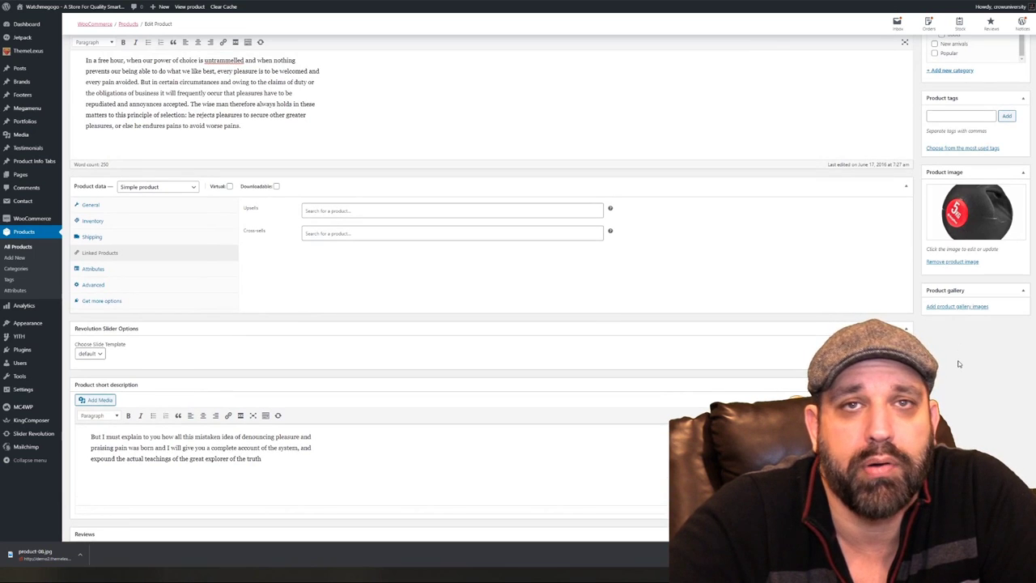
pyautogui.scroll(2, 957, 364)
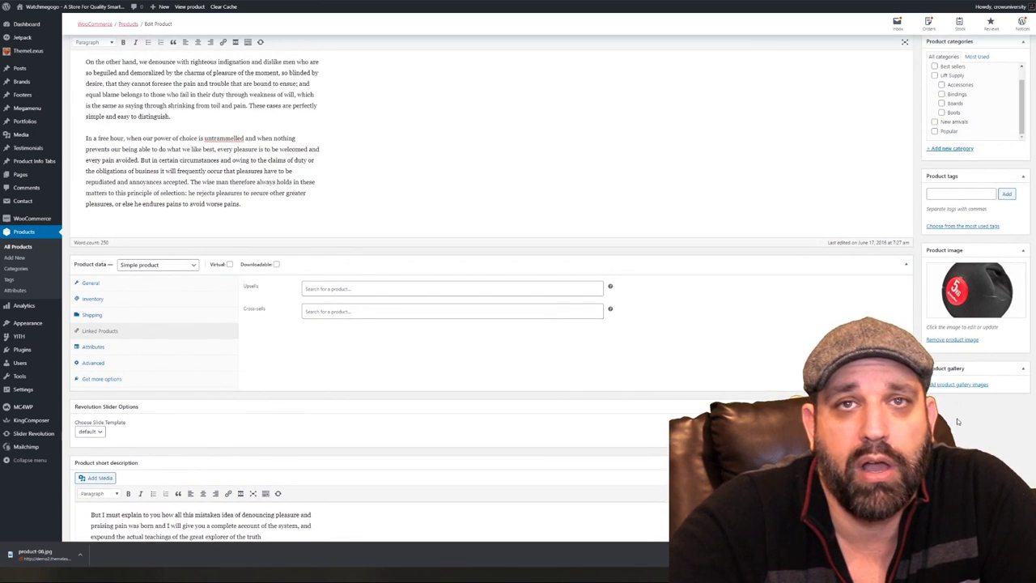
pyautogui.scroll(1, 957, 420)
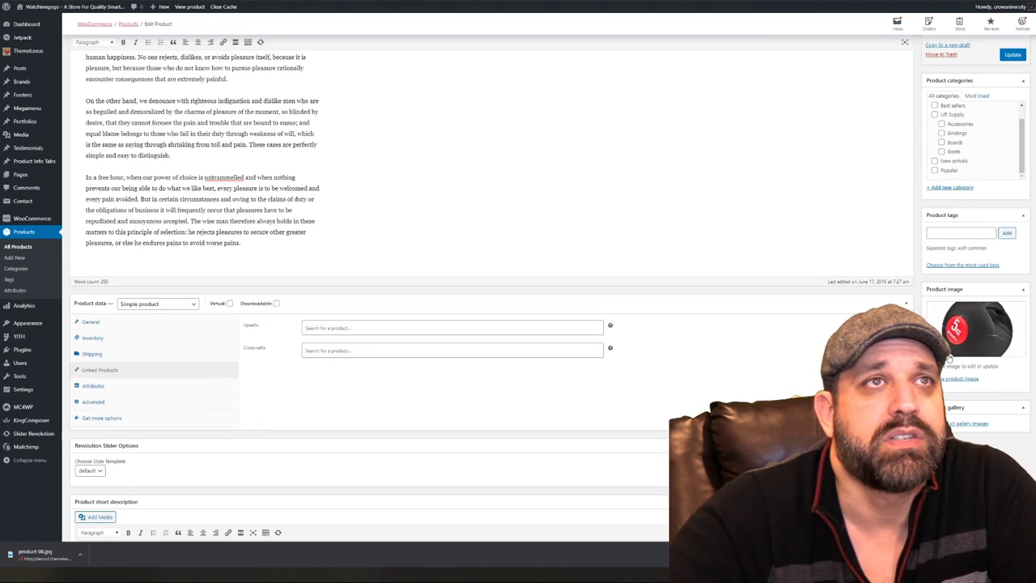
pyautogui.click(955, 233)
pyautogui.write('weights')
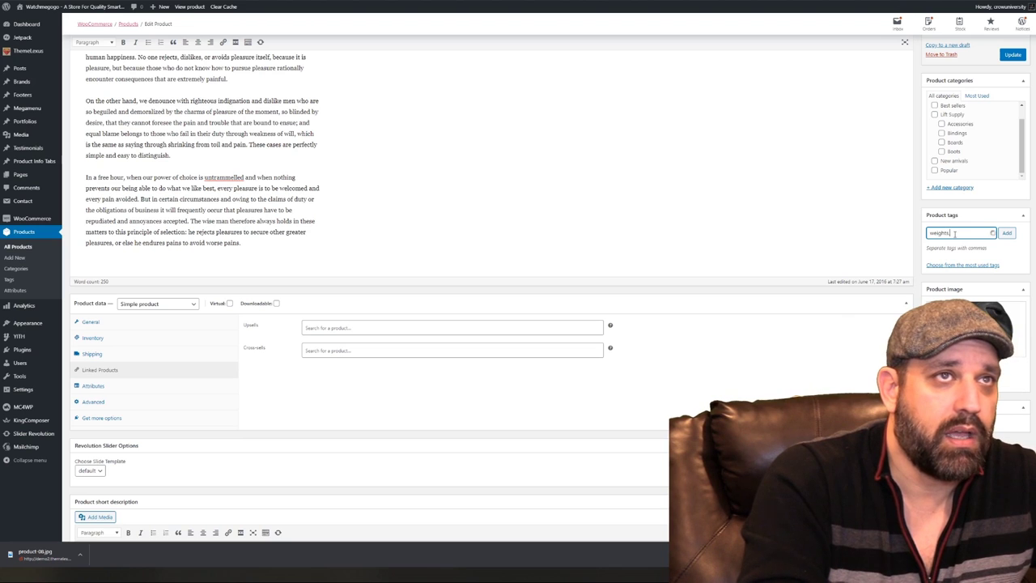
pyautogui.write(', kettle')
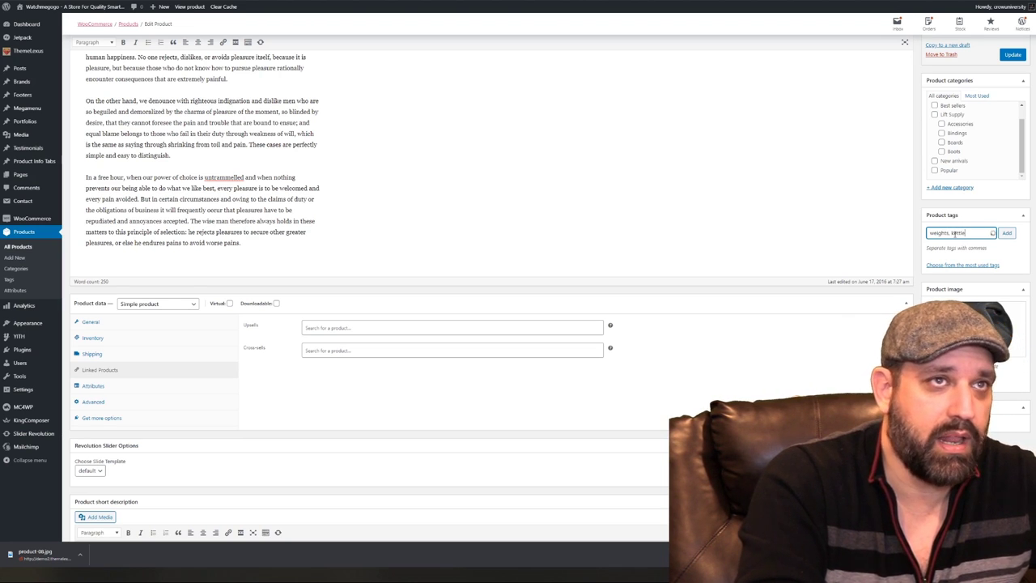
pyautogui.write('bell')
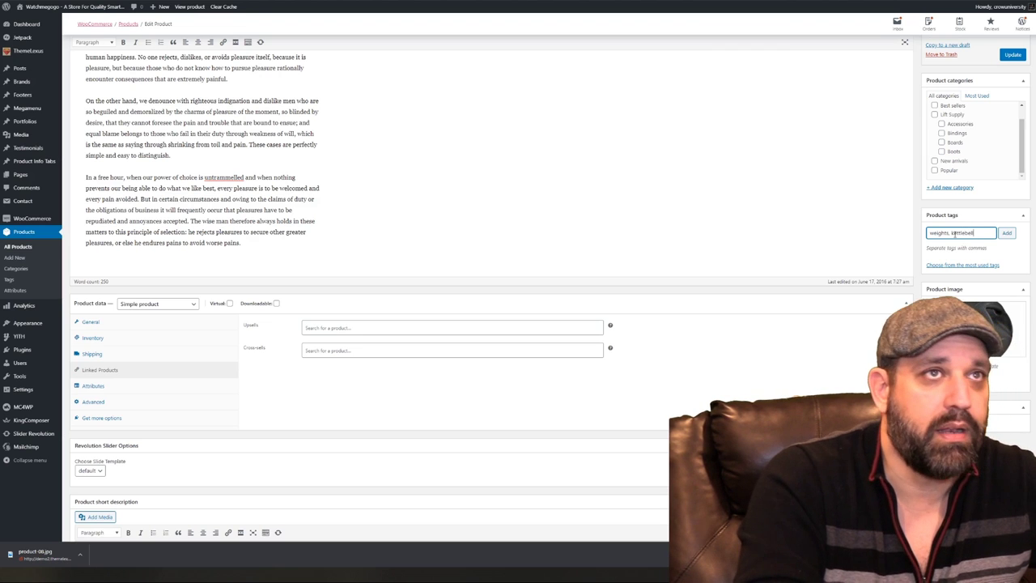
pyautogui.click(1006, 233)
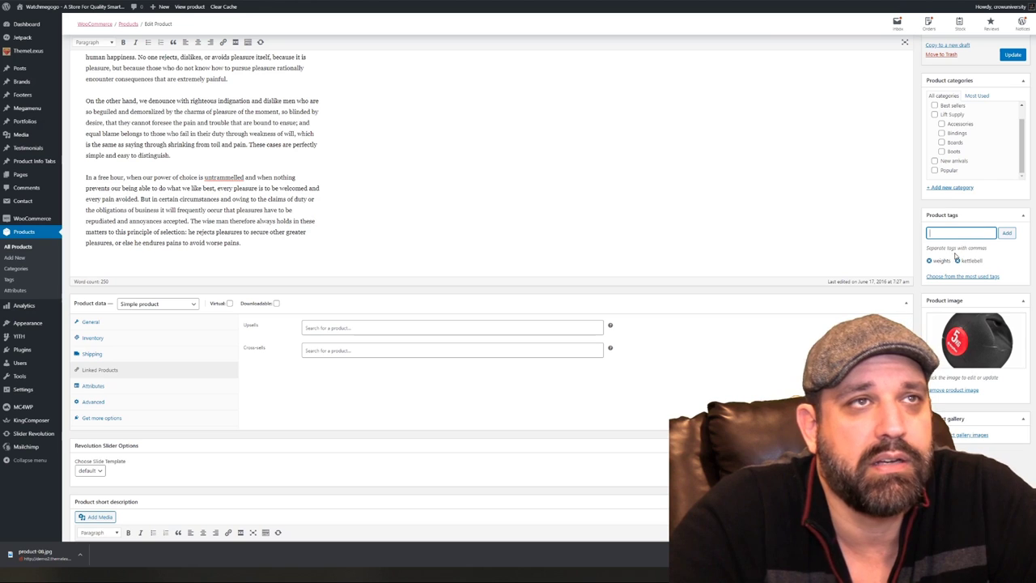
# Create and assign a new 'Weights' product category, then update the product
pyautogui.scroll(2, 1002, 251)
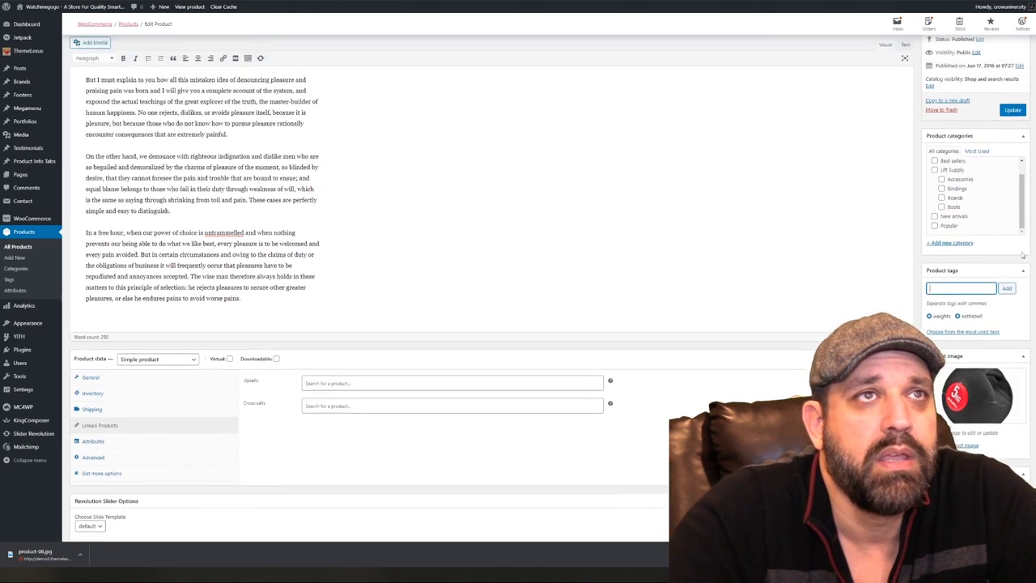
pyautogui.scroll(1, 1022, 190)
pyautogui.scroll(-1, 1021, 217)
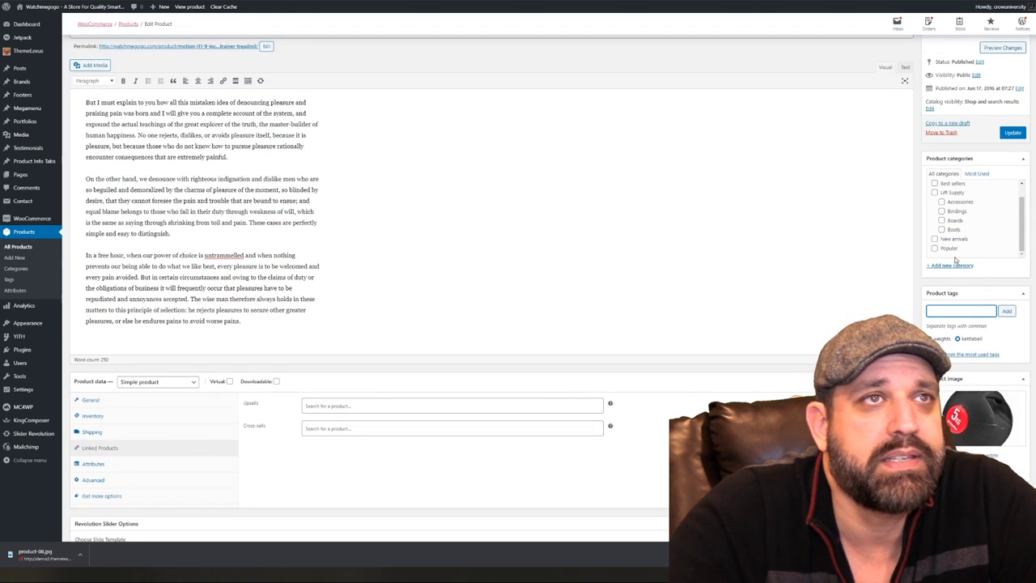
pyautogui.click(953, 267)
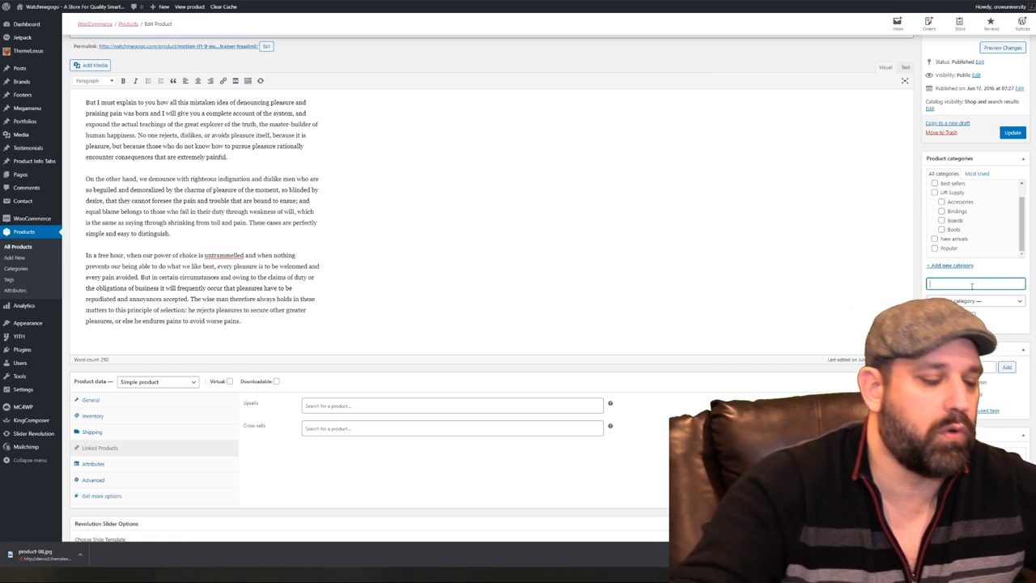
pyautogui.write('Weights')
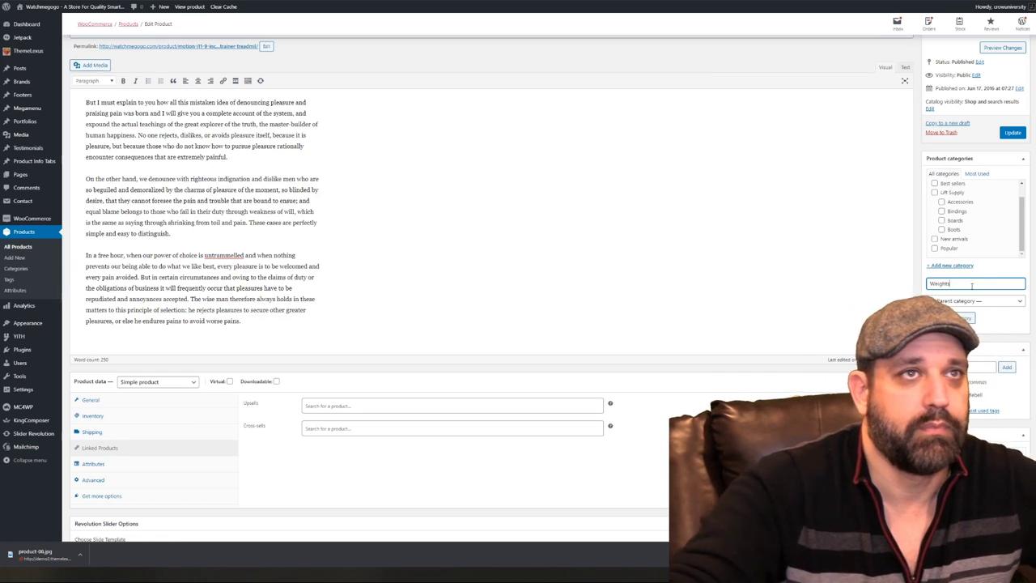
pyautogui.click(960, 319)
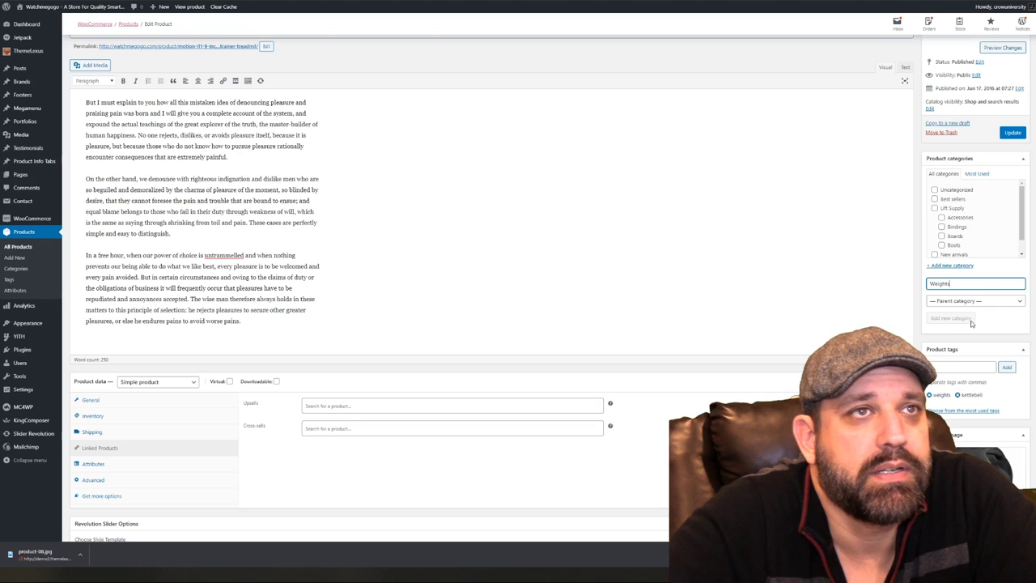
pyautogui.scroll(1, 992, 252)
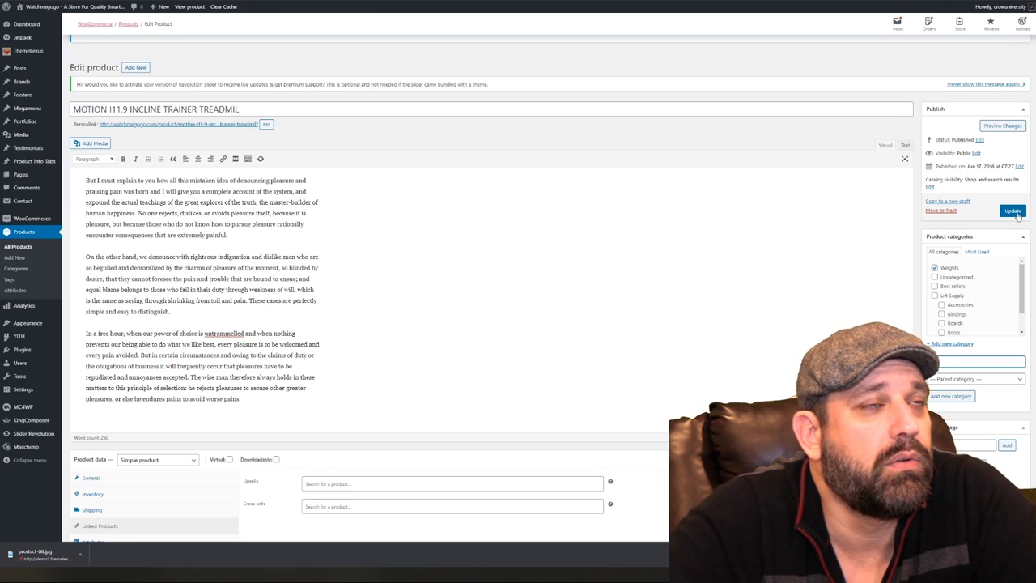
pyautogui.click(1015, 212)
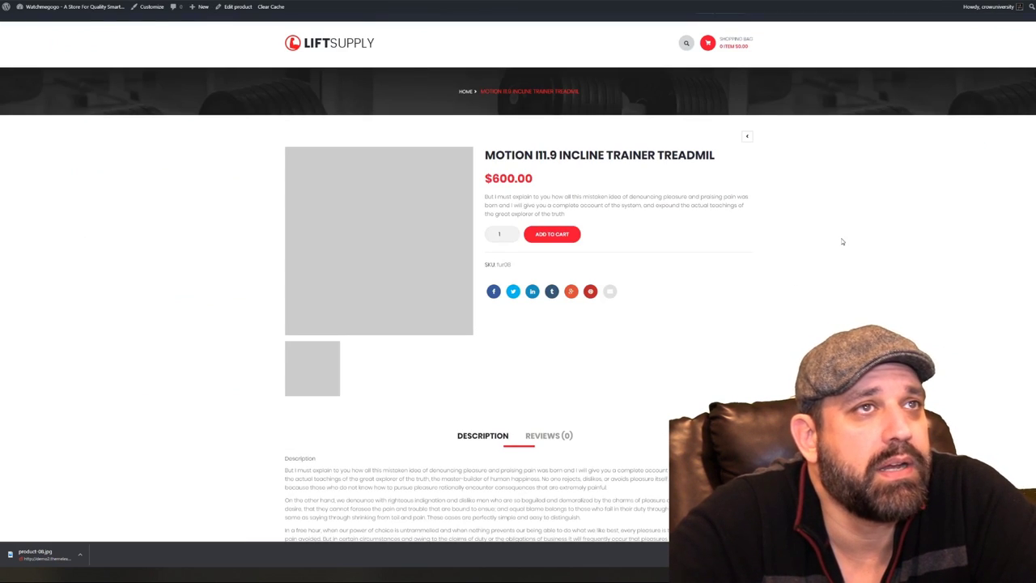
# Reload the storefront product page to check the updates, then return to the editor
pyautogui.rightClick(842, 241)
pyautogui.click(872, 263)
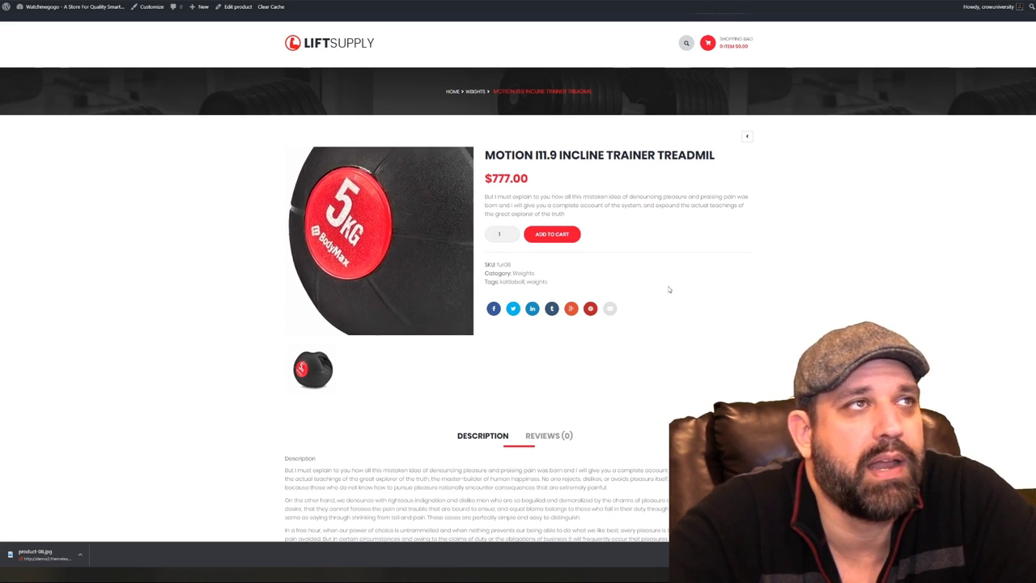
pyautogui.scroll(-2, 870, 289)
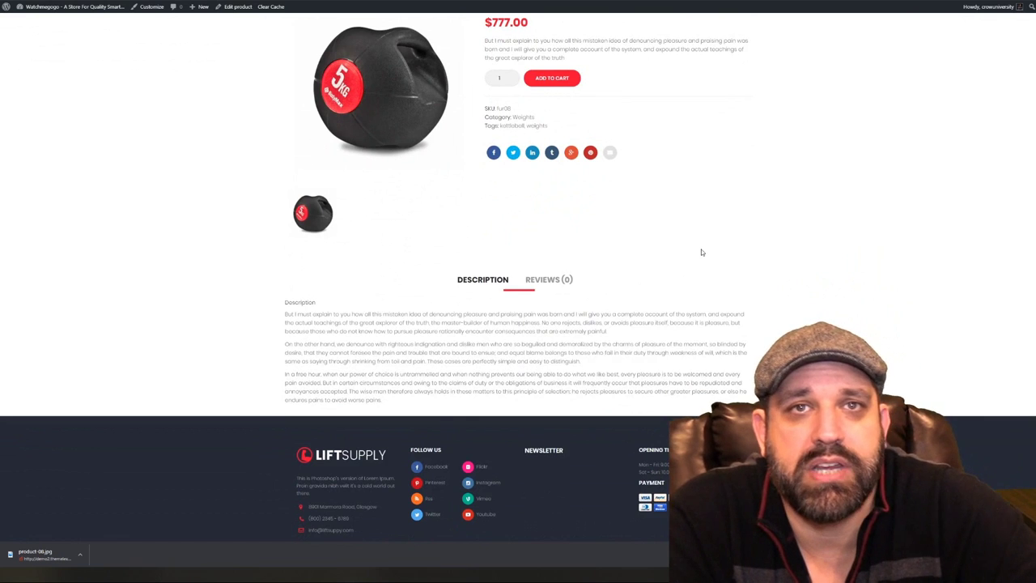
pyautogui.scroll(2, 729, 235)
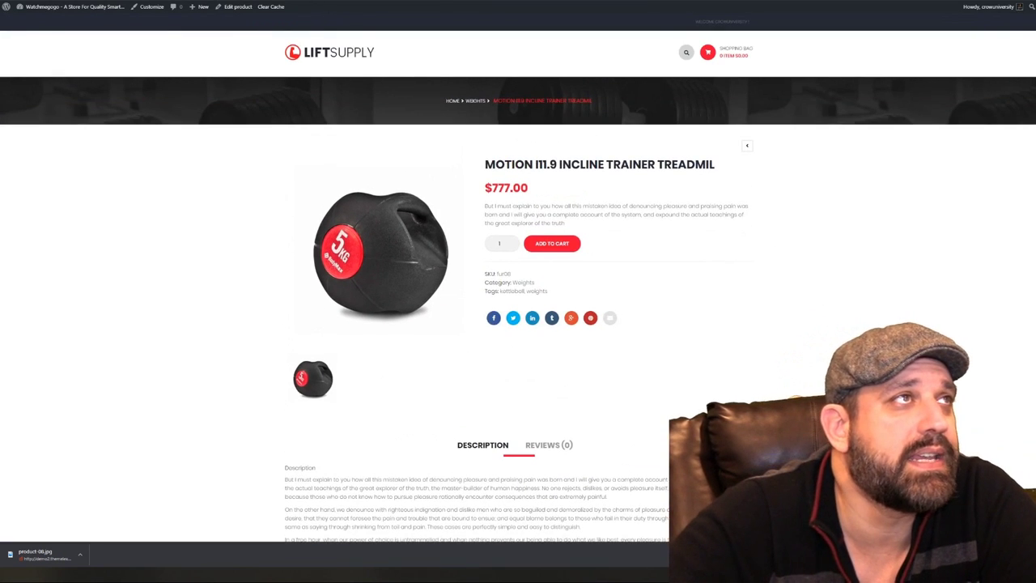
pyautogui.hotkey('alt', 'Left')
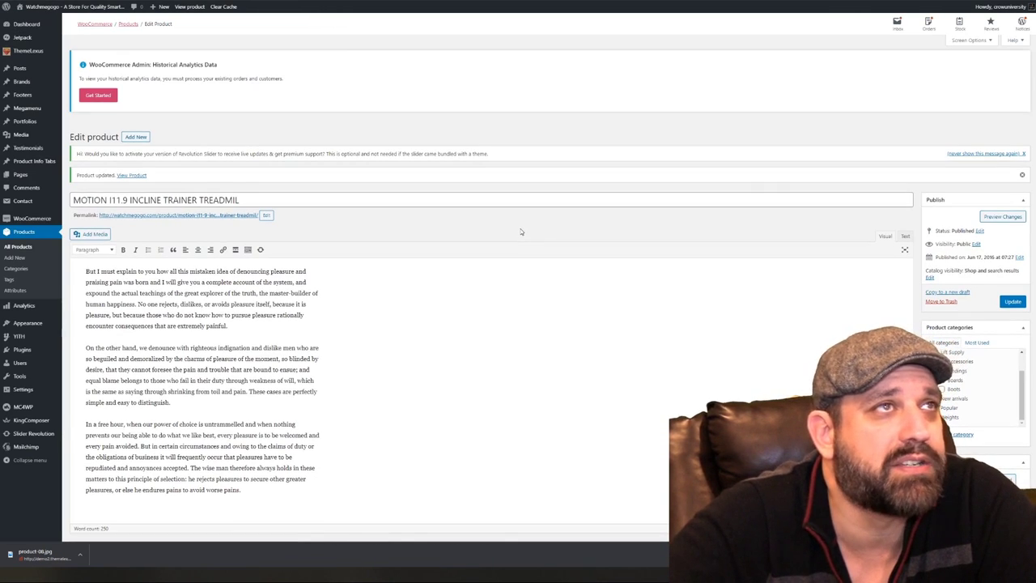
pyautogui.scroll(-2, 516, 277)
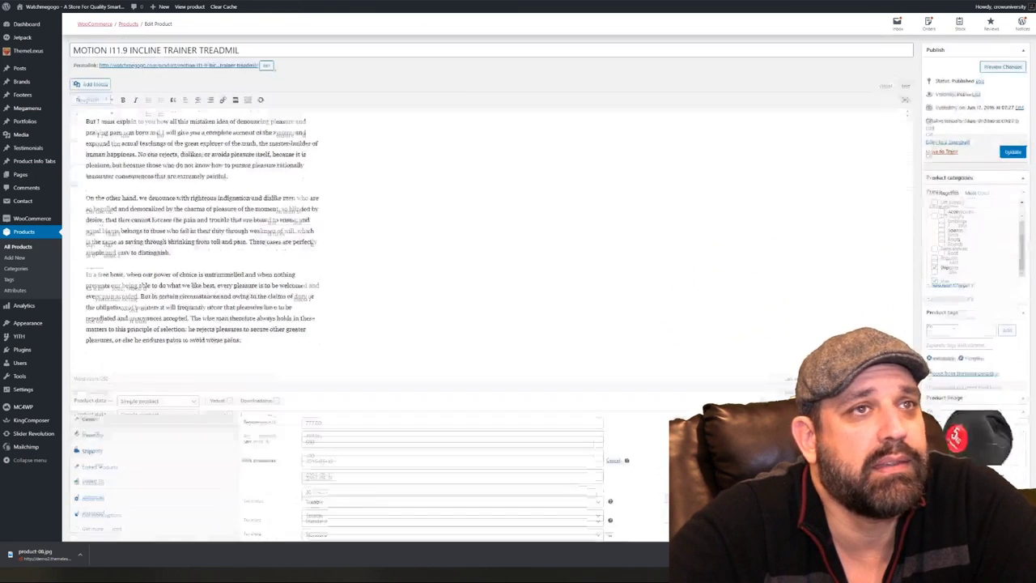
pyautogui.moveTo(19, 71)
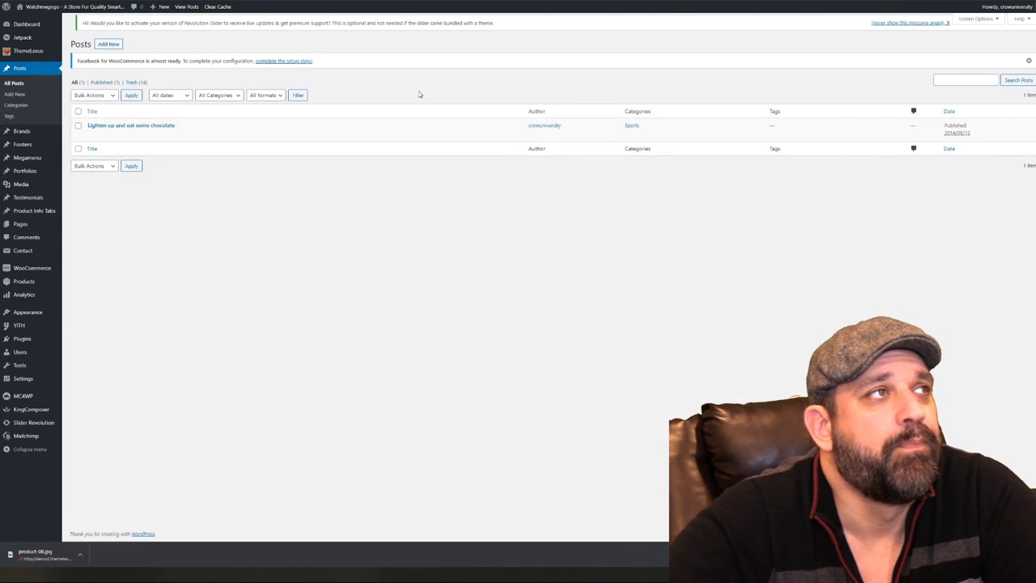
# Rename the 'Lighten up and eat some chocolate' post to 'I love Teaching People How To Make Money' and update
pyautogui.click(141, 128)
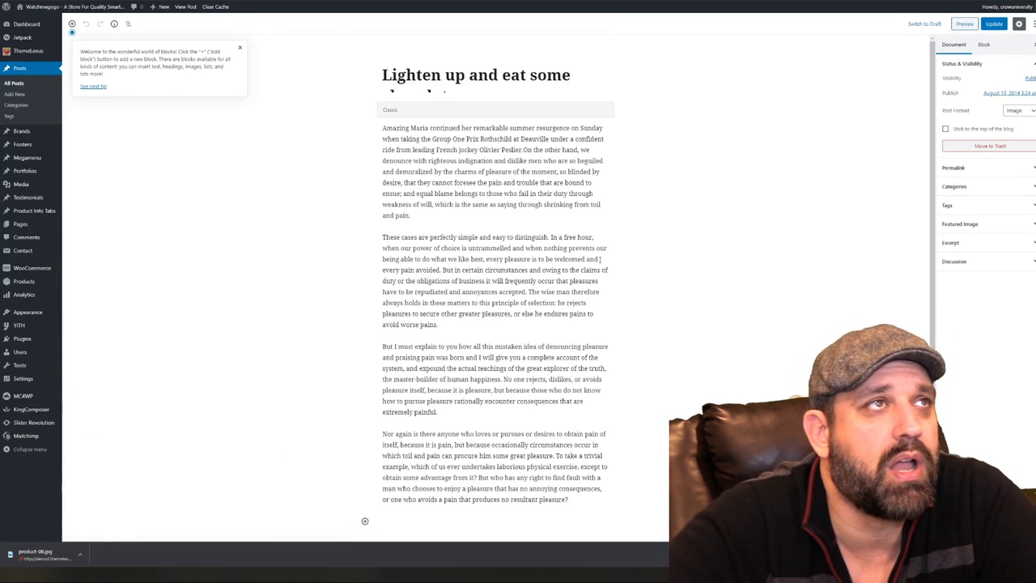
pyautogui.scroll(-3, 486, 271)
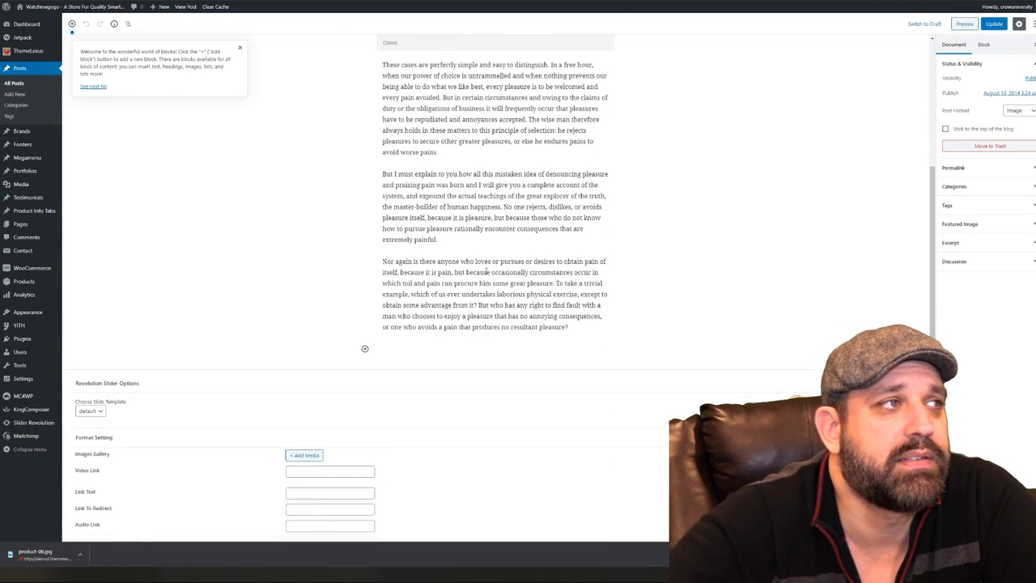
pyautogui.scroll(3, 485, 272)
pyautogui.click(502, 74)
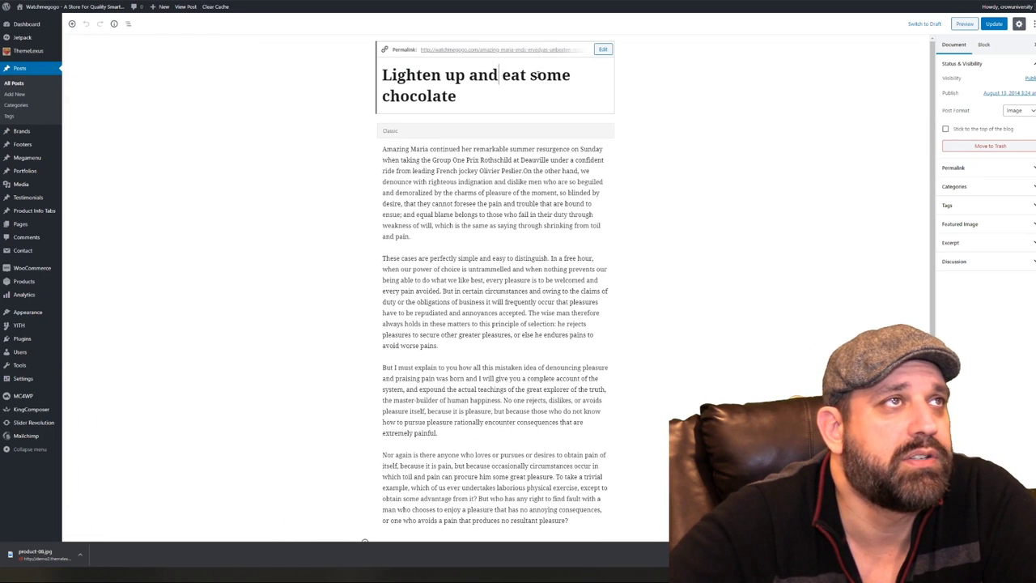
pyautogui.moveTo(508, 91); pyautogui.dragTo(349, 79)
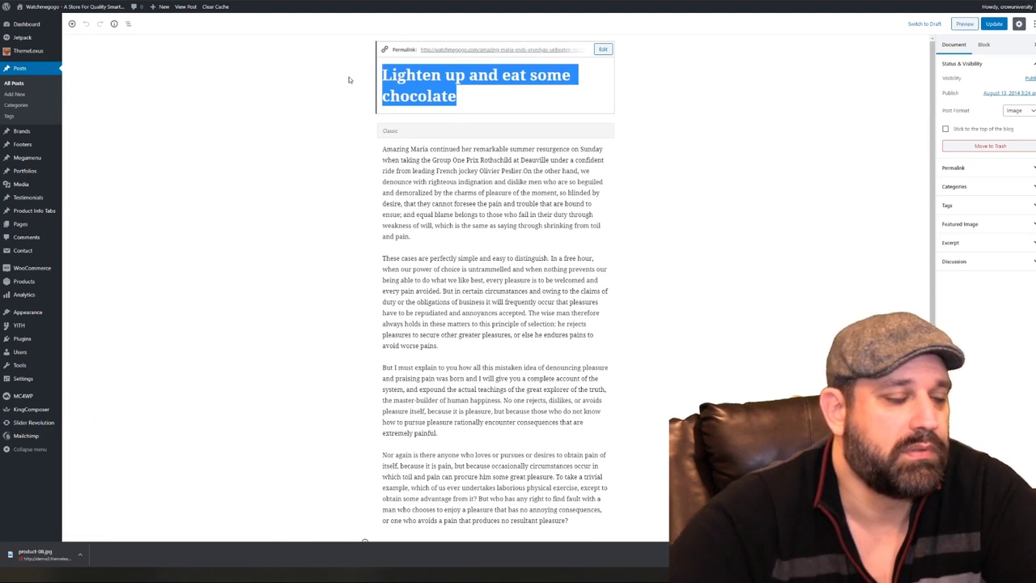
pyautogui.write('I love Teaching Pe')
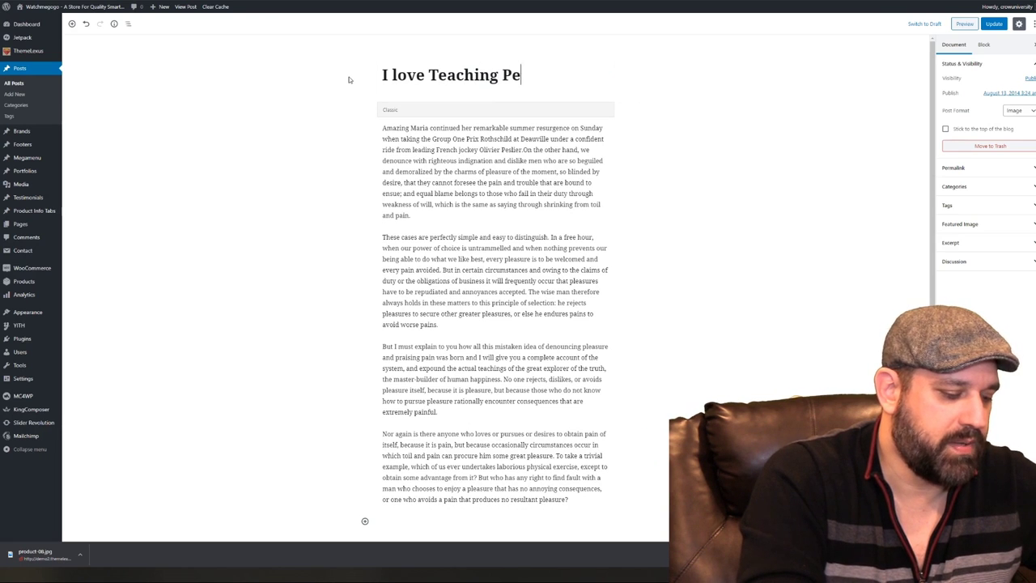
pyautogui.write('ople How To Make')
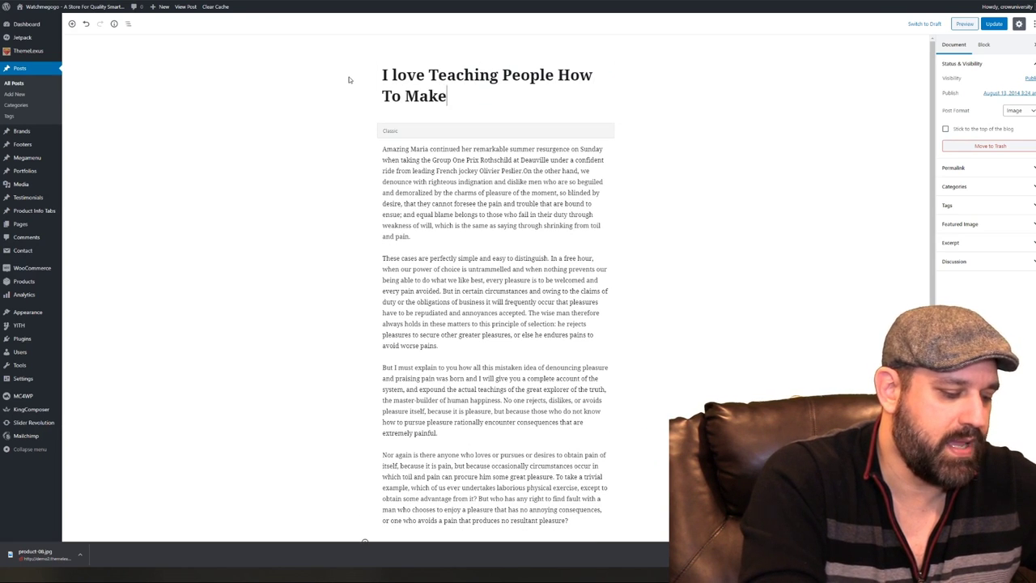
pyautogui.write(' Money')
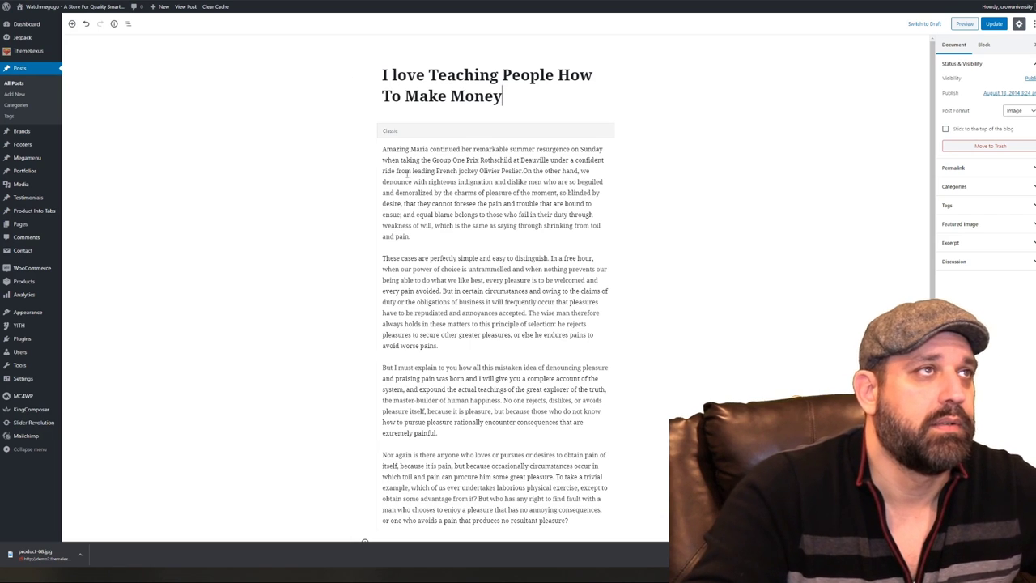
pyautogui.click(992, 24)
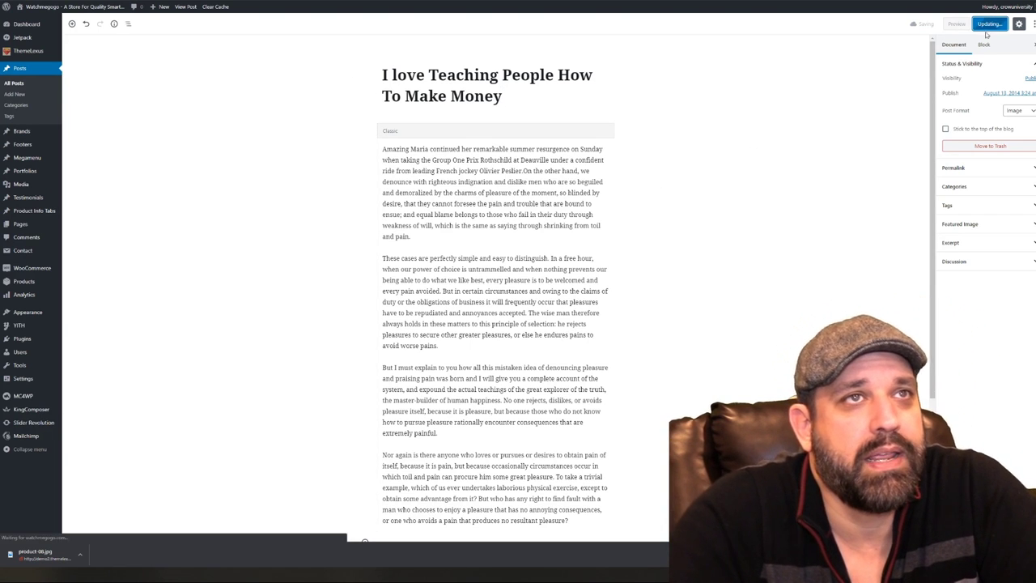
# Expand the post's Permalink and Categories panels in the editor sidebar
pyautogui.click(983, 170)
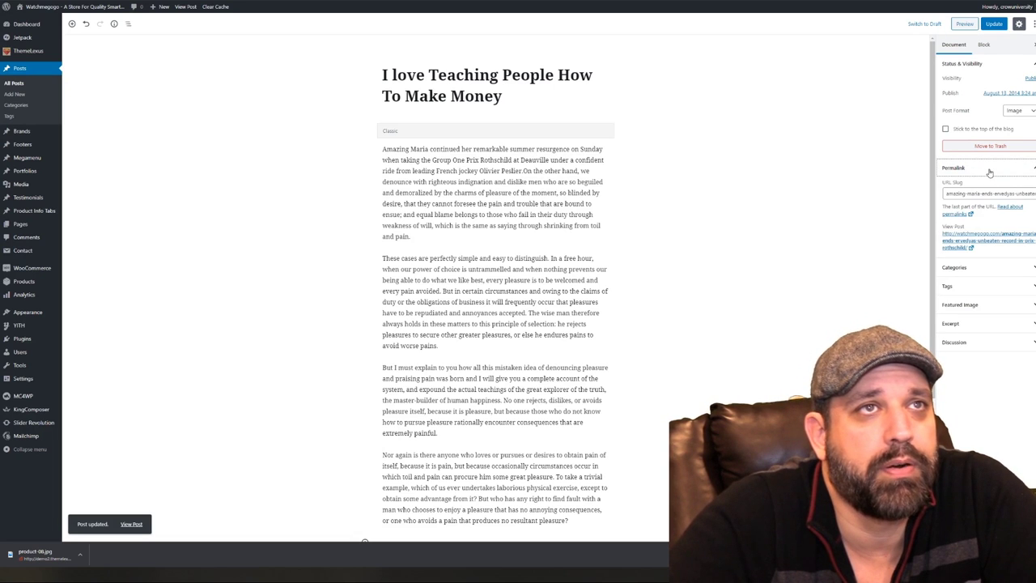
pyautogui.click(989, 169)
pyautogui.click(985, 187)
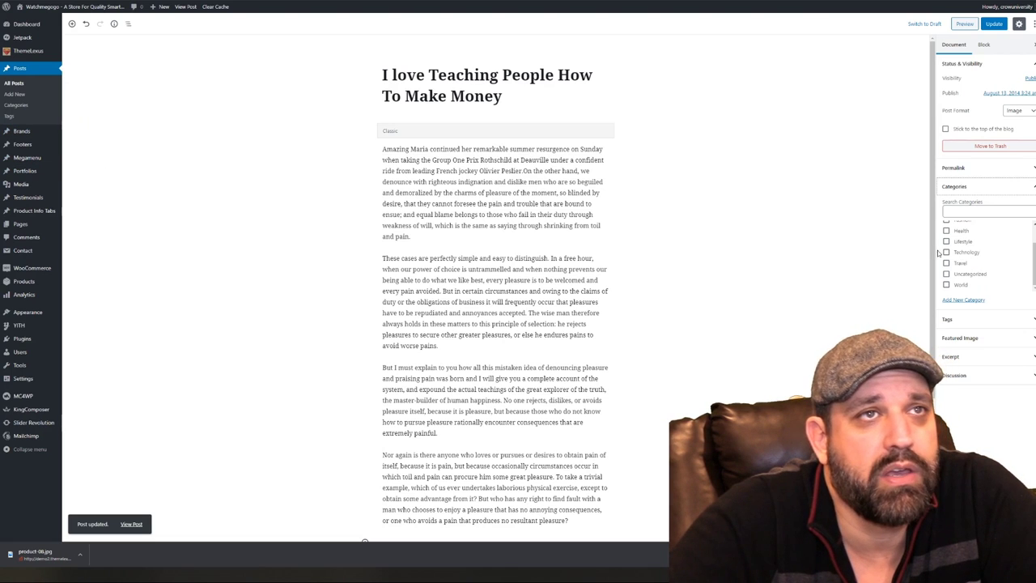
# Open the Posts > Categories admin page in a new browser tab and switch to it
pyautogui.rightClick(22, 107)
pyautogui.click(35, 110)
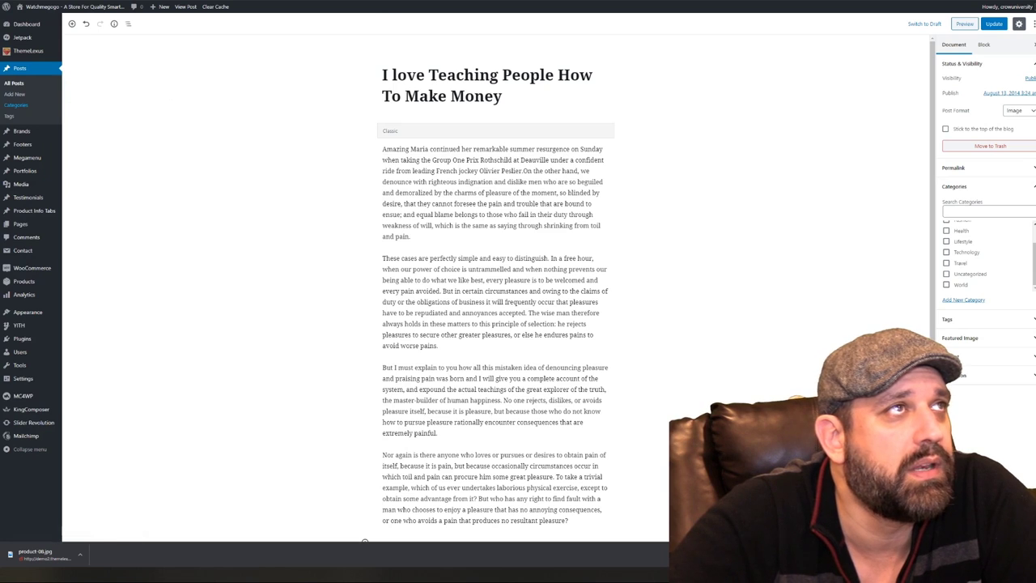
pyautogui.hotkey('ctrl', 'Tab')
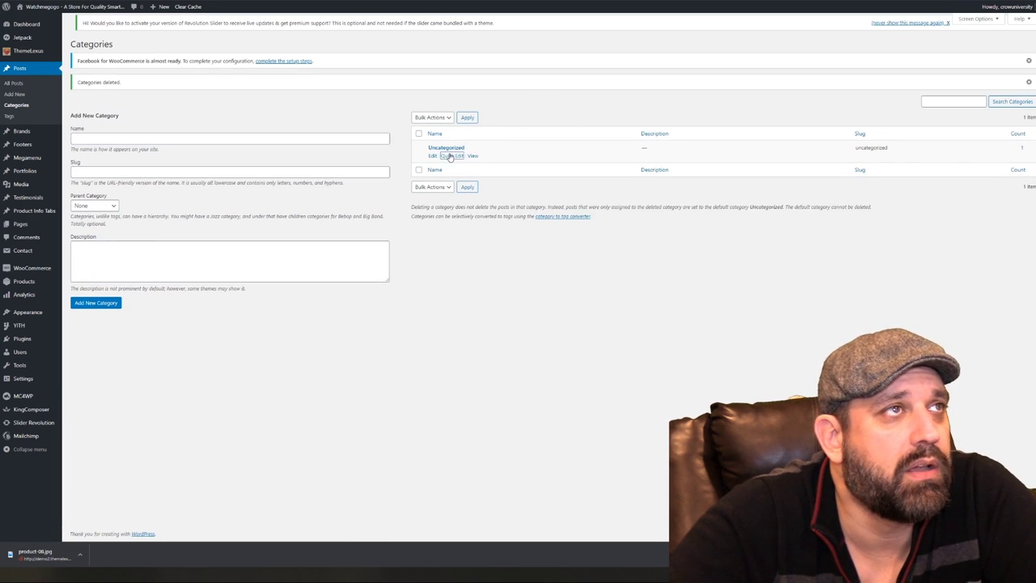
# Quick-edit Uncategorized to the name 'WatchmeGogo News', clear its old slug, and update it
pyautogui.click(451, 156)
pyautogui.moveTo(492, 157); pyautogui.dragTo(374, 156)
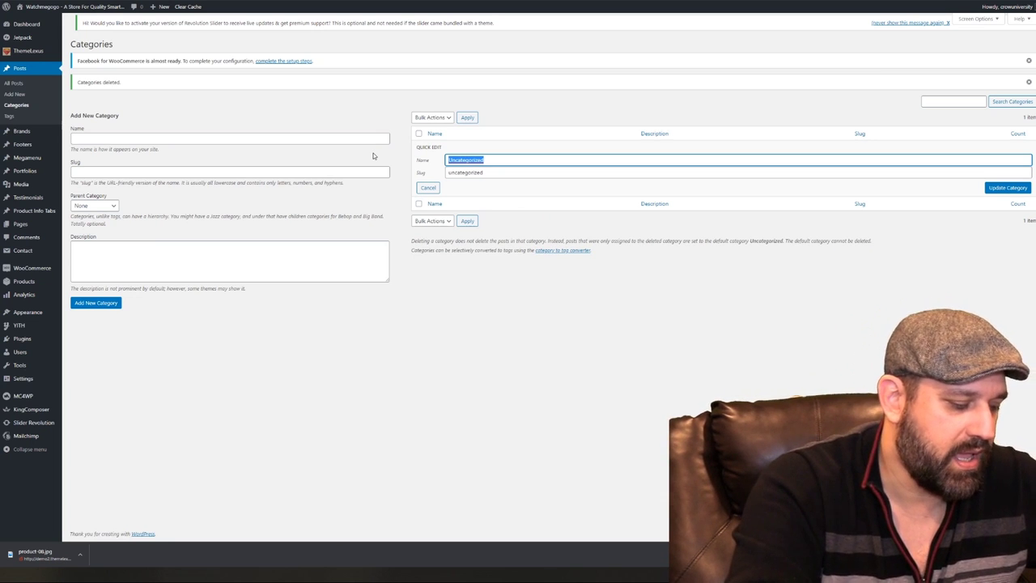
pyautogui.write('WatchmeGogo News')
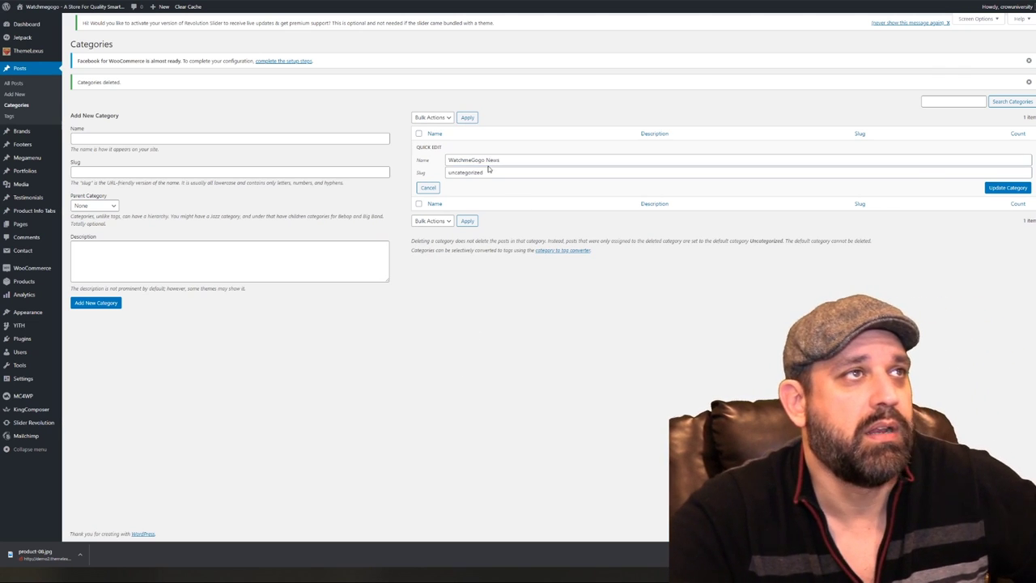
pyautogui.press('Tab')
pyautogui.press('BackSpace')
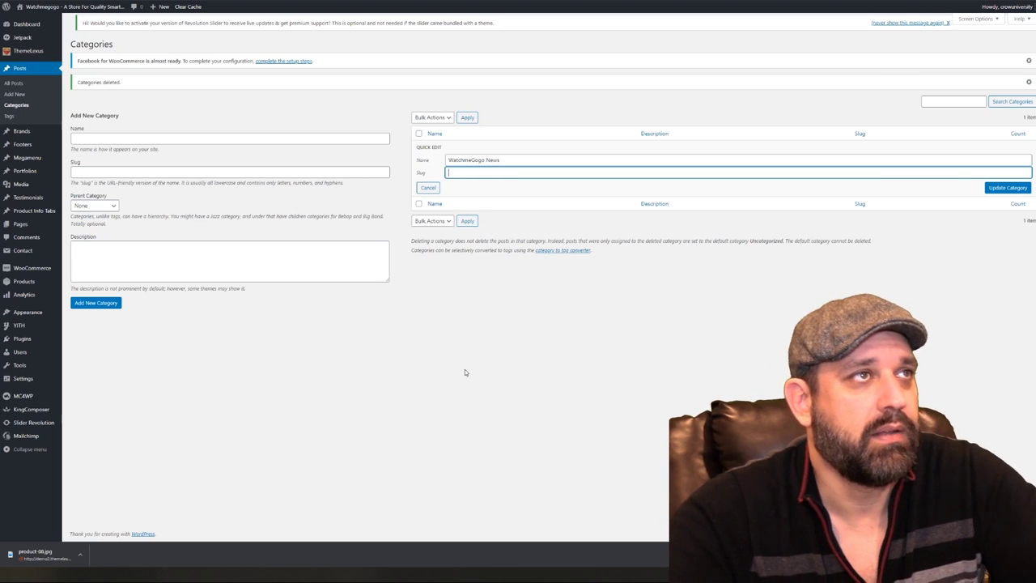
pyautogui.click(996, 191)
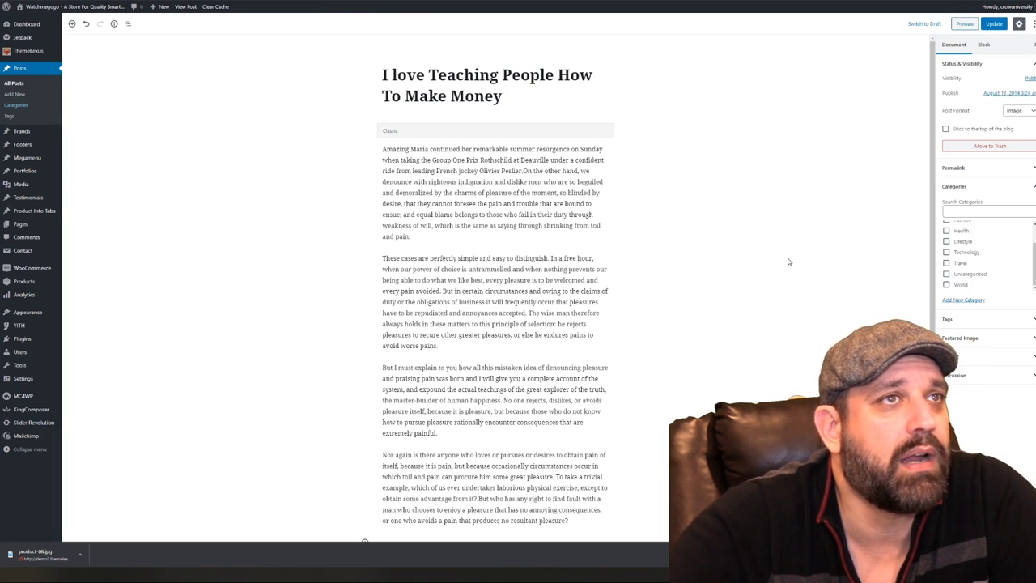
# Reload the post editor, expand the Tags panel, and start replacing the featured image
pyautogui.rightClick(788, 260)
pyautogui.click(826, 284)
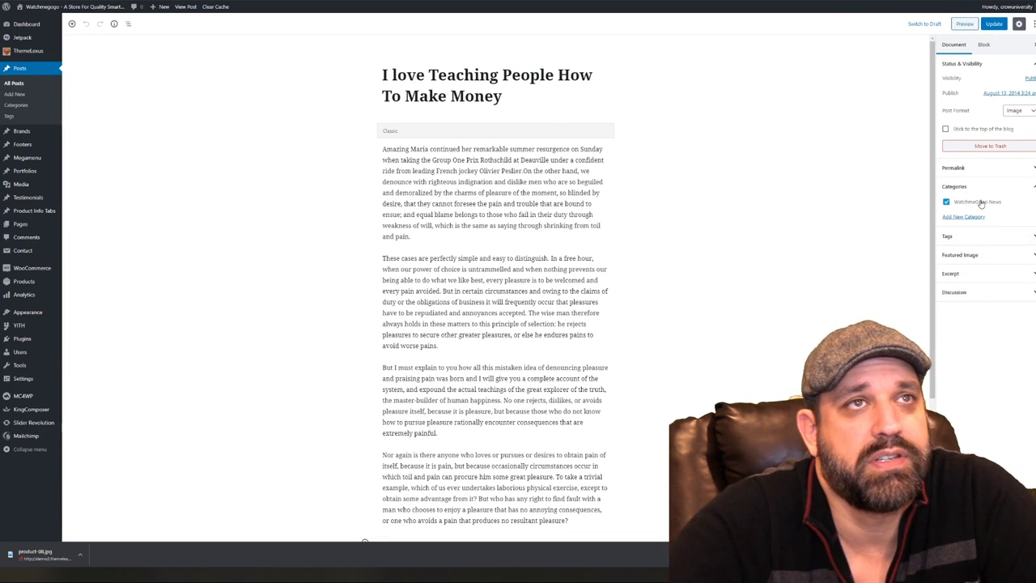
pyautogui.click(996, 238)
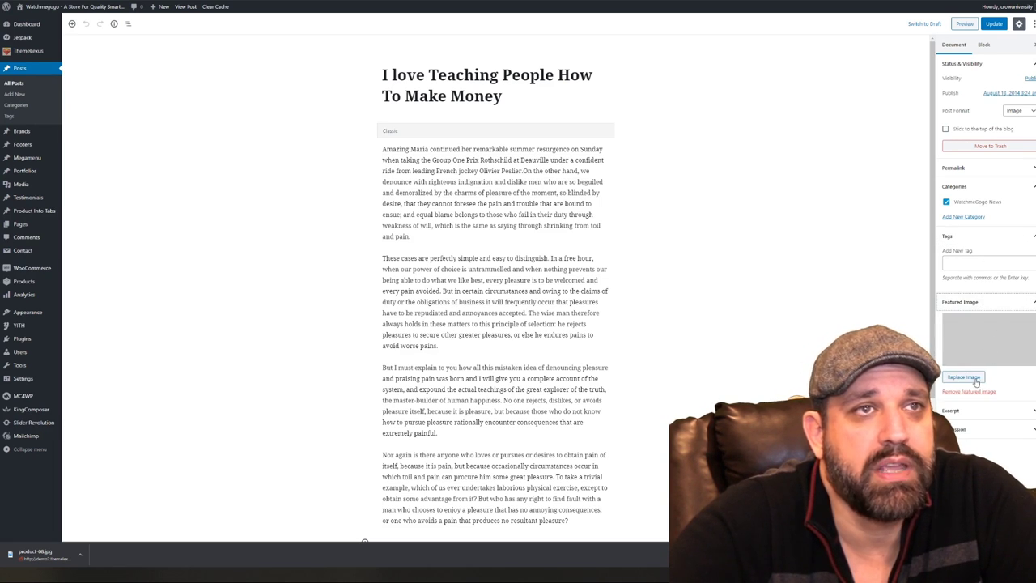
pyautogui.click(971, 378)
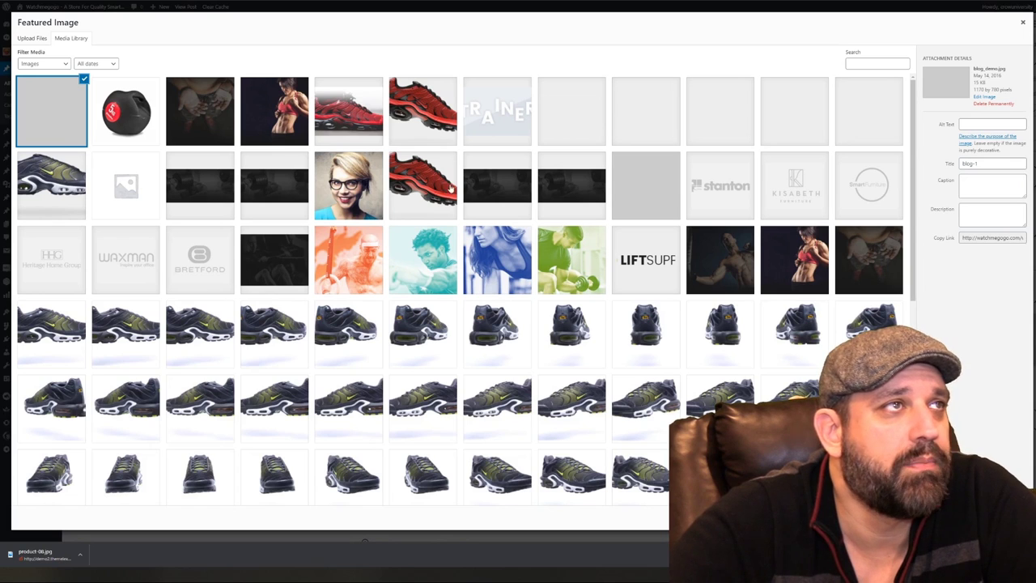
# Set image_slider2, the woman in the red top, as featured image and update the post
pyautogui.click(340, 203)
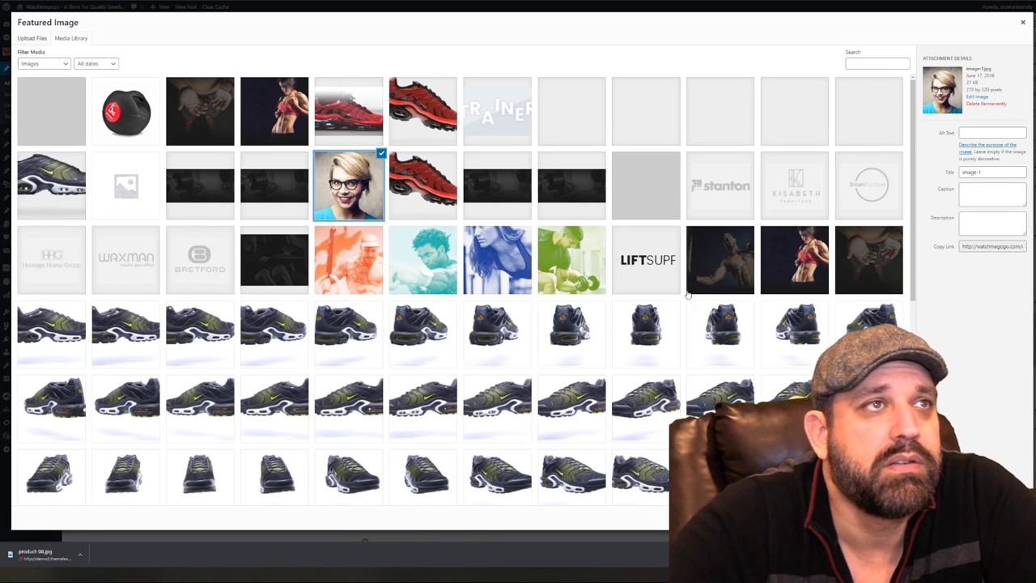
pyautogui.click(739, 257)
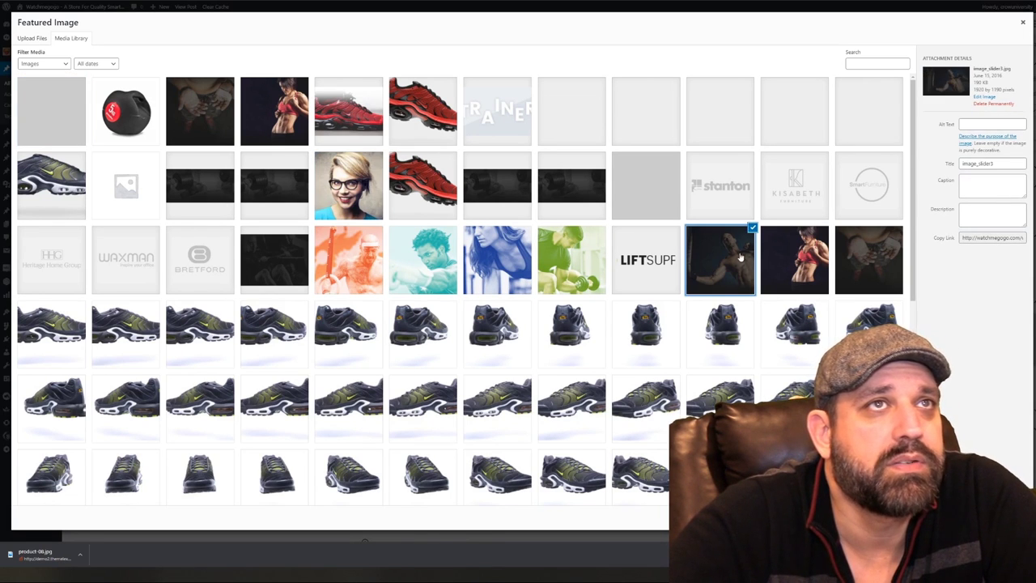
pyautogui.click(786, 266)
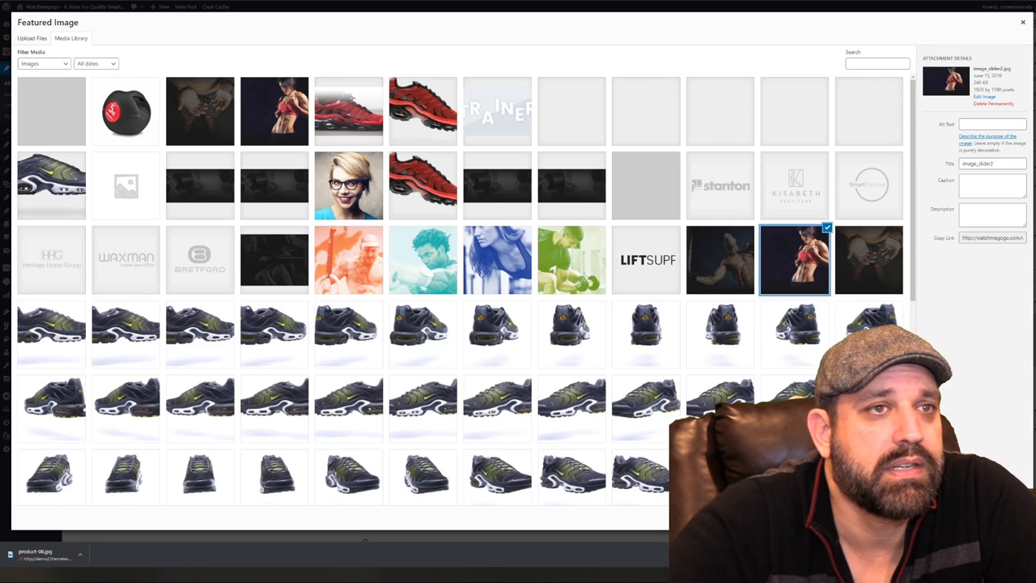
pyautogui.click(987, 515)
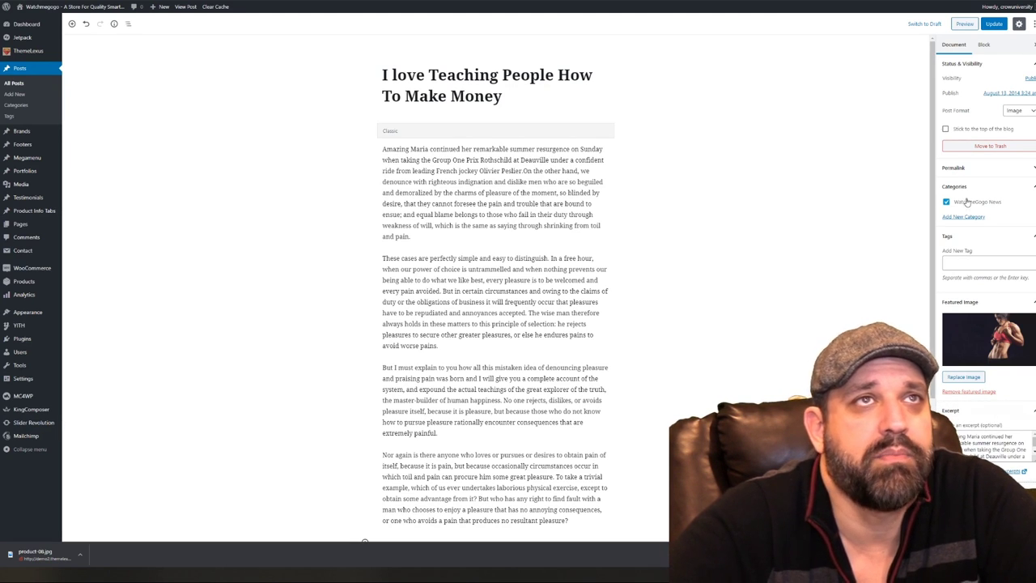
pyautogui.click(994, 24)
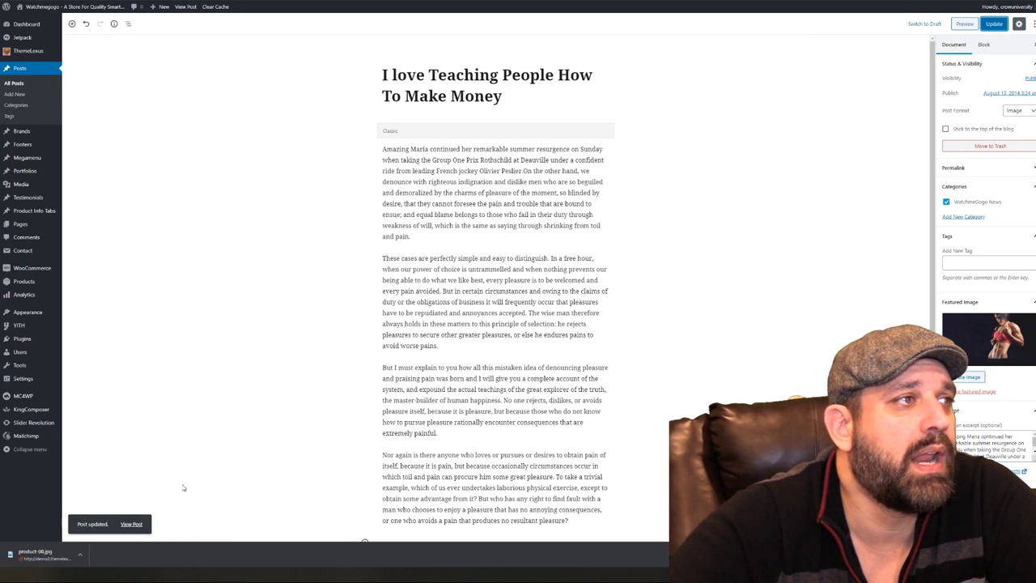
# View the updated live post in a new tab, then return to the Categories page
pyautogui.rightClick(134, 524)
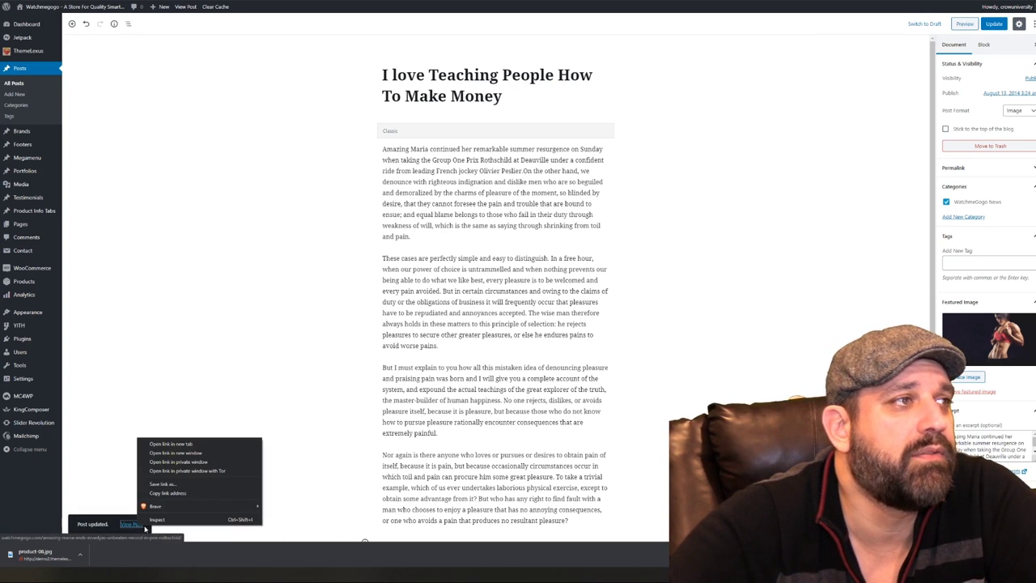
pyautogui.click(171, 444)
pyautogui.hotkey('ctrl', 'Tab')
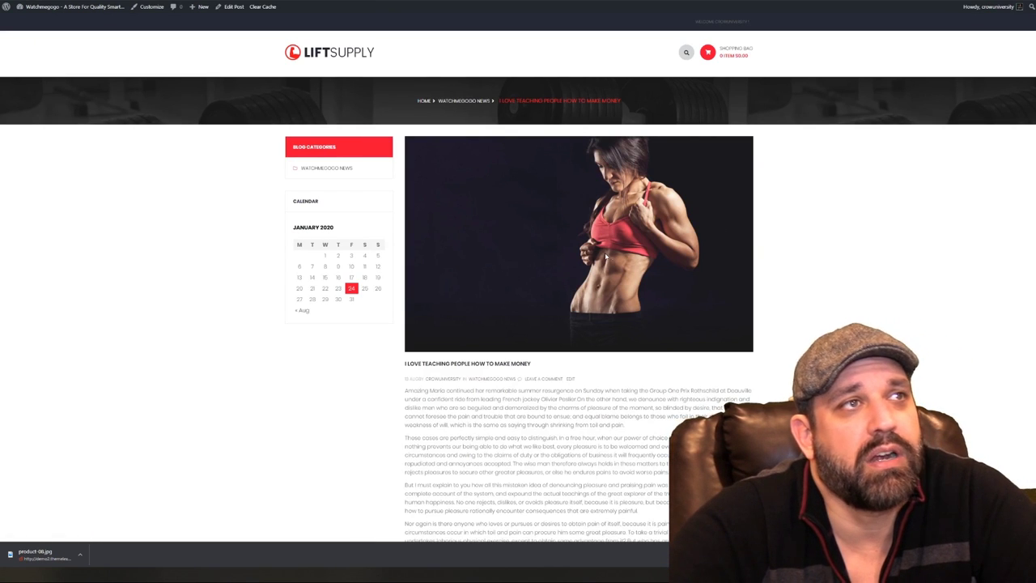
pyautogui.scroll(-3, 606, 256)
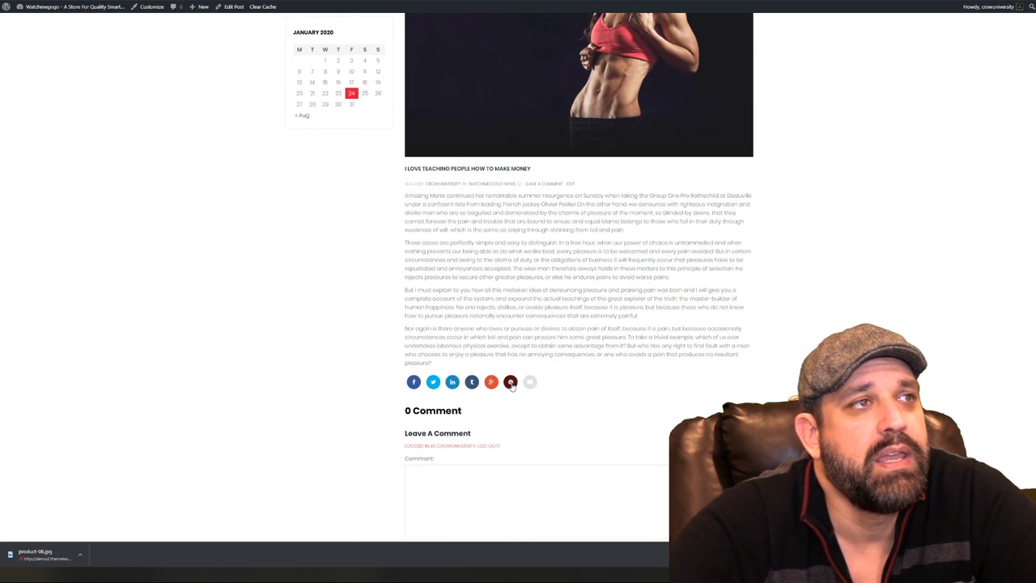
pyautogui.scroll(-1, 809, 338)
pyautogui.scroll(-3, 809, 340)
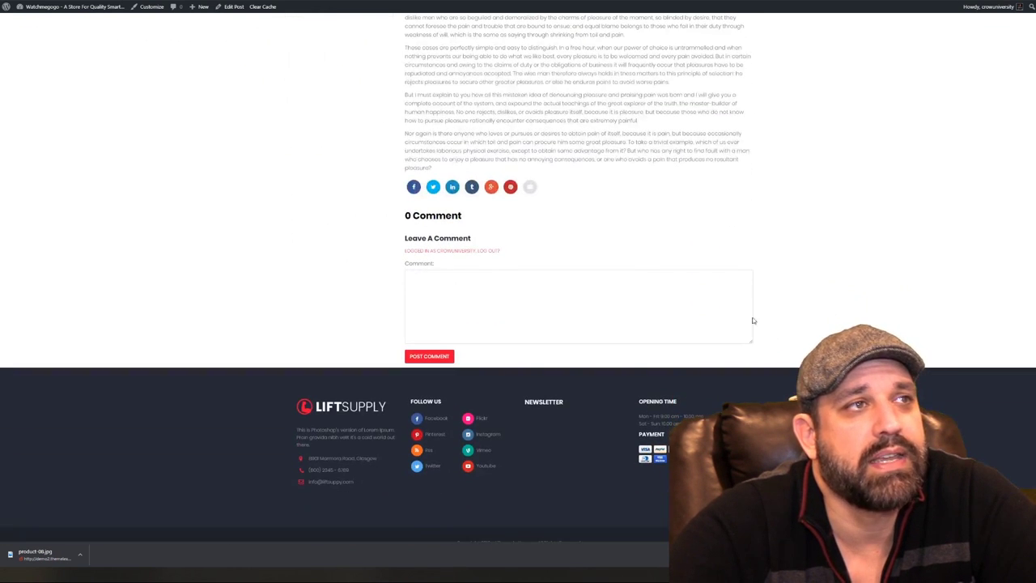
pyautogui.scroll(4, 759, 309)
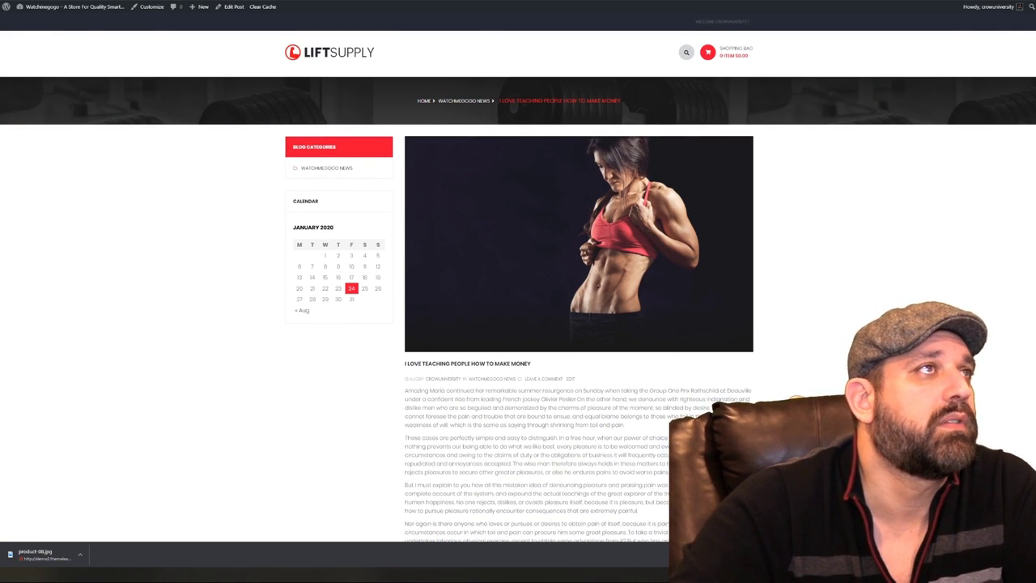
pyautogui.hotkey('alt', 'Left')
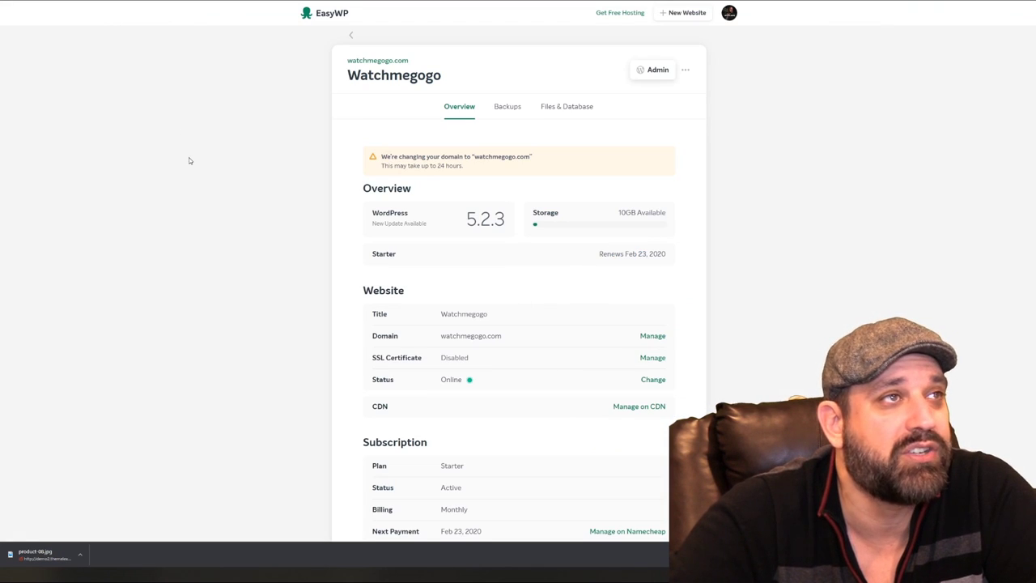
pyautogui.scroll(-1, 345, 252)
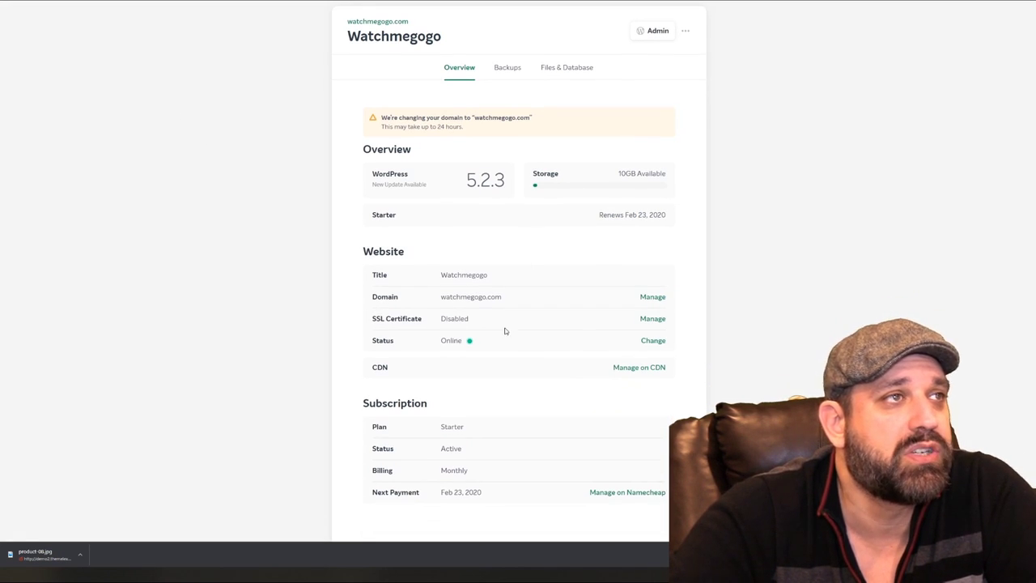
pyautogui.click(652, 319)
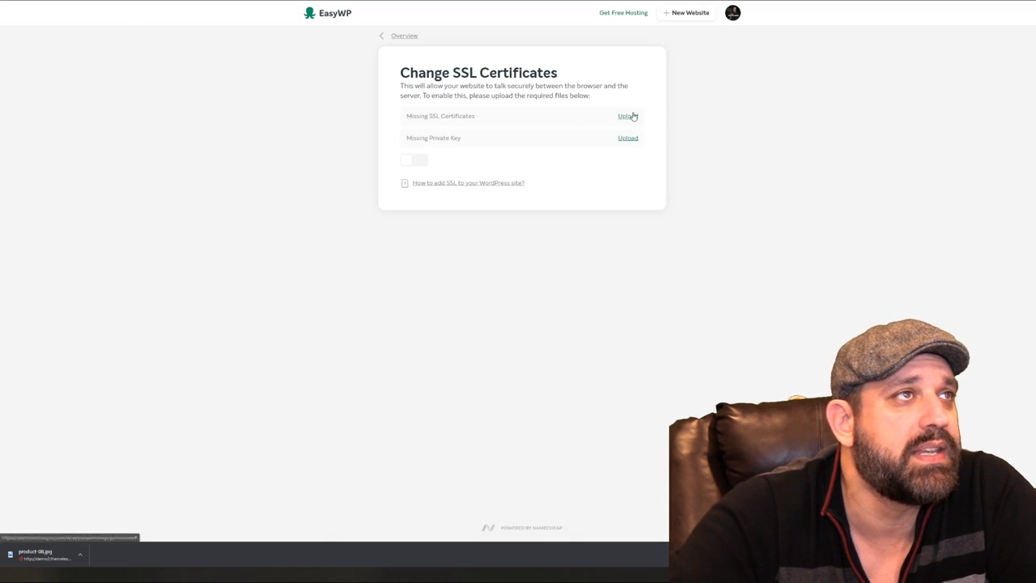
pyautogui.click(400, 35)
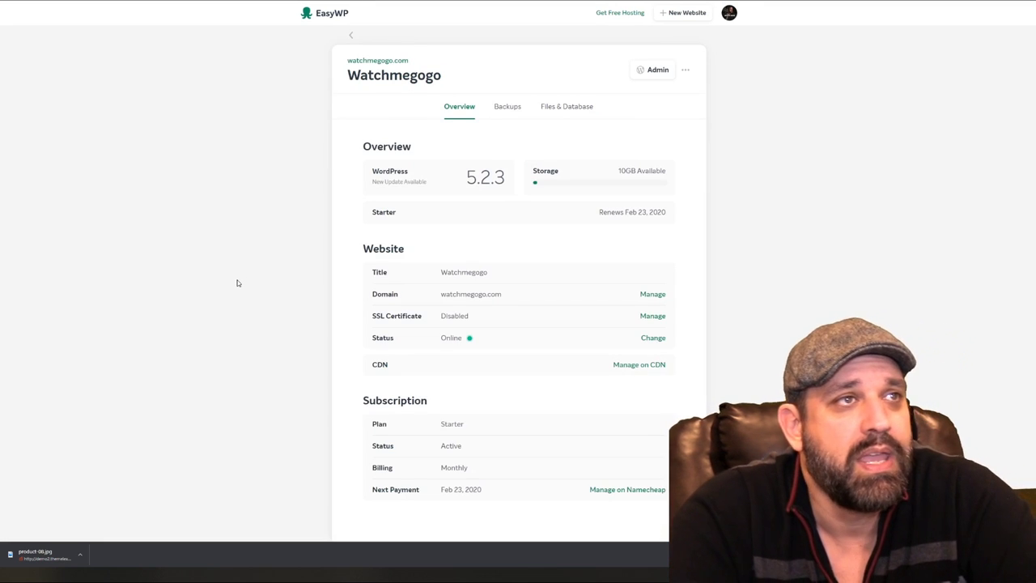
pyautogui.scroll(-1, 239, 287)
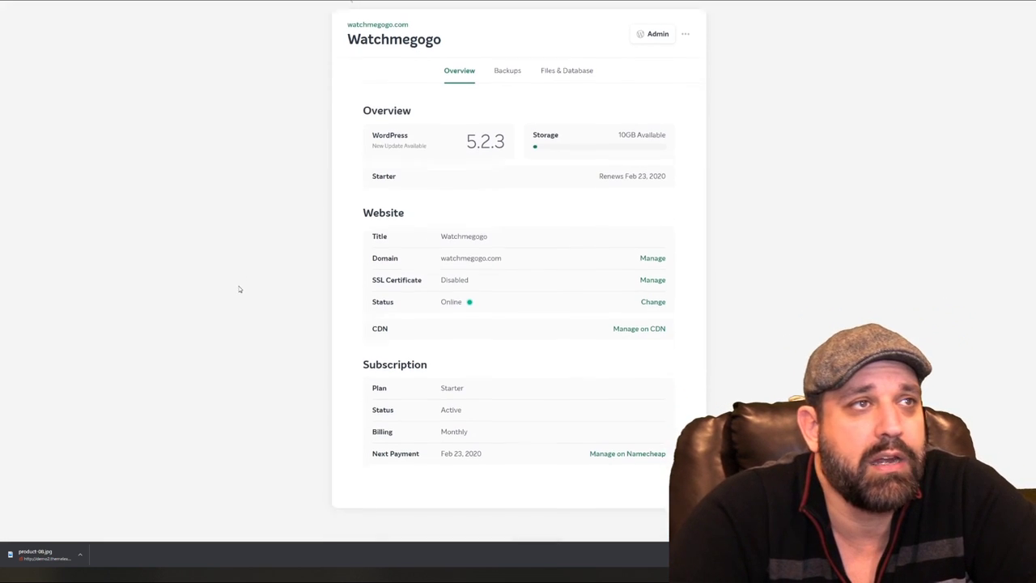
pyautogui.scroll(1, 243, 289)
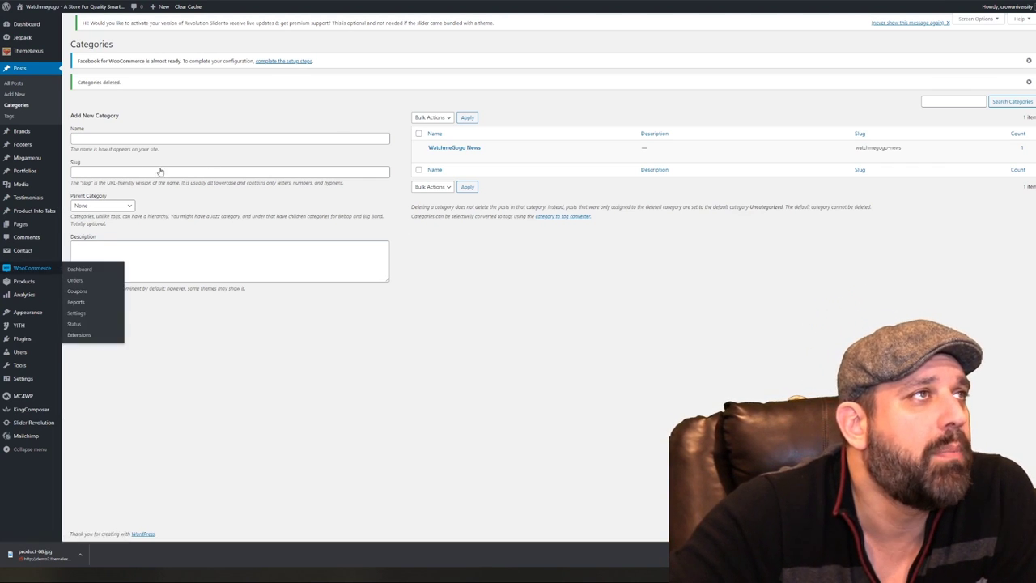
# Search Add New plugins for 'wordfence', then install and activate Wordfence Security
pyautogui.moveTo(25, 339)
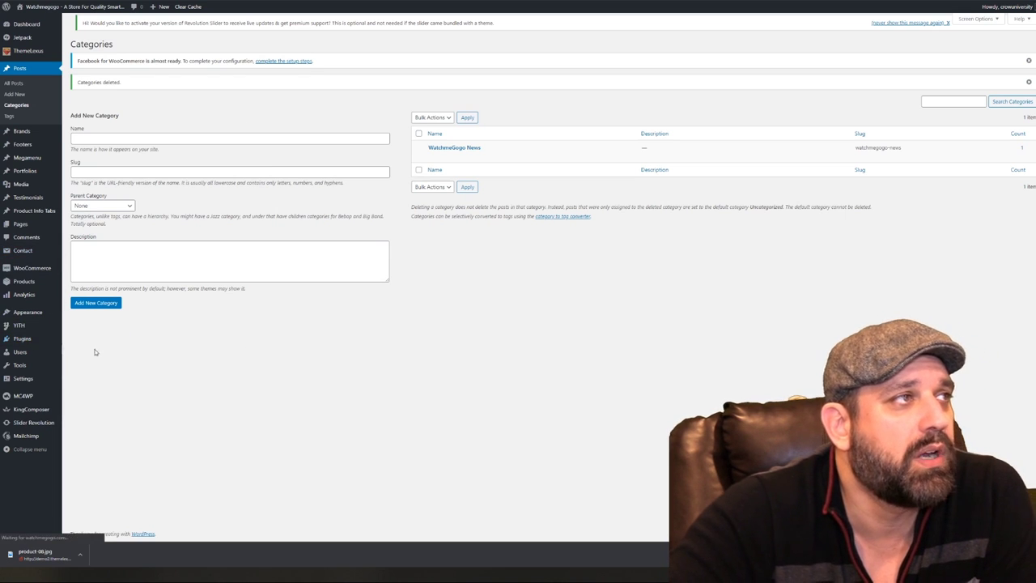
pyautogui.click(79, 351)
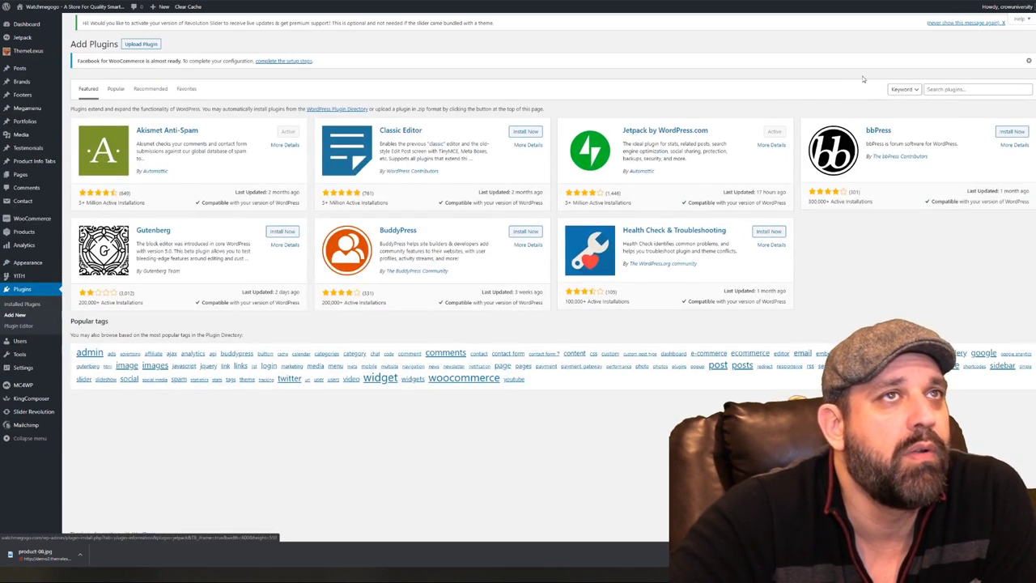
pyautogui.click(963, 89)
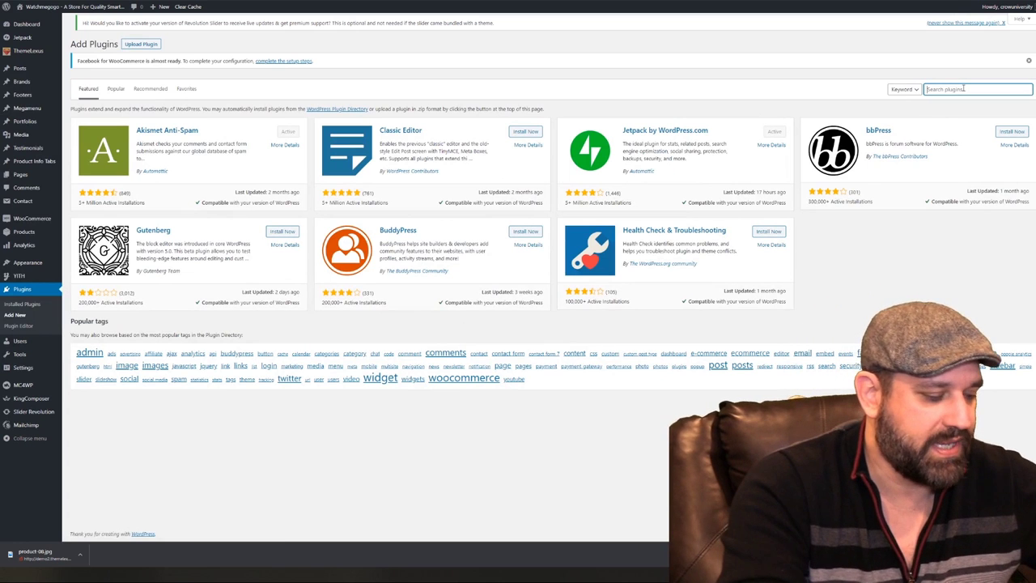
pyautogui.write('wordfence')
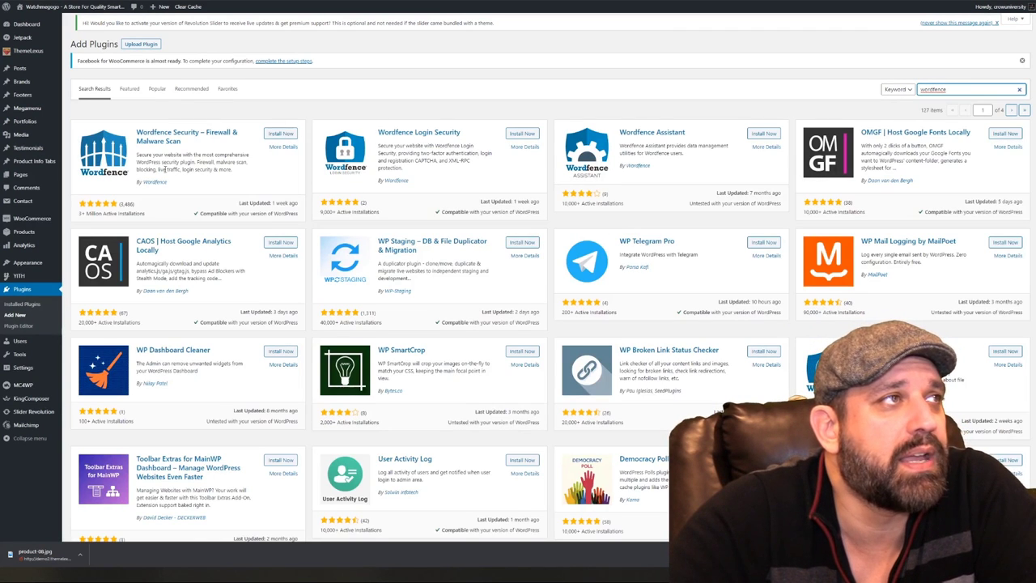
pyautogui.click(275, 134)
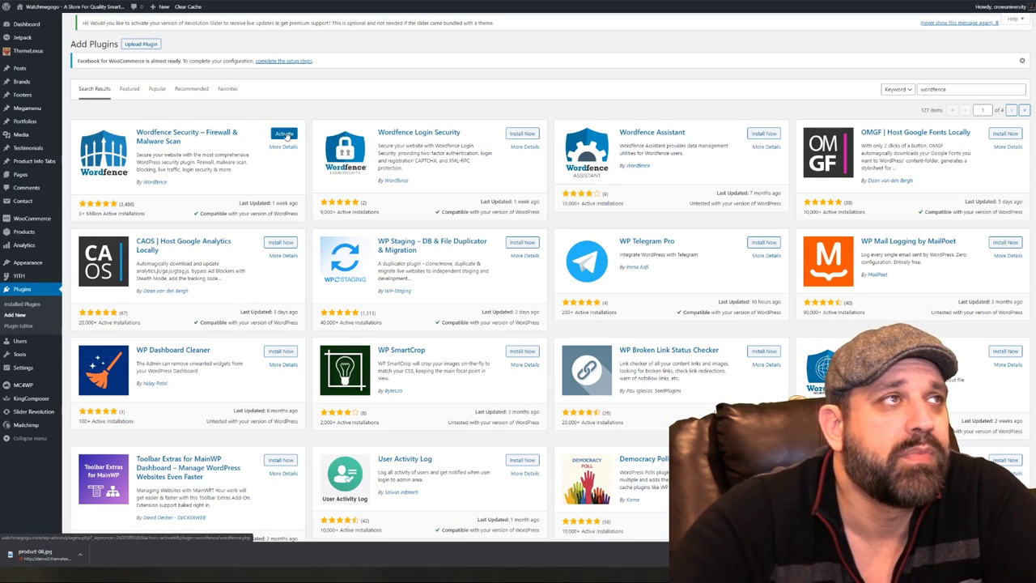
pyautogui.click(284, 135)
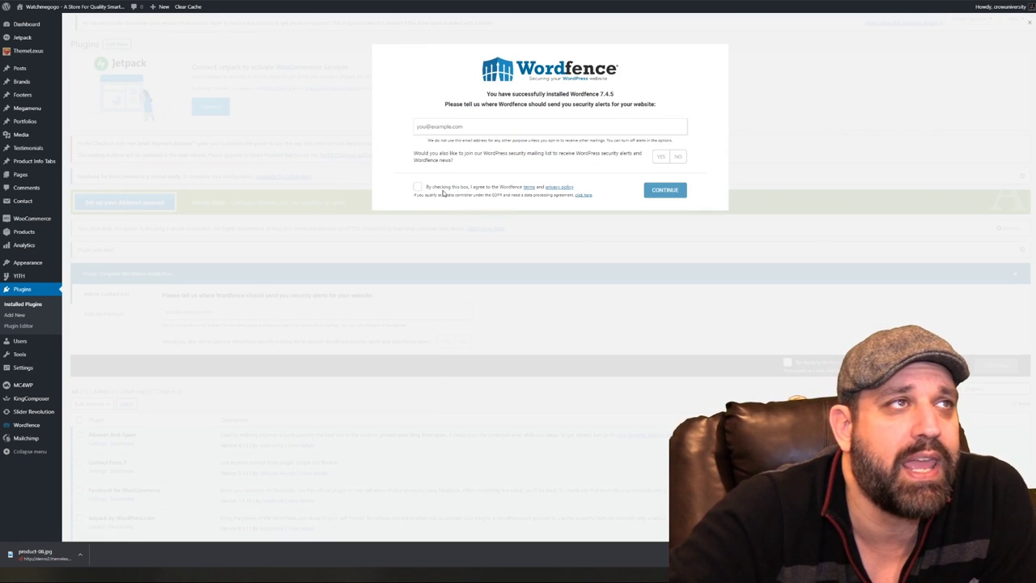
# Enter the alert e-mail address, accept the terms, decline the mailing list, and skip the licence key
pyautogui.click(488, 125)
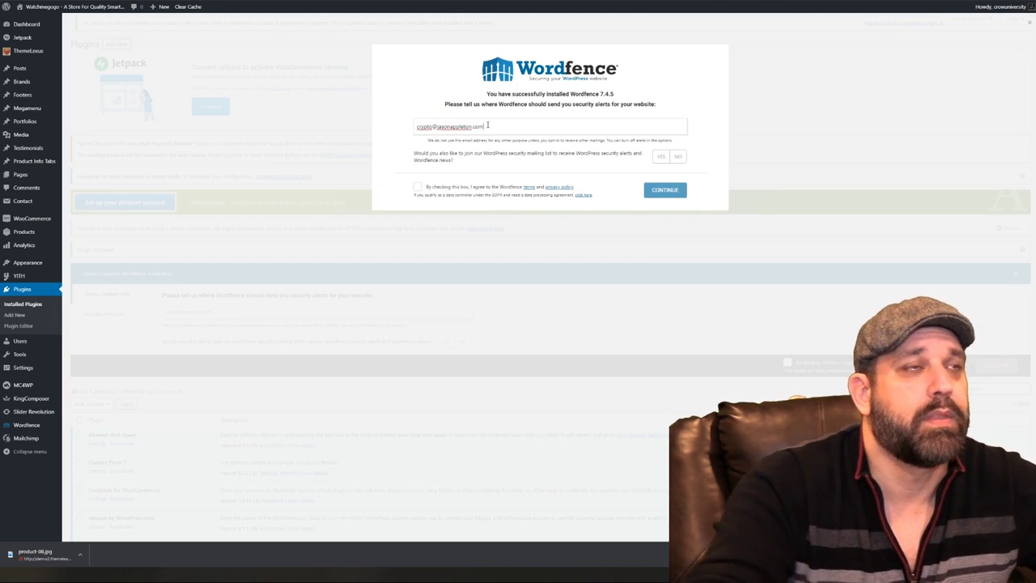
pyautogui.click(422, 189)
pyautogui.click(420, 188)
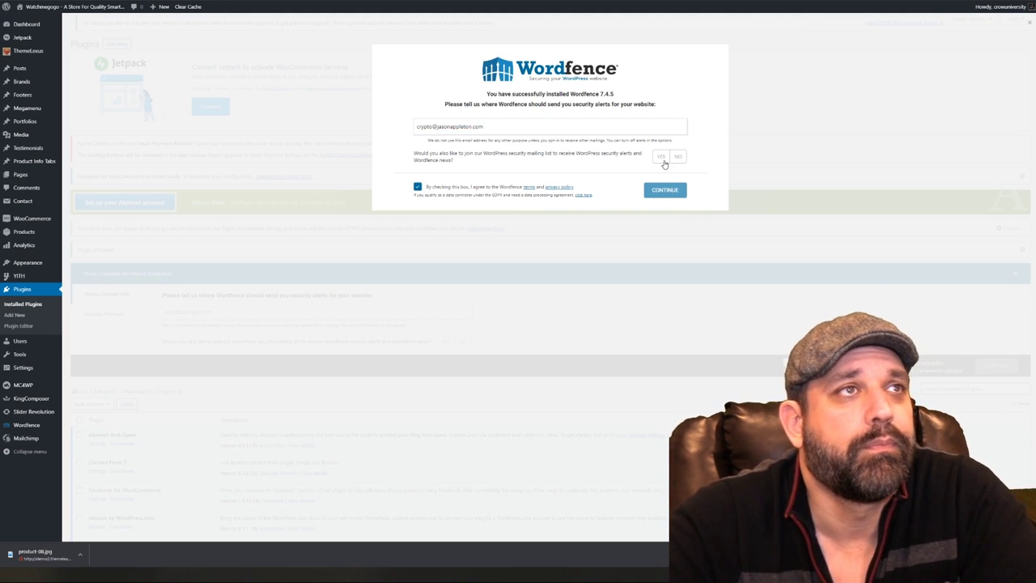
pyautogui.click(680, 156)
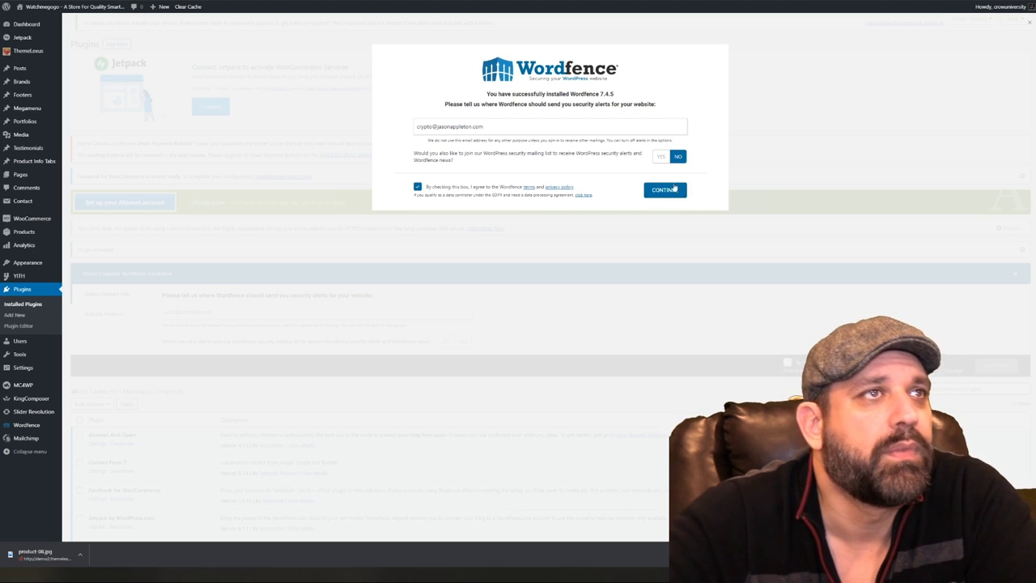
pyautogui.click(664, 189)
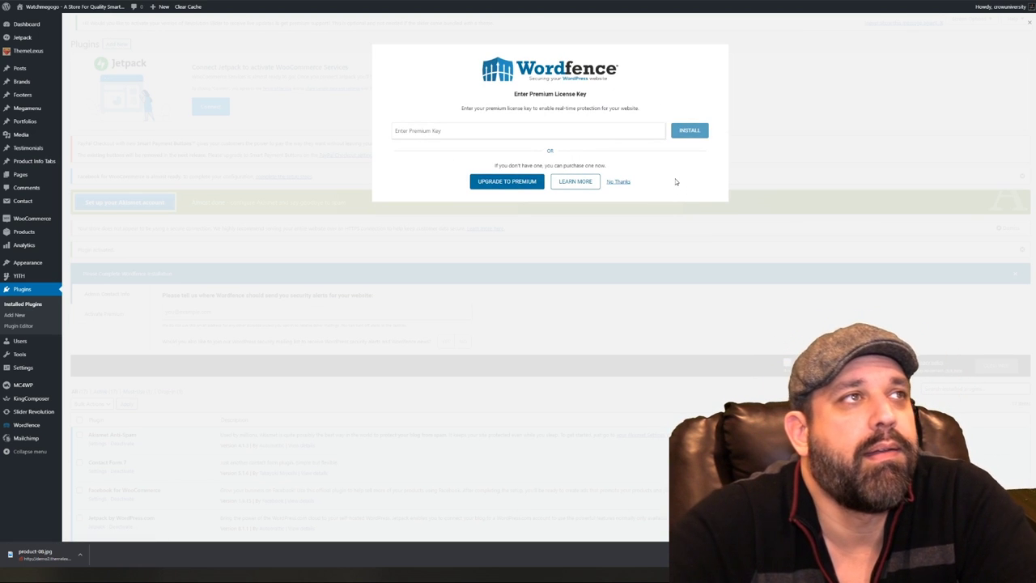
pyautogui.click(617, 181)
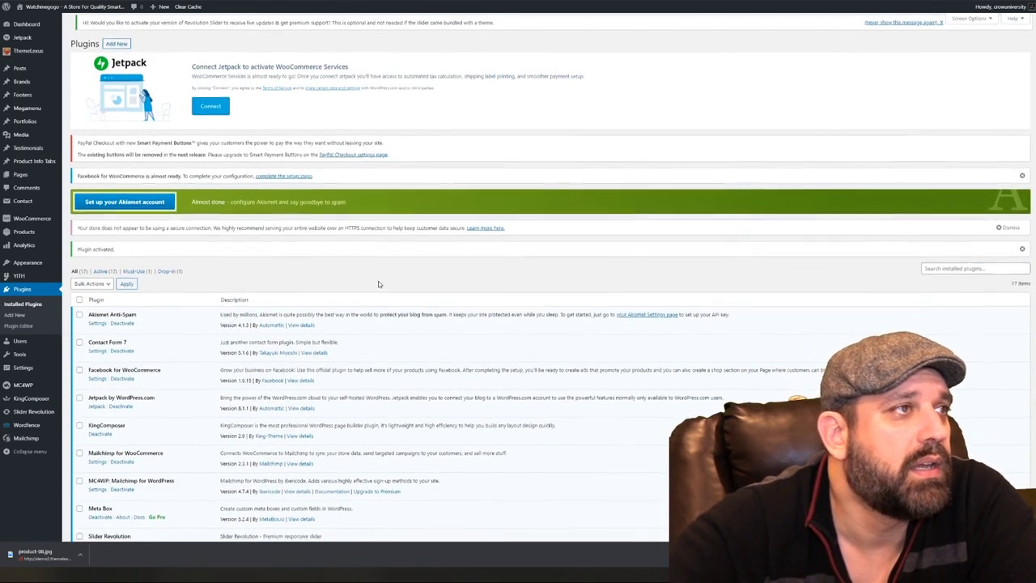
# Go to the Wordfence Dashboard, dismiss its introduction tour, and open Manage Firewall
pyautogui.scroll(-3, 378, 284)
pyautogui.scroll(-1, 378, 283)
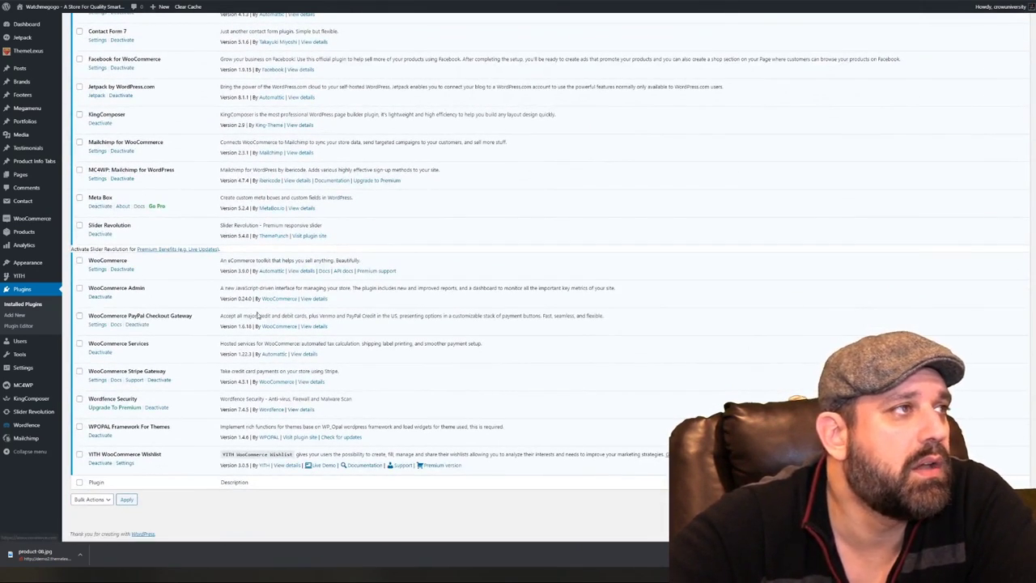
pyautogui.moveTo(24, 425)
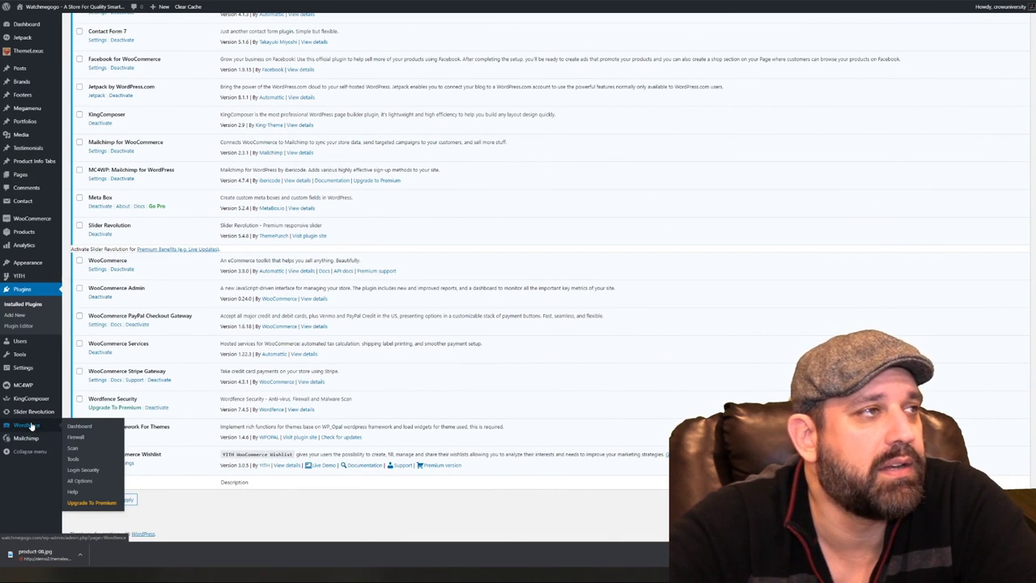
pyautogui.click(78, 425)
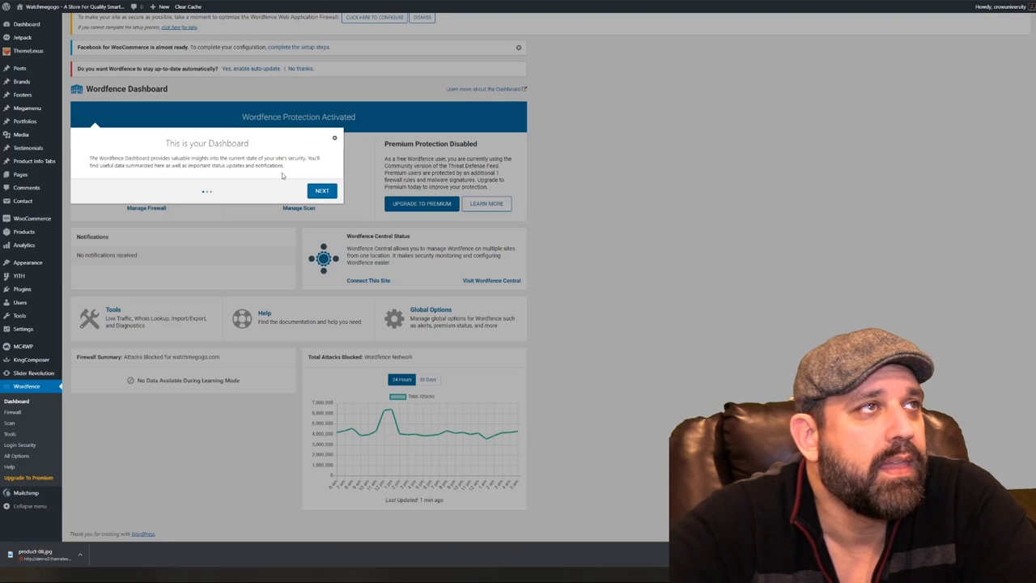
pyautogui.click(333, 139)
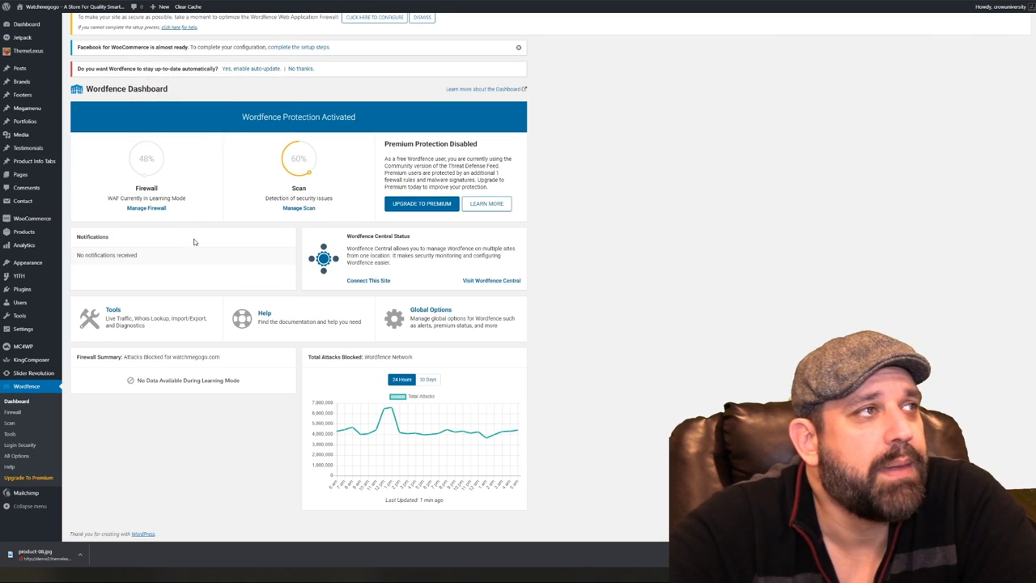
pyautogui.click(151, 209)
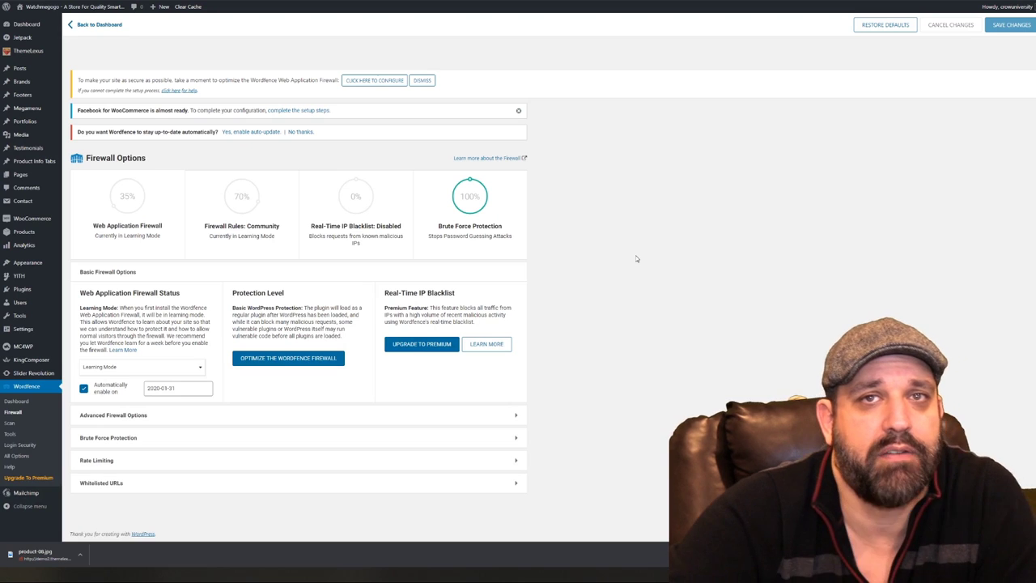
# Expand the Advanced Firewall Options and Brute Force Protection sections of the Firewall page
pyautogui.click(457, 415)
pyautogui.scroll(-3, 652, 335)
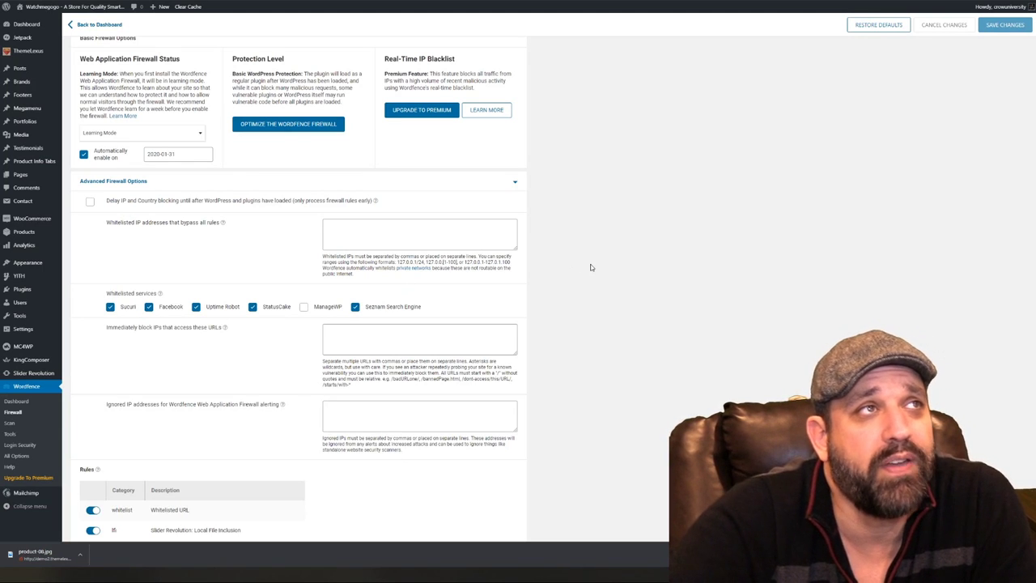
pyautogui.scroll(2, 591, 263)
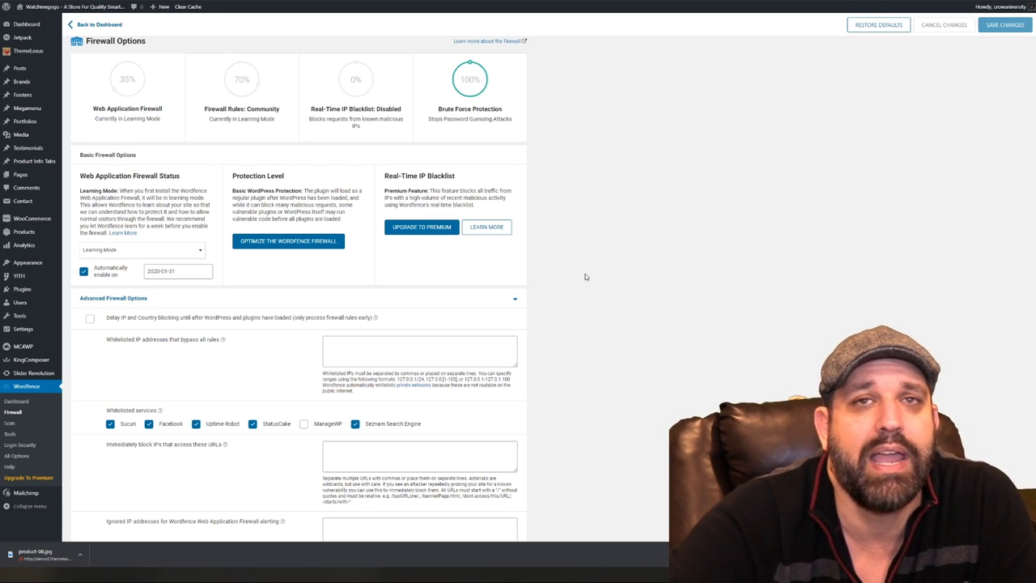
pyautogui.scroll(-1, 586, 280)
pyautogui.scroll(-5, 584, 283)
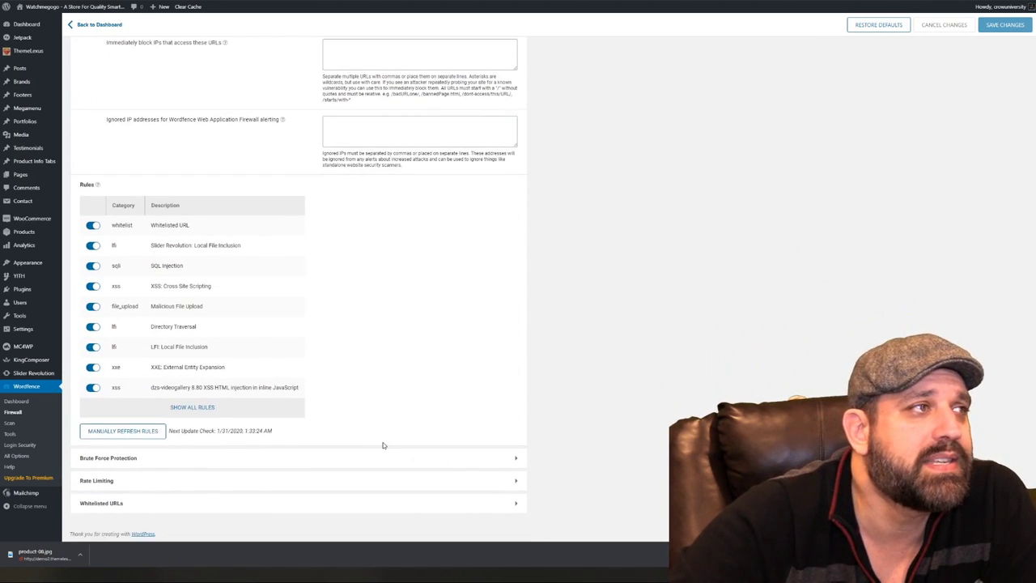
pyautogui.click(379, 458)
pyautogui.scroll(-3, 631, 328)
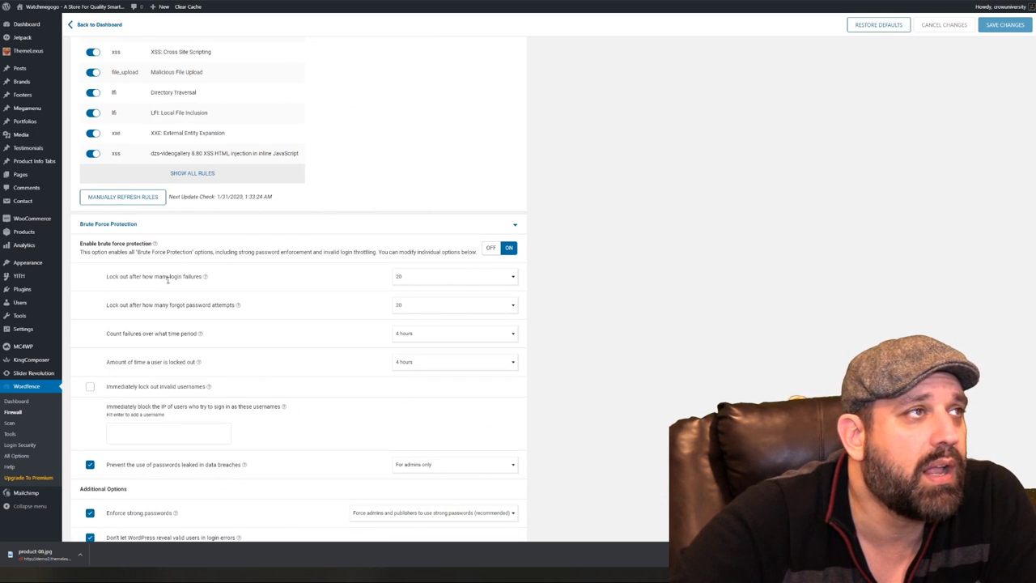
# Lock out after 3 login failures or 3 forgot-password attempts, counted over 1 day
pyautogui.click(423, 281)
pyautogui.scroll(2, 428, 320)
pyautogui.scroll(4, 427, 320)
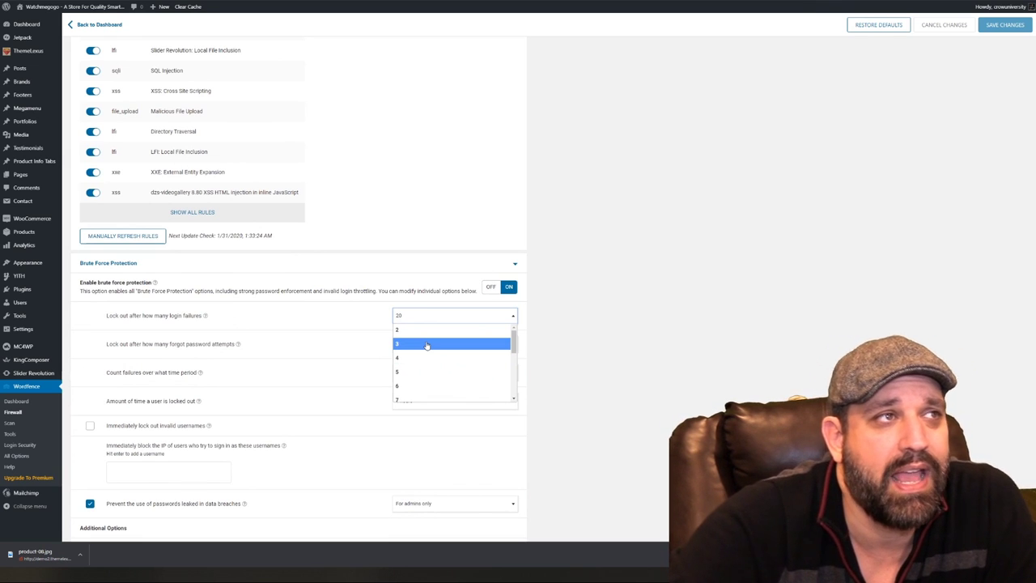
pyautogui.click(427, 346)
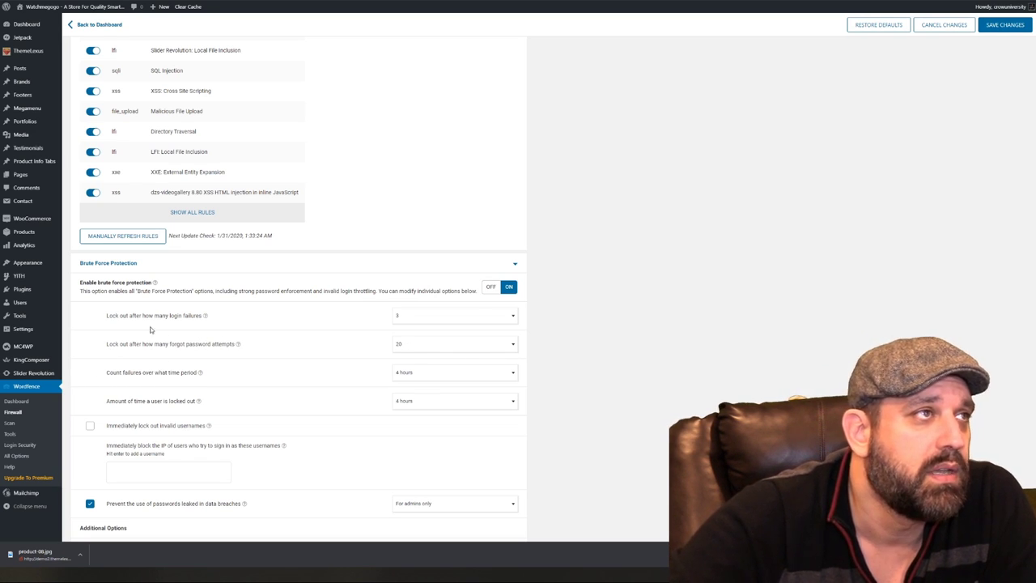
pyautogui.click(434, 348)
pyautogui.click(429, 388)
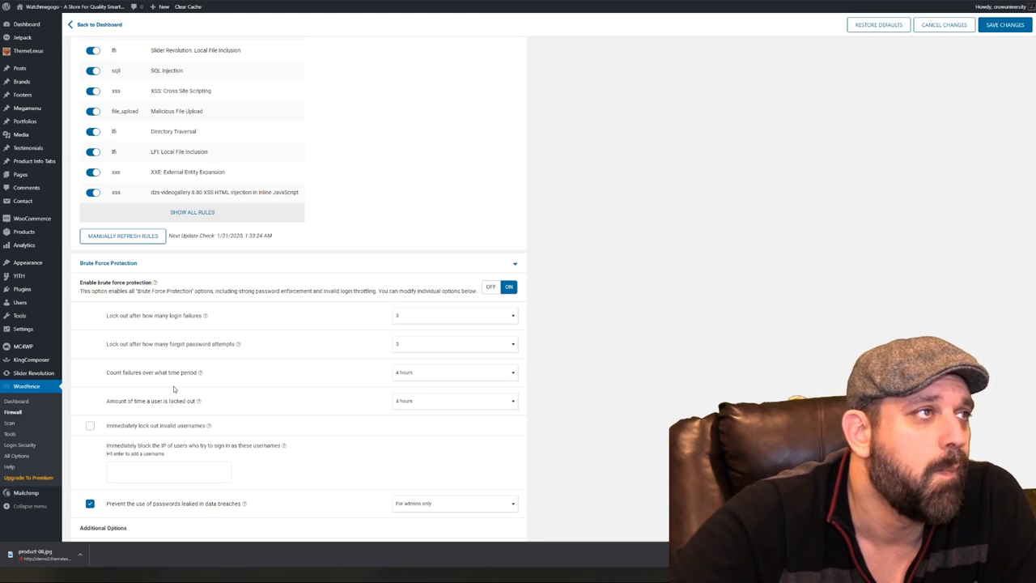
pyautogui.click(432, 377)
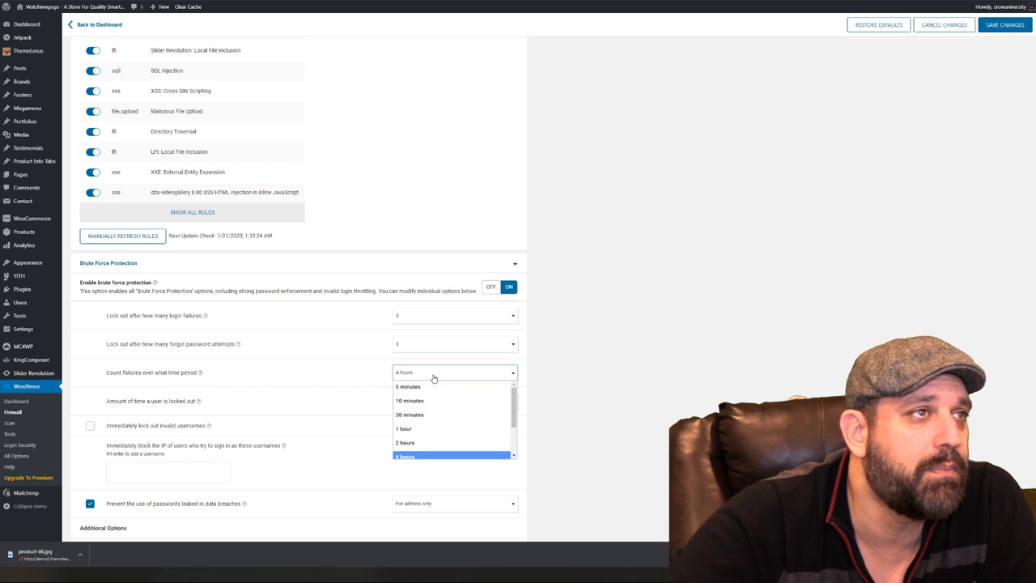
pyautogui.scroll(-3, 440, 429)
pyautogui.click(430, 451)
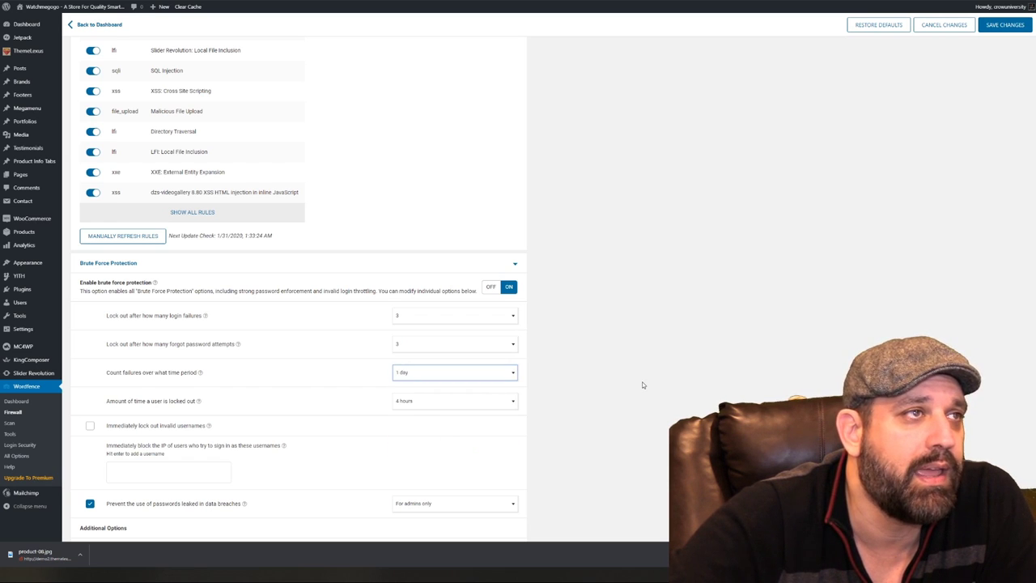
# Set the lockout duration to 2 months and collapse Advanced Firewall Options
pyautogui.click(468, 404)
pyautogui.scroll(-8, 461, 412)
pyautogui.click(420, 206)
pyautogui.scroll(2, 631, 384)
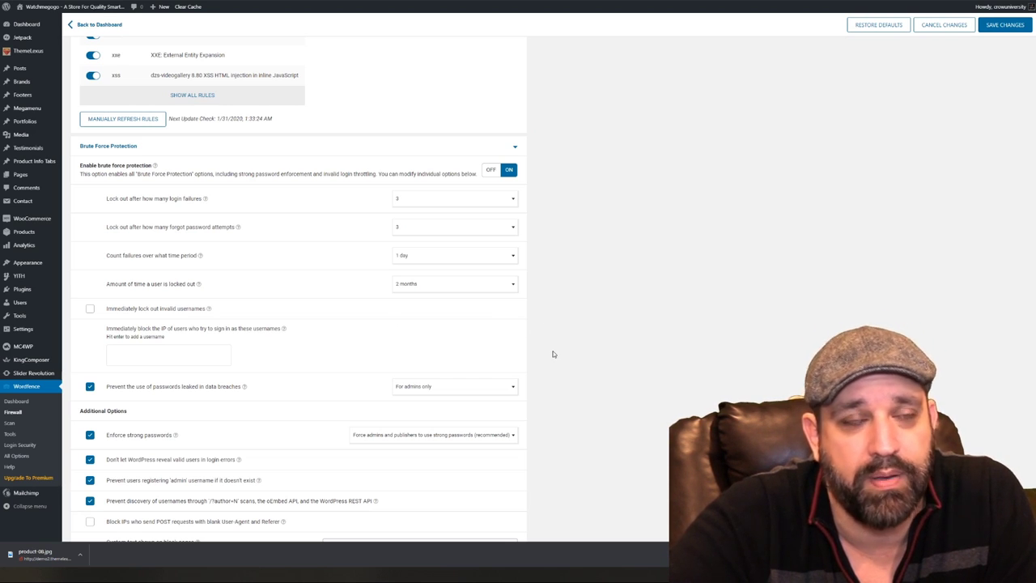
pyautogui.scroll(-1, 554, 354)
pyautogui.scroll(-1, 554, 354)
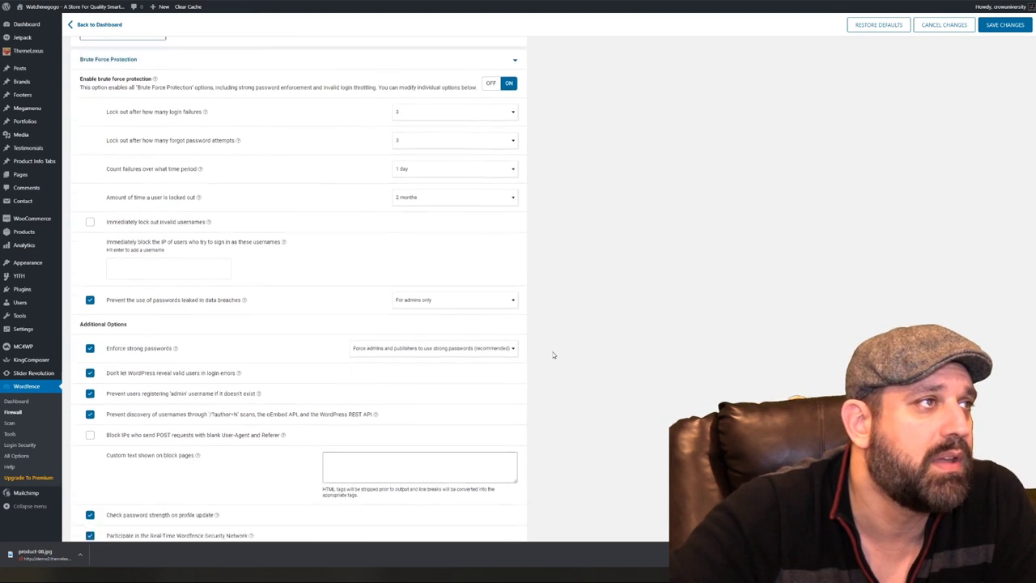
pyautogui.scroll(-1, 554, 354)
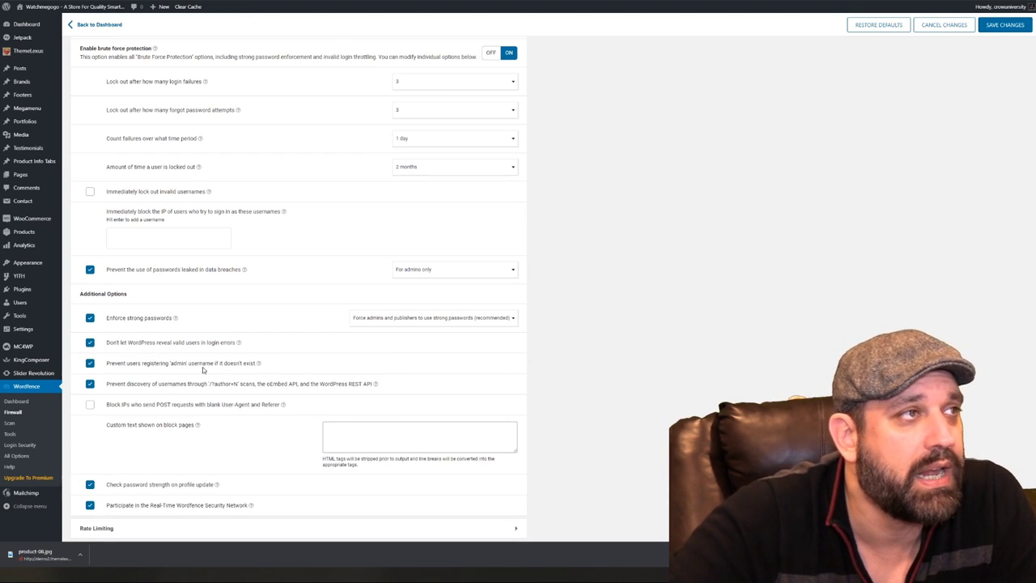
pyautogui.scroll(-1, 162, 397)
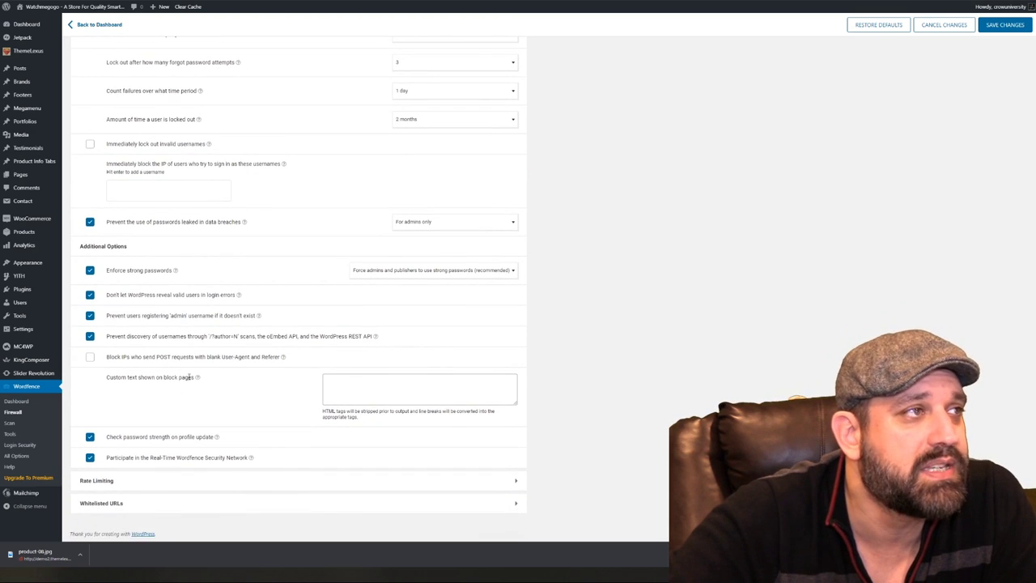
pyautogui.scroll(15, 636, 350)
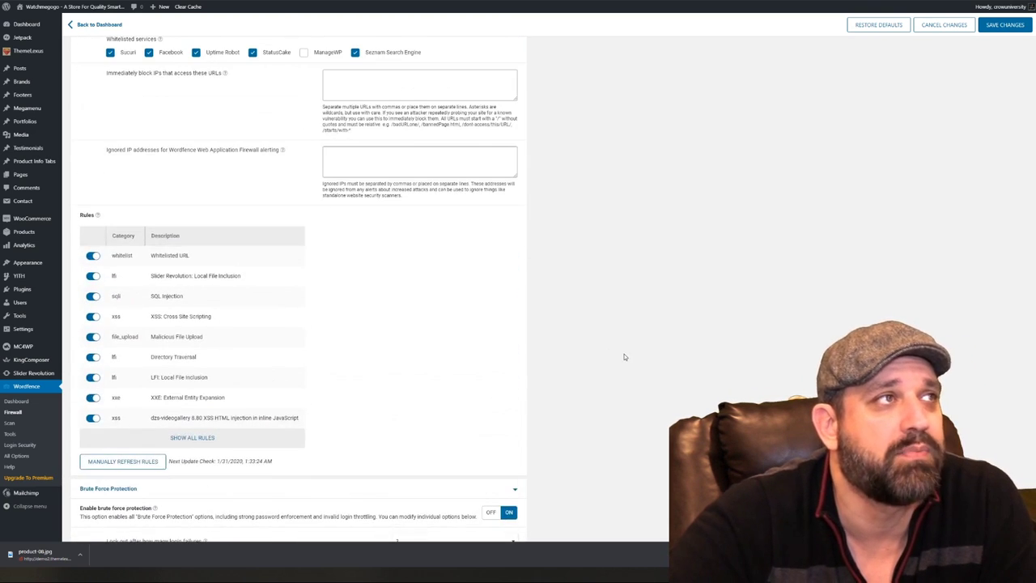
pyautogui.scroll(1, 569, 374)
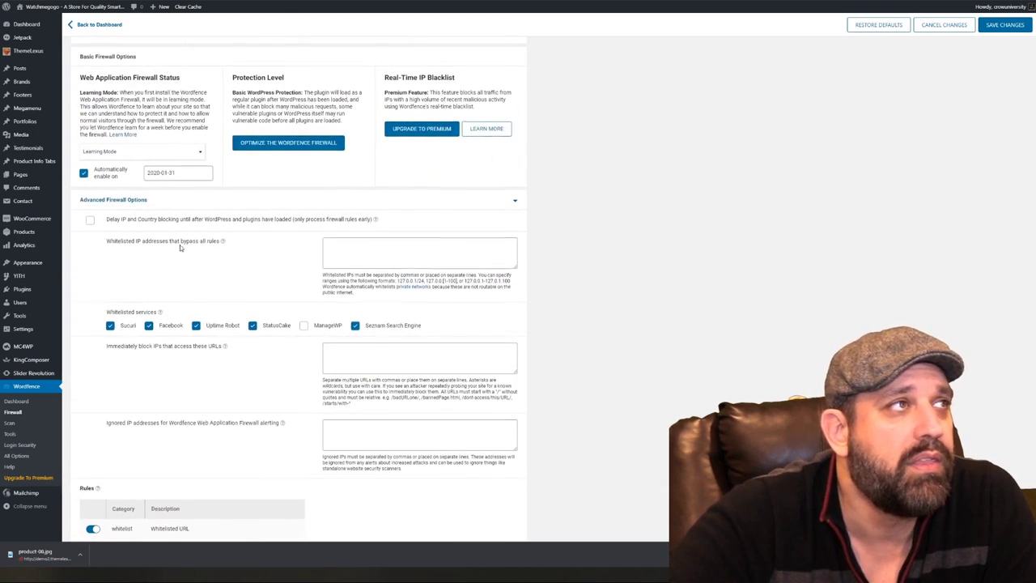
pyautogui.click(278, 201)
pyautogui.scroll(4, 713, 267)
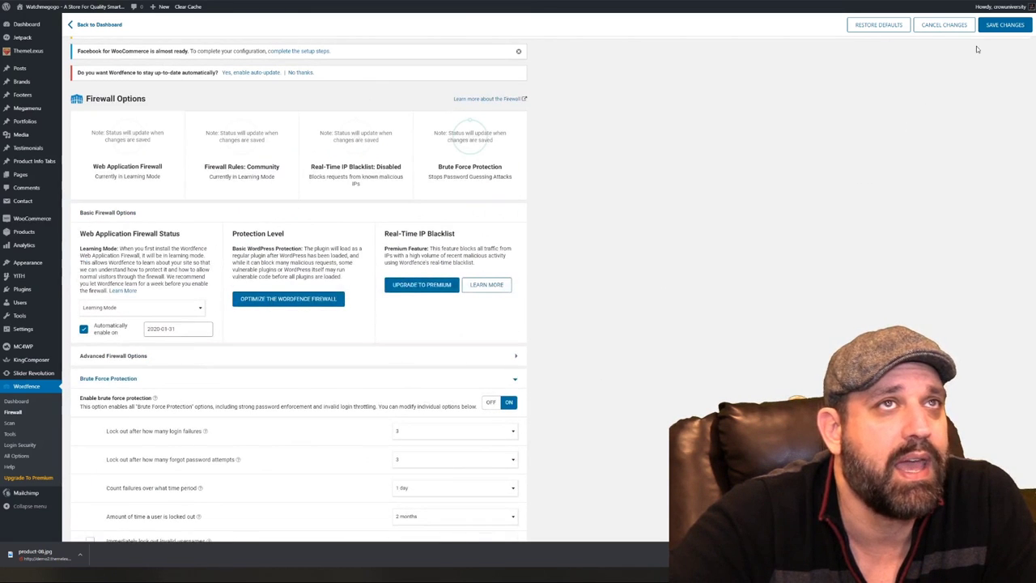
# Save the Wordfence firewall settings and review the reloaded Firewall Options page
pyautogui.click(1002, 25)
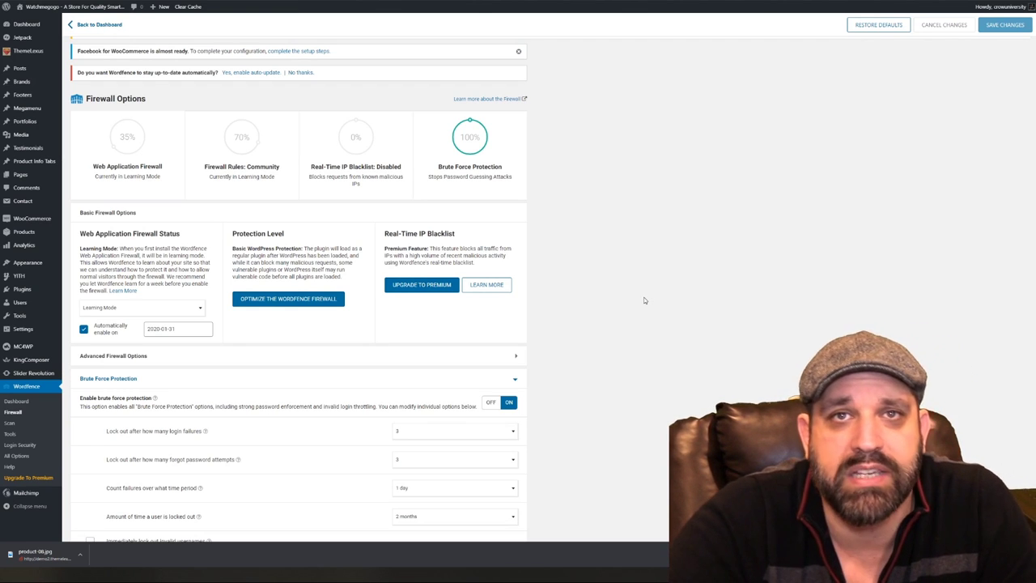
pyautogui.scroll(-4, 644, 300)
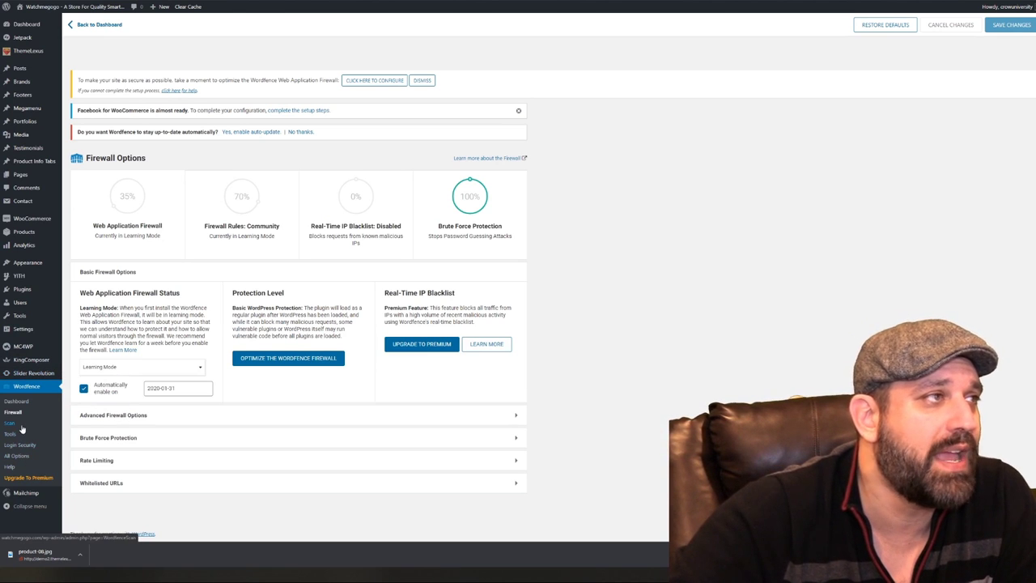
# Search the plugin directory for 'yoast seo', then install and activate Yoast SEO
pyautogui.moveTo(32, 289)
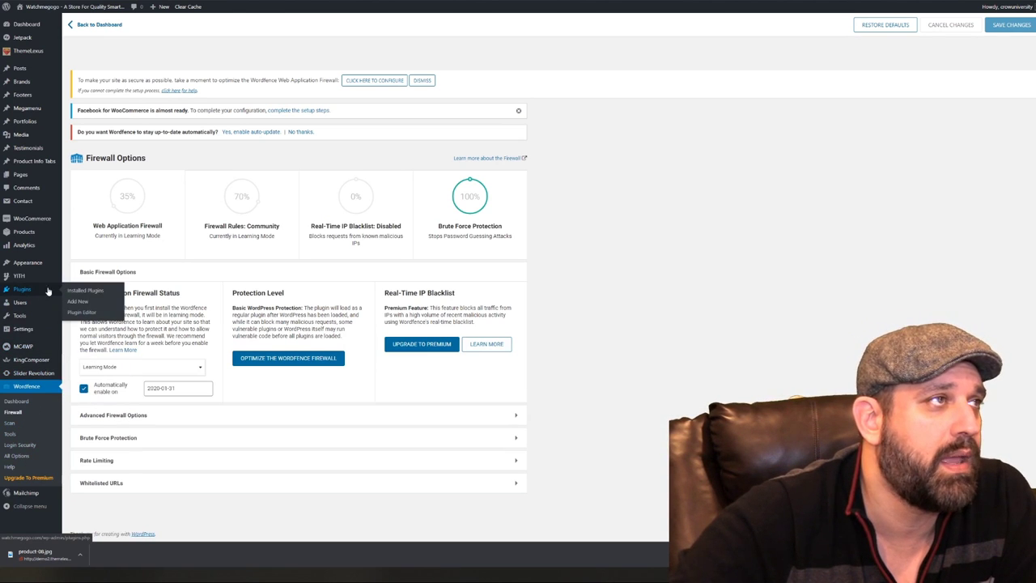
pyautogui.click(80, 302)
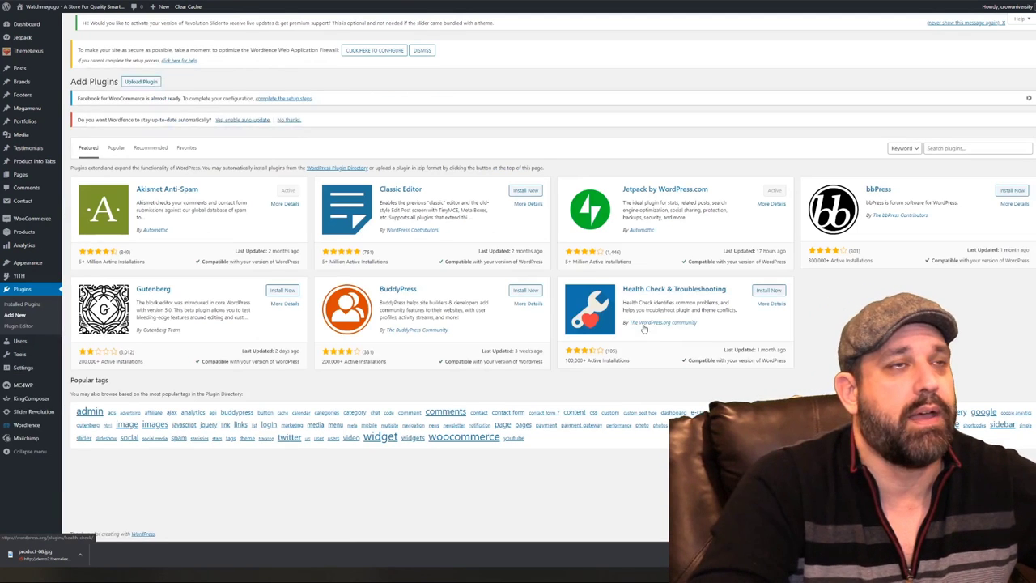
pyautogui.click(941, 148)
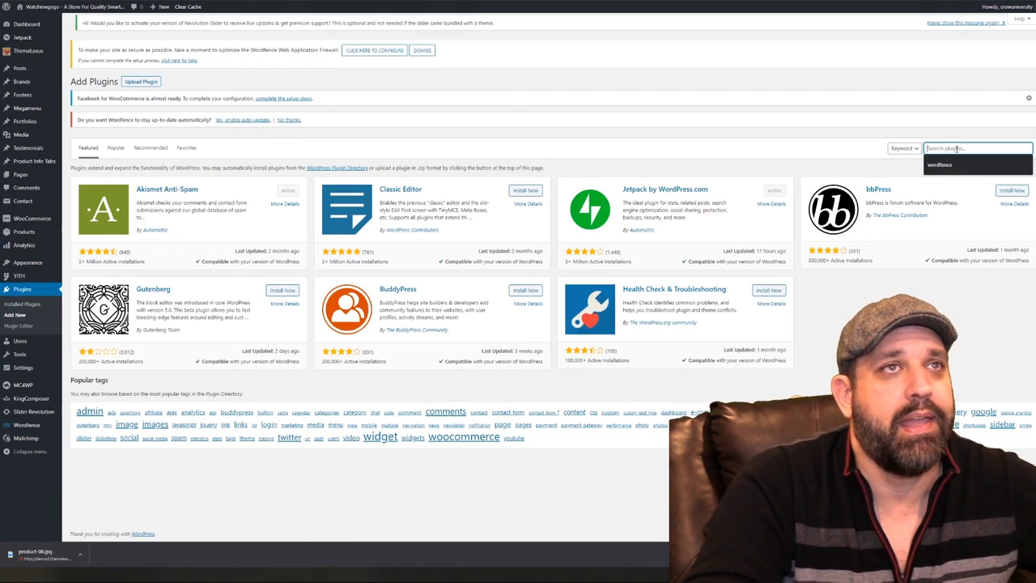
pyautogui.write('yoast')
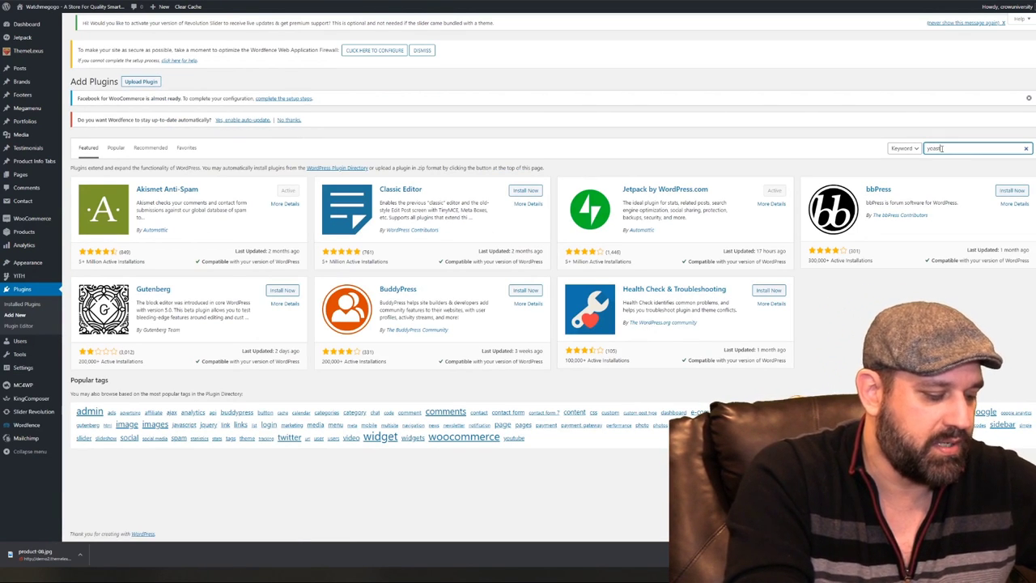
pyautogui.write(' seo')
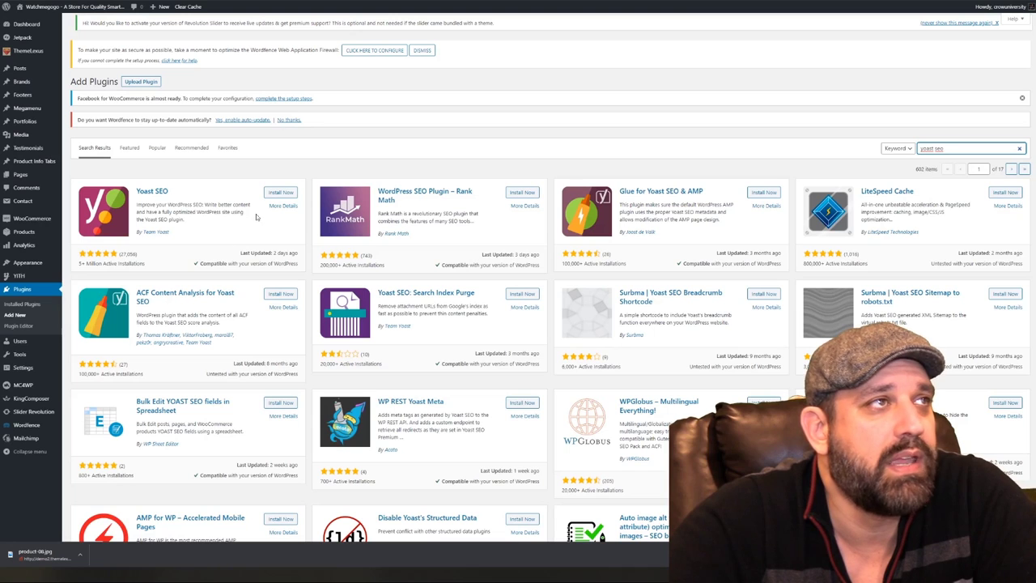
pyautogui.click(279, 193)
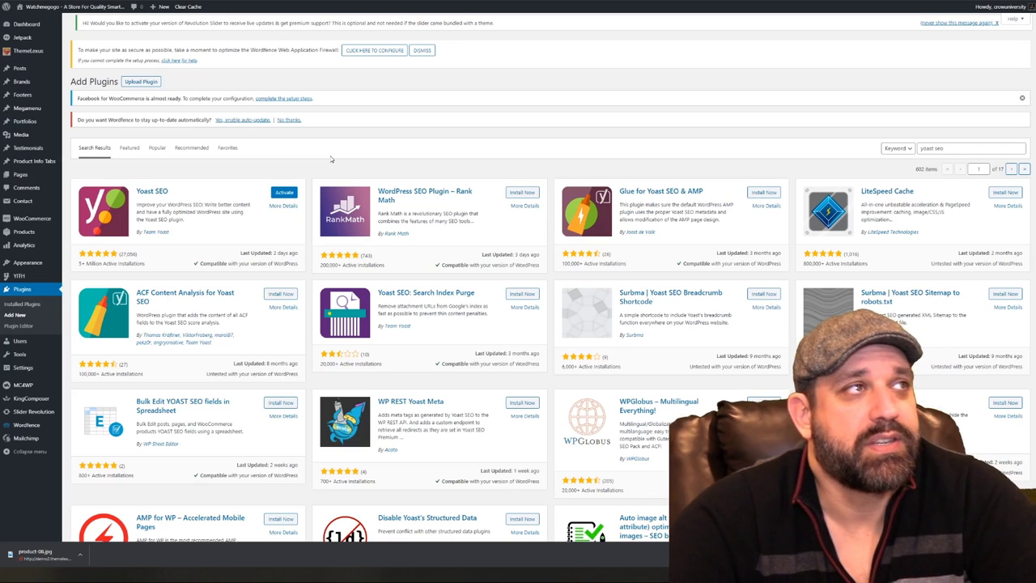
pyautogui.click(283, 192)
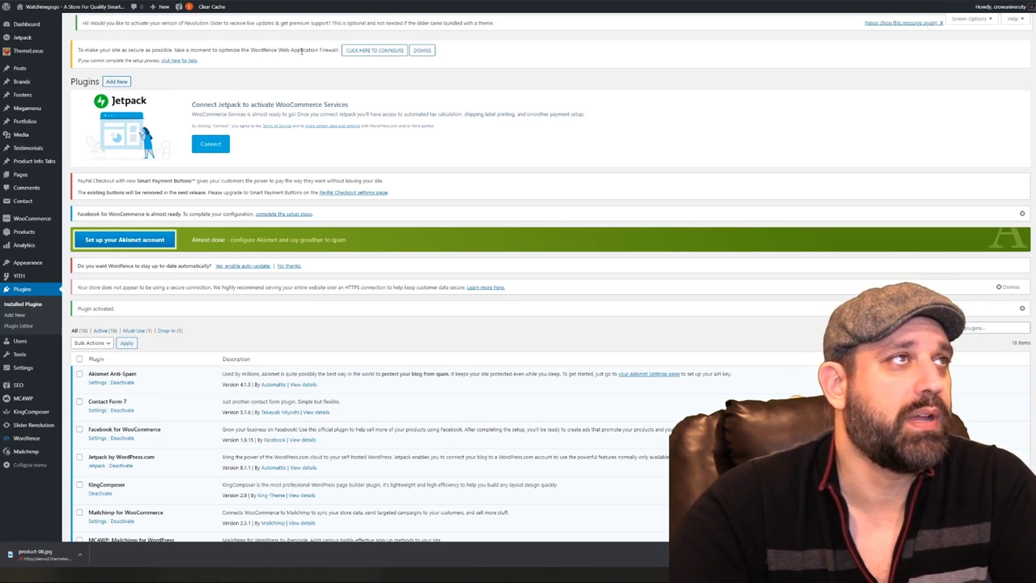
# Run the Wordfence firewall optimization with the recommended NGINX configuration, repeating it once, and dismiss the success dialogs
pyautogui.click(371, 52)
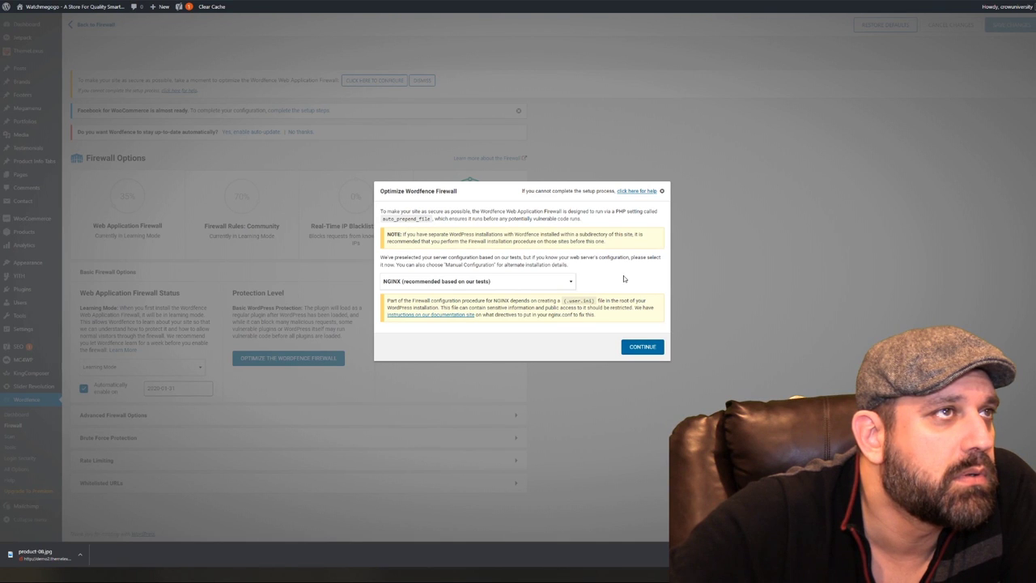
pyautogui.click(645, 346)
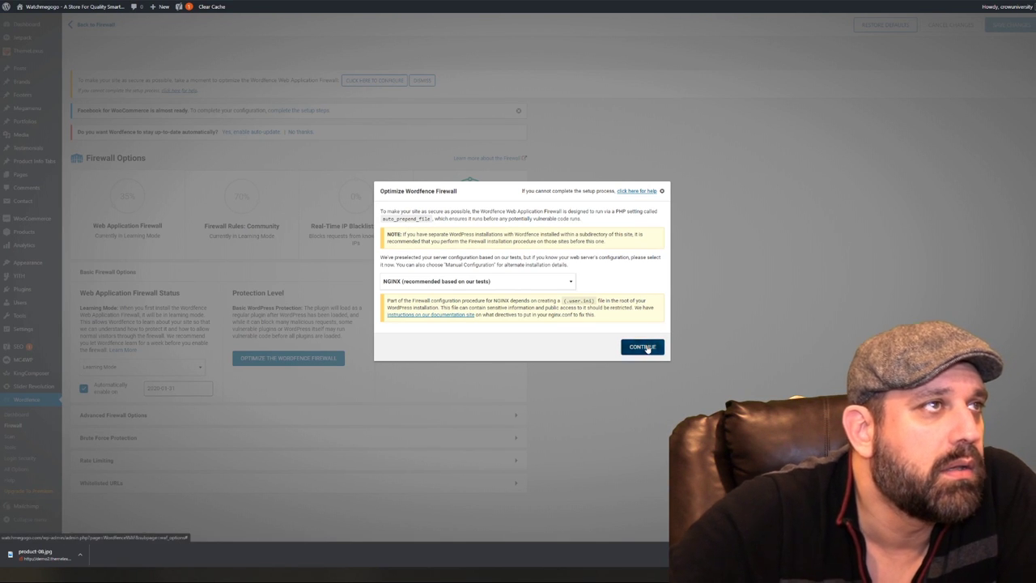
pyautogui.click(643, 308)
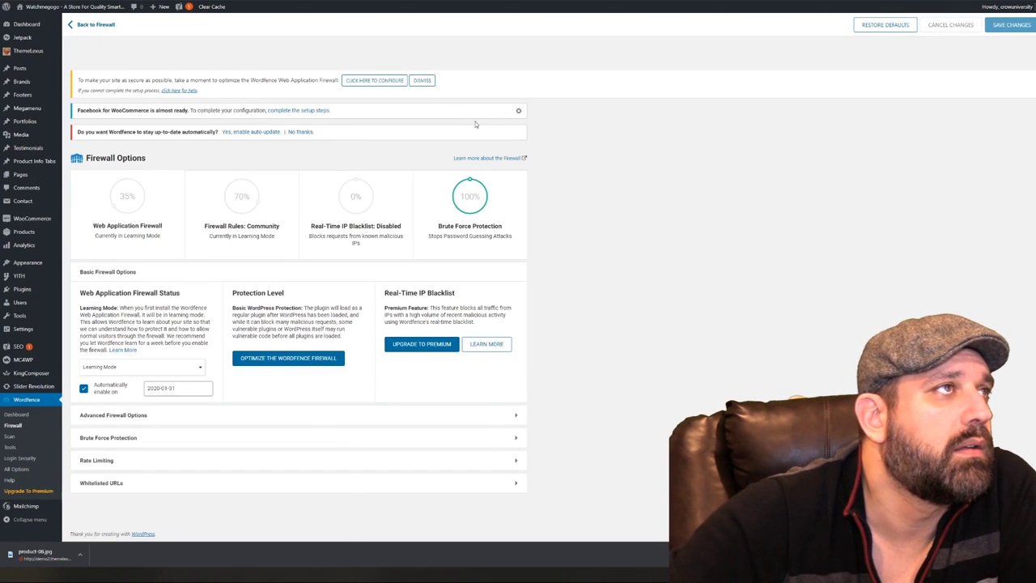
pyautogui.click(380, 80)
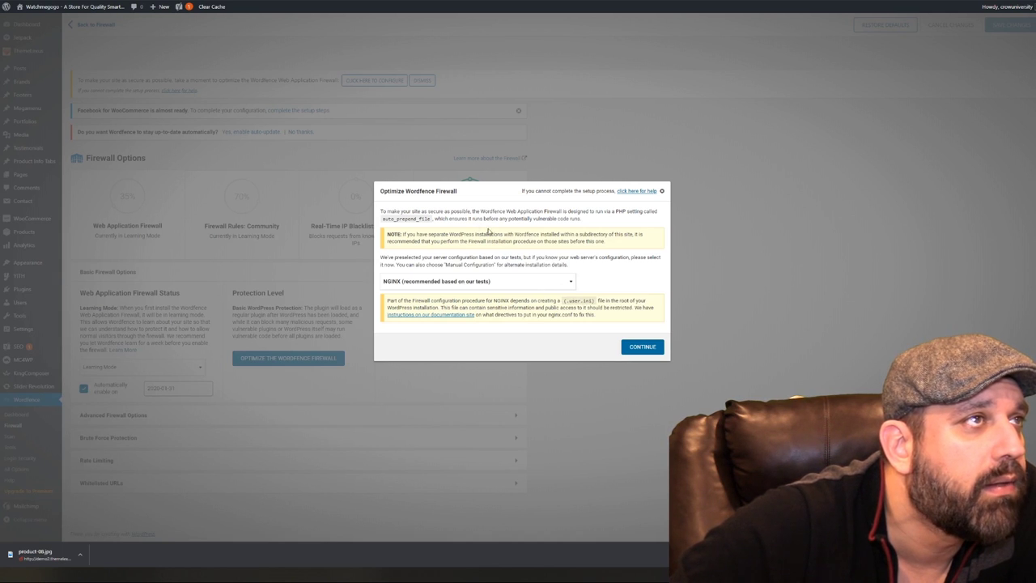
pyautogui.click(638, 348)
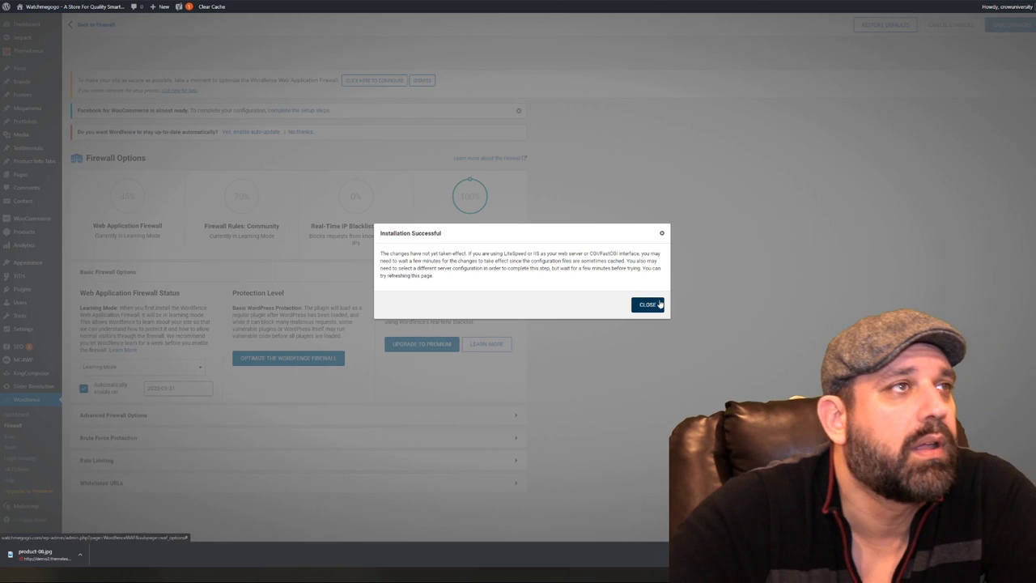
pyautogui.click(648, 305)
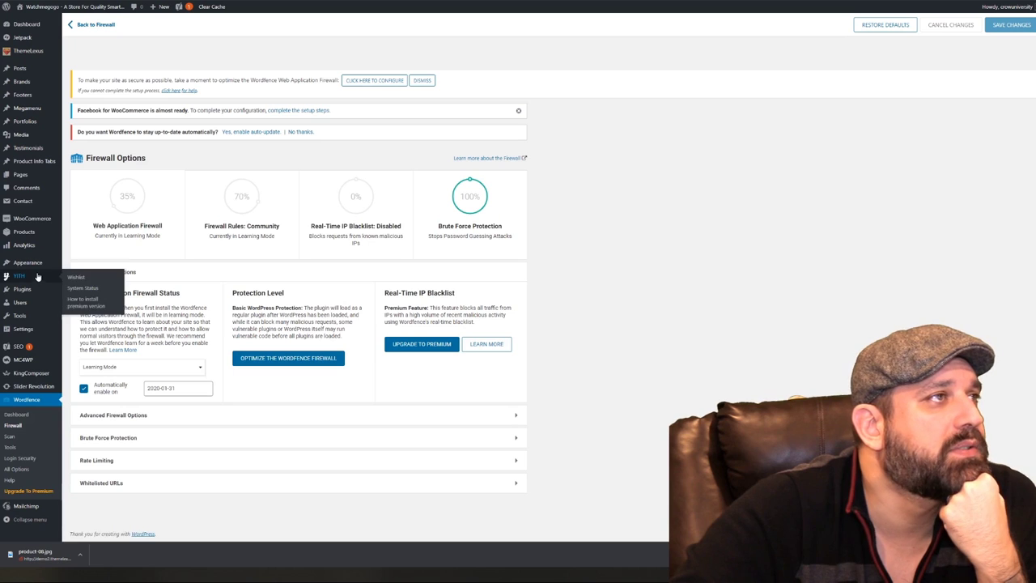
pyautogui.moveTo(23, 345)
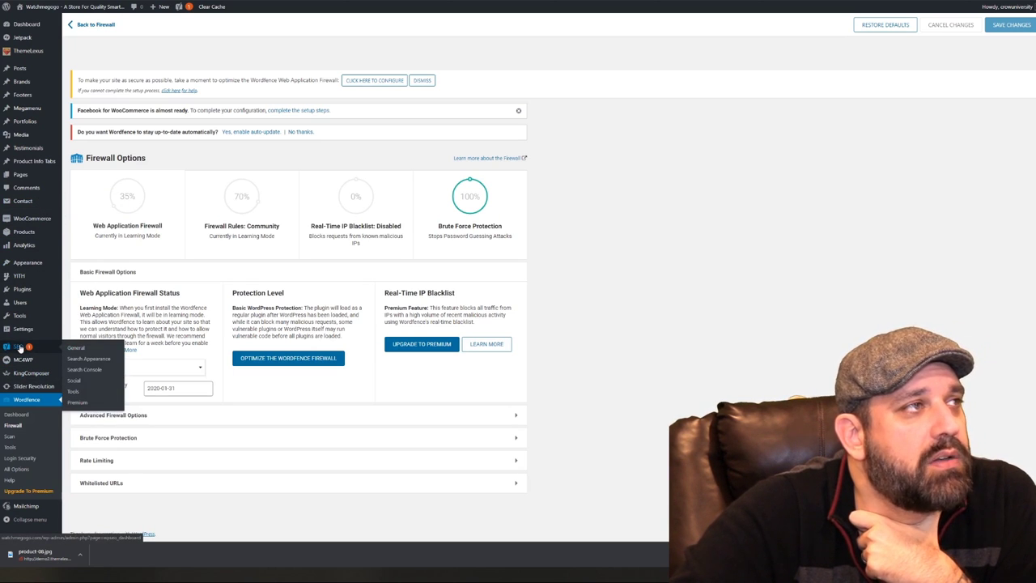
# Open SEO > General and launch the Yoast configuration wizard
pyautogui.click(75, 348)
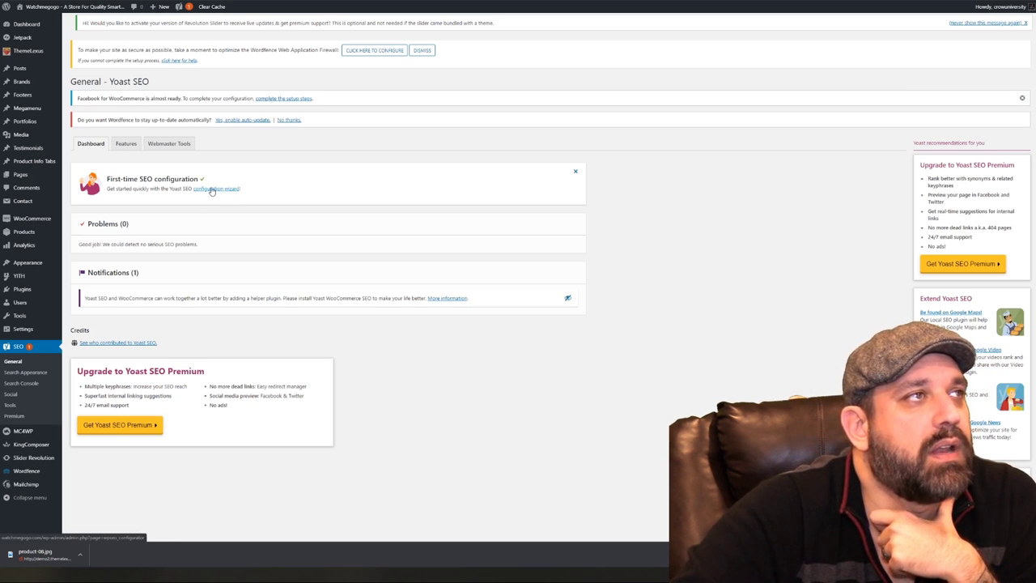
pyautogui.click(213, 190)
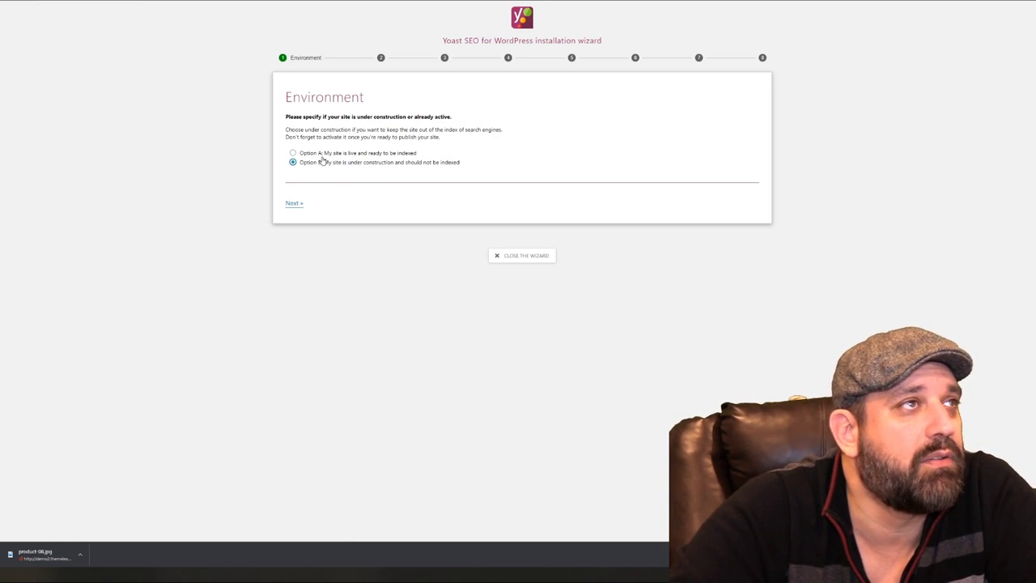
# Move past the Environment step and mark the site as an online shop
pyautogui.click(294, 204)
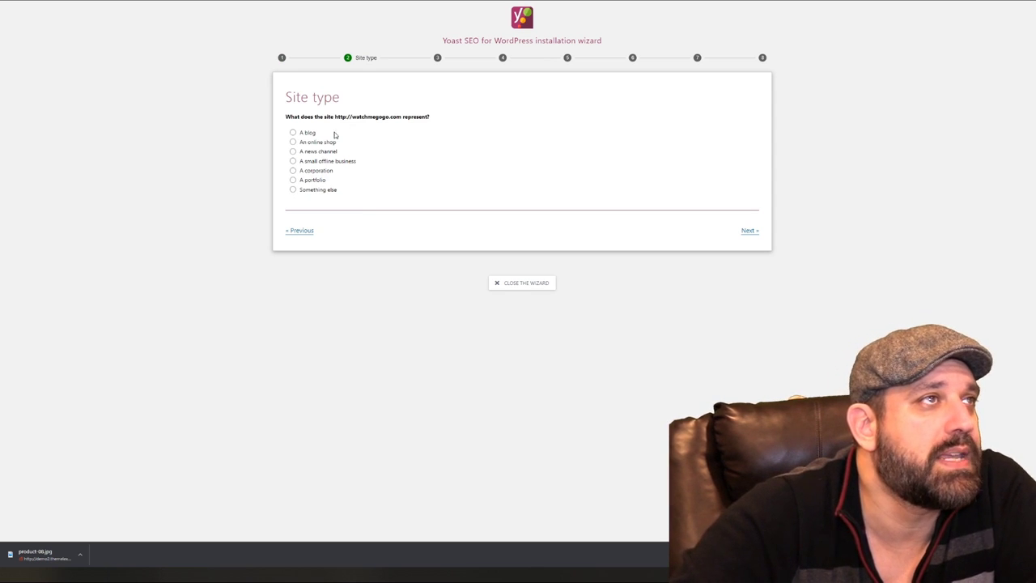
pyautogui.click(308, 143)
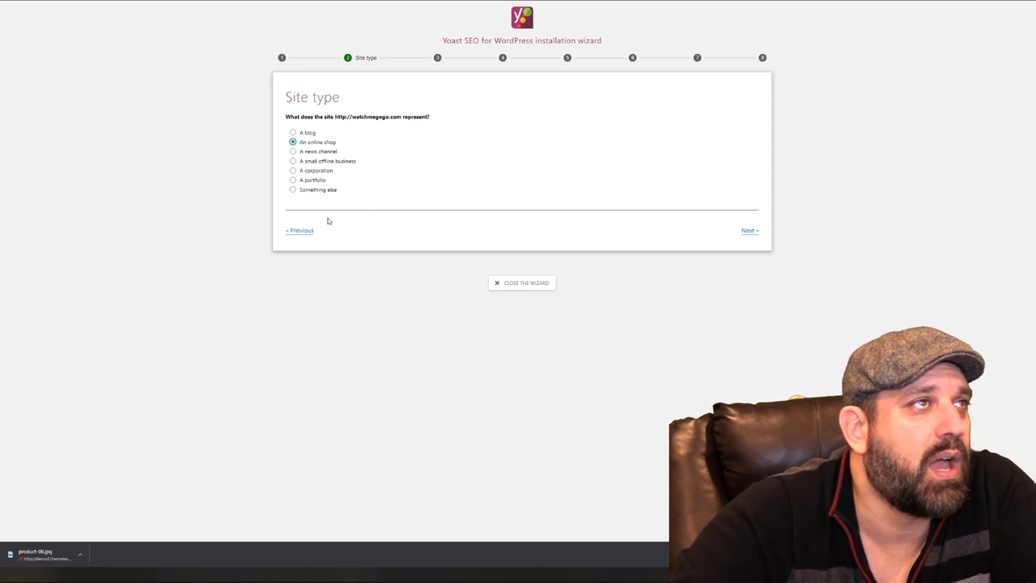
pyautogui.click(746, 234)
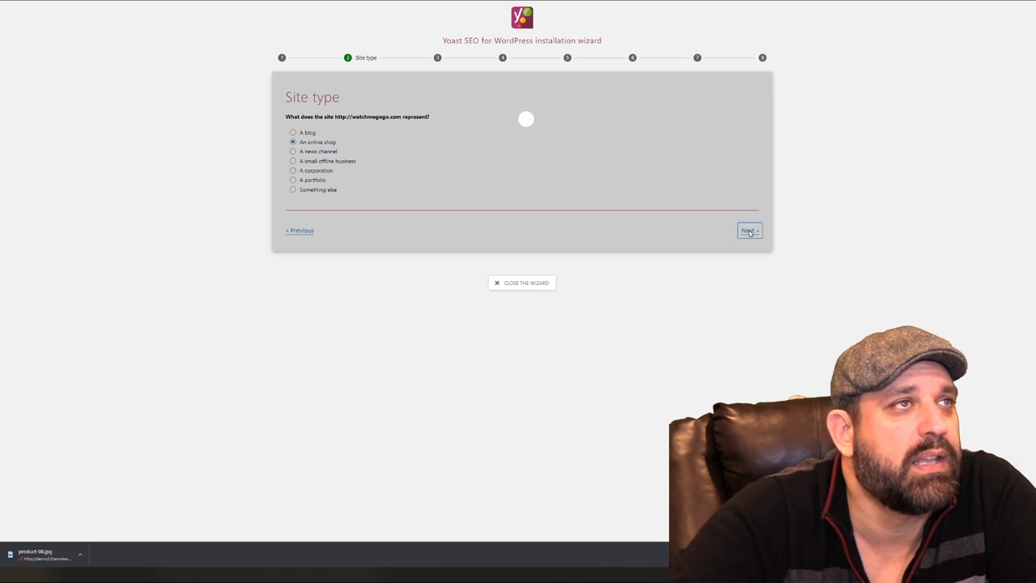
# Set the organization name to WatchMeGoGo and pick the LIFTSUPPLY logo from the media library
pyautogui.scroll(-1, 532, 233)
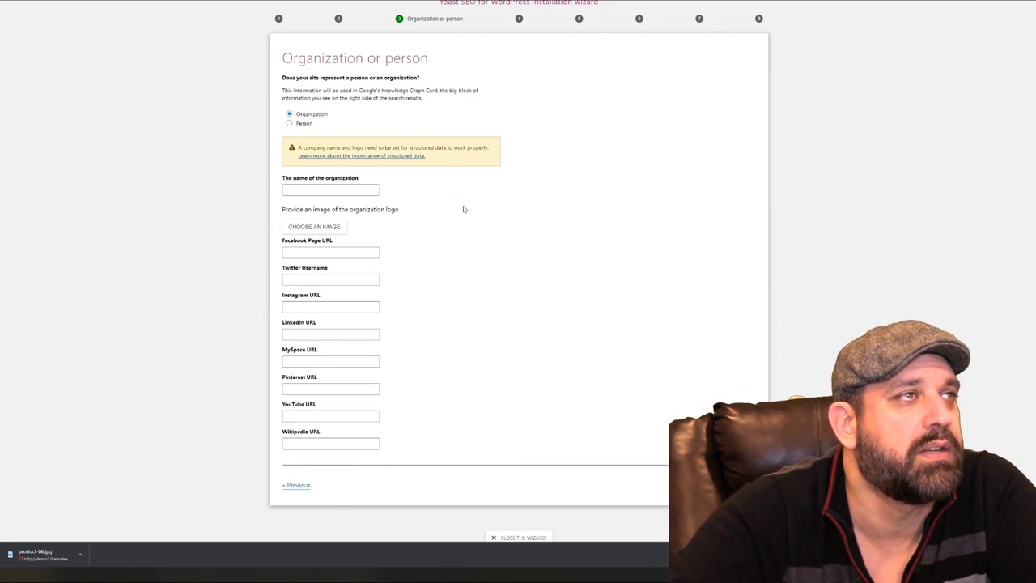
pyautogui.click(366, 189)
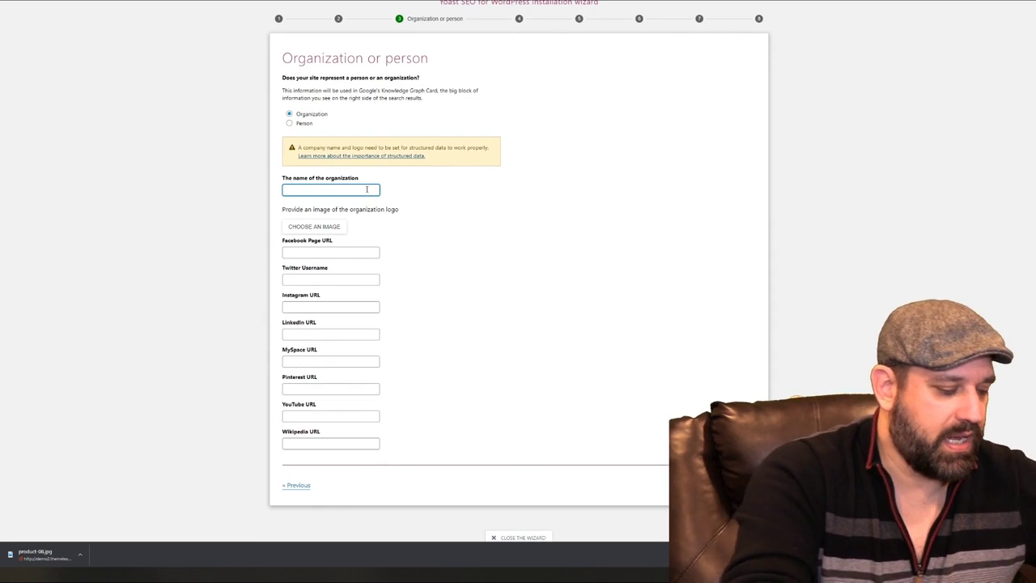
pyautogui.write('WatchM')
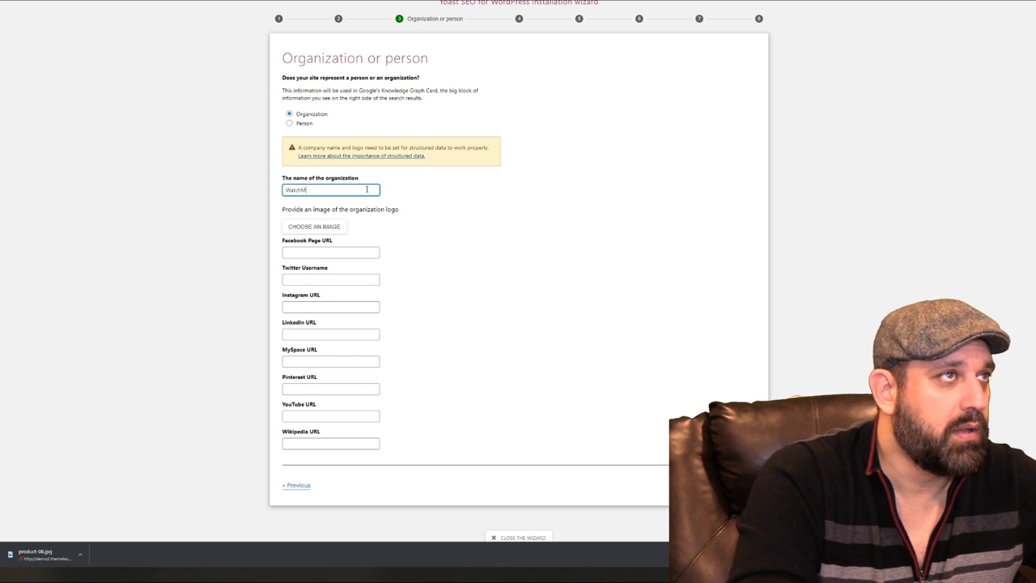
pyautogui.write('eGoGo')
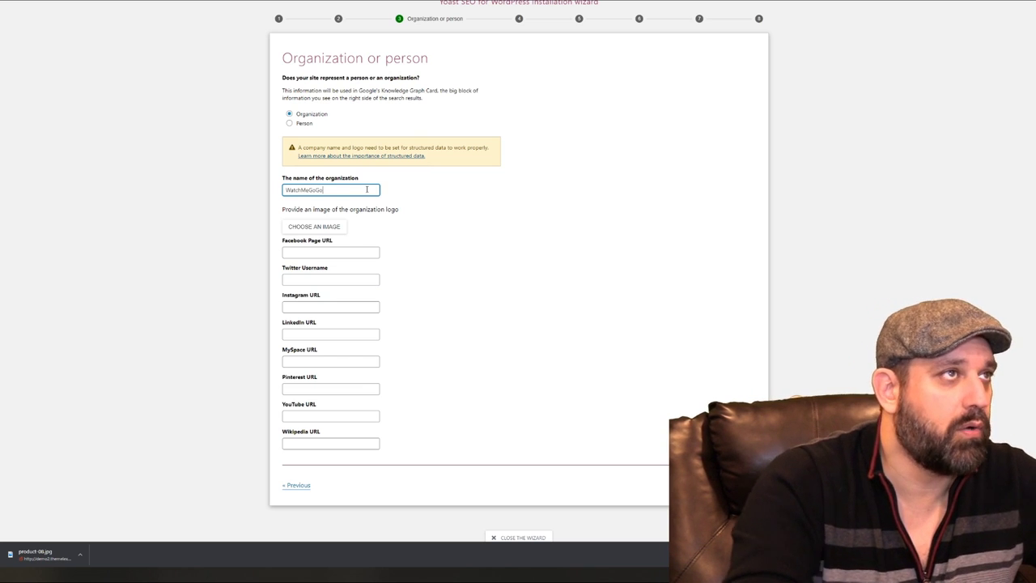
pyautogui.click(321, 227)
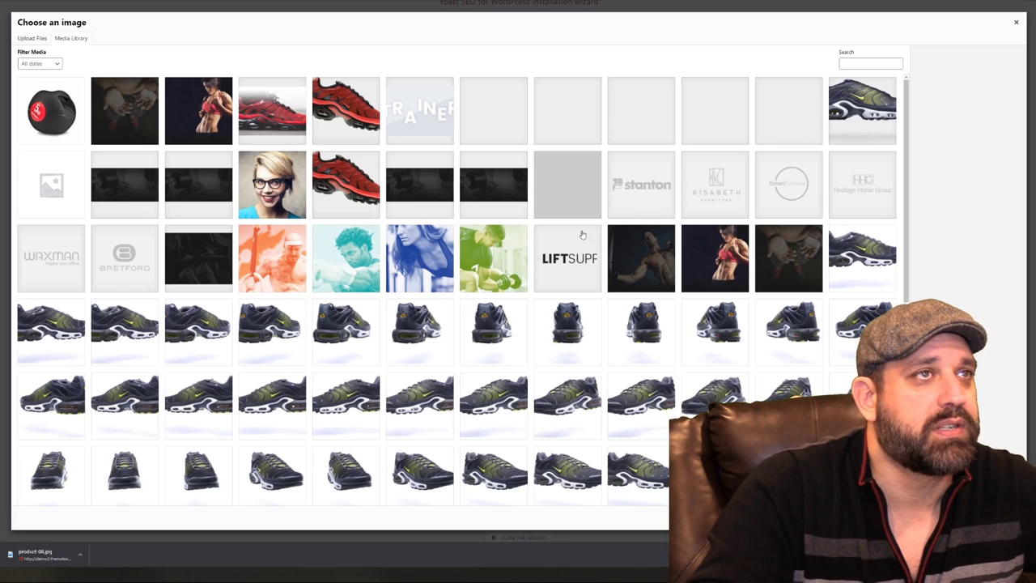
pyautogui.click(570, 264)
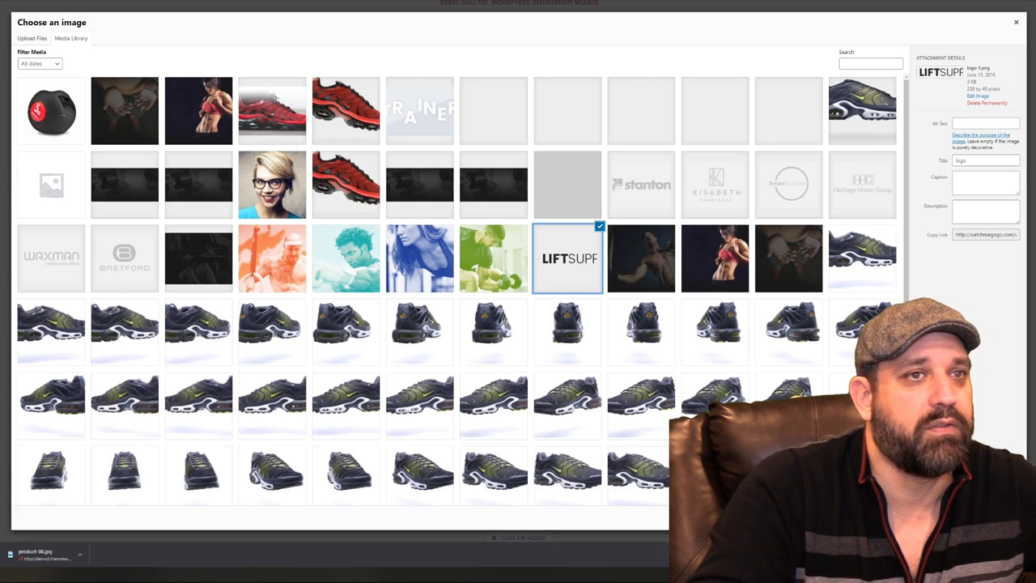
pyautogui.click(980, 517)
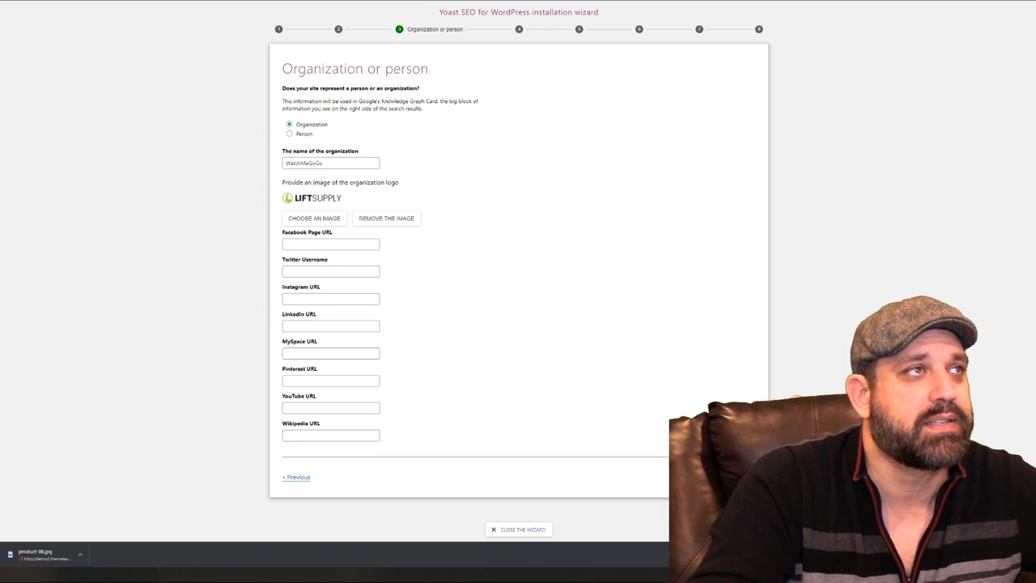
# Accept the defaults for search visibility, single author and title settings, skip the newsletter, and close the wizard
pyautogui.scroll(-1, 541, 248)
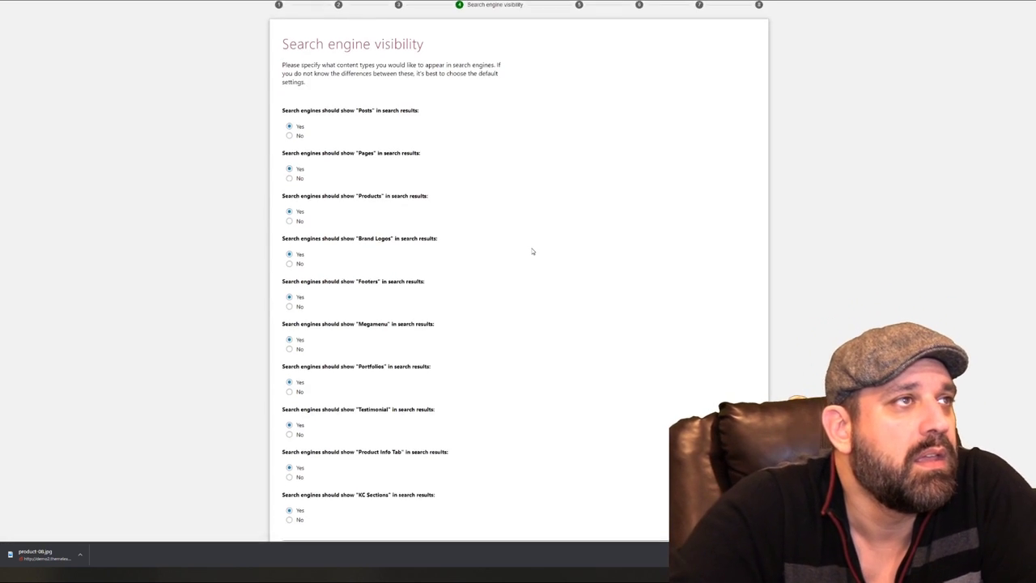
pyautogui.scroll(-1, 533, 252)
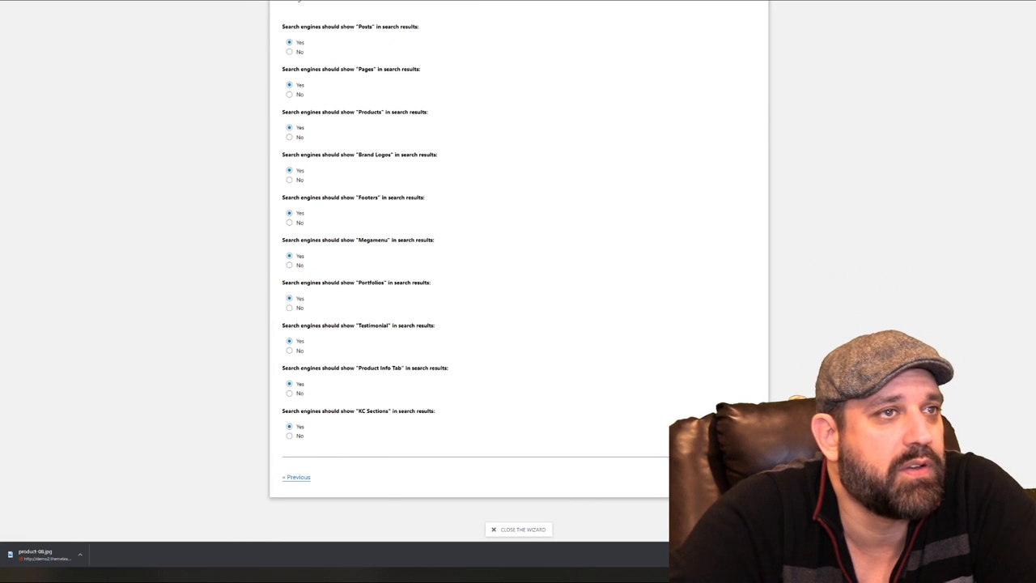
pyautogui.click(746, 477)
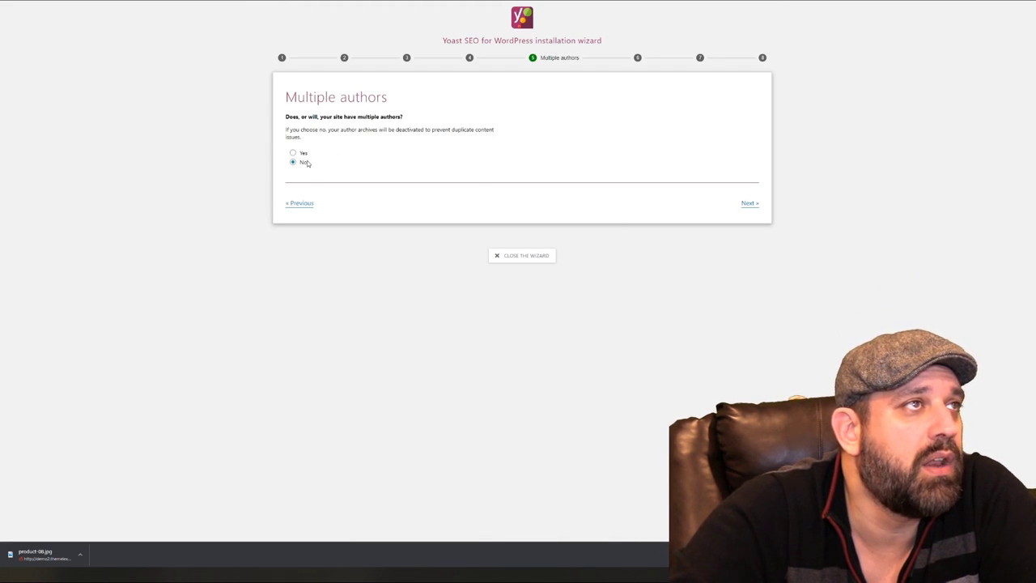
pyautogui.click(748, 205)
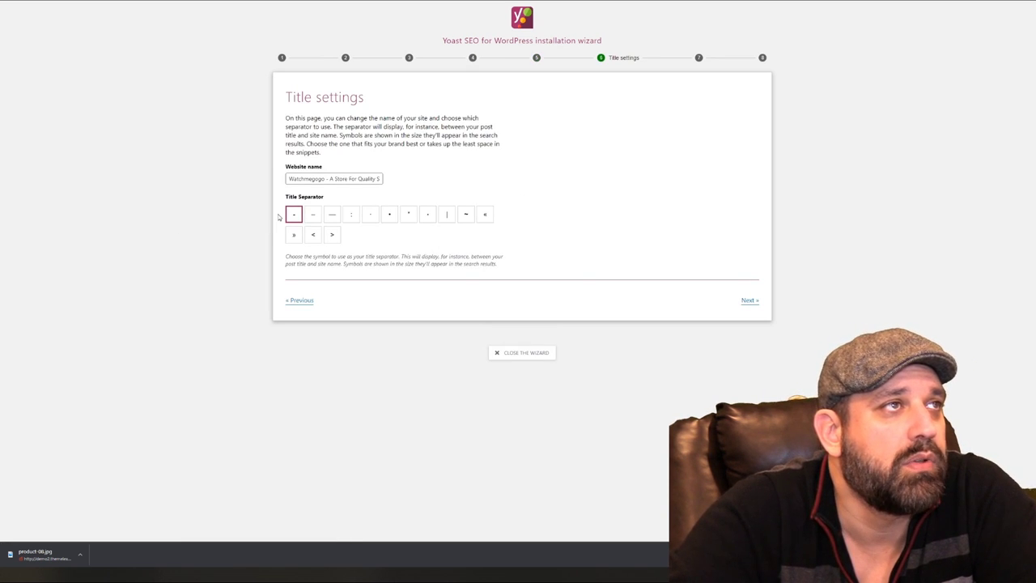
pyautogui.click(748, 300)
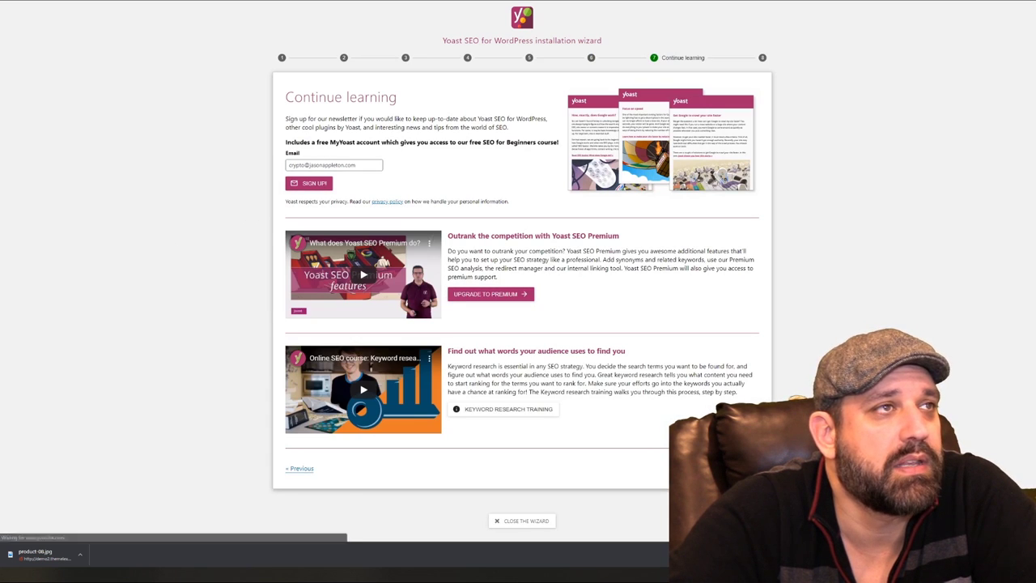
pyautogui.click(749, 468)
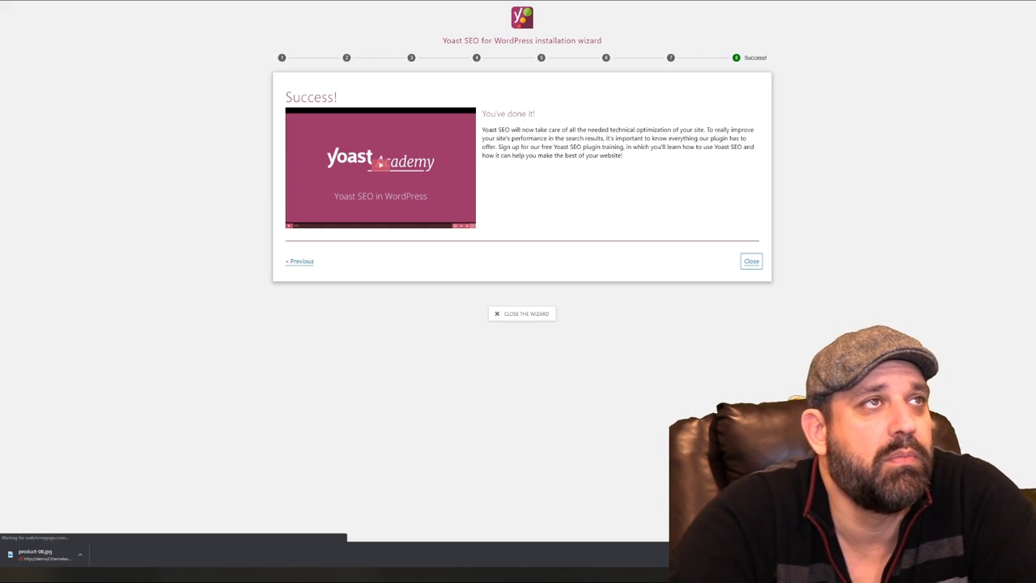
pyautogui.click(751, 261)
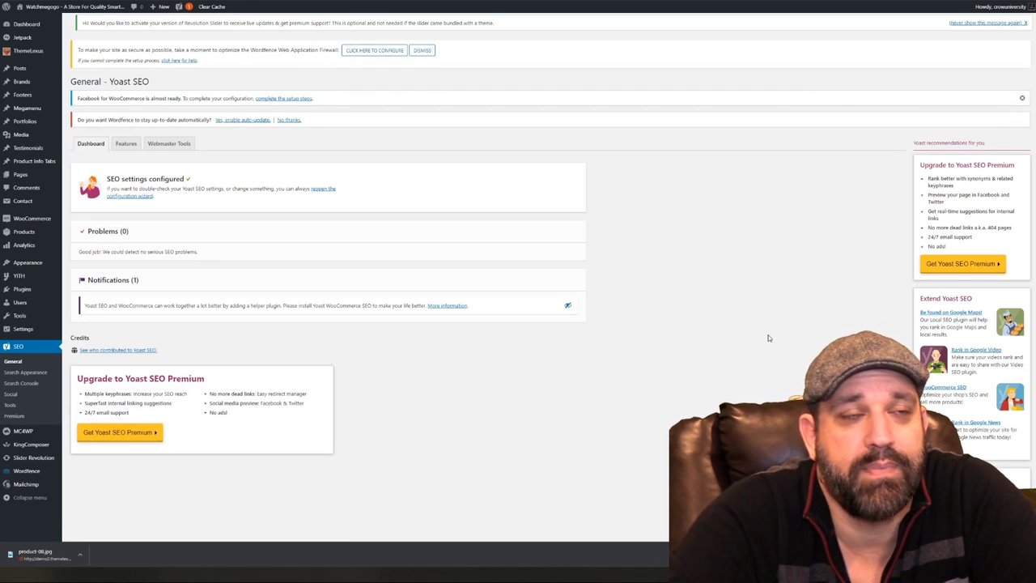
# Find the Home 1 page in Pages > All Pages and open it in the editor
pyautogui.scroll(-2, 753, 340)
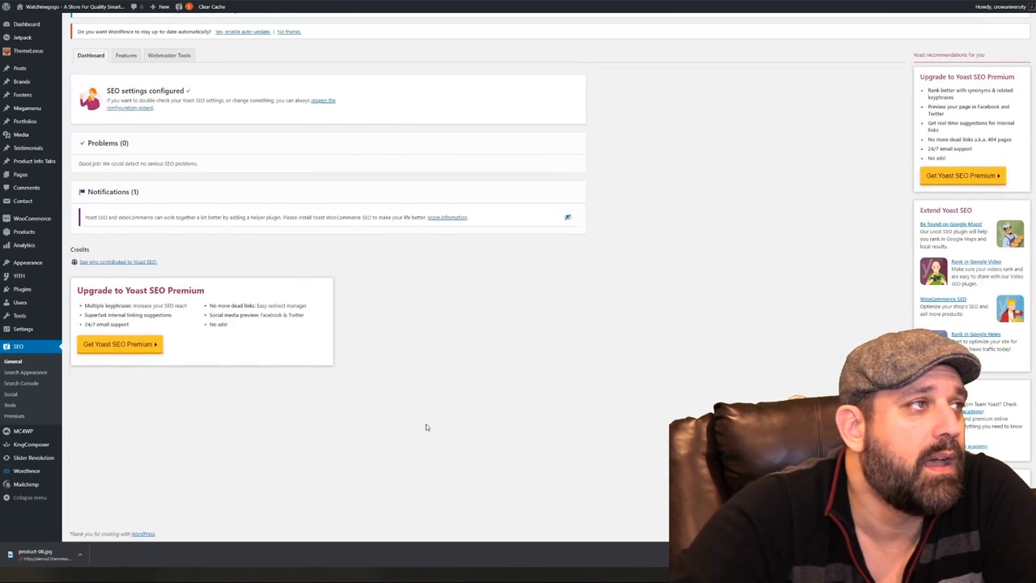
pyautogui.scroll(3, 441, 423)
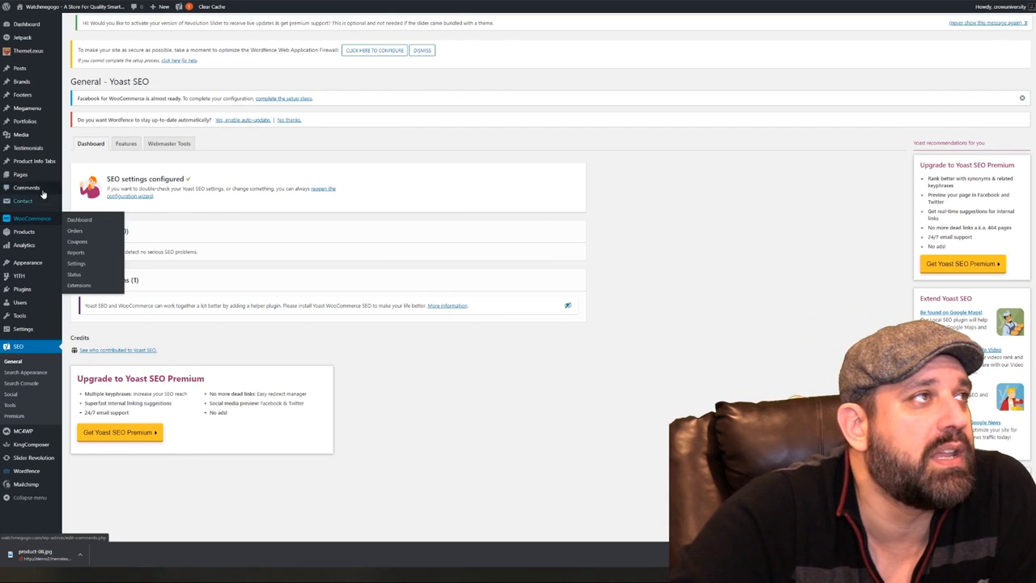
pyautogui.moveTo(22, 174)
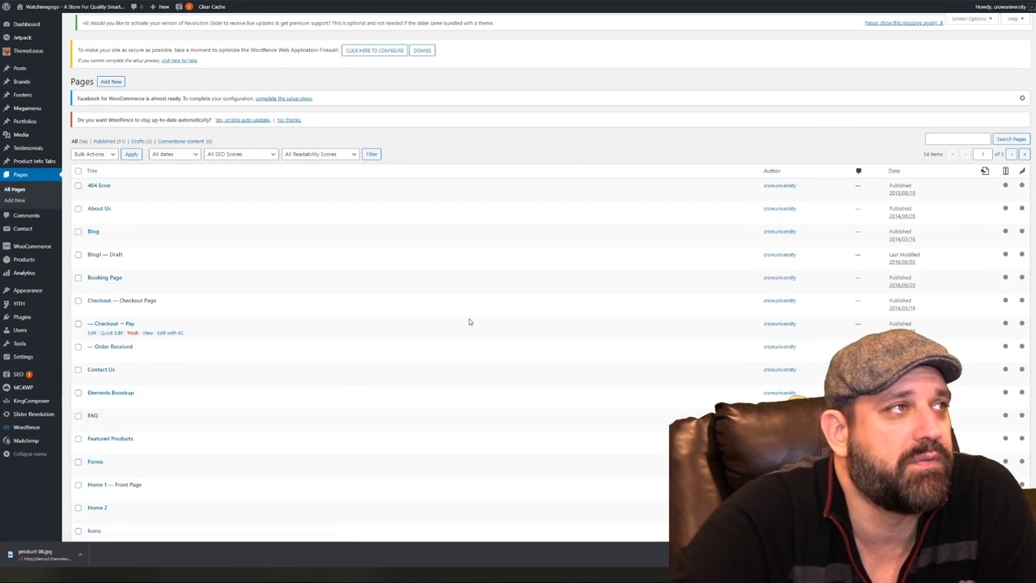
pyautogui.scroll(-2, 377, 328)
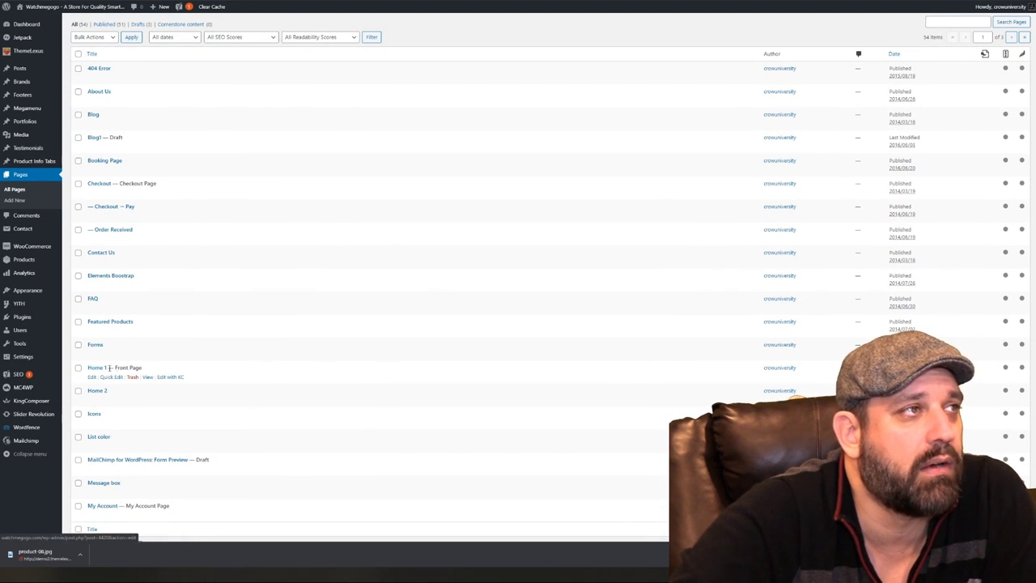
pyautogui.click(96, 368)
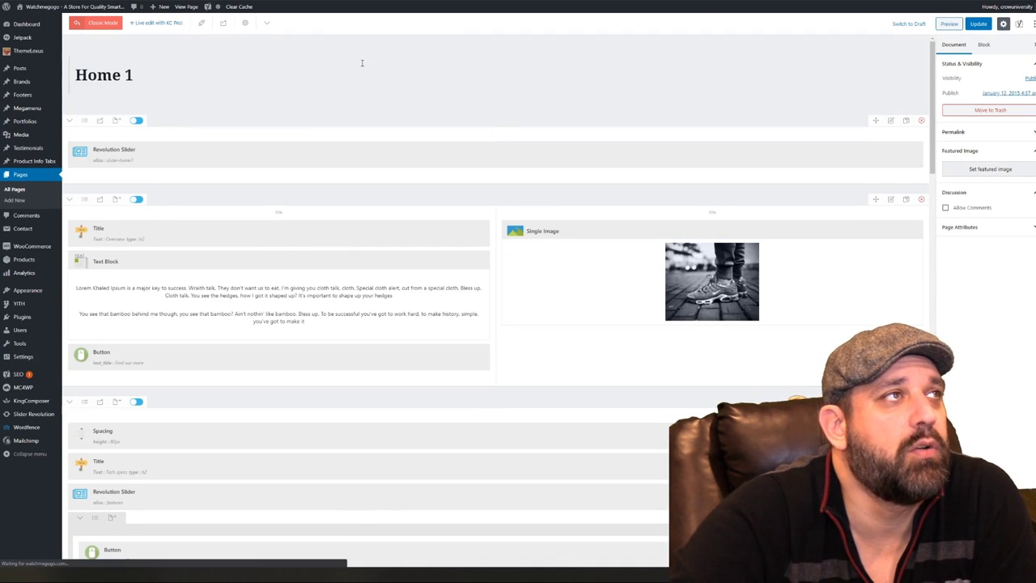
# Scroll the Home 1 editor past the KingComposer rows down to the Yoast SEO meta box
pyautogui.scroll(-2, 364, 267)
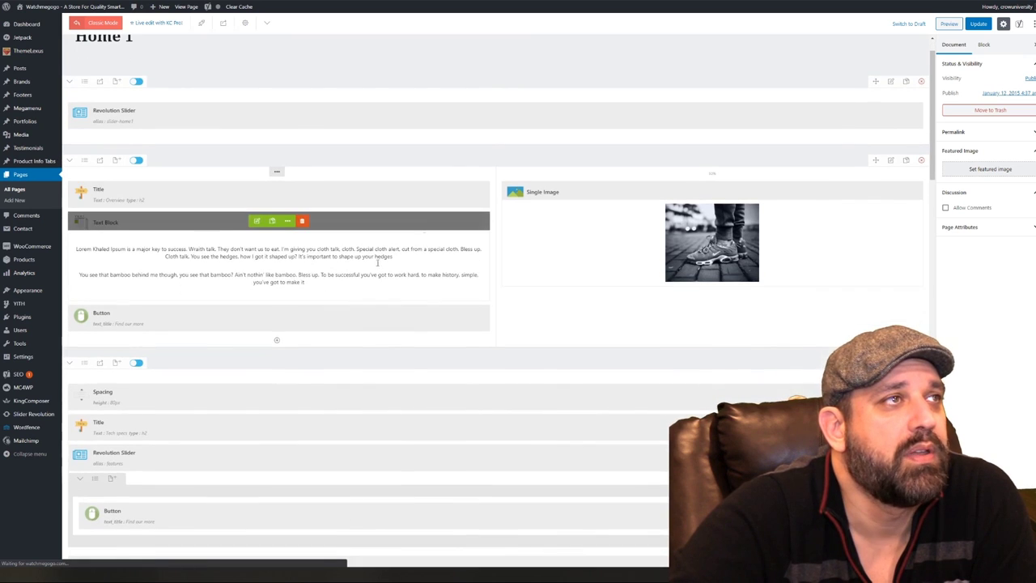
pyautogui.scroll(-1, 600, 293)
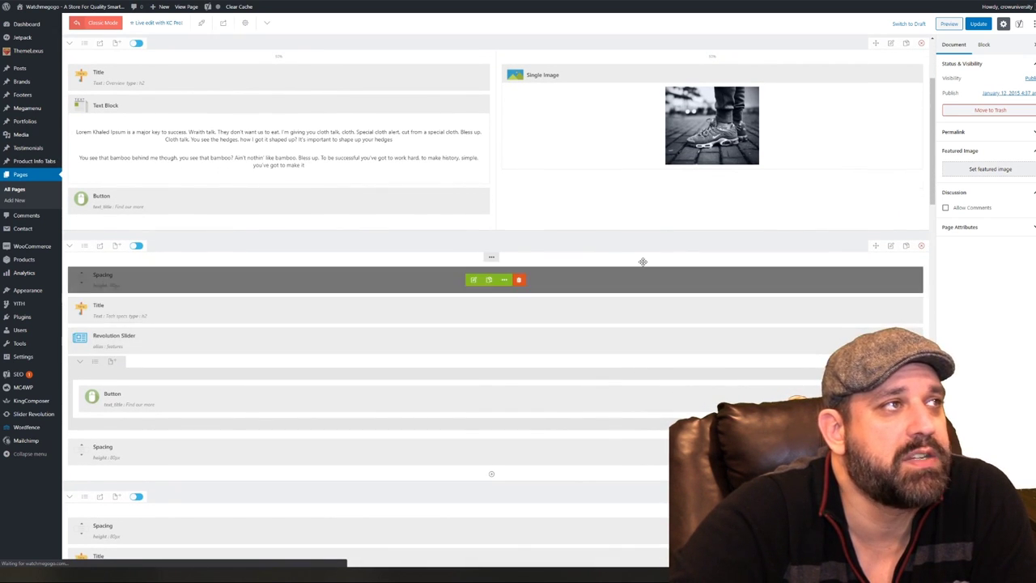
pyautogui.scroll(-3, 615, 275)
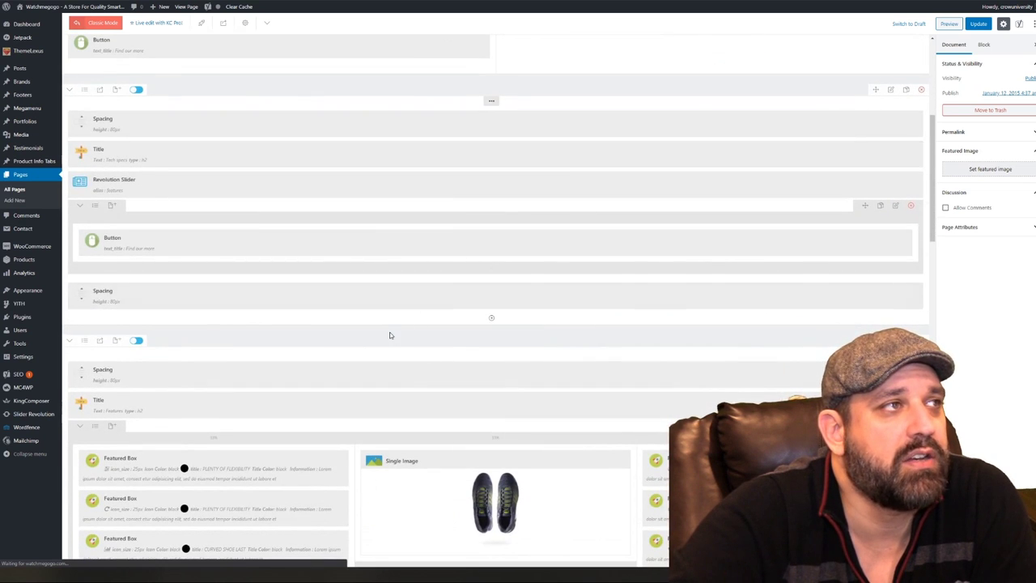
pyautogui.scroll(-3, 380, 328)
pyautogui.scroll(-4, 371, 324)
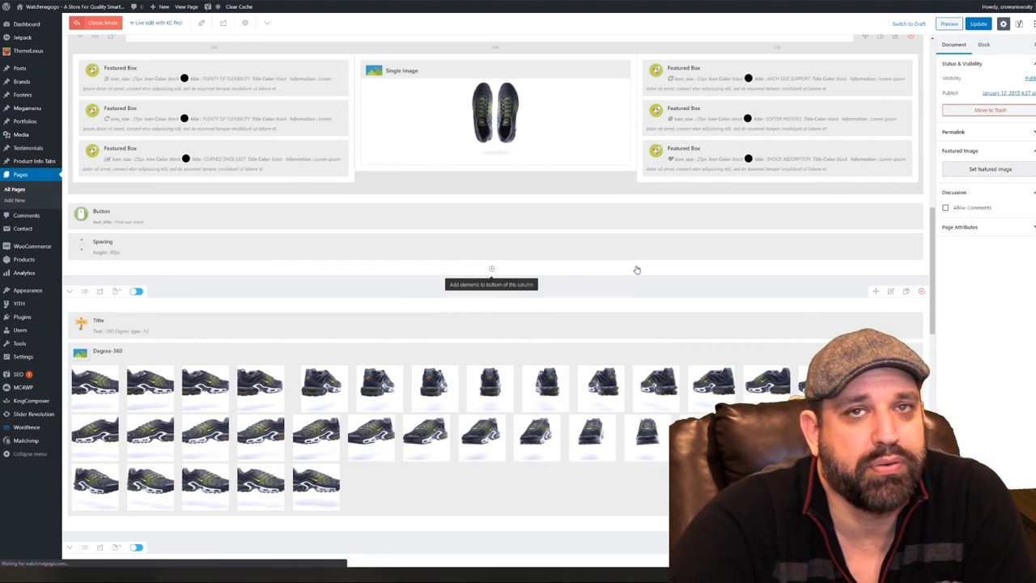
pyautogui.scroll(-2, 637, 270)
pyautogui.scroll(-10, 637, 269)
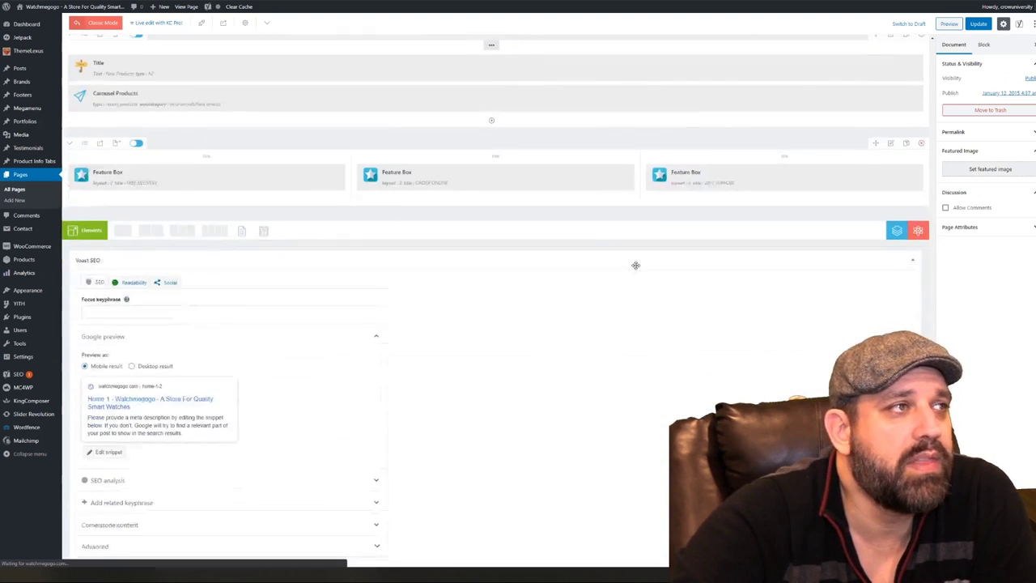
pyautogui.scroll(-1, 631, 270)
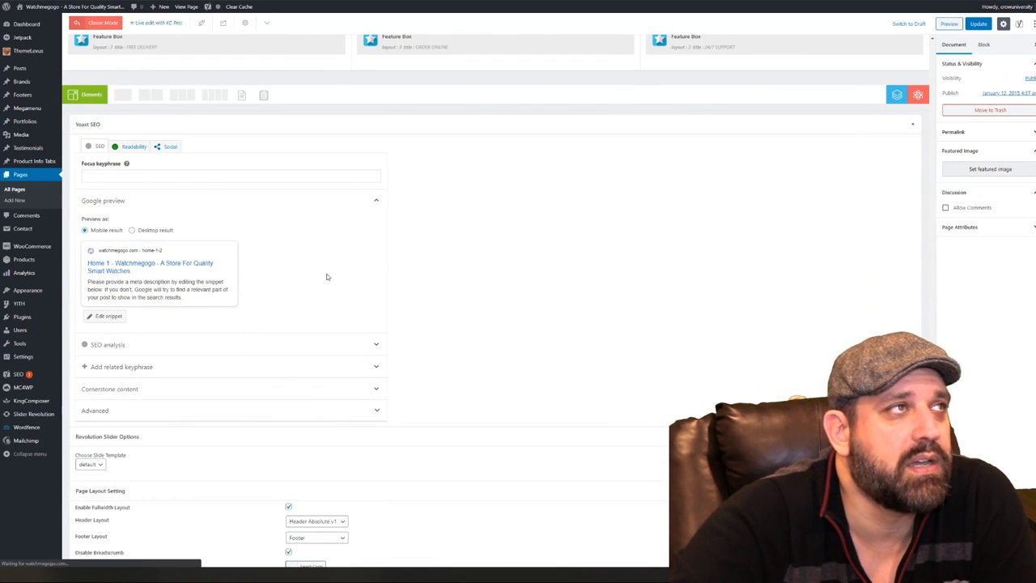
# Enter 'Smart Watches' as the Yoast focus keyphrase for Home 1
pyautogui.click(348, 179)
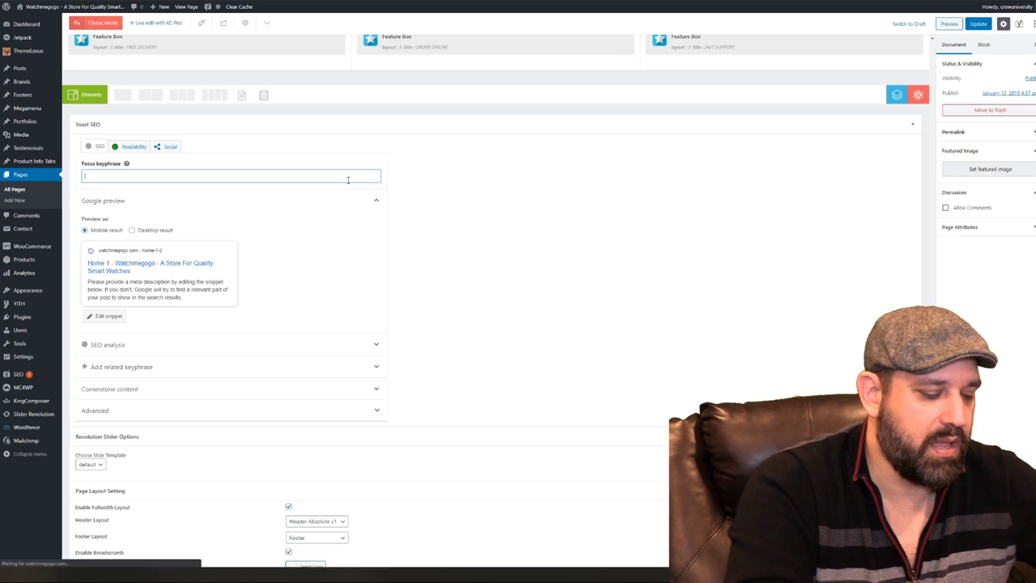
pyautogui.write('Smart Watches')
pyautogui.click(385, 215)
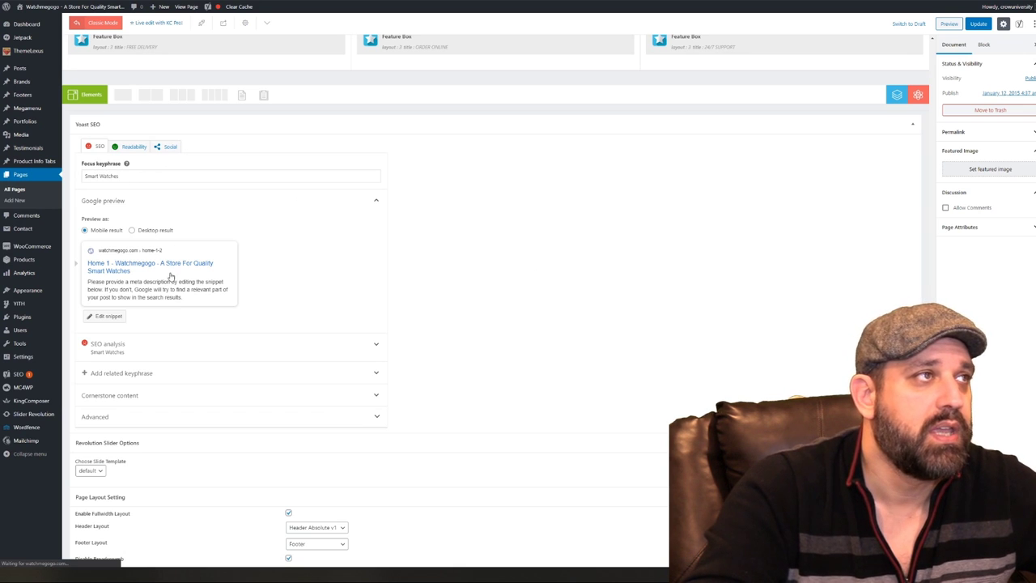
pyautogui.scroll(15, 325, 287)
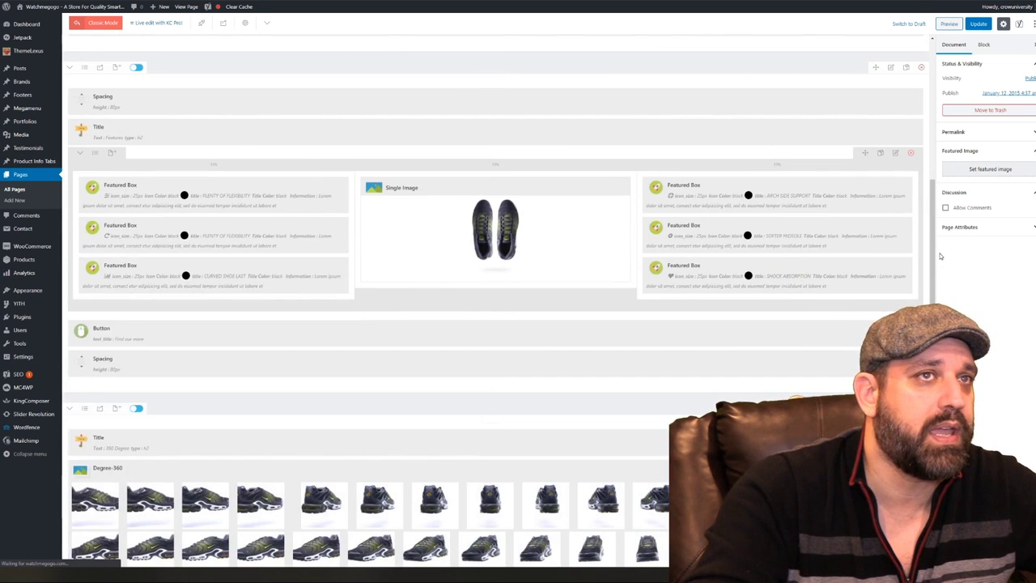
pyautogui.scroll(6, 567, 161)
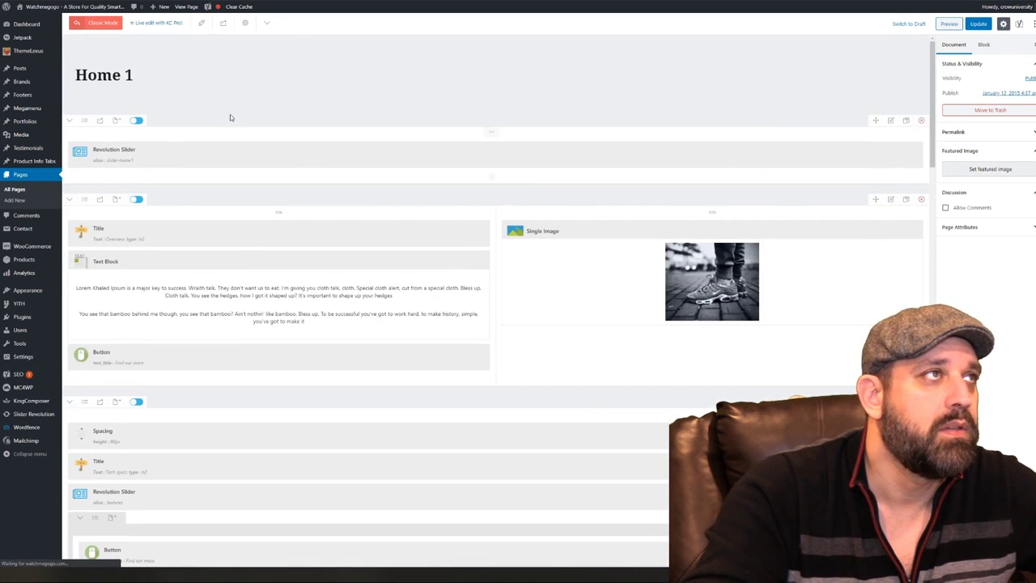
# Retitle Home 1 to 'WatchMeGoGo - Smart Watches' and open the snippet editor in Yoast's Google preview
pyautogui.click(149, 72)
pyautogui.moveTo(149, 71); pyautogui.dragTo(77, 75)
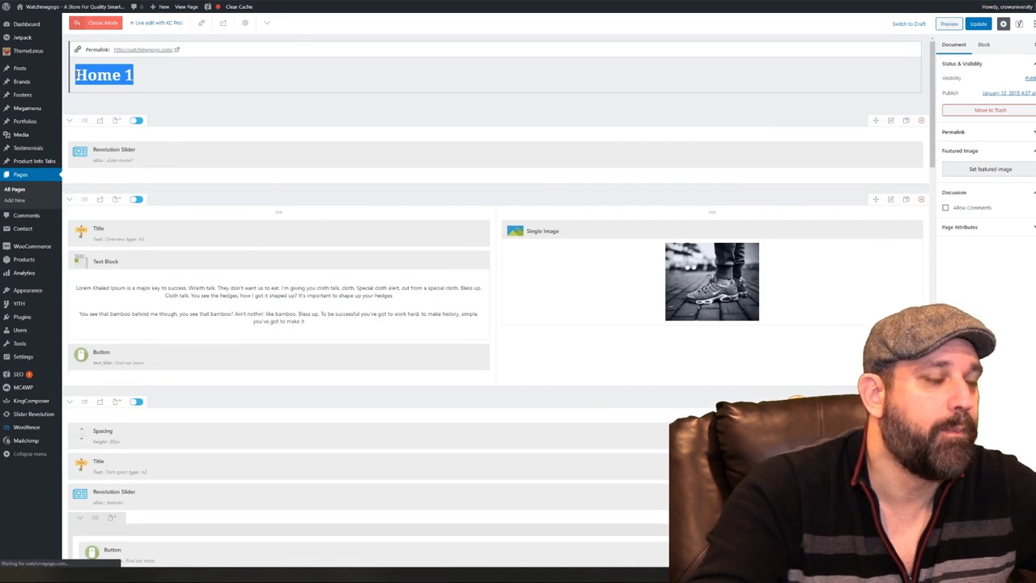
pyautogui.write('WatchMeGoGo')
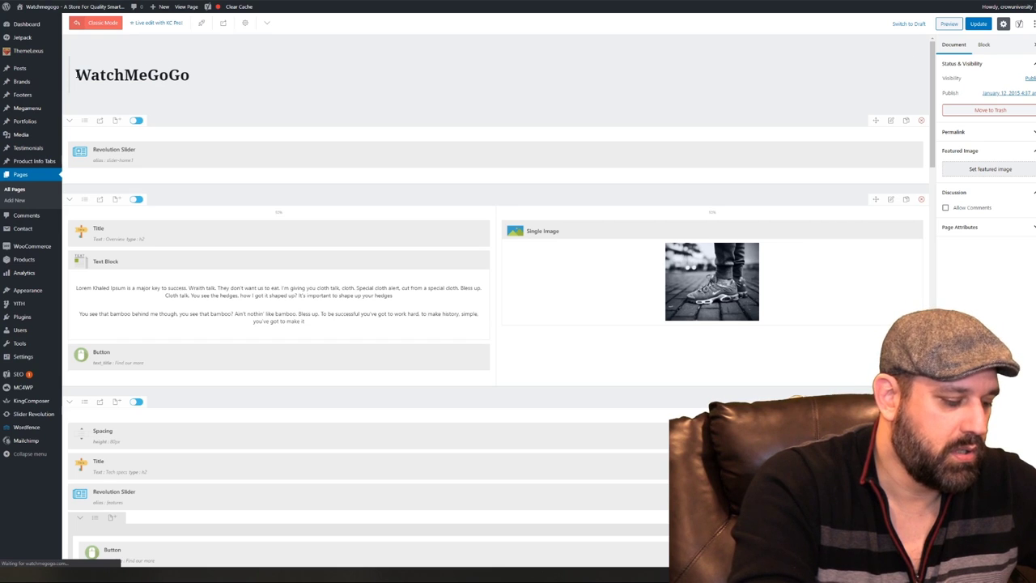
pyautogui.write('Sm')
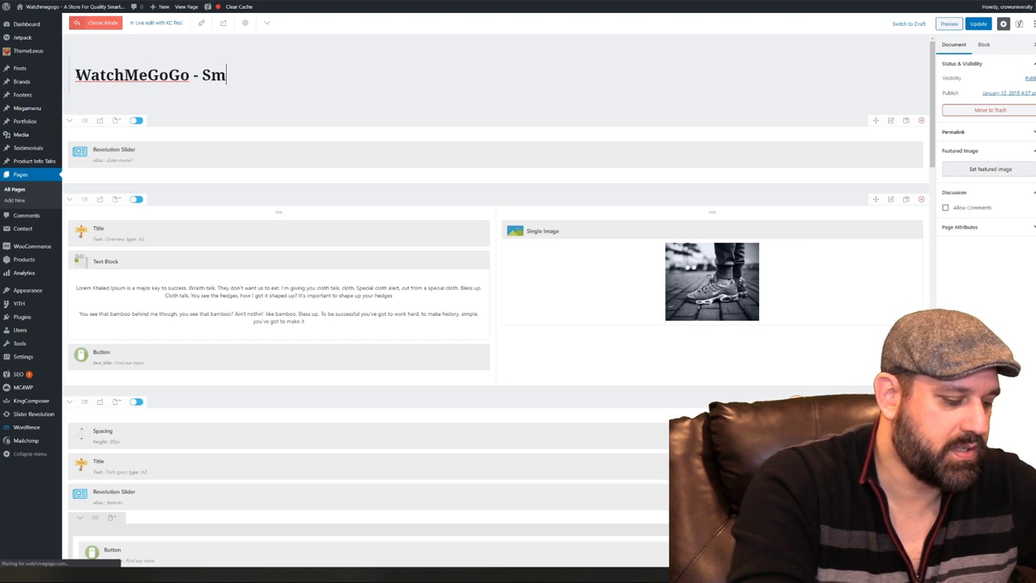
pyautogui.write('art Watches')
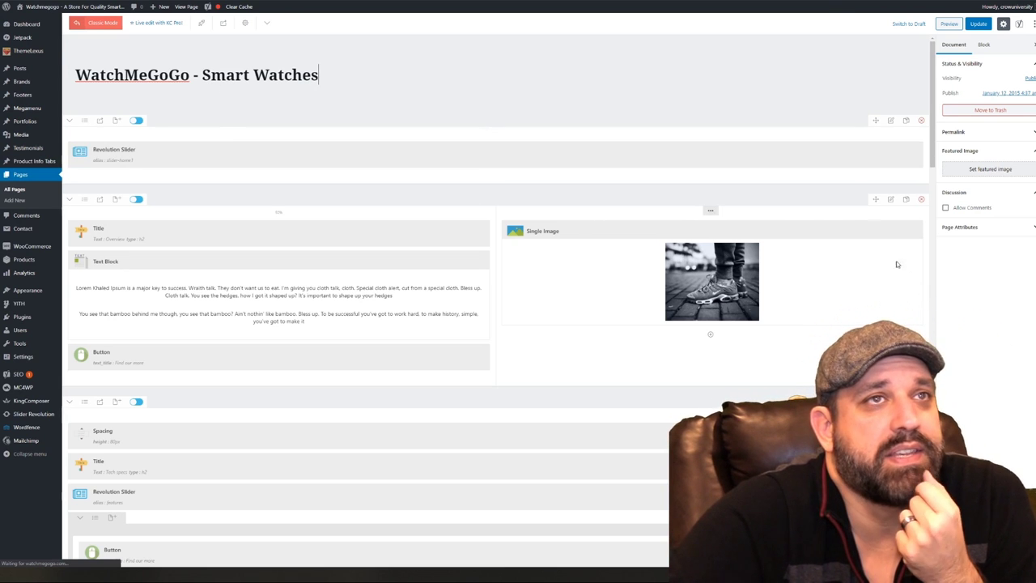
pyautogui.scroll(-15, 252, 274)
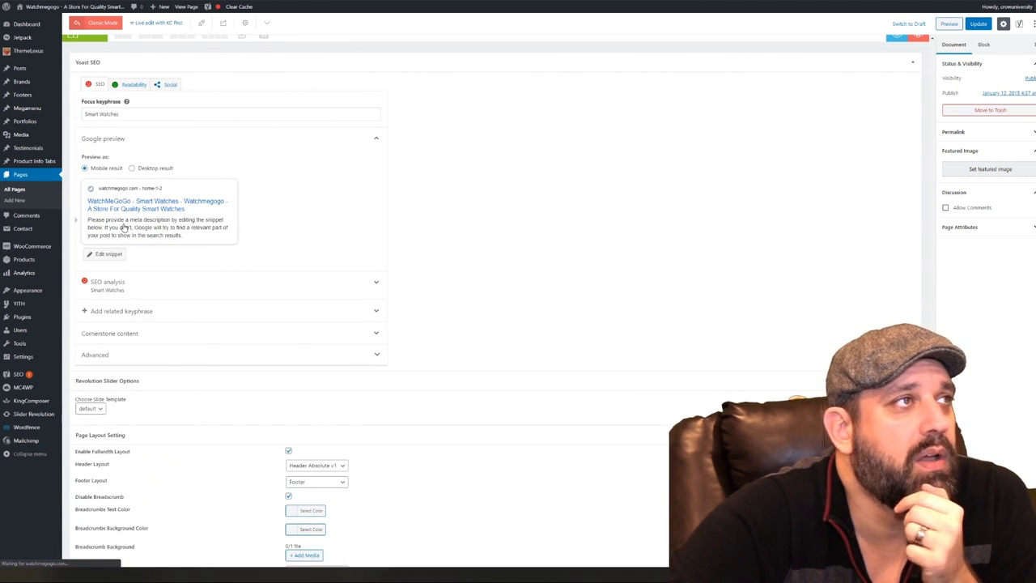
pyautogui.click(124, 228)
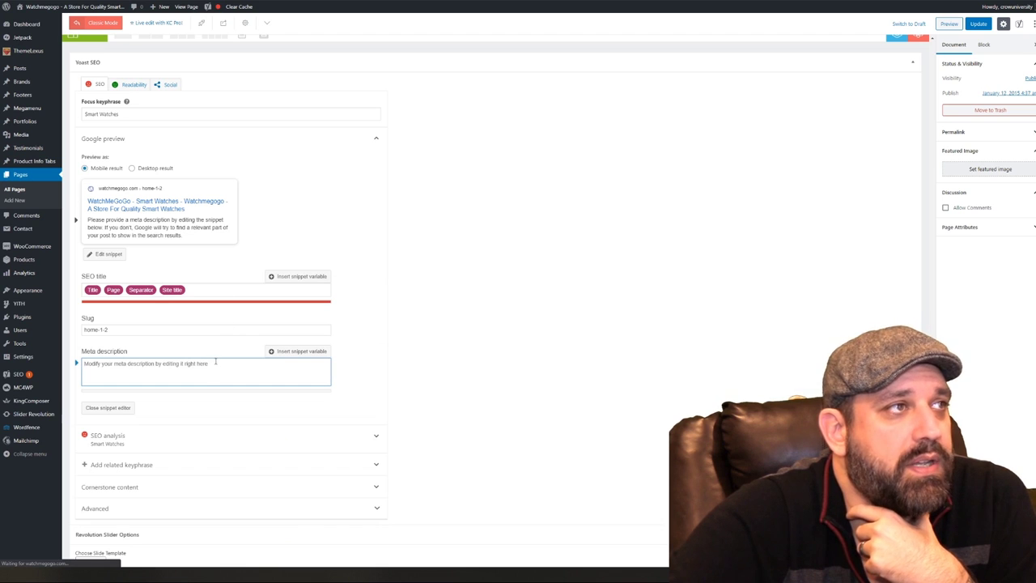
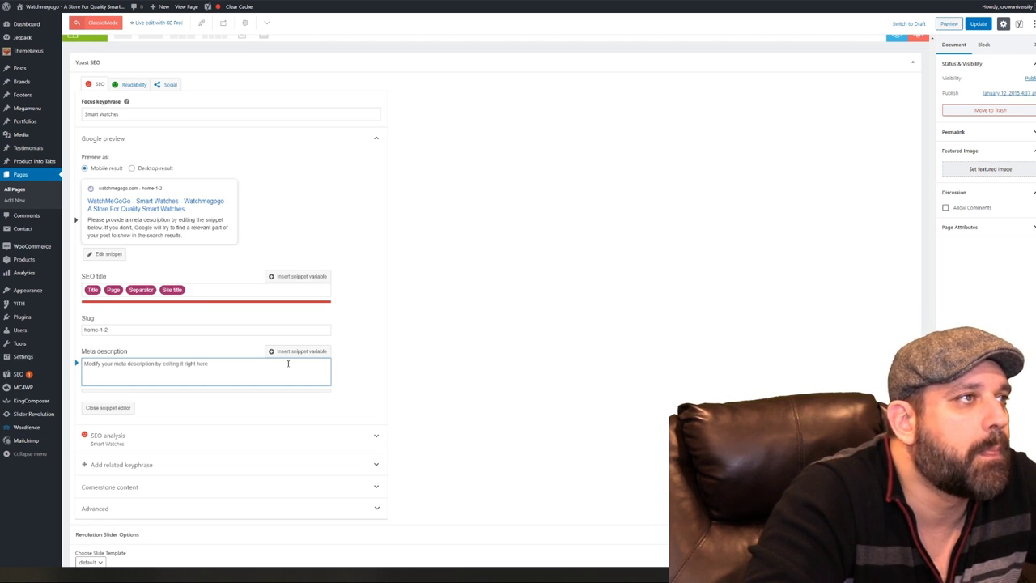
# Write the meta description 'WatchMeGoGo is the premiere shop for quality smart watches and fitness trackers.'
pyautogui.write('Wat')
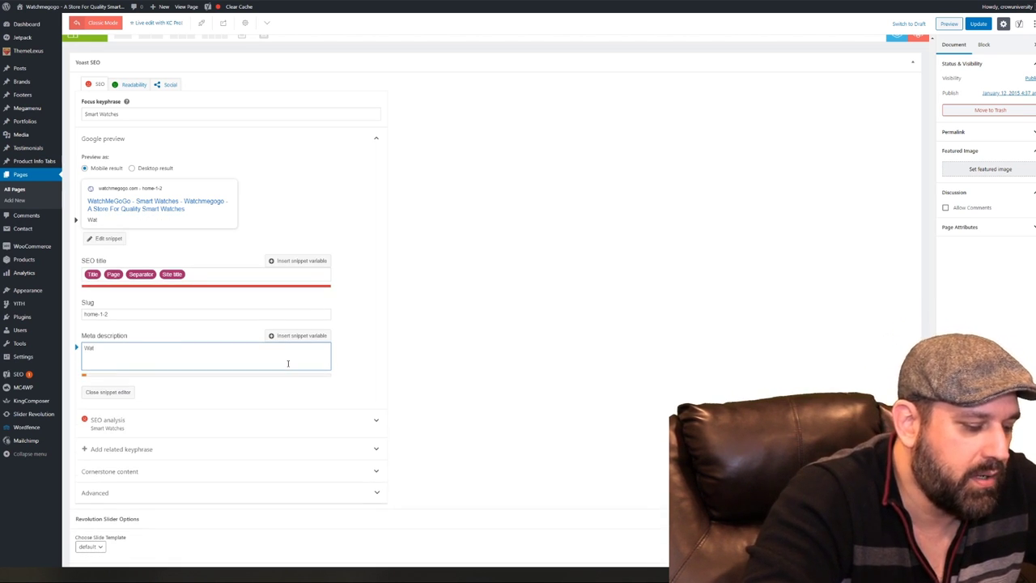
pyautogui.write('chMeG')
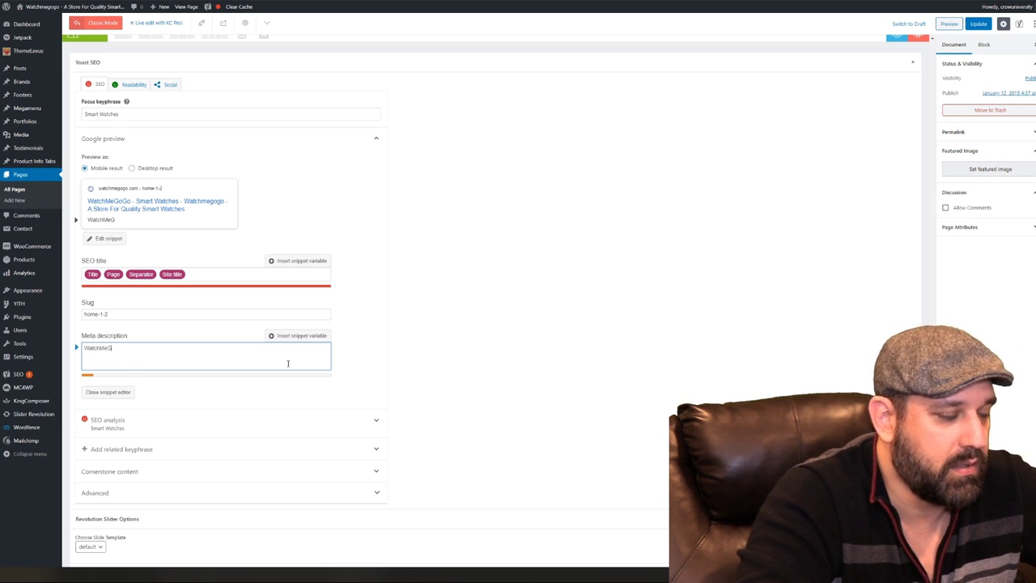
pyautogui.write('oGo is the premiere shop for qu')
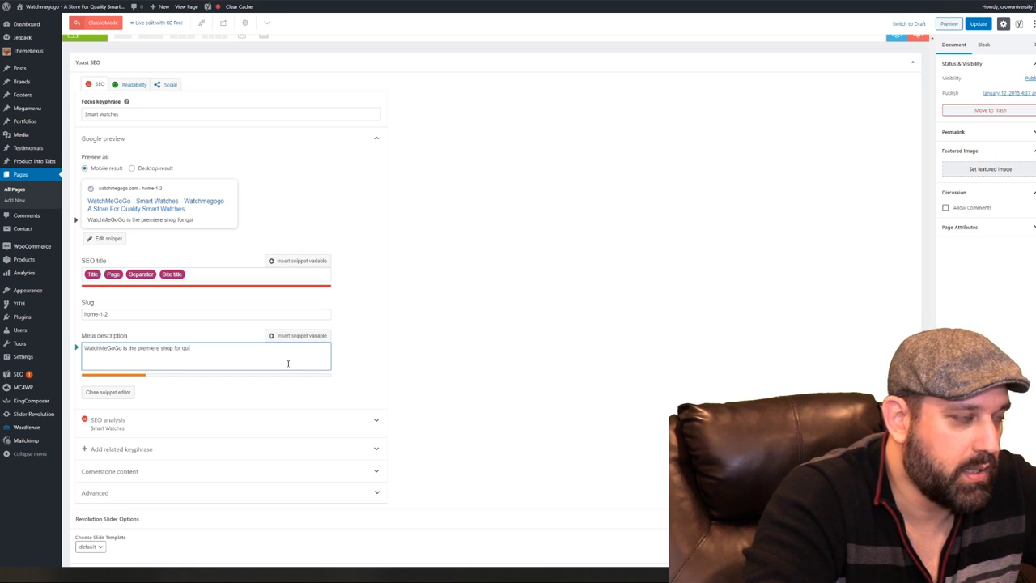
pyautogui.press('BackSpace')
pyautogui.write('ality smart wa')
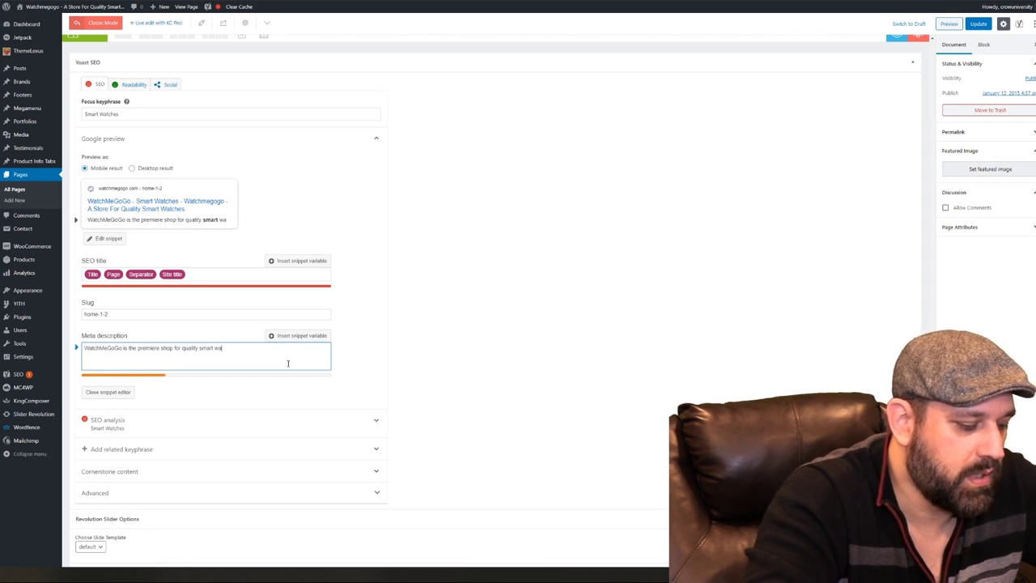
pyautogui.write('tches and fit')
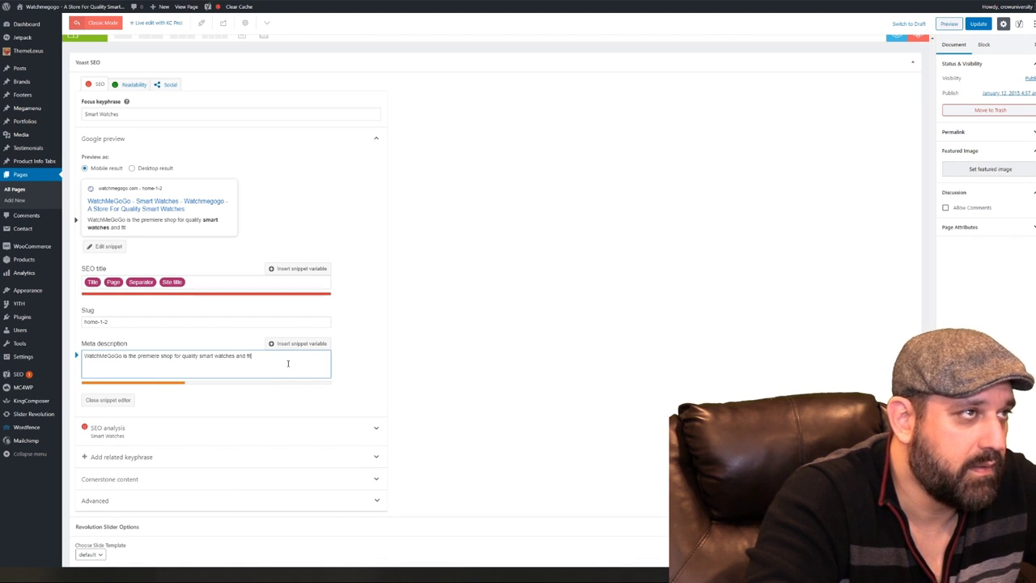
pyautogui.write('ness')
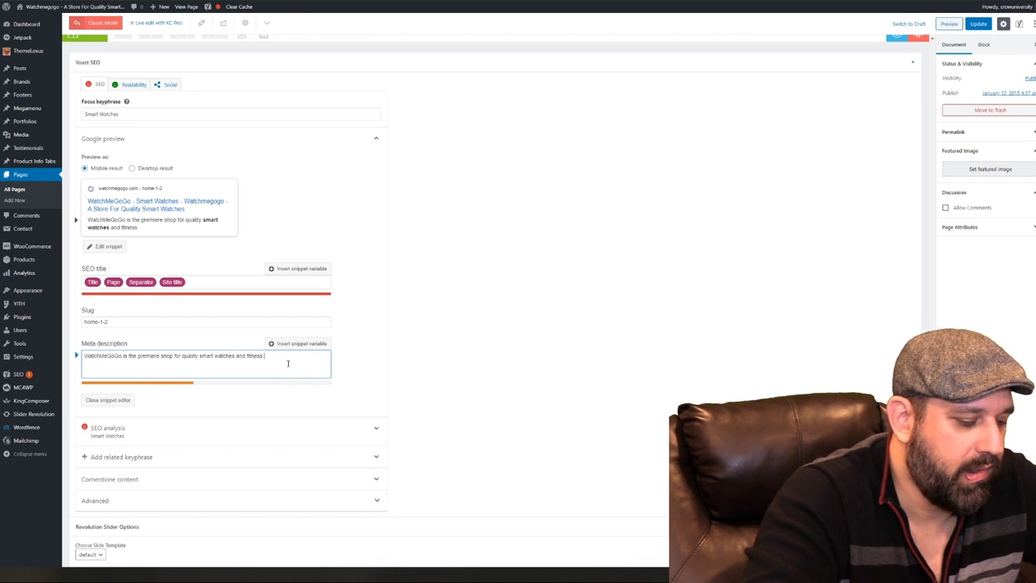
pyautogui.write(' tracker')
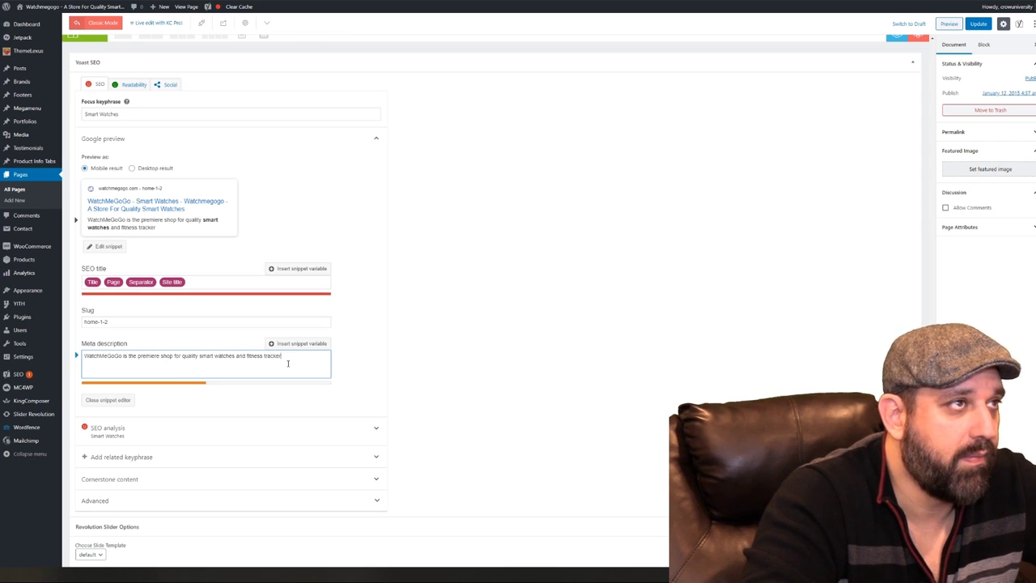
pyautogui.write('s.')
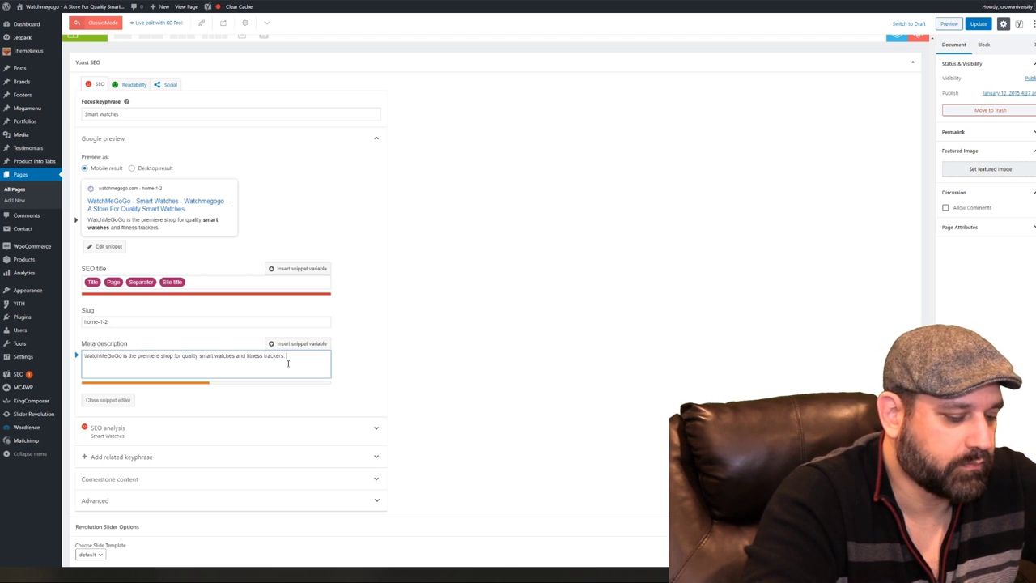
pyautogui.write('k of your life')
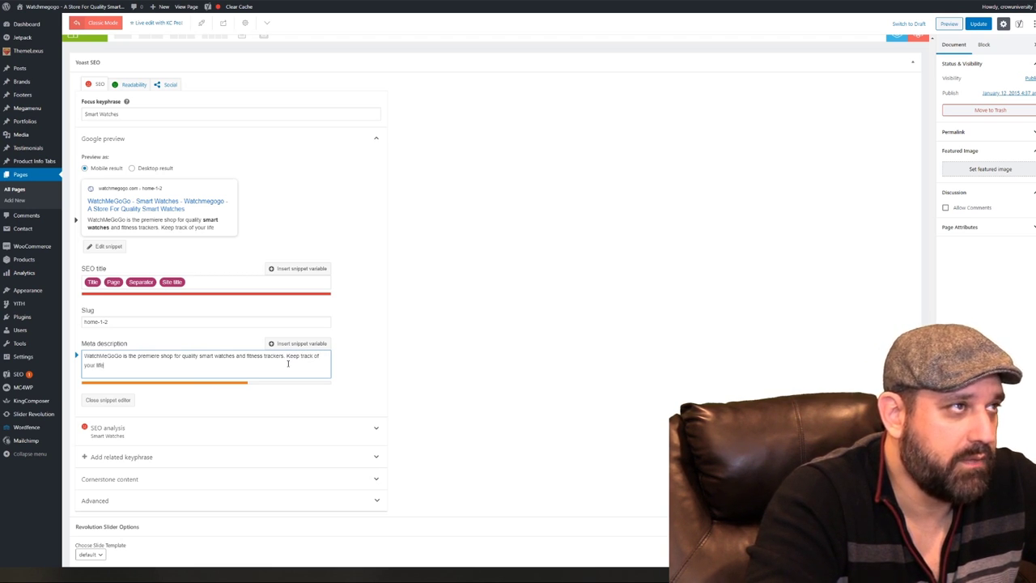
pyautogui.write(' and go go')
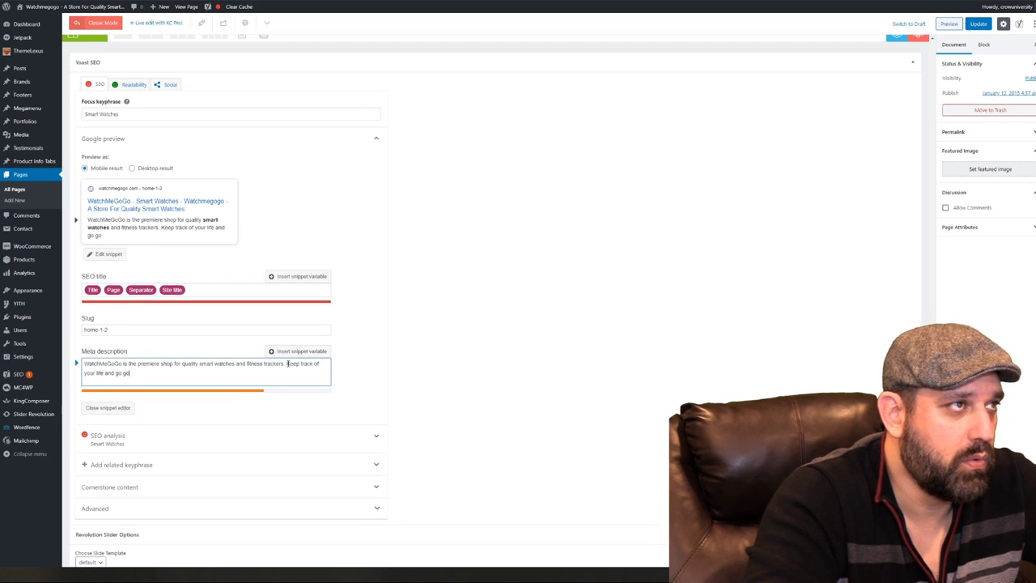
pyautogui.write('! See you o')
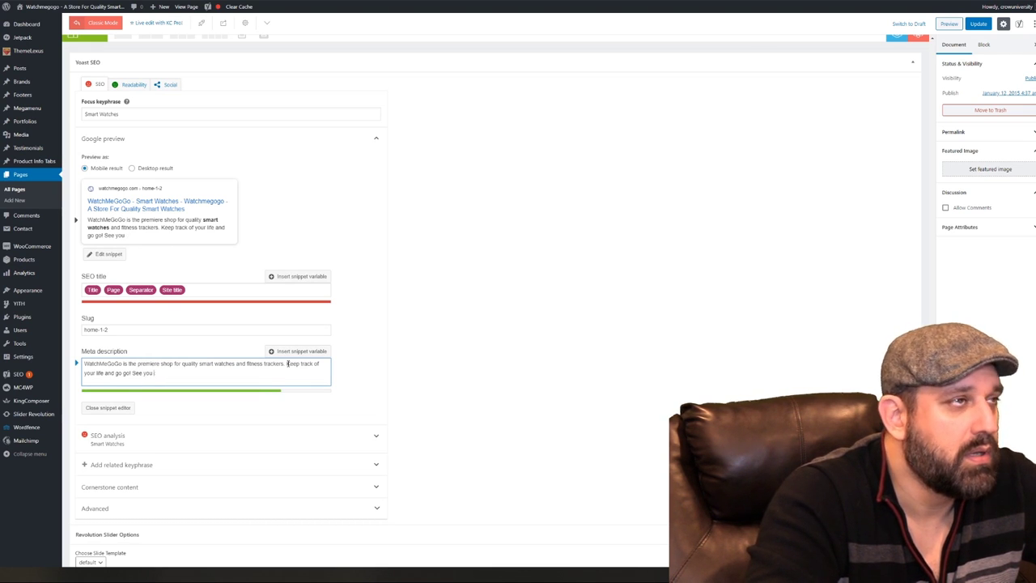
pyautogui.press('BackSpace')
pyautogui.press('BackSpace')
pyautogui.press('BackSpace')
pyautogui.press('BackSpace')
pyautogui.press('BackSpace')
pyautogui.press('BackSpace')
pyautogui.press('BackSpace')
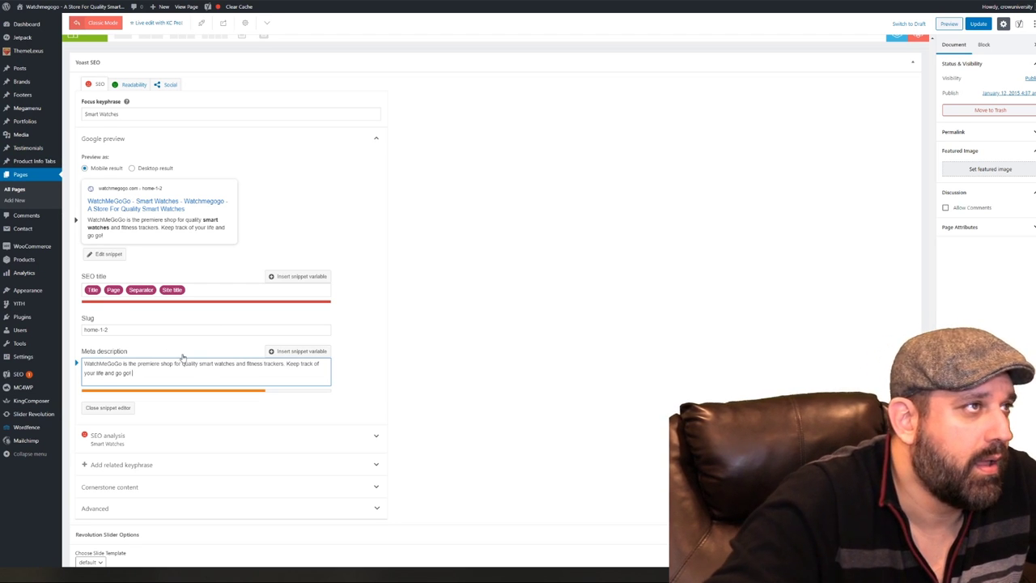
# Prefix the meta description with 'Welcome to' and replace 'is' after WatchMeGoGo with a comma
pyautogui.click(84, 366)
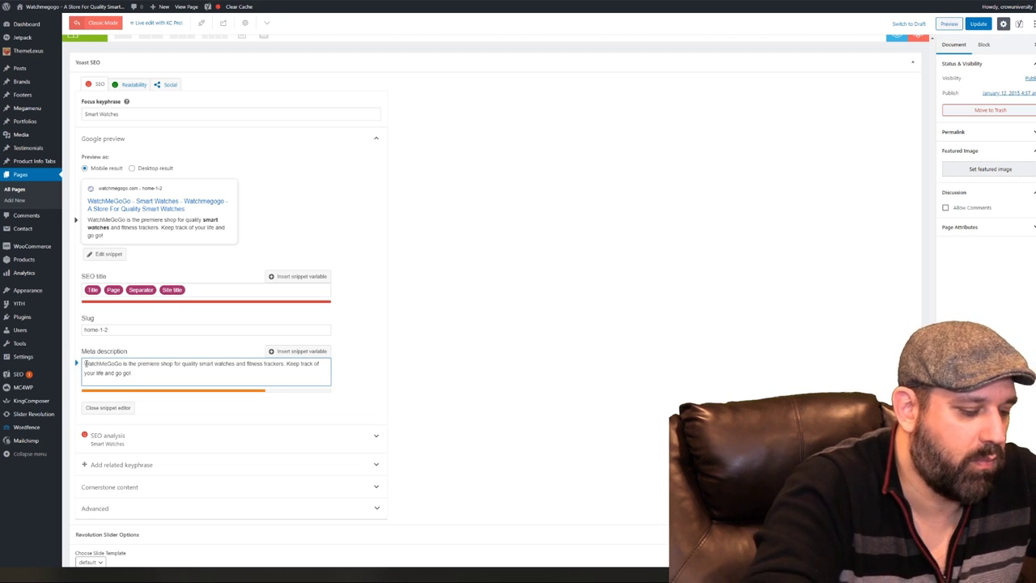
pyautogui.write('Welcome to')
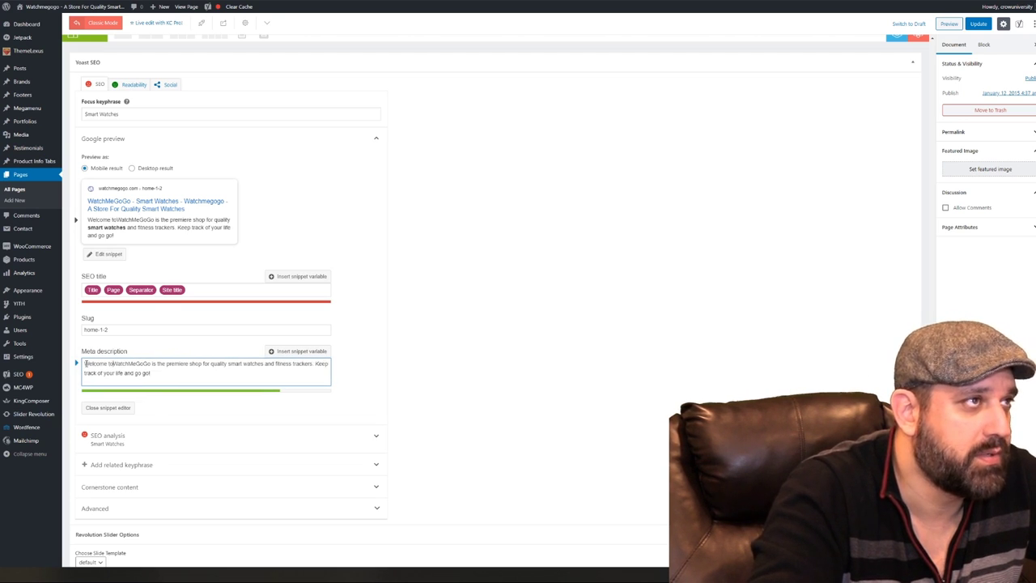
pyautogui.click(159, 364)
pyautogui.press('BackSpace')
pyautogui.press('BackSpace')
pyautogui.press('BackSpace')
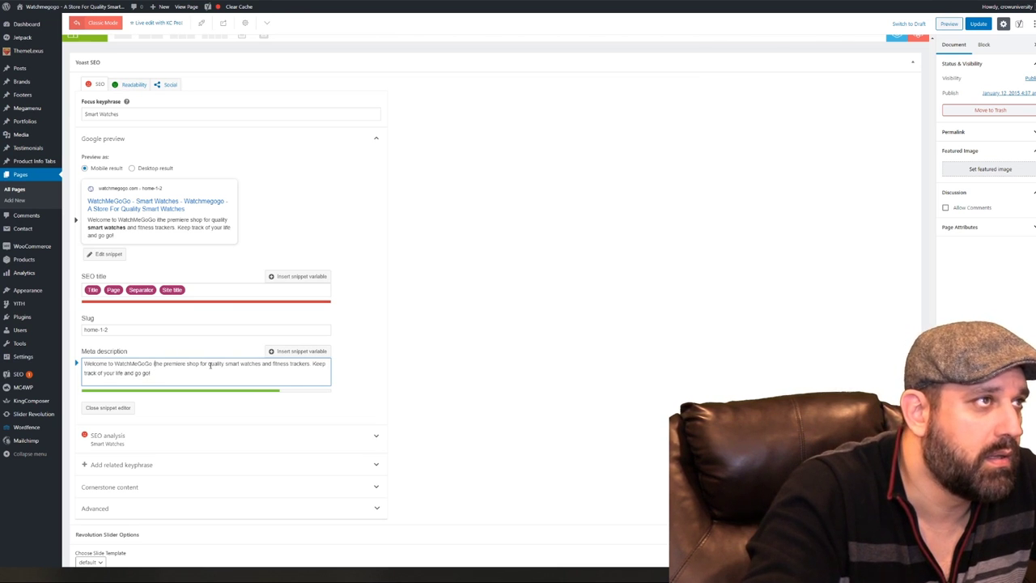
pyautogui.write(',')
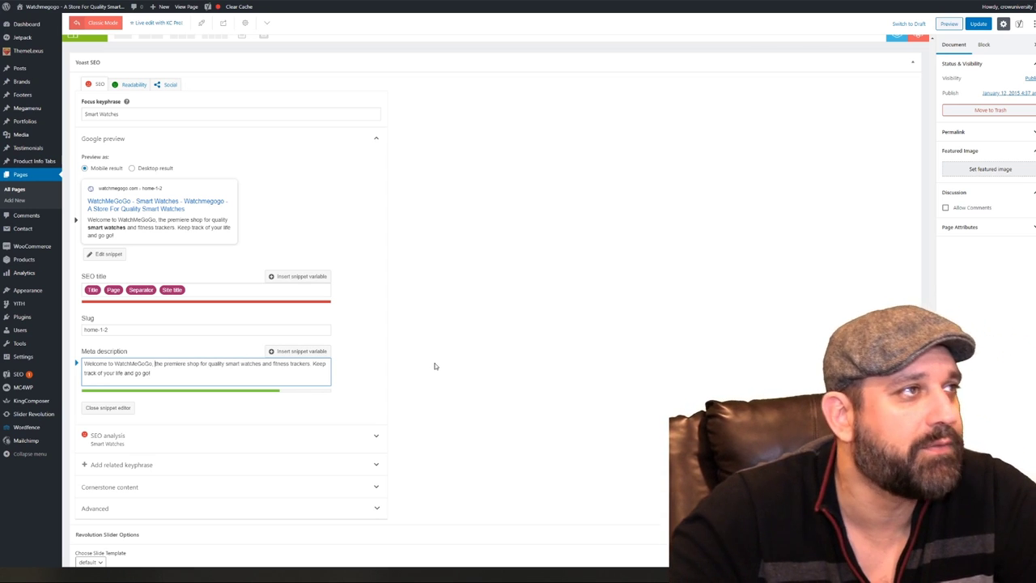
pyautogui.click(460, 362)
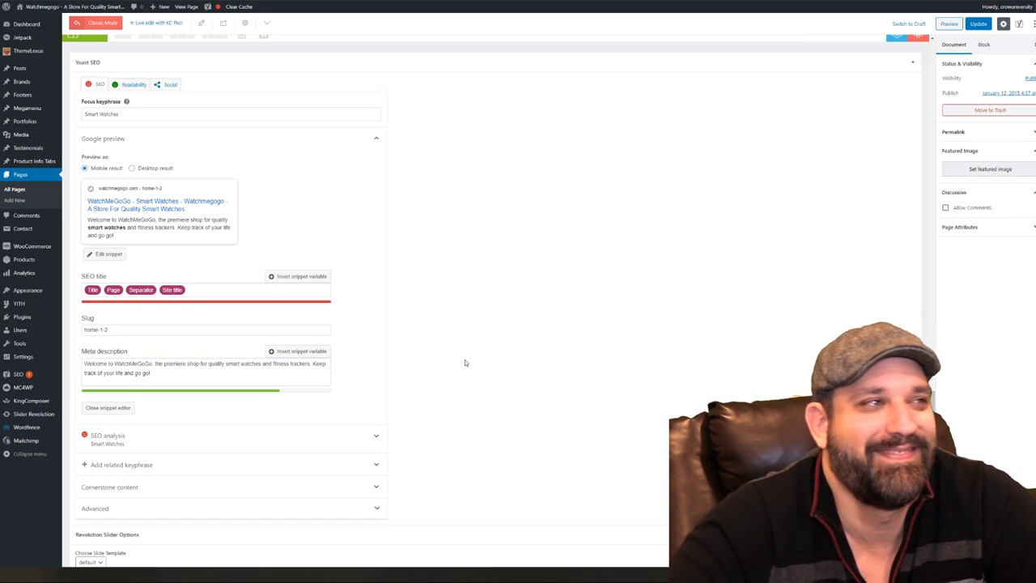
# Inspect the Facebook sharing fields in Yoast's Social settings
pyautogui.scroll(-2, 464, 362)
pyautogui.scroll(-2, 465, 363)
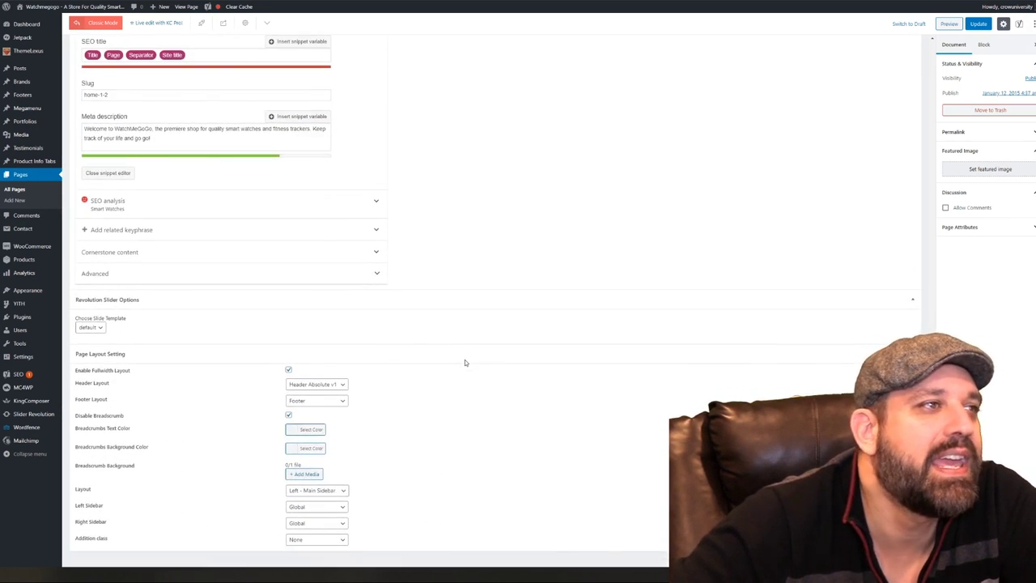
pyautogui.scroll(5, 481, 363)
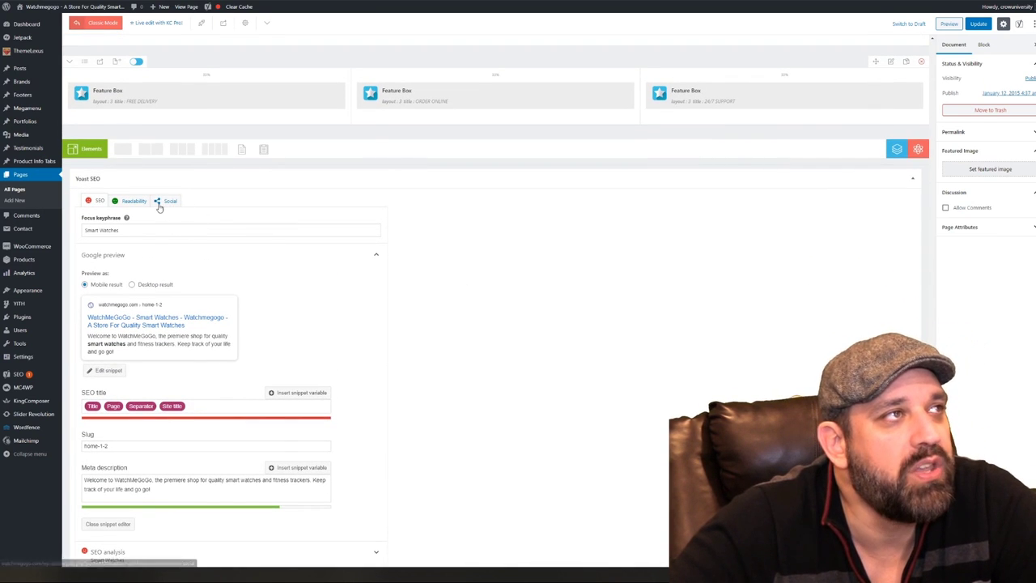
pyautogui.click(162, 201)
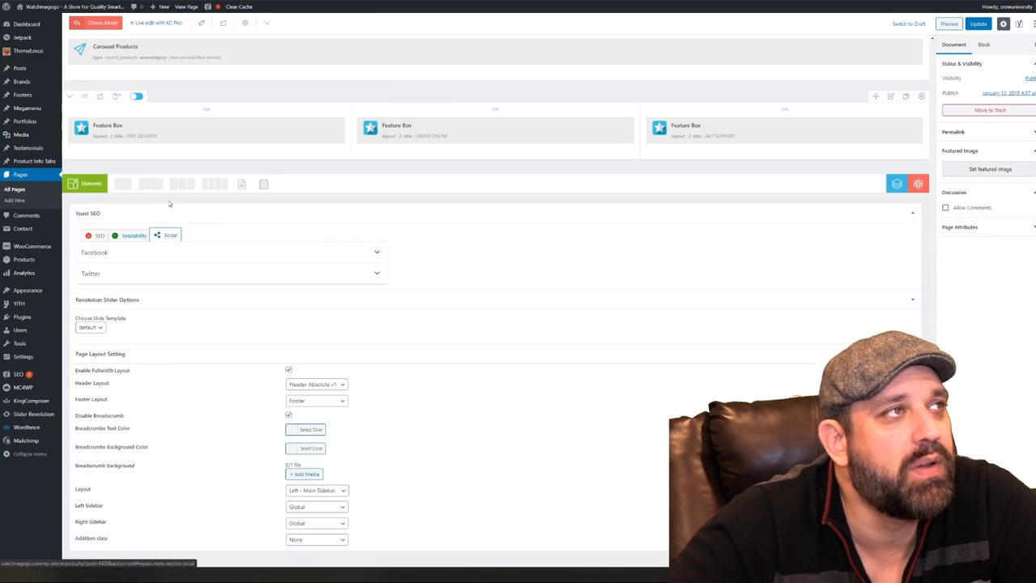
pyautogui.click(207, 253)
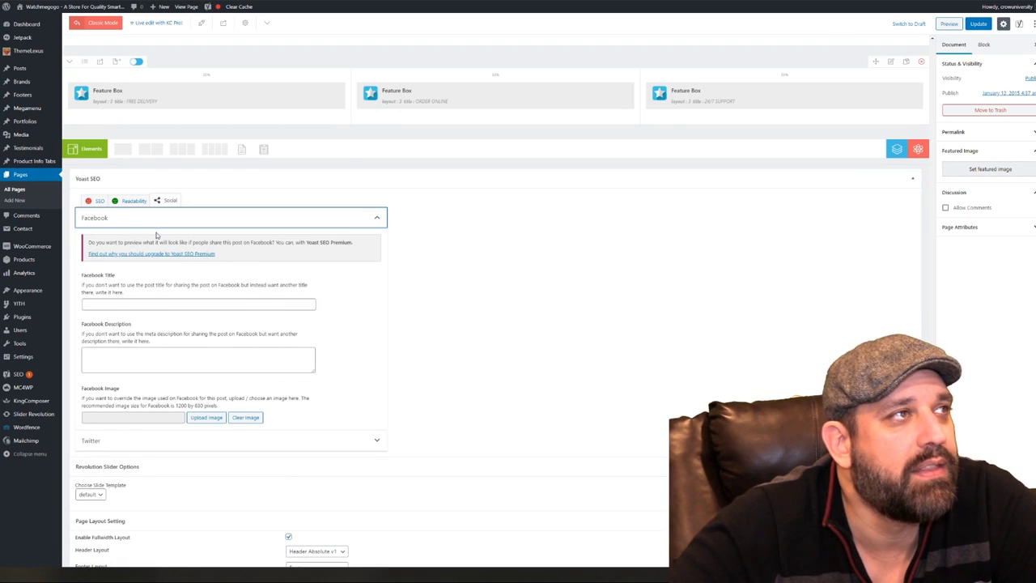
# Back in the SEO settings, put focus in the Smart Watches focus keyphrase field
pyautogui.click(95, 202)
pyautogui.click(125, 228)
pyautogui.click(127, 228)
# Copy the Smart Watches keyphrase into the Facebook title, completing it as 'Smart Watches by WatchMeGoGo'
pyautogui.tripleClick(140, 230)
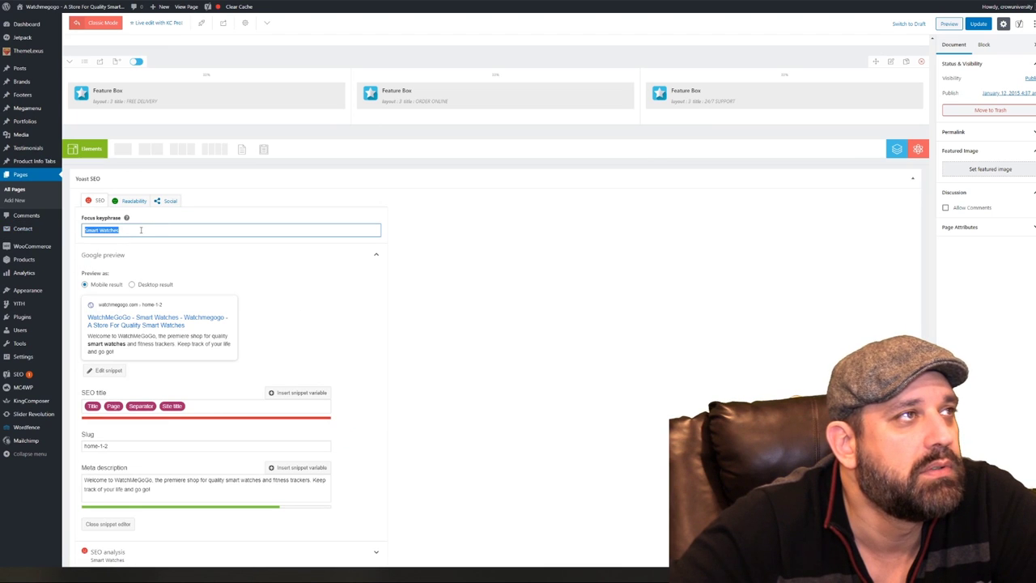
pyautogui.rightClick(141, 230)
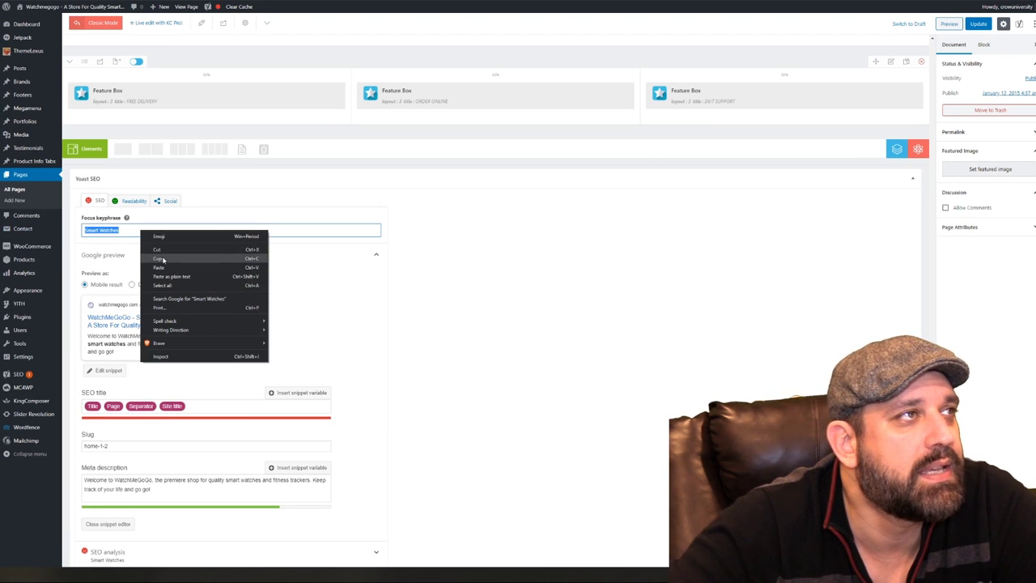
pyautogui.click(163, 259)
pyautogui.click(167, 202)
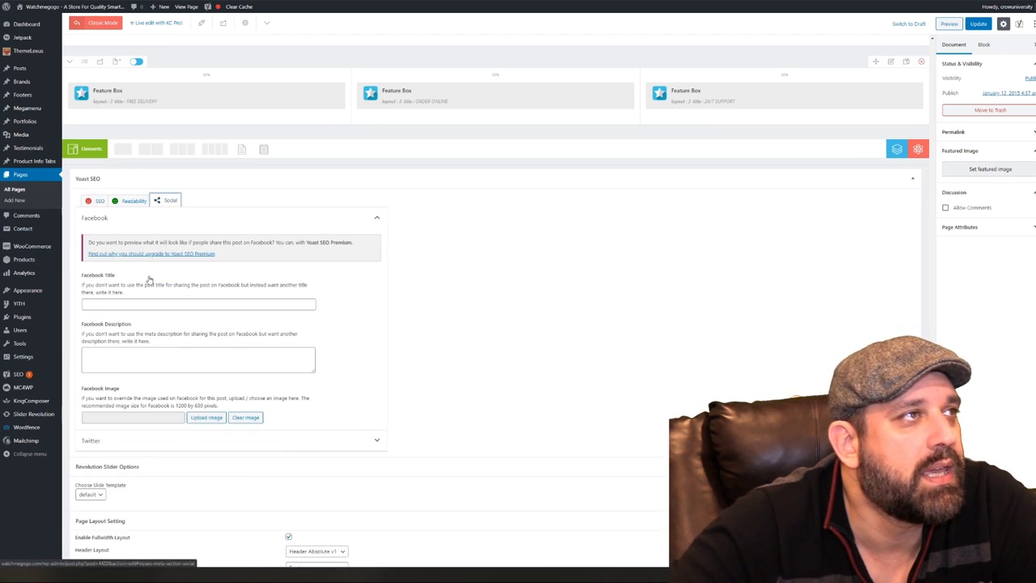
pyautogui.rightClick(144, 304)
pyautogui.click(161, 363)
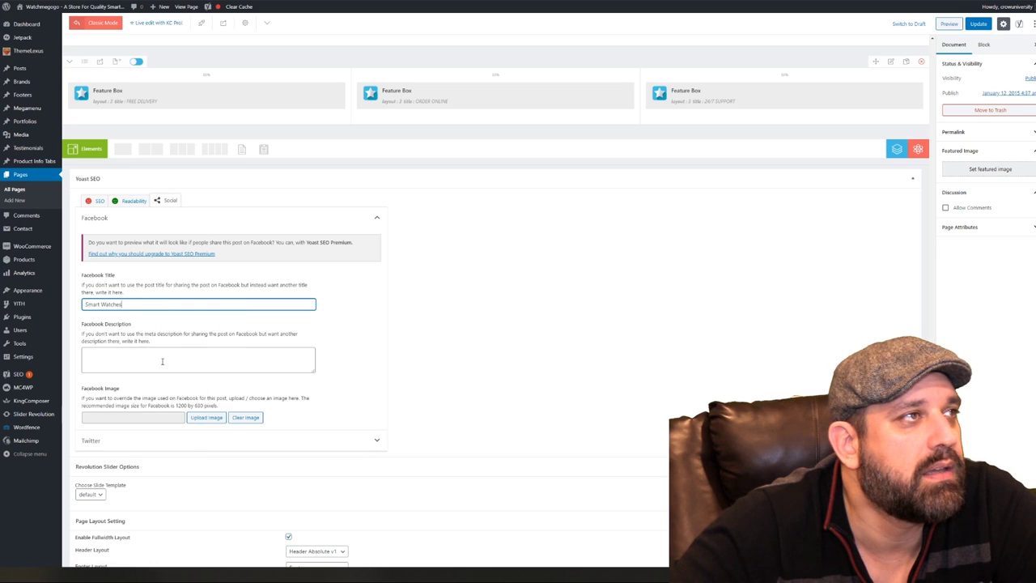
pyautogui.write('b')
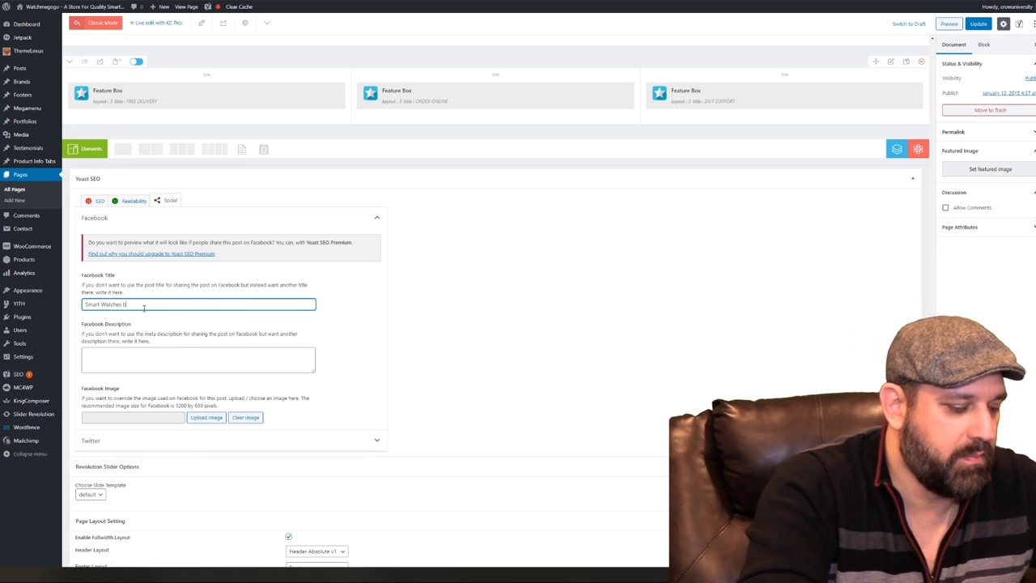
pyautogui.write('y WatchMeGoGo')
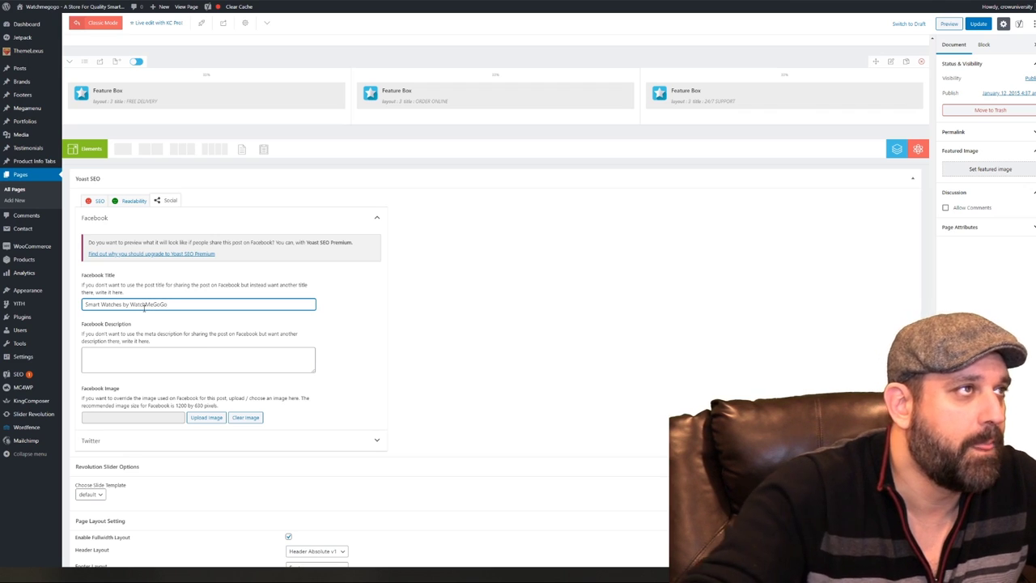
pyautogui.click(108, 203)
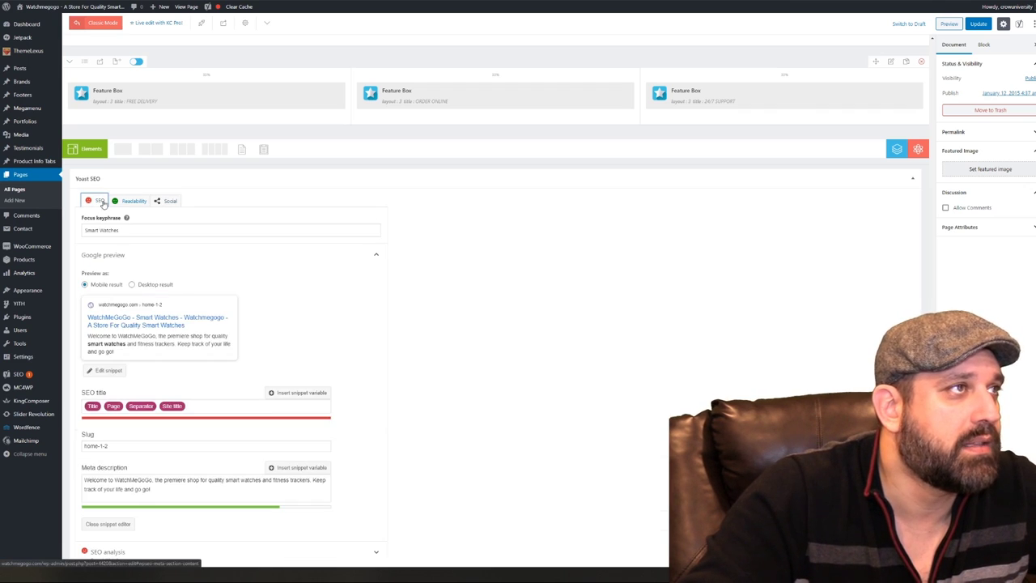
pyautogui.click(166, 348)
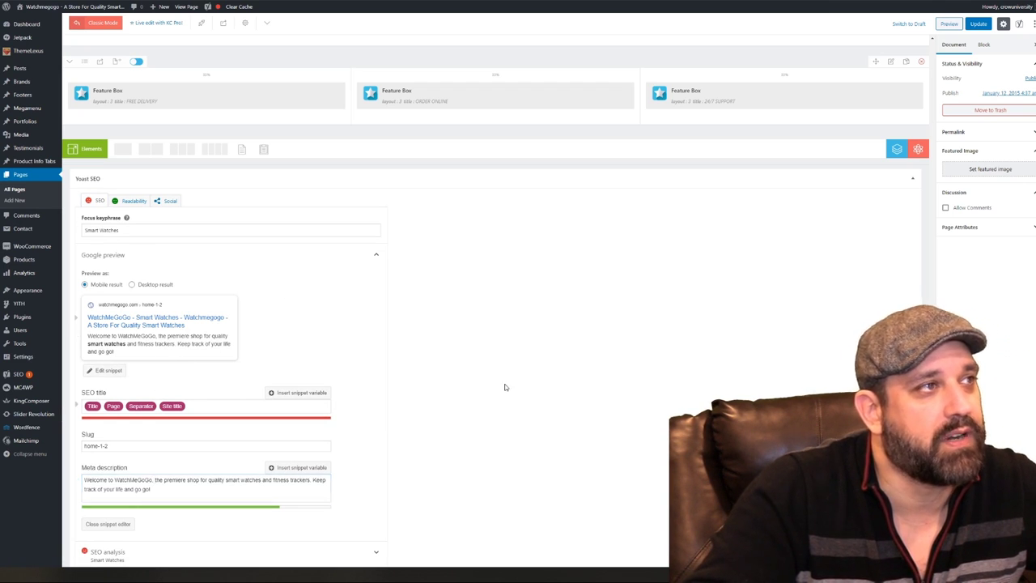
# Copy the welcome meta description text and paste it into the Facebook Description field
pyautogui.scroll(-2, 504, 386)
pyautogui.tripleClick(152, 412)
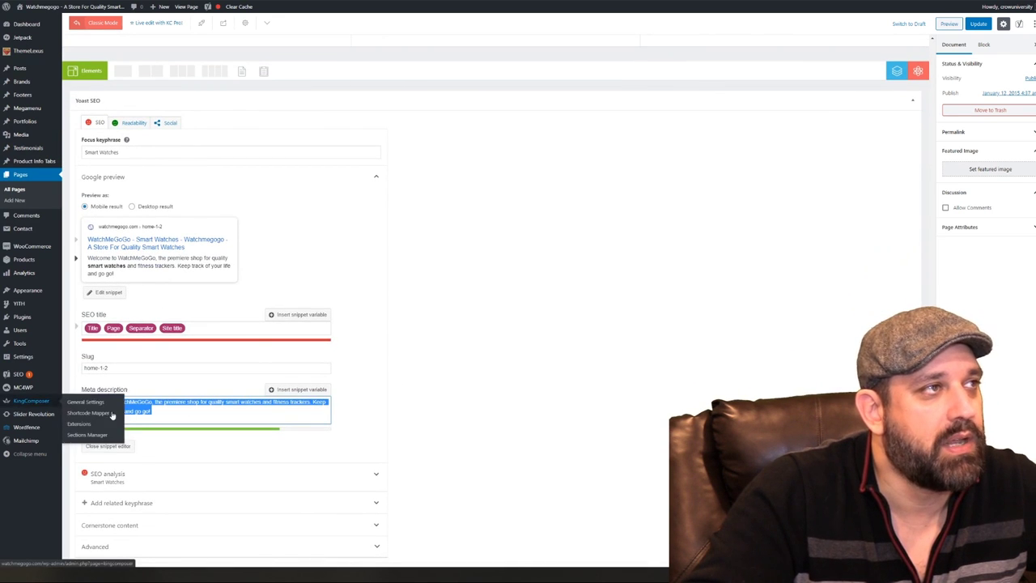
pyautogui.rightClick(146, 408)
pyautogui.click(164, 434)
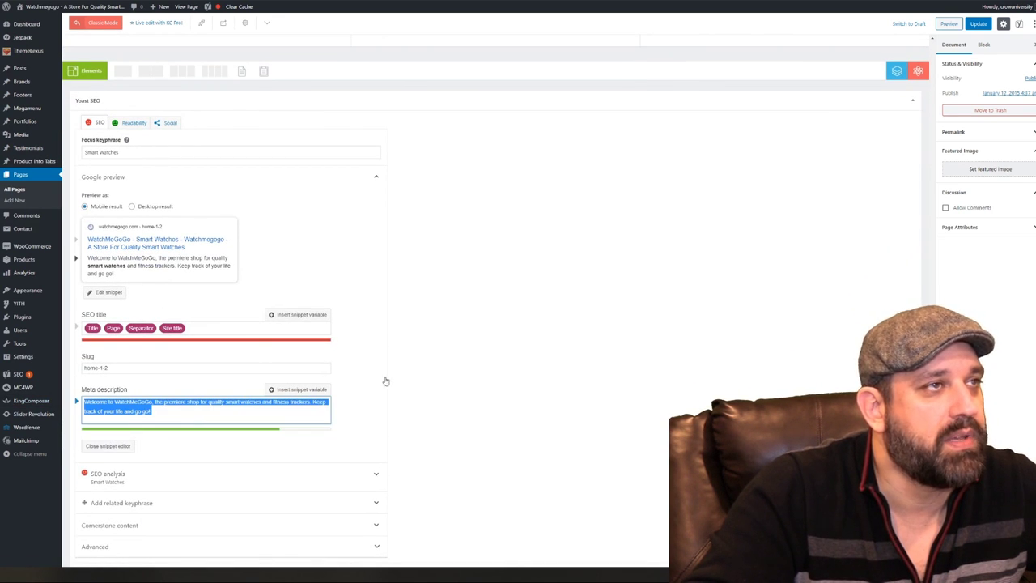
pyautogui.click(289, 238)
pyautogui.click(170, 123)
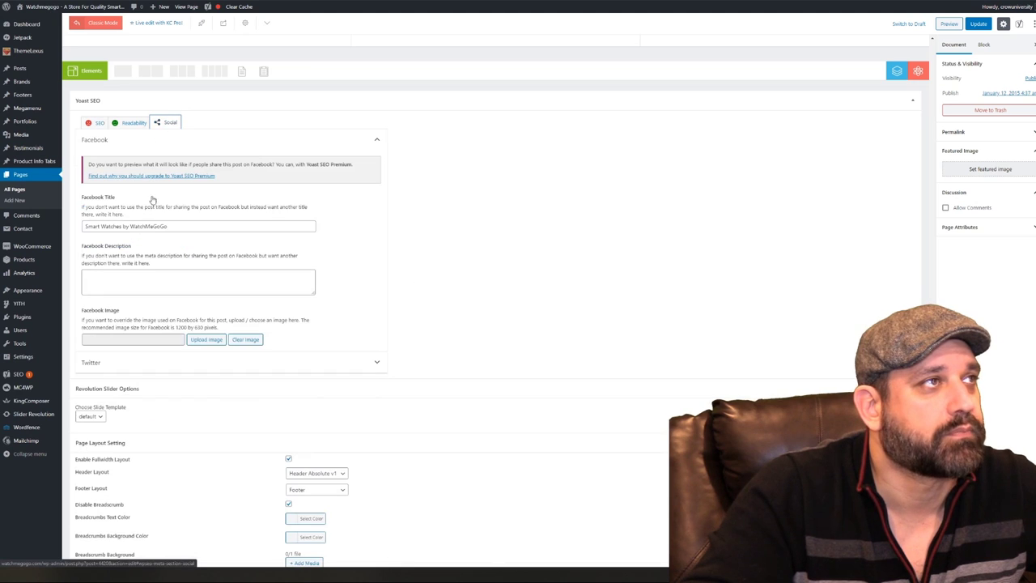
pyautogui.rightClick(156, 277)
pyautogui.click(179, 339)
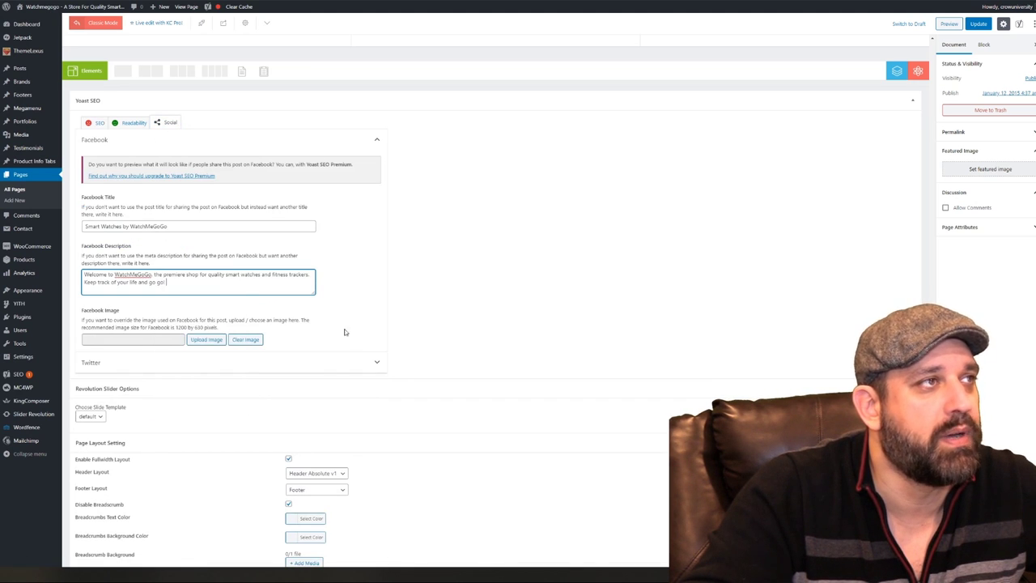
pyautogui.click(365, 302)
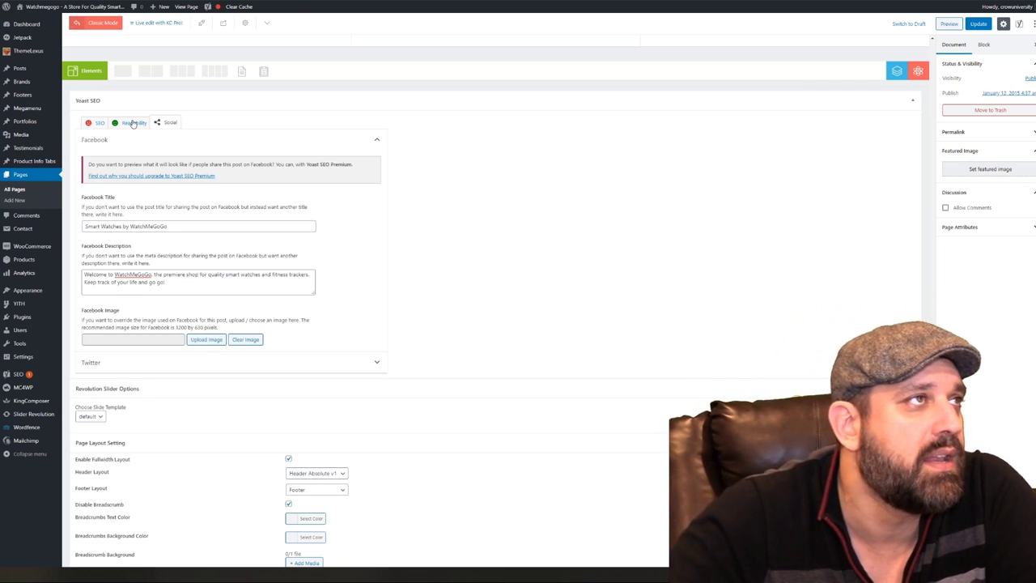
# Check the Twitter sharing settings and the featured image library, leaving both unchanged
pyautogui.click(306, 139)
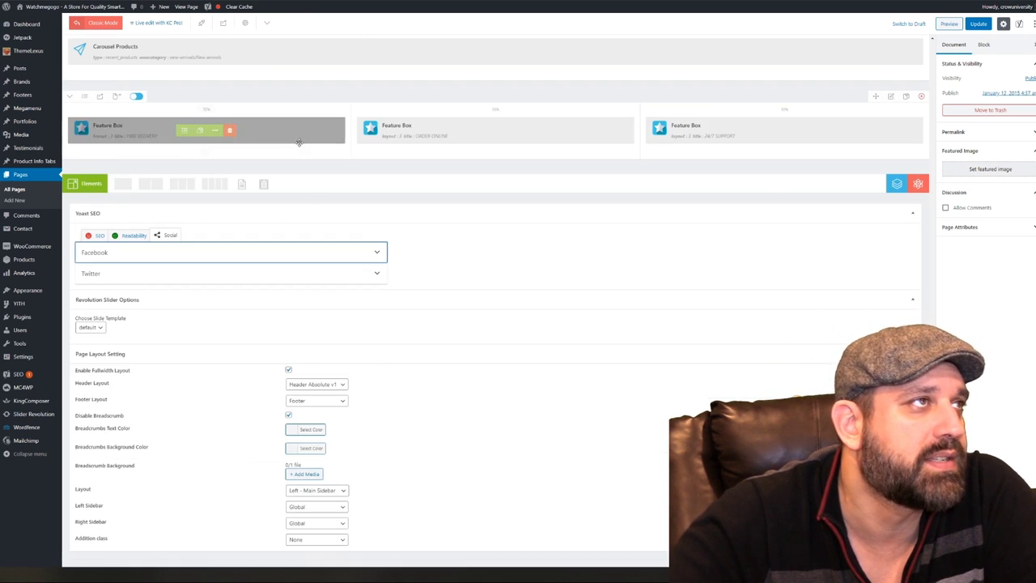
pyautogui.click(231, 275)
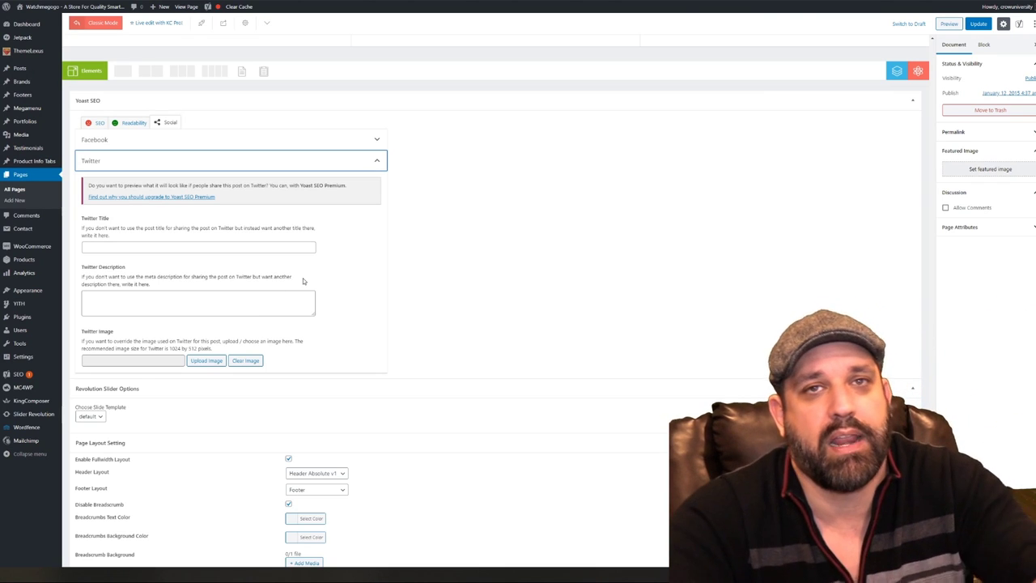
pyautogui.click(94, 122)
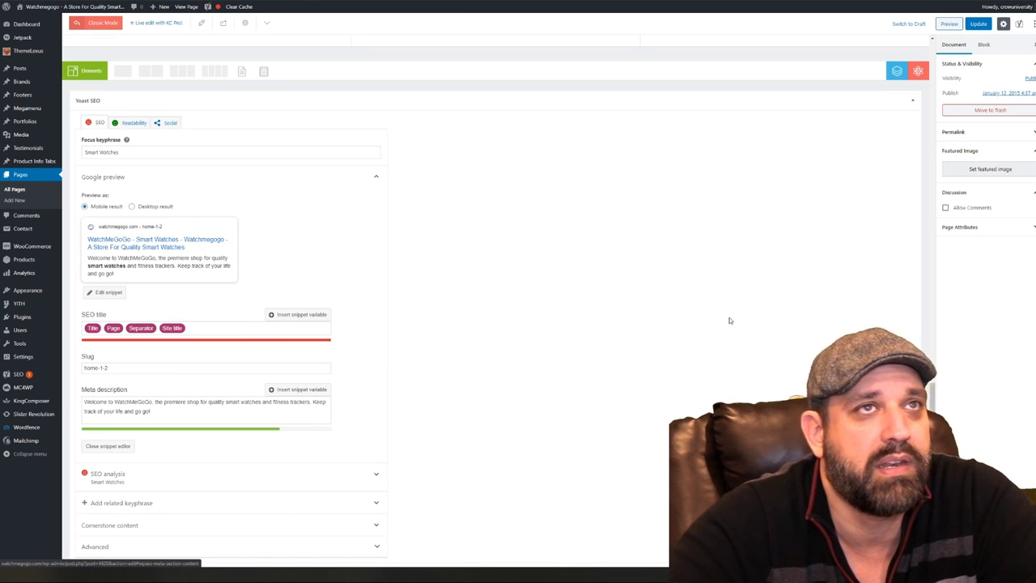
pyautogui.click(989, 169)
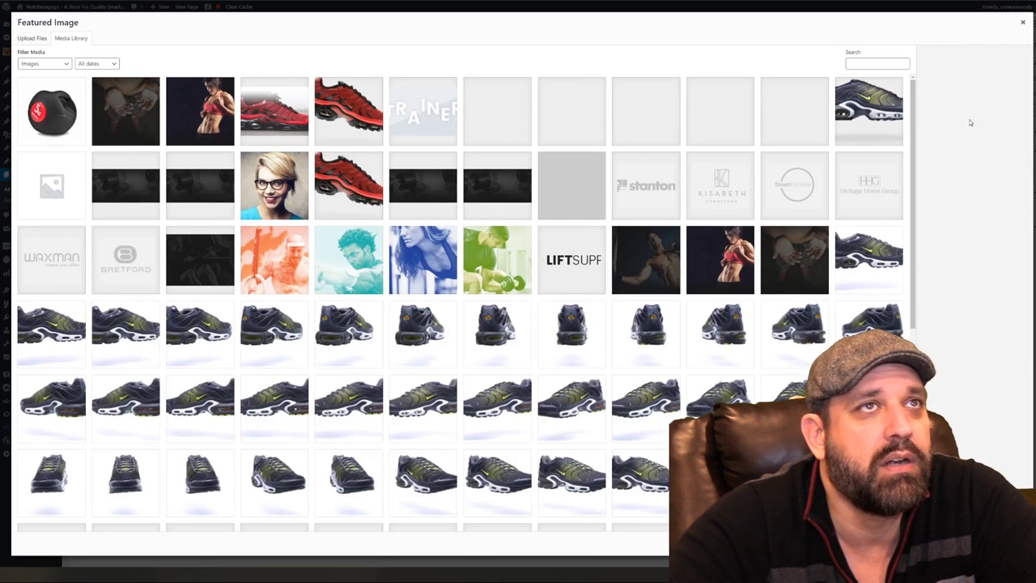
pyautogui.click(1023, 23)
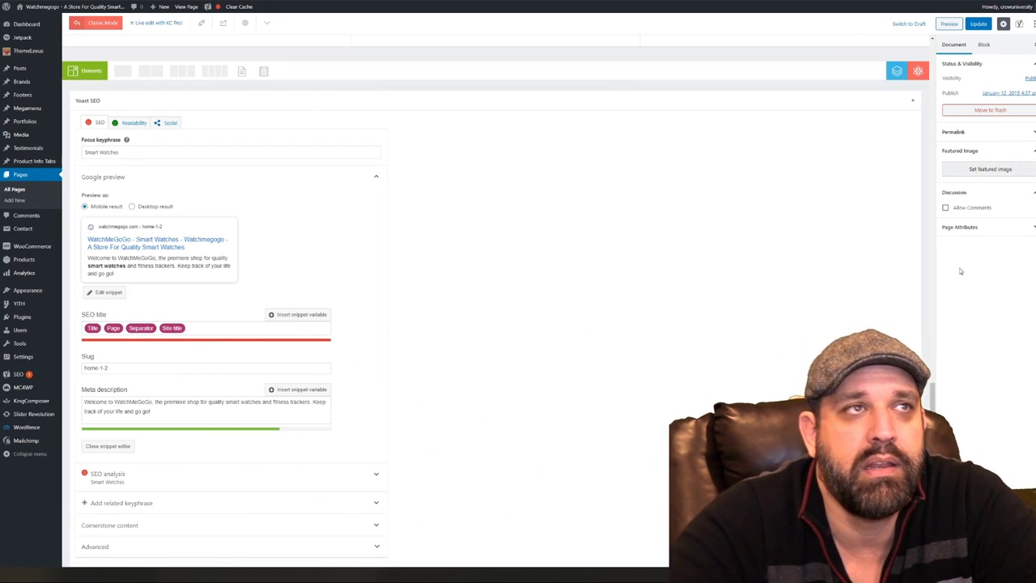
# Update the home page and go to the live site
pyautogui.scroll(-3, 486, 324)
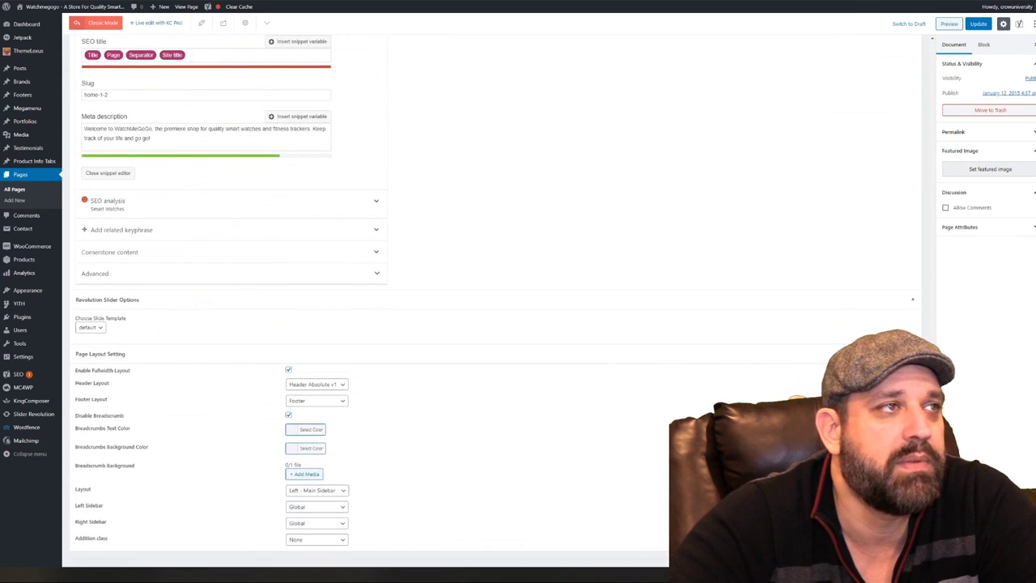
pyautogui.scroll(15, 486, 323)
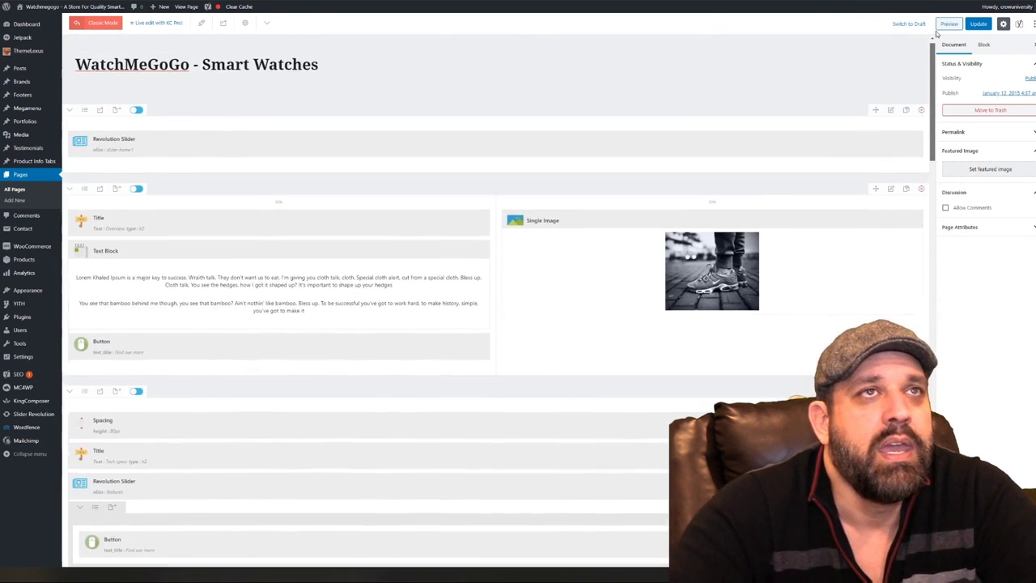
pyautogui.click(979, 24)
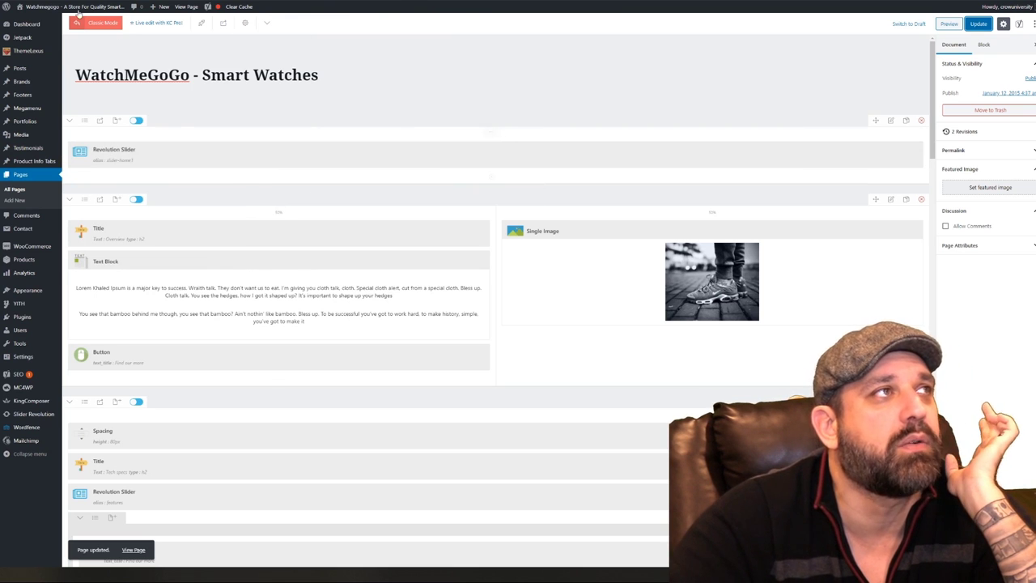
pyautogui.moveTo(39, 8)
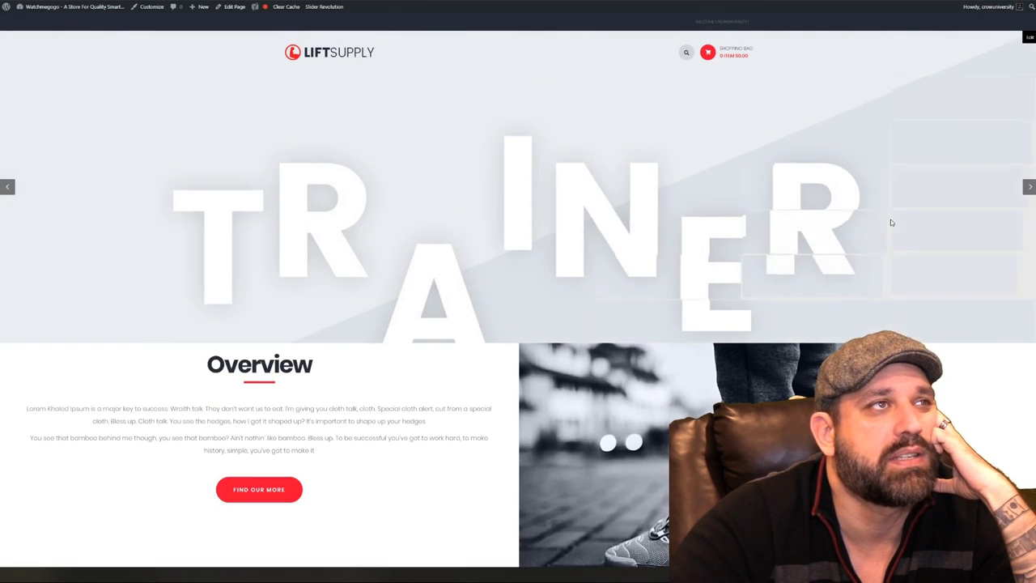
# Scroll the live home page and look over the Overview paragraphs
pyautogui.scroll(-2, 518, 199)
pyautogui.scroll(1, 518, 199)
pyautogui.scroll(1, 578, 191)
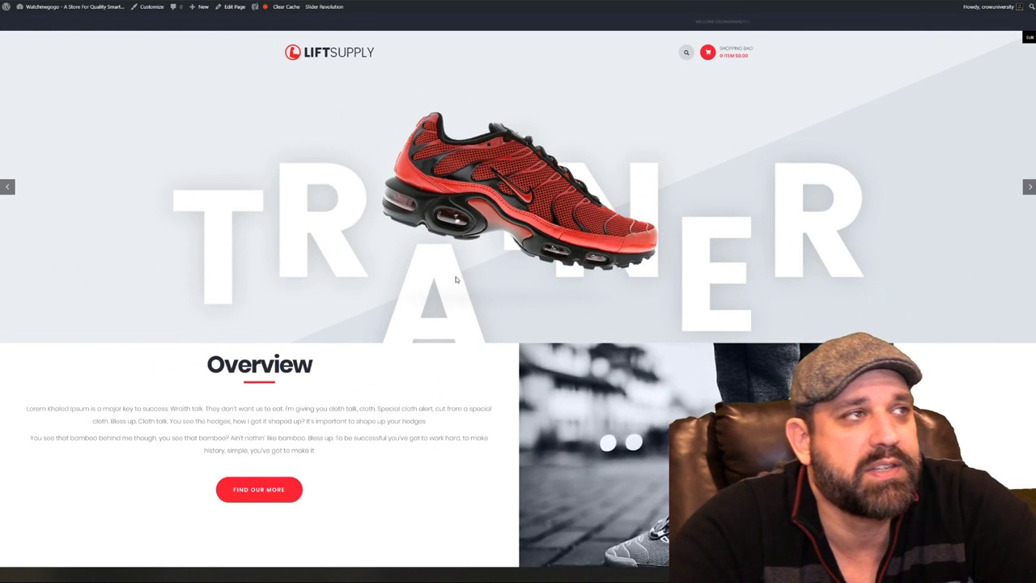
pyautogui.scroll(-2, 462, 266)
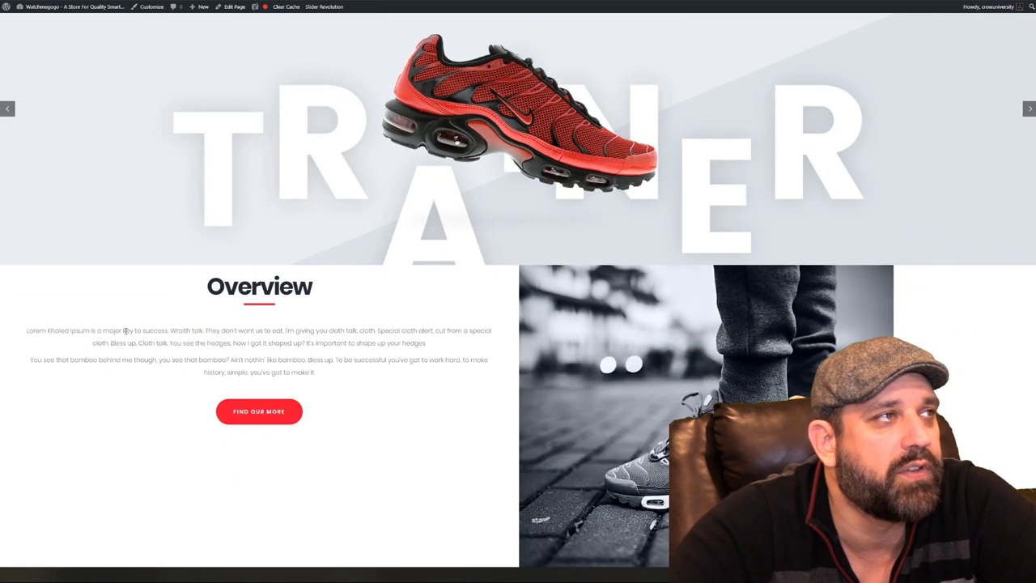
pyautogui.moveTo(143, 343); pyautogui.dragTo(398, 399)
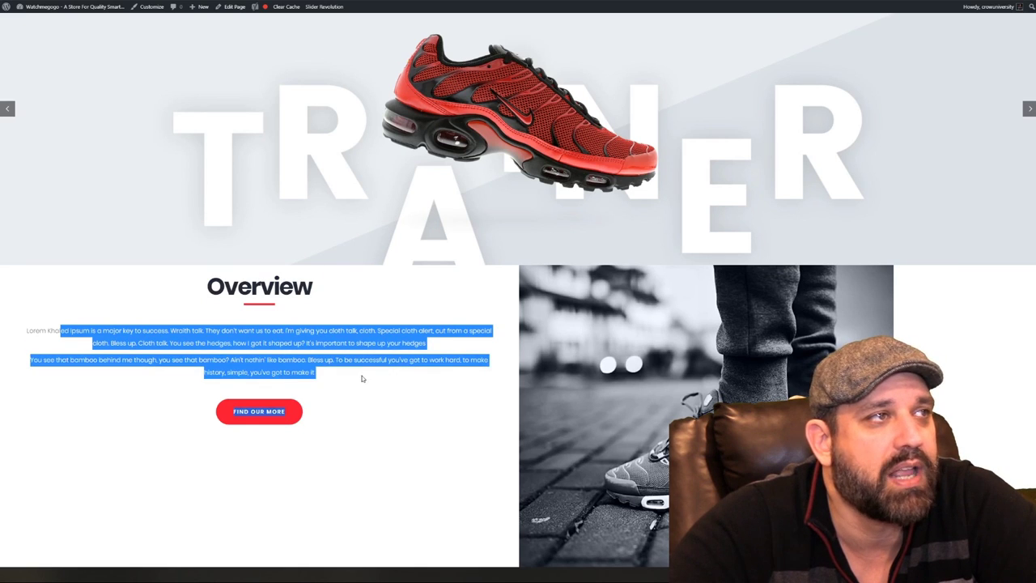
pyautogui.click(366, 384)
# Scroll down to the Tech Specs section and examine its shoe image
pyautogui.scroll(-4, 366, 384)
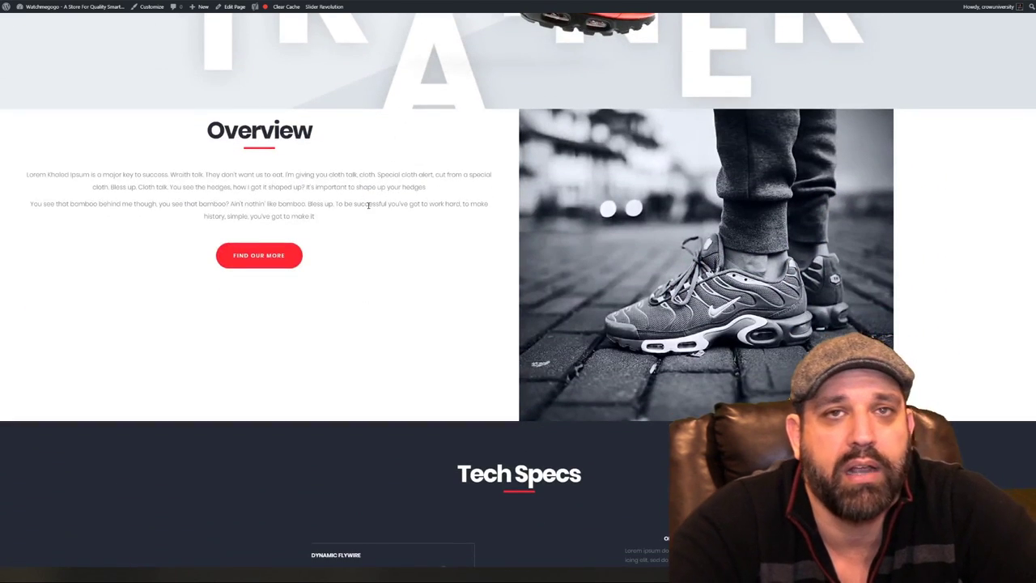
pyautogui.scroll(-1, 348, 259)
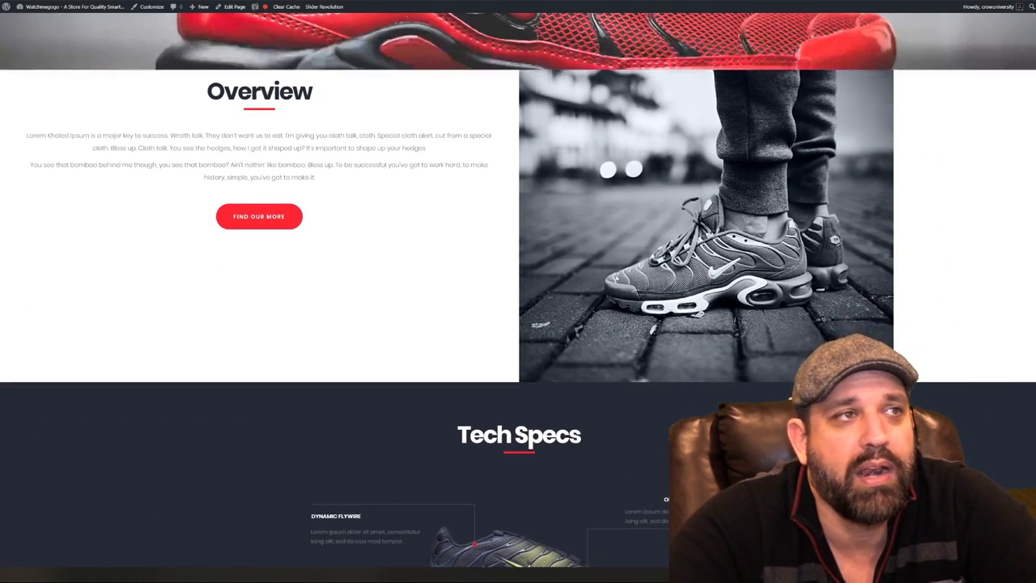
pyautogui.scroll(-4, 544, 431)
pyautogui.rightClick(517, 416)
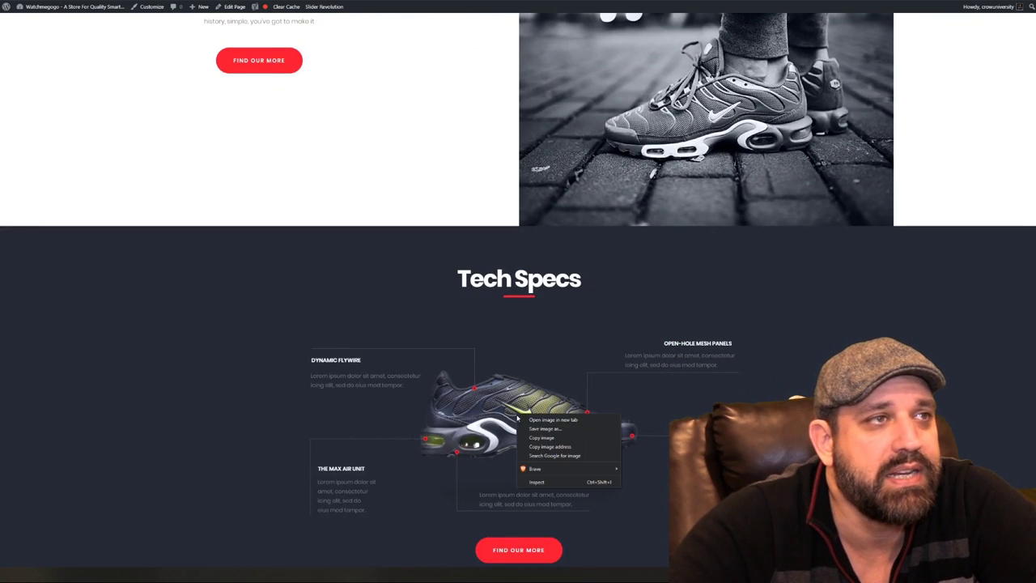
pyautogui.click(542, 328)
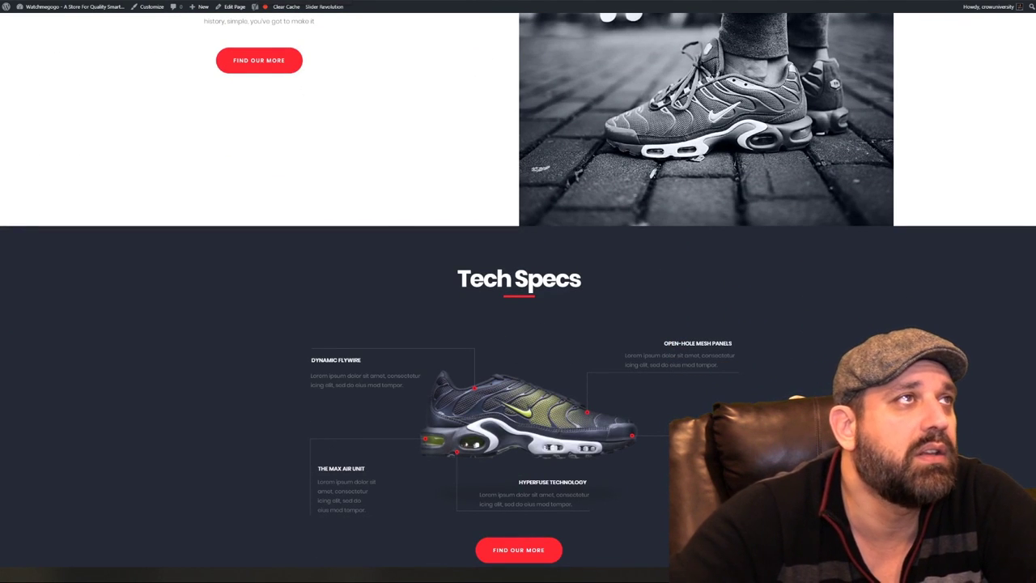
pyautogui.scroll(-2, 540, 287)
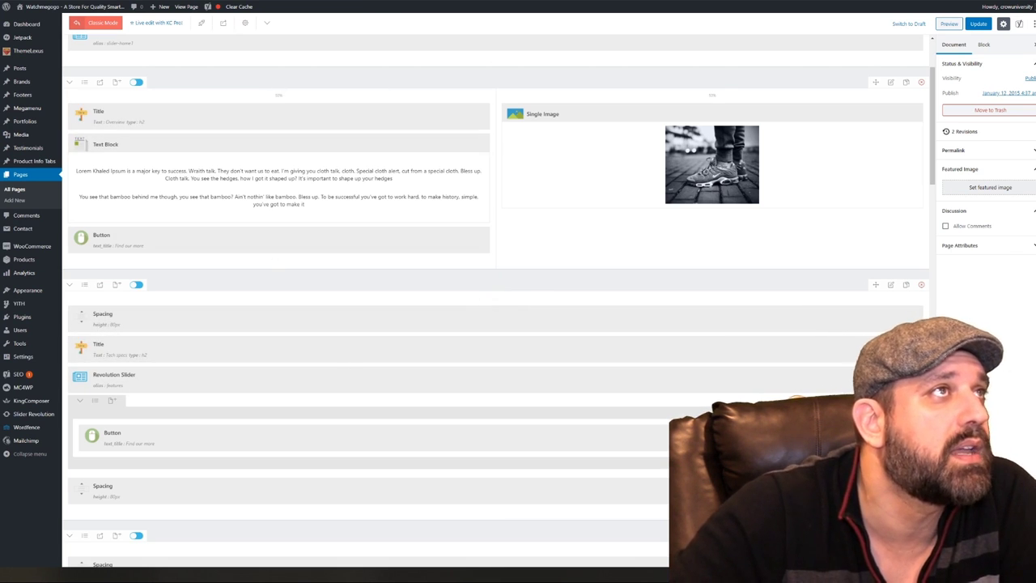
# Return to the live home page and review the Tech Specs shoe image and Features section
pyautogui.click(376, 2)
pyautogui.scroll(-1, 482, 348)
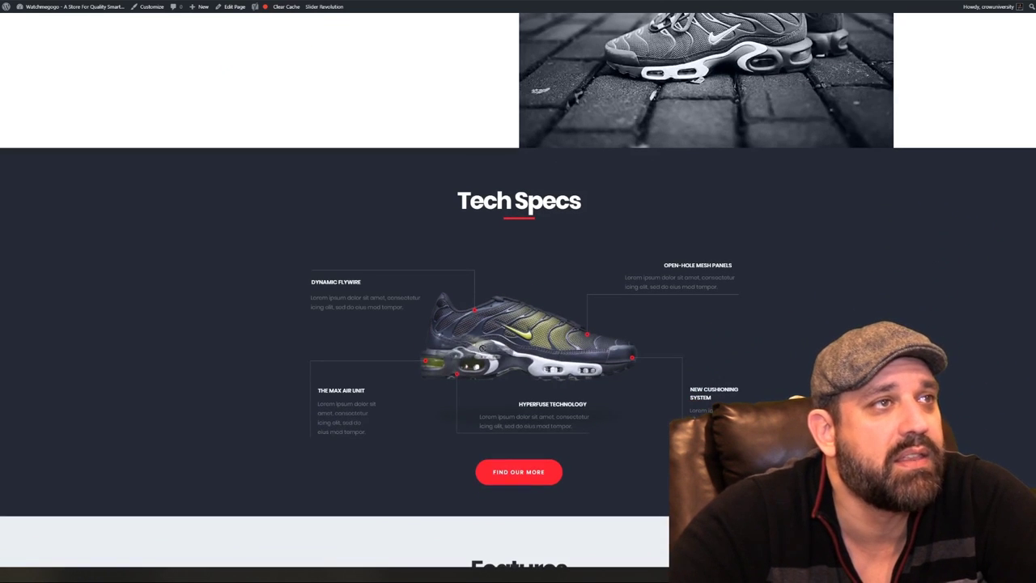
pyautogui.rightClick(514, 340)
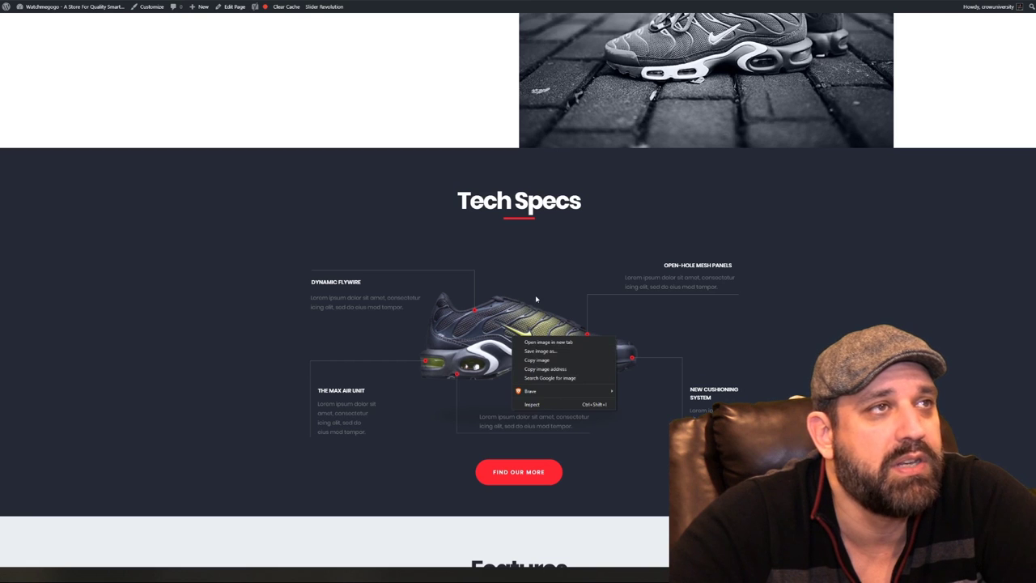
pyautogui.click(570, 299)
pyautogui.scroll(-2, 614, 300)
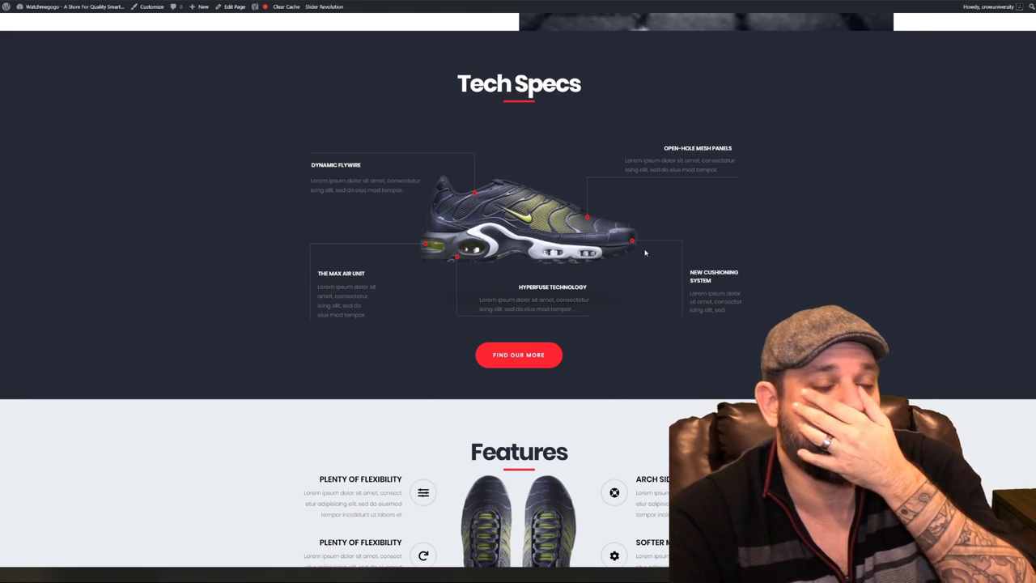
pyautogui.scroll(-4, 590, 319)
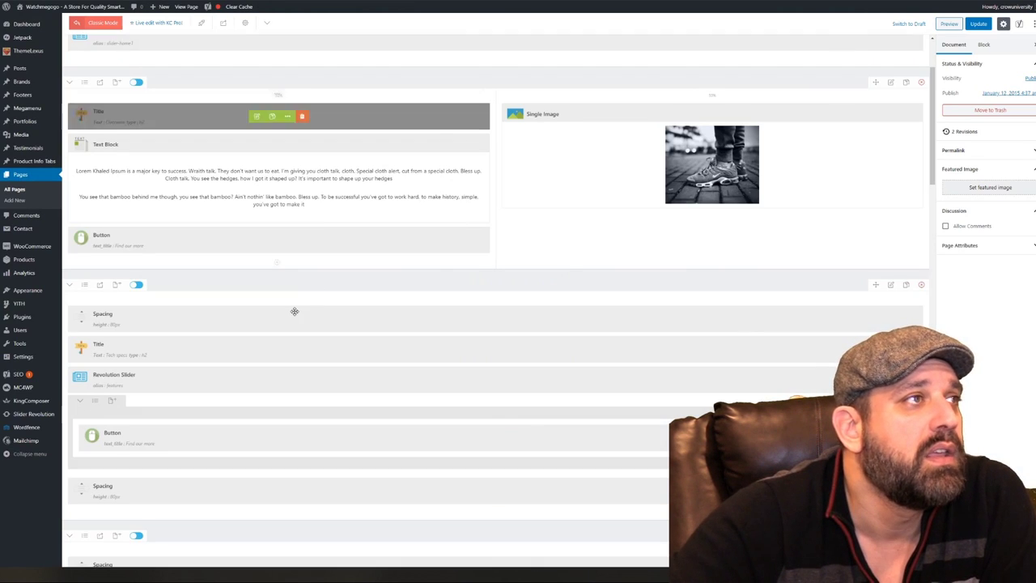
# Retitle the top right Features box to 'Support For Ogres' and save it
pyautogui.scroll(-3, 273, 317)
pyautogui.scroll(-4, 272, 316)
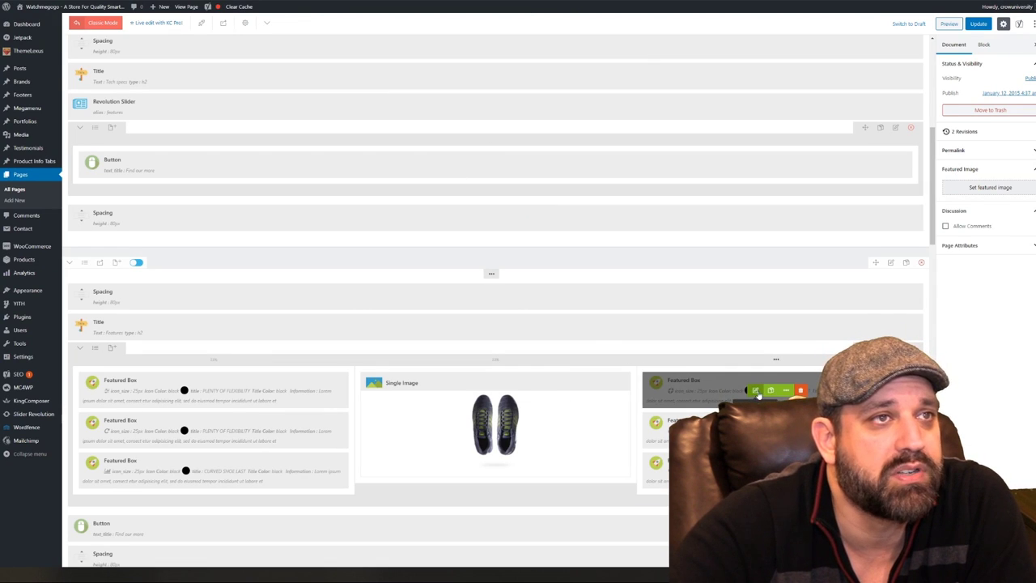
pyautogui.click(754, 391)
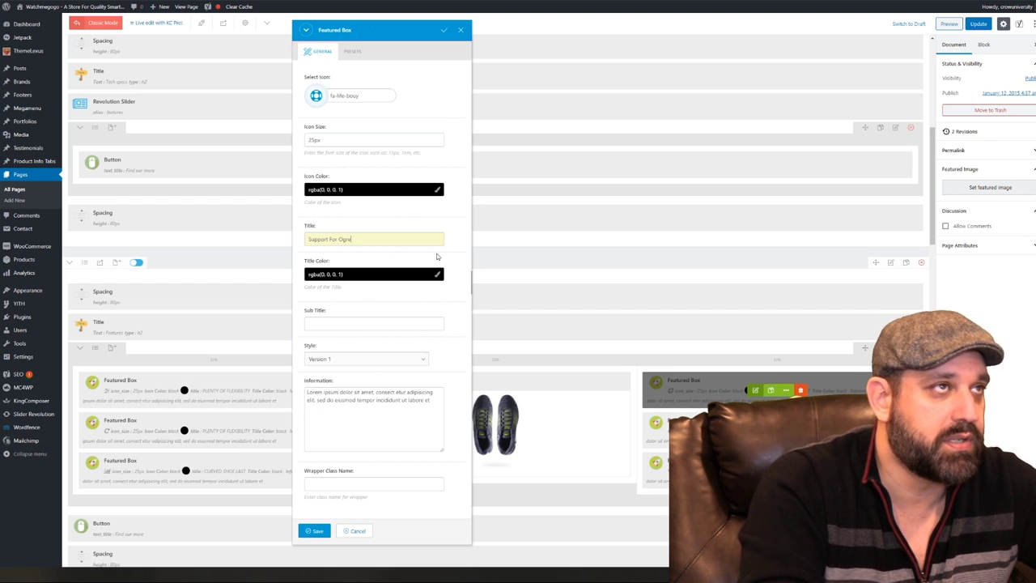
pyautogui.write('s')
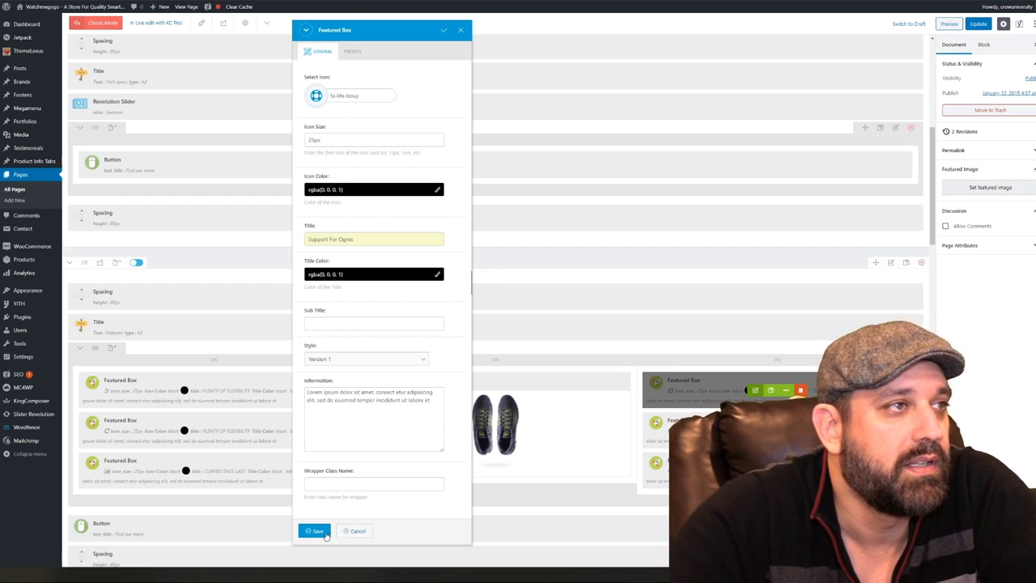
pyautogui.click(315, 531)
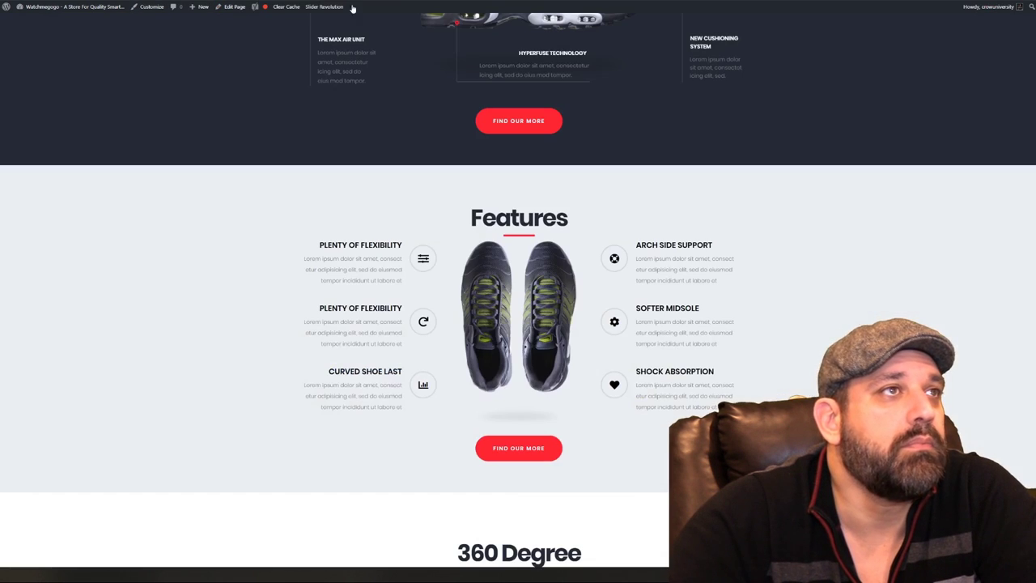
# Reload the live home page to pick up the renamed feature
pyautogui.rightClick(192, 197)
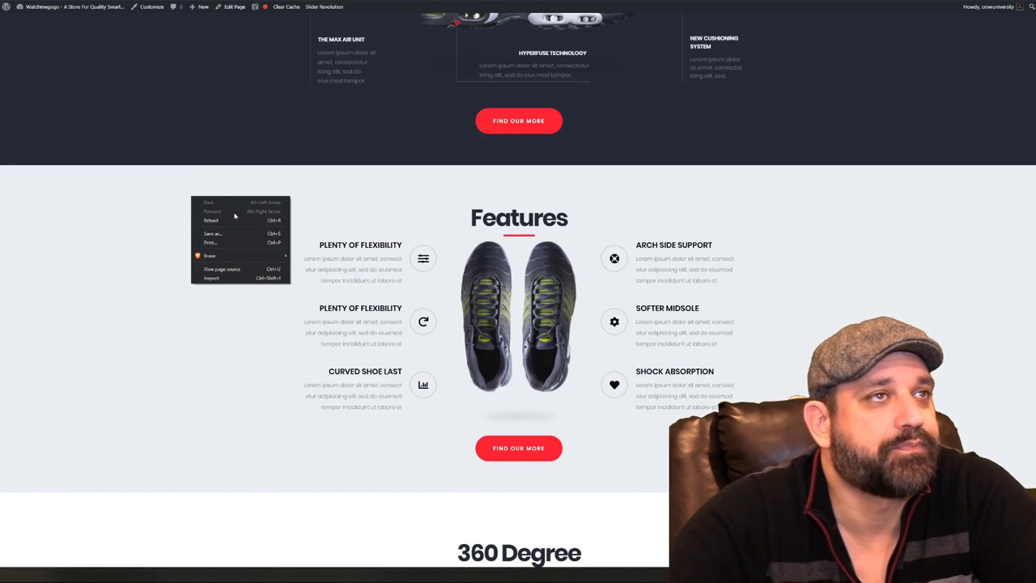
pyautogui.click(210, 220)
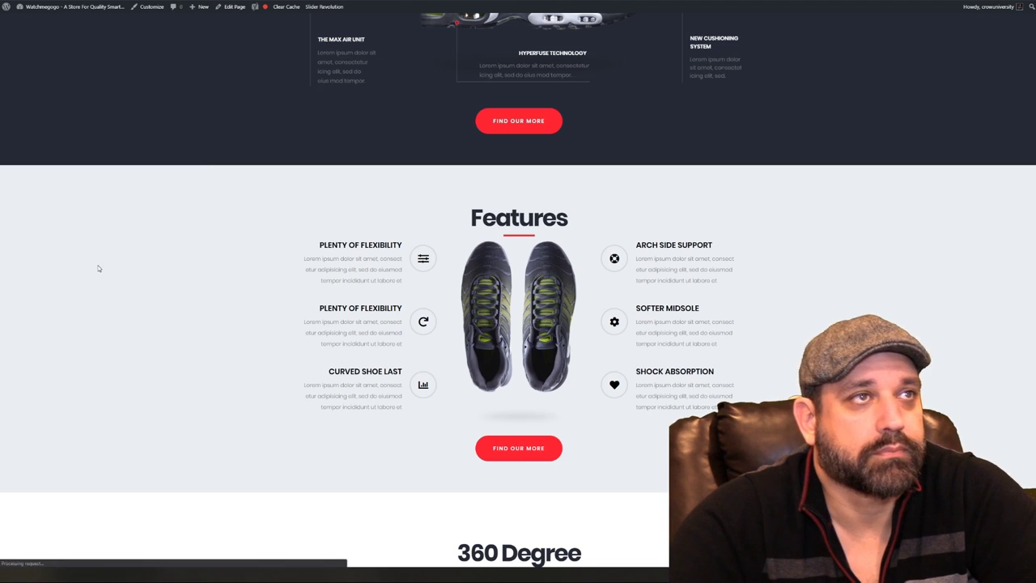
pyautogui.moveTo(98, 268); pyautogui.dragTo(800, 268)
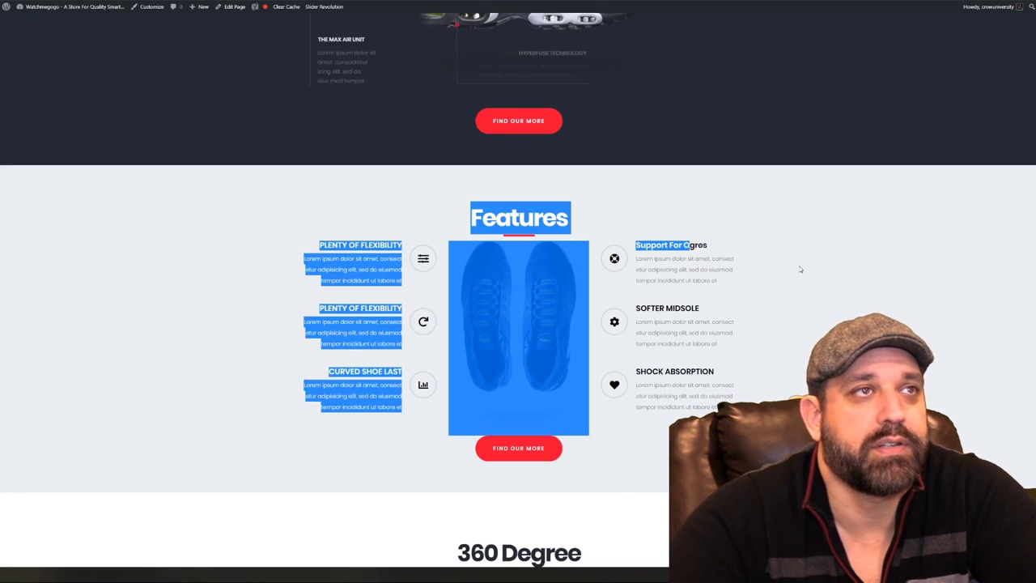
pyautogui.click(800, 270)
# Scroll to the Features section to confirm Support For Ogres, then reopen the page editor
pyautogui.scroll(-5, 802, 269)
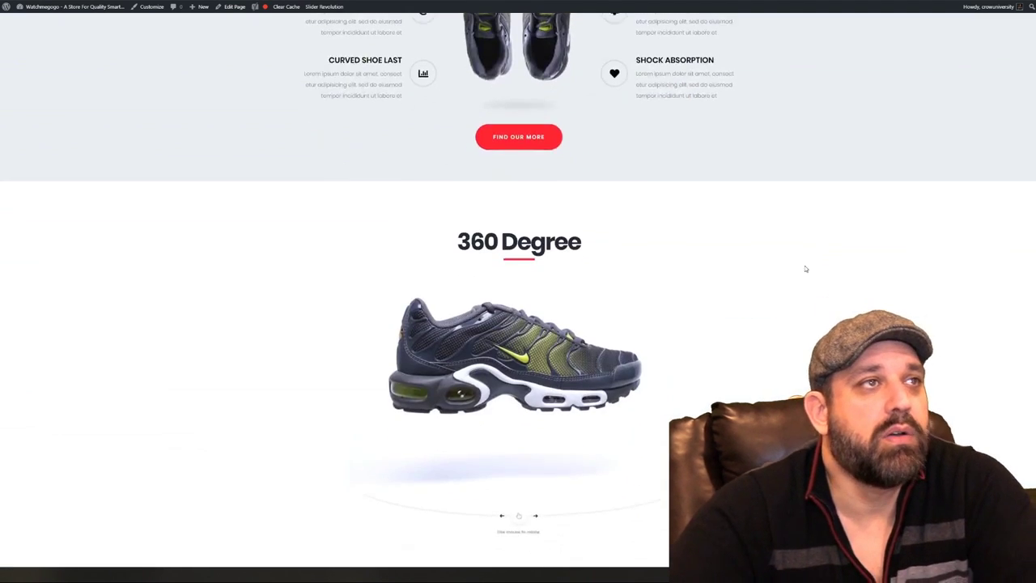
pyautogui.scroll(-6, 814, 247)
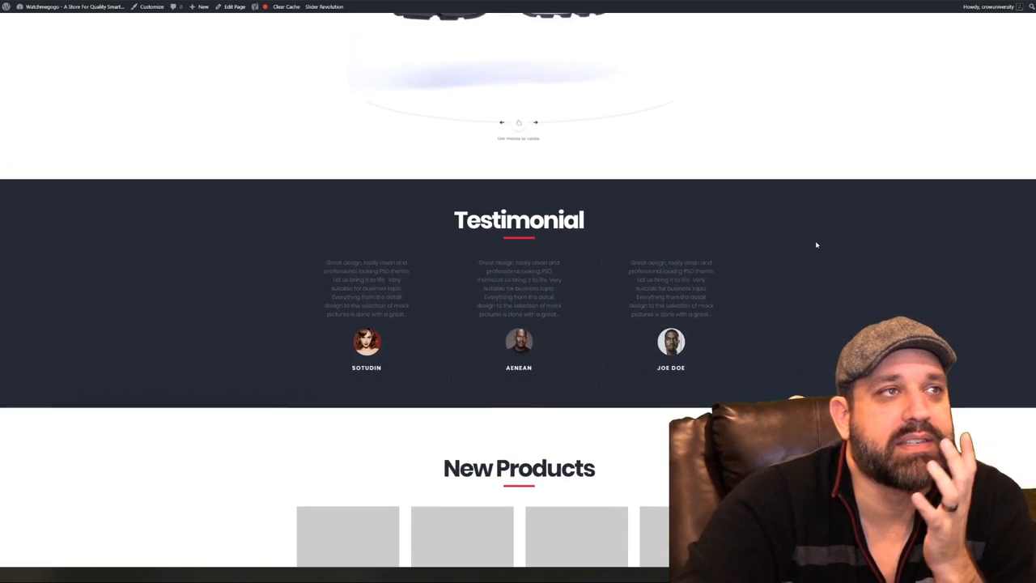
pyautogui.scroll(-2, 817, 246)
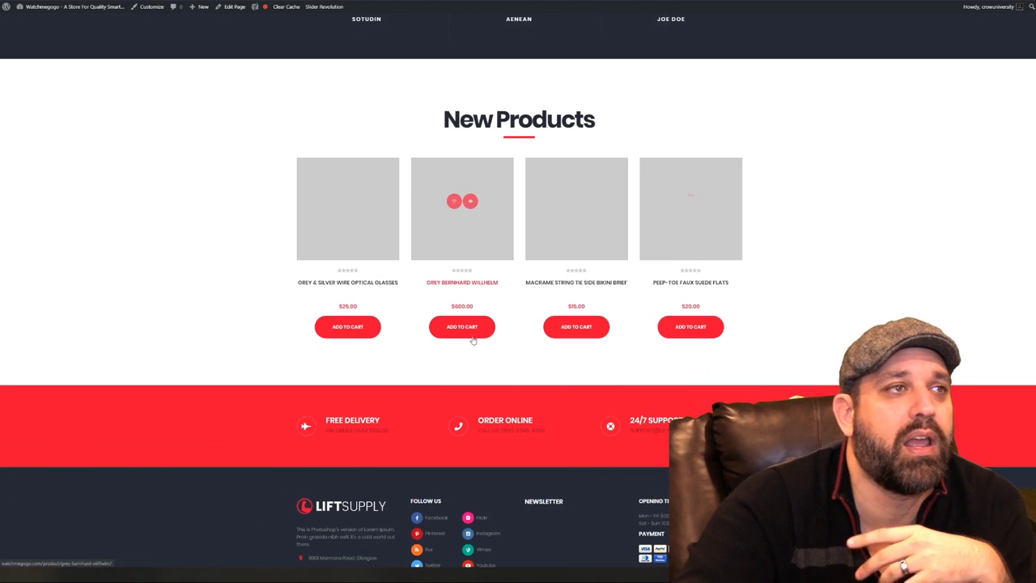
pyautogui.scroll(-1, 812, 317)
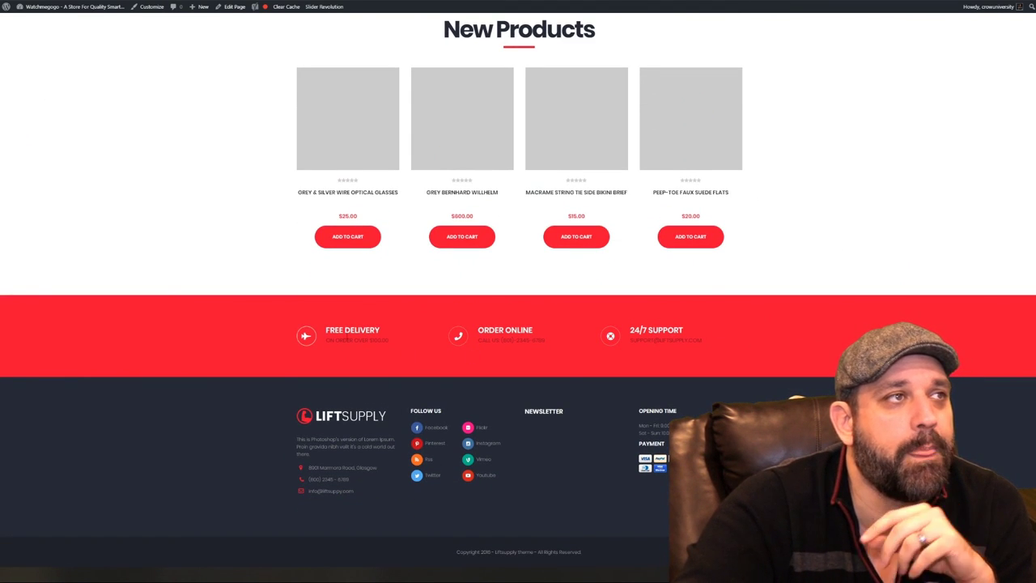
pyautogui.scroll(12, 855, 275)
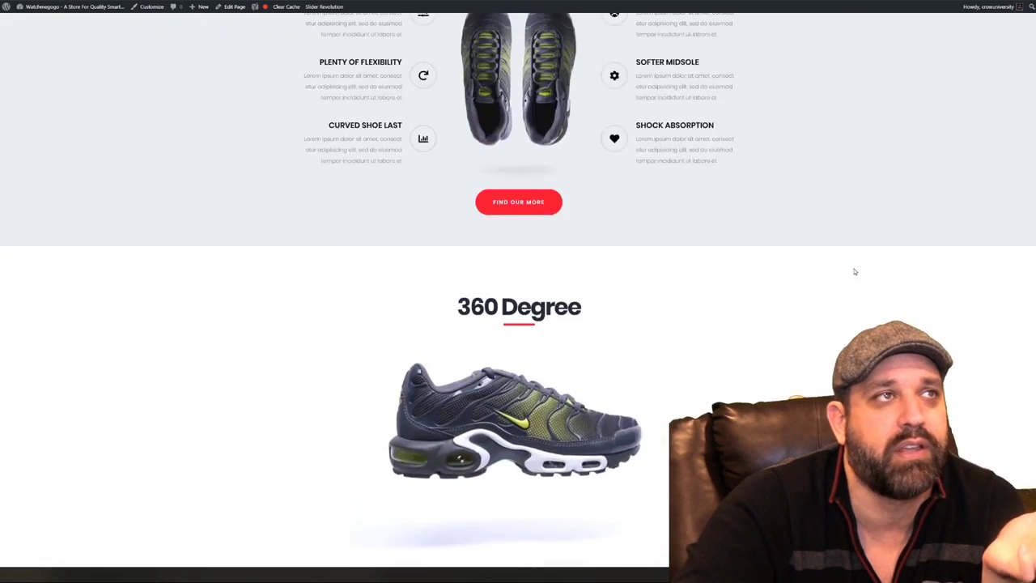
pyautogui.scroll(10, 860, 272)
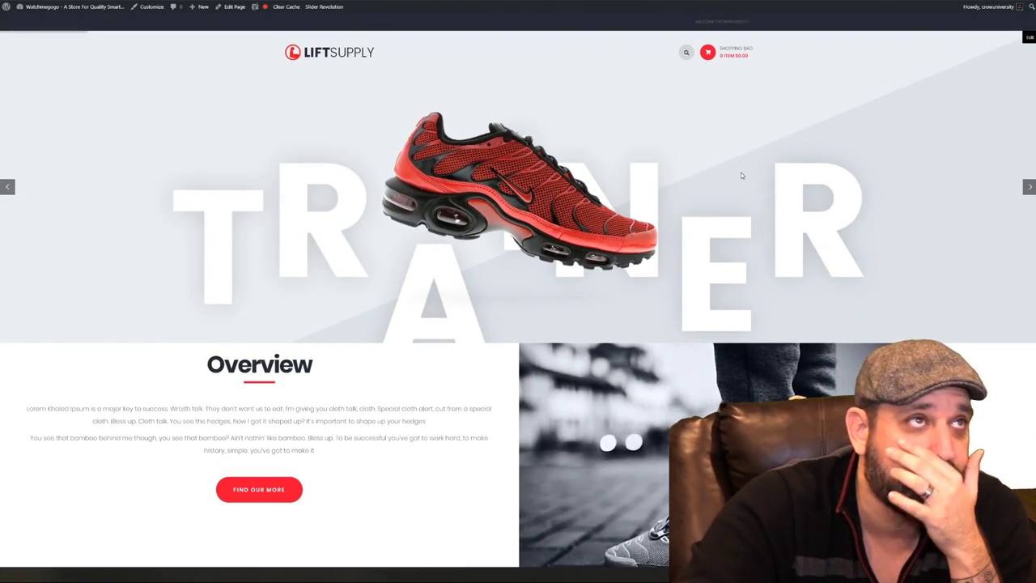
pyautogui.click(230, 7)
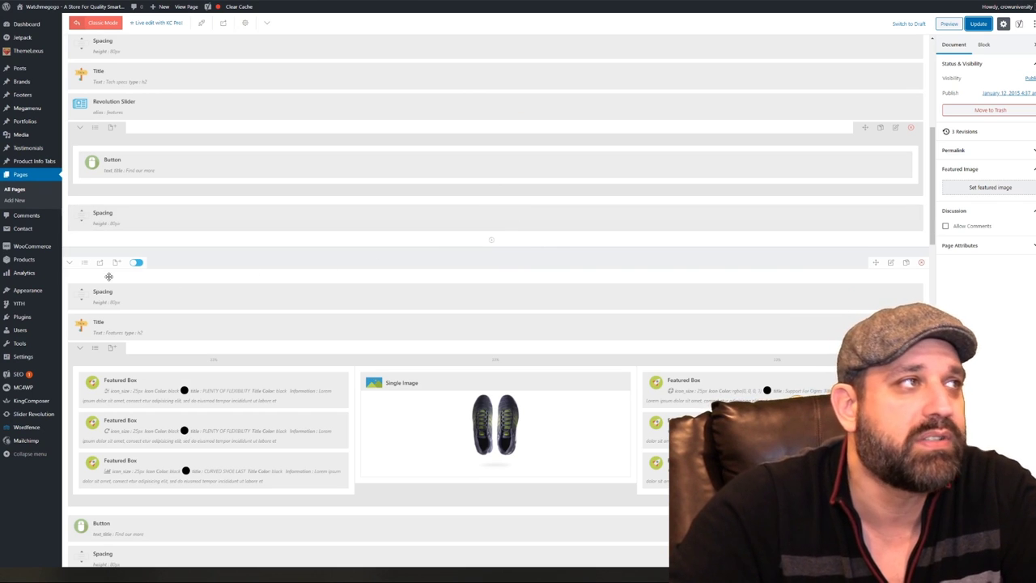
# Scroll the home page builder to the top and go to Pages > All Pages
pyautogui.moveTo(31, 329)
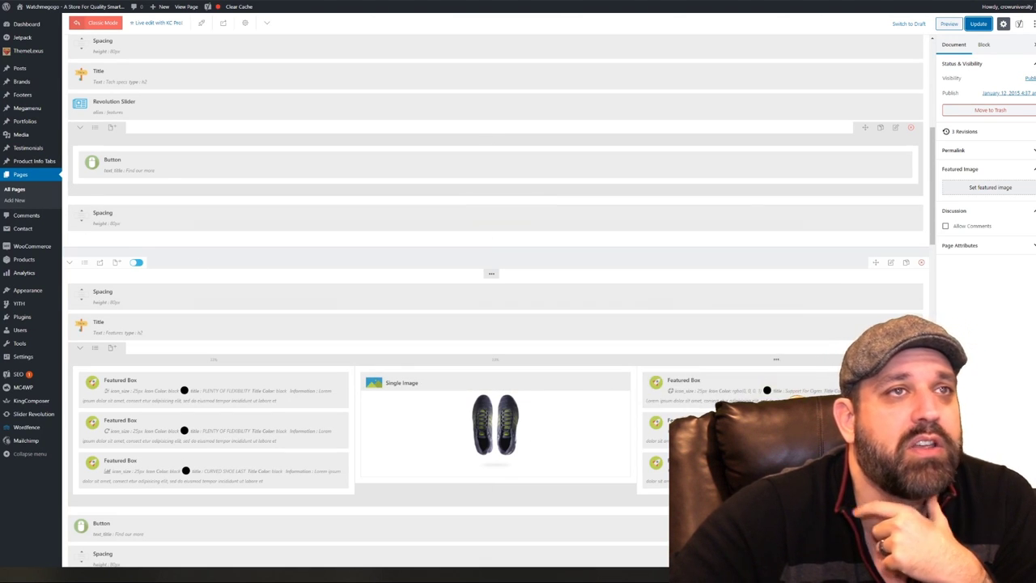
pyautogui.moveTo(935, 222); pyautogui.dragTo(935, 69)
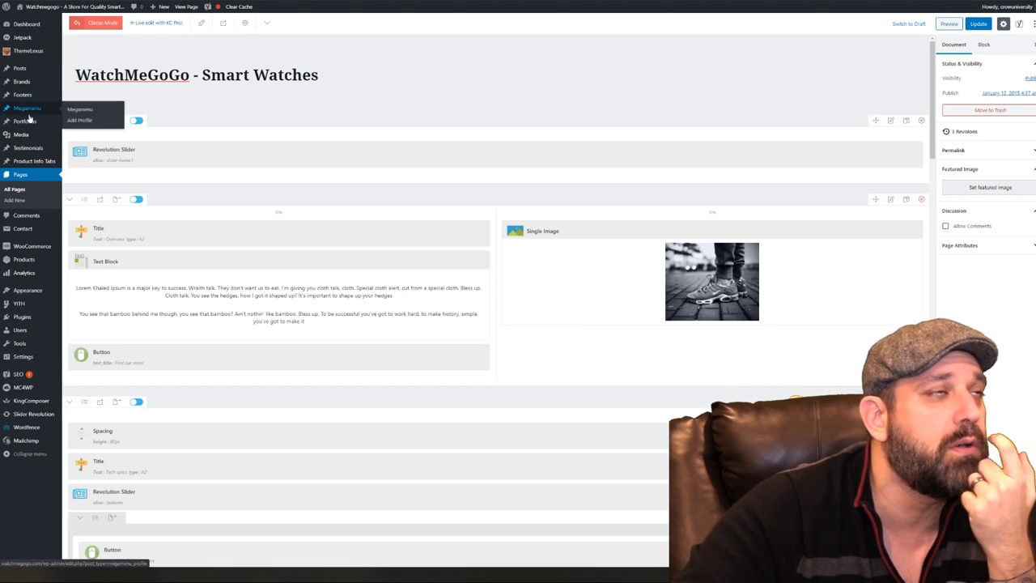
pyautogui.moveTo(29, 119)
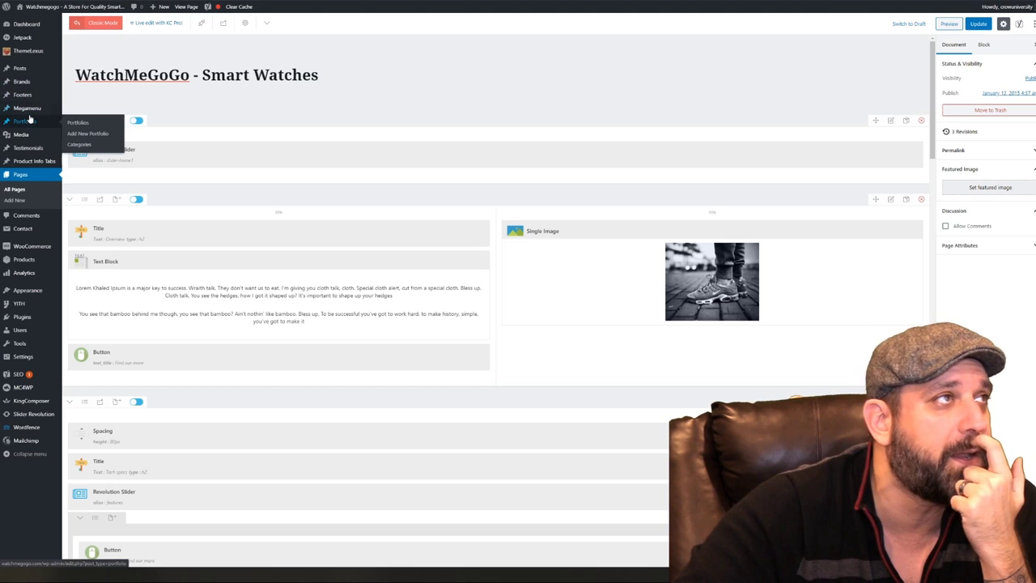
pyautogui.click(15, 189)
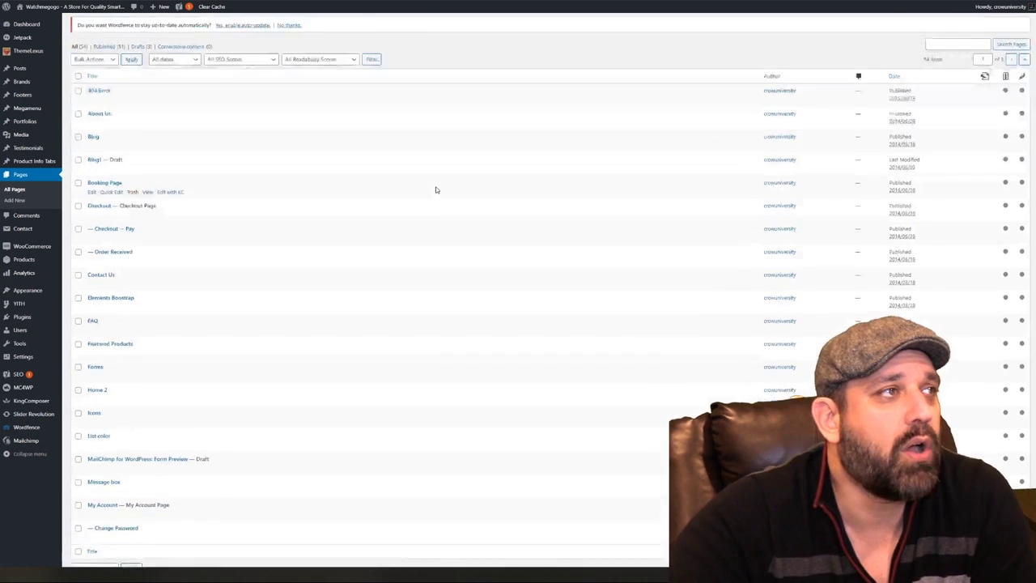
# Scroll through the 54-page list and bring up the open options for the Home 2 row
pyautogui.scroll(-2, 435, 190)
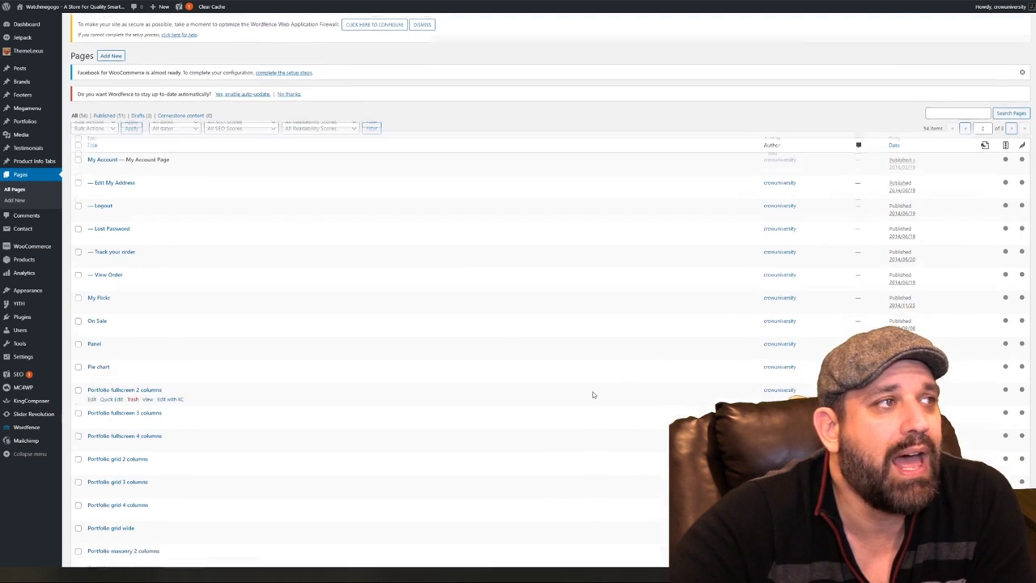
pyautogui.scroll(-3, 598, 397)
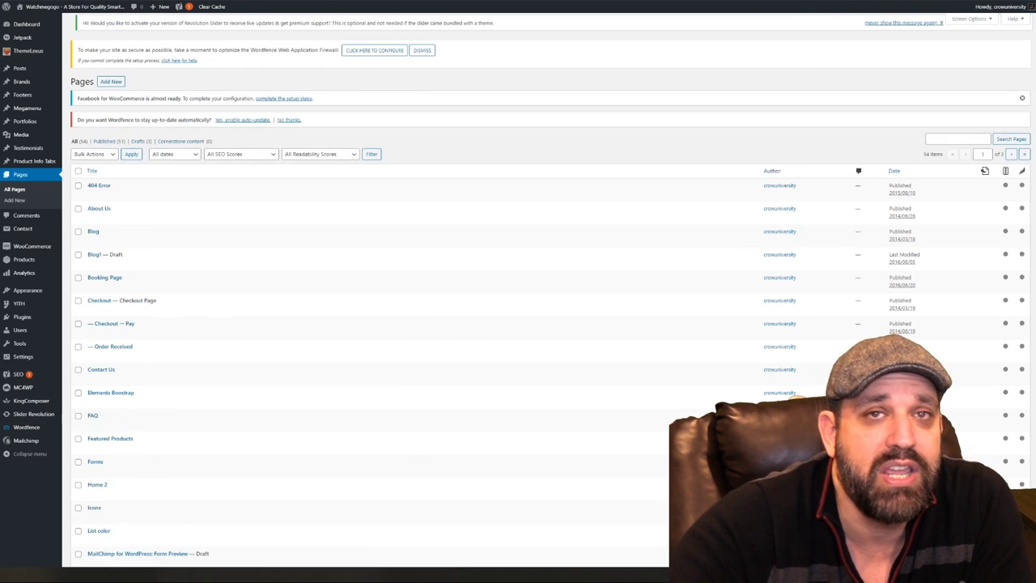
pyautogui.scroll(-5, 364, 291)
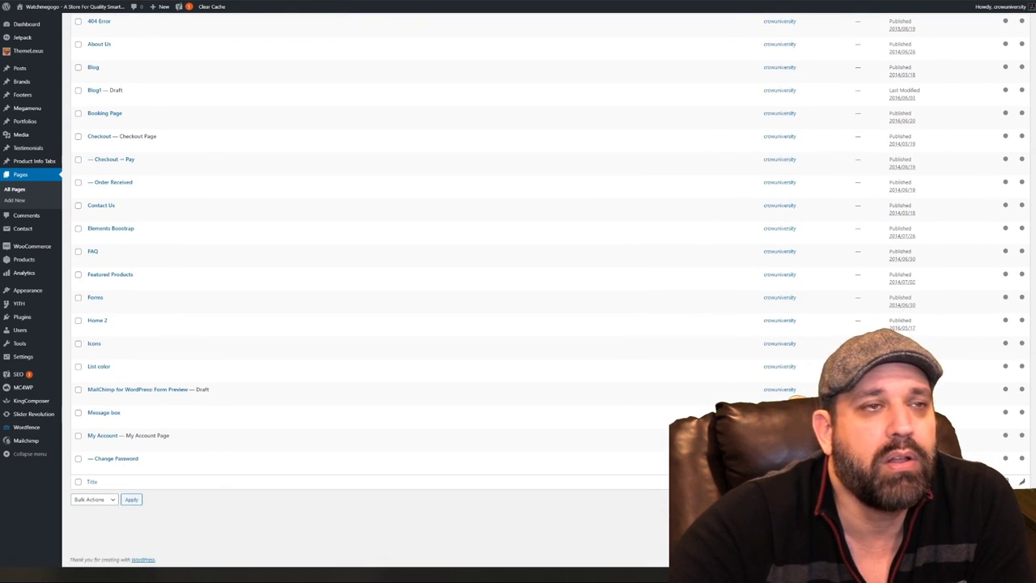
pyautogui.scroll(2, 271, 450)
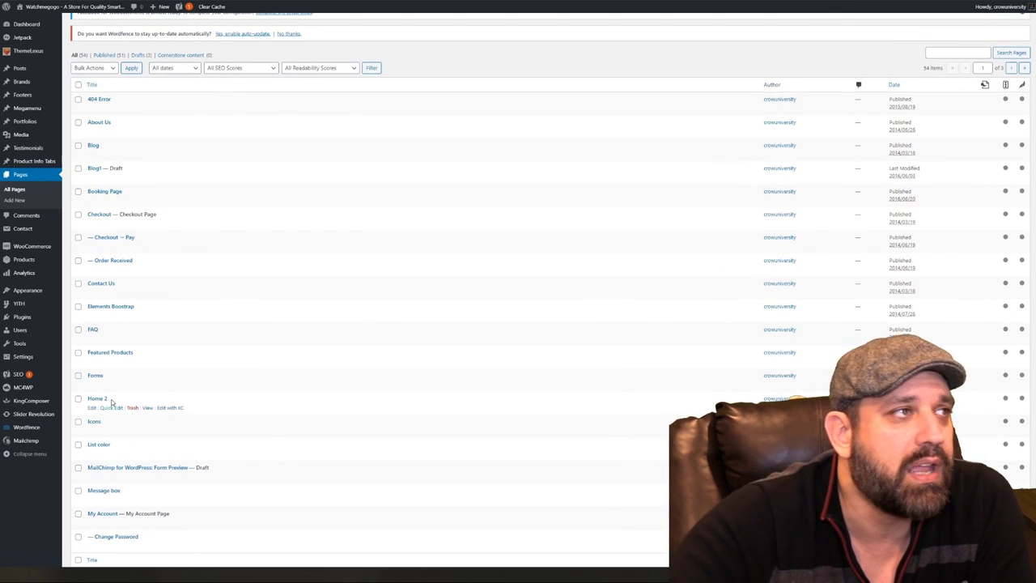
pyautogui.rightClick(148, 411)
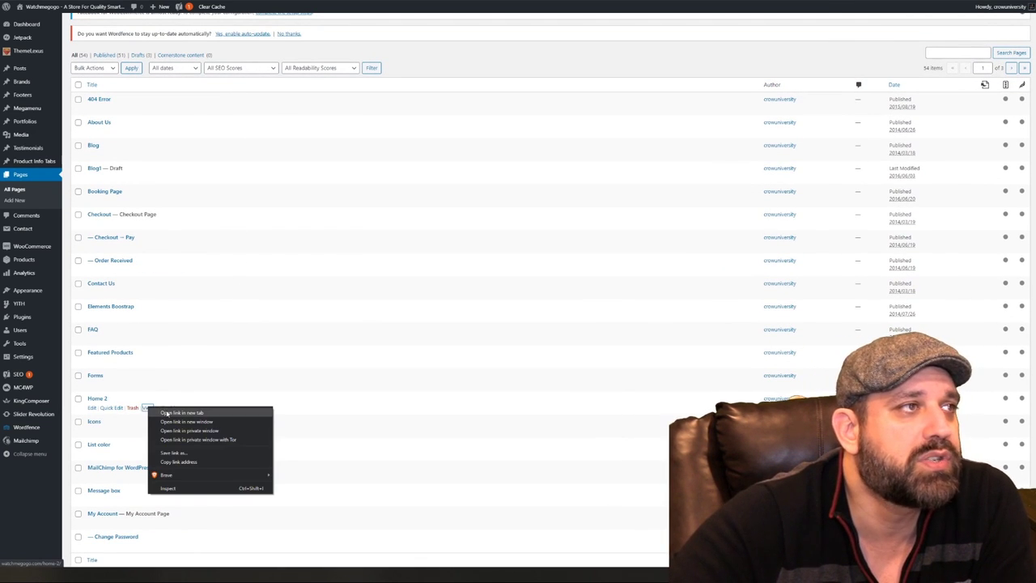
pyautogui.click(170, 412)
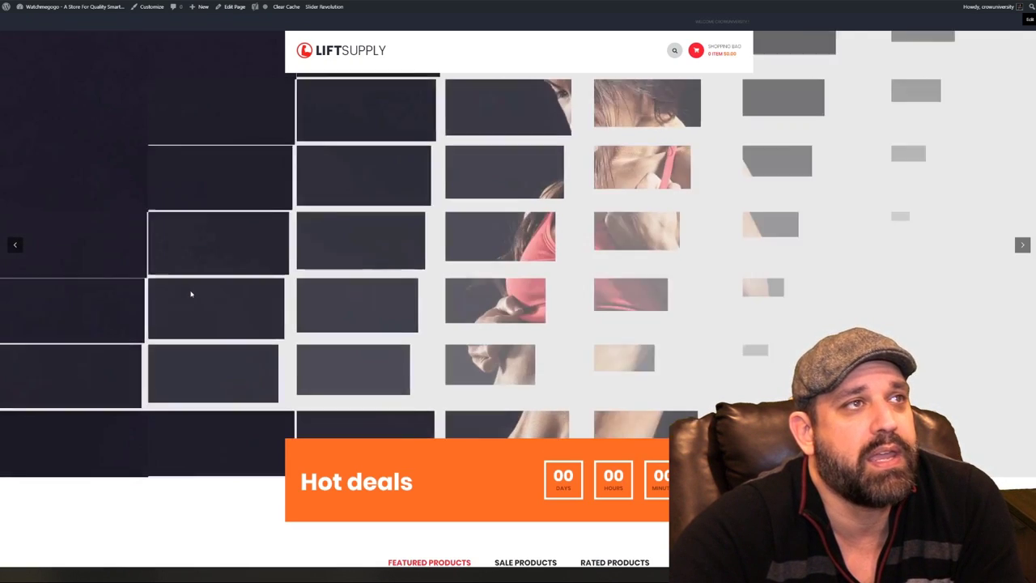
pyautogui.scroll(-8, 275, 241)
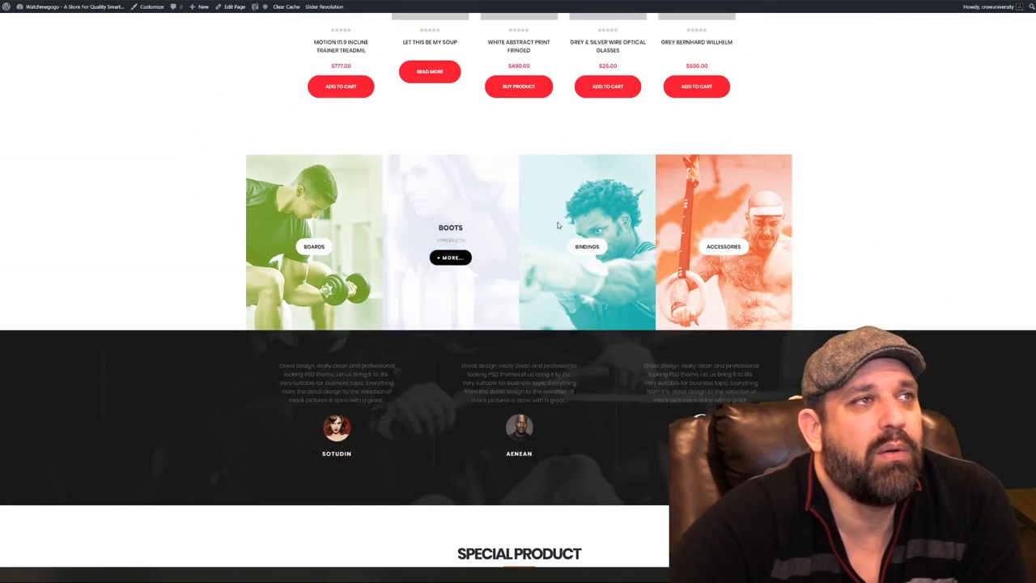
pyautogui.scroll(-4, 740, 259)
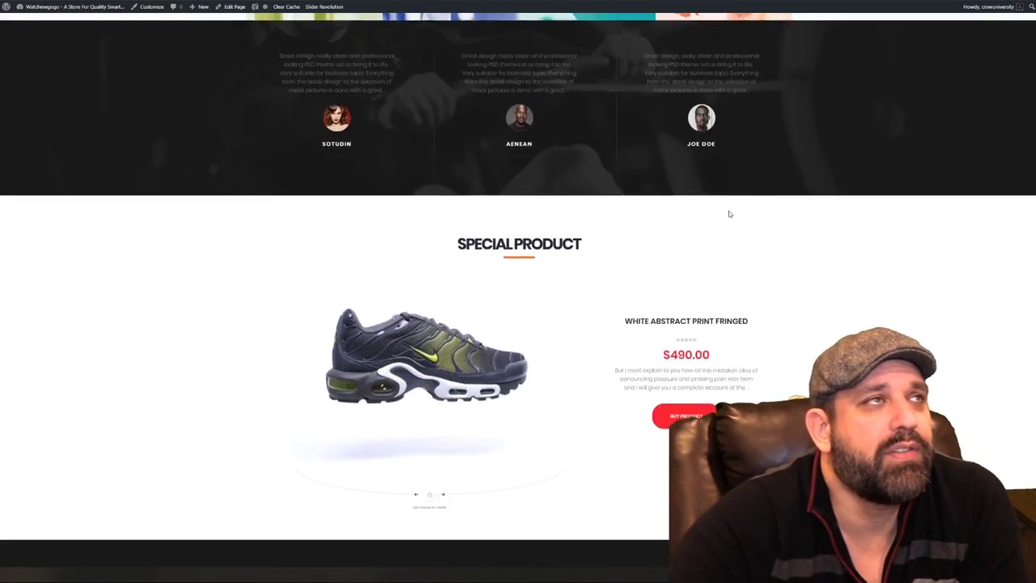
pyautogui.scroll(4, 728, 212)
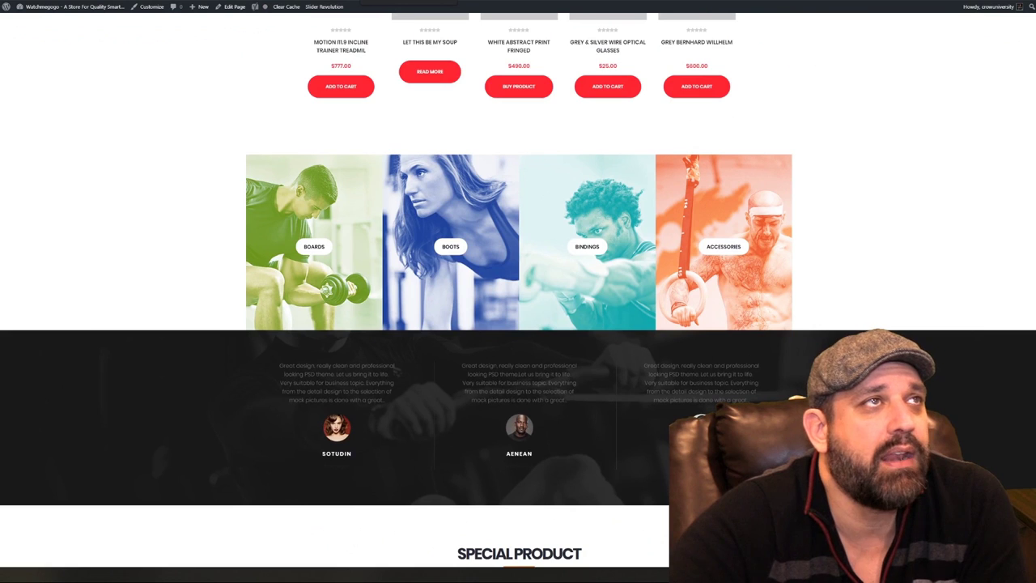
pyautogui.press('F5')
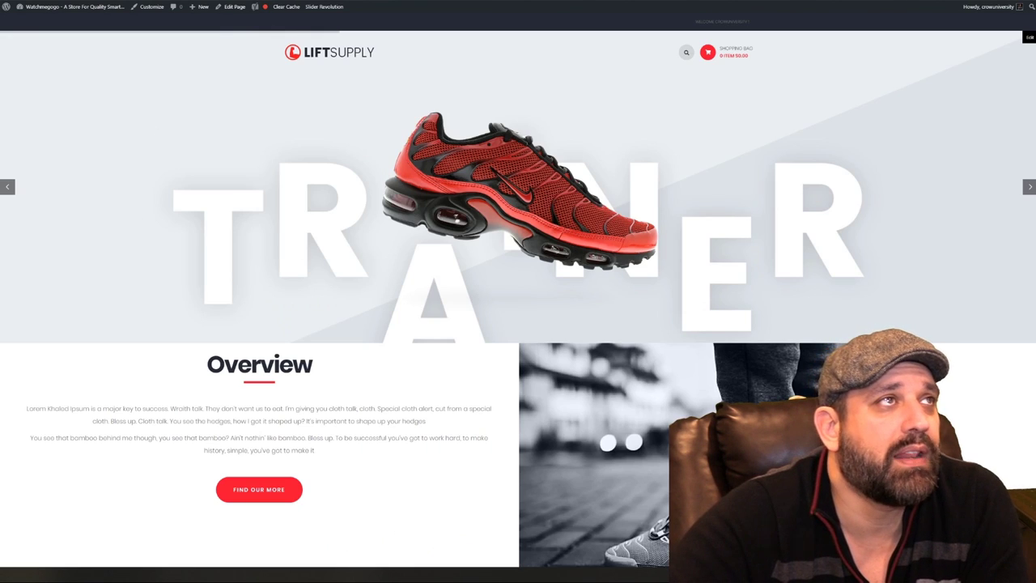
pyautogui.hotkey('alt', 'Left')
pyautogui.scroll(-1, 135, 404)
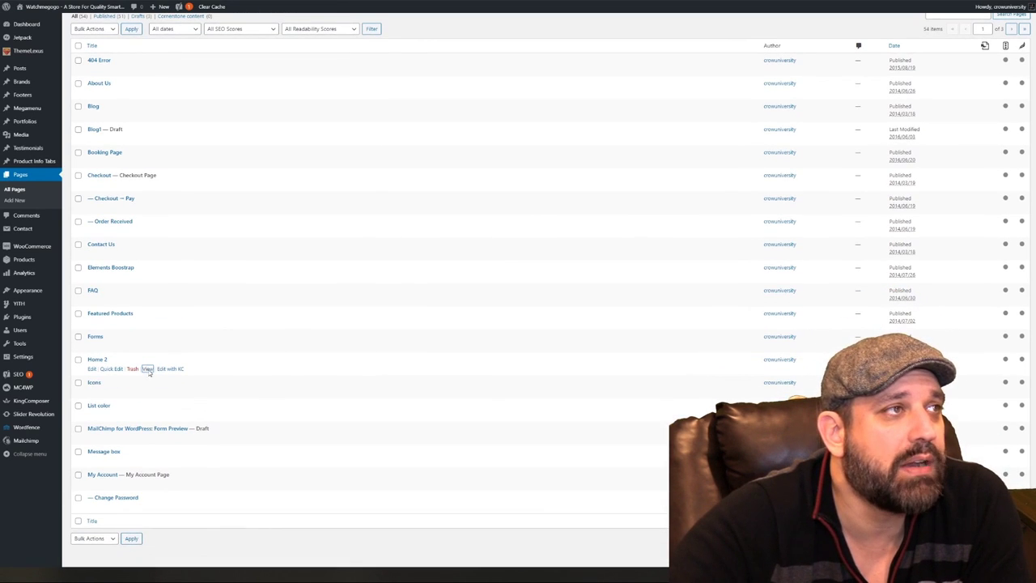
# Trash the Home 2 demo page, then bring up the open options for Elements Bootstrap
pyautogui.click(132, 369)
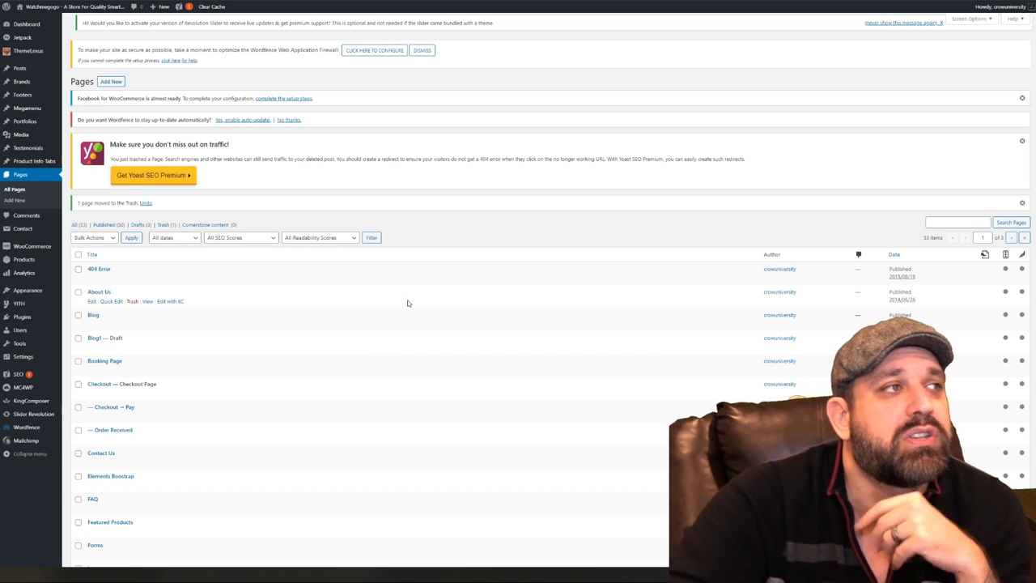
pyautogui.scroll(-1, 364, 336)
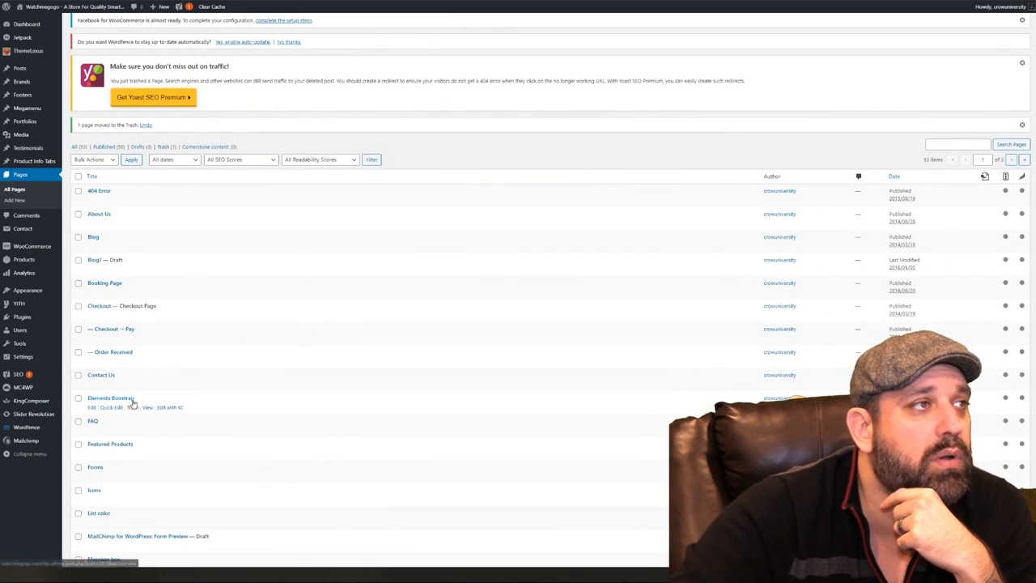
pyautogui.rightClick(149, 411)
pyautogui.click(170, 415)
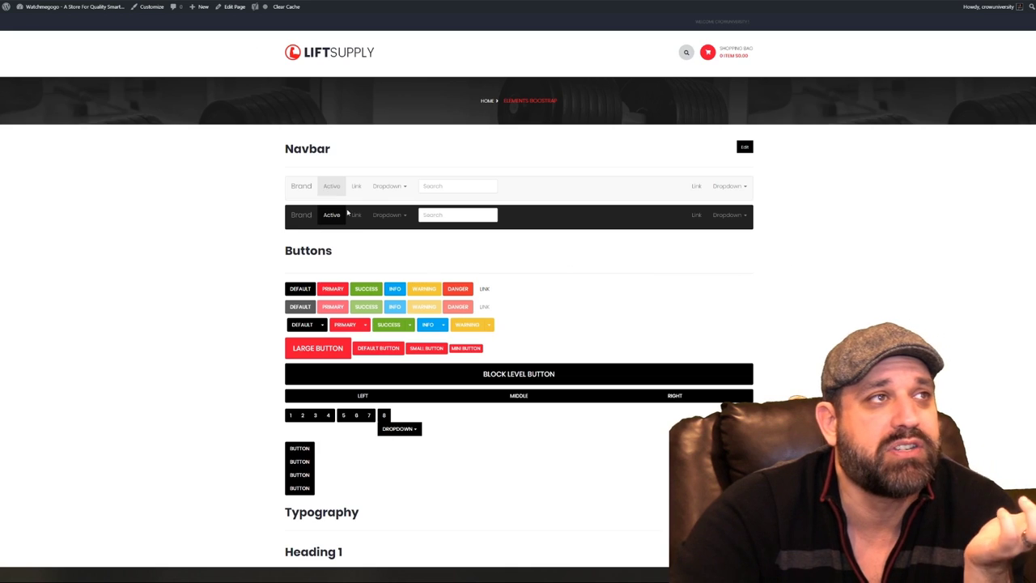
pyautogui.scroll(-3, 368, 243)
pyautogui.scroll(-1, 409, 313)
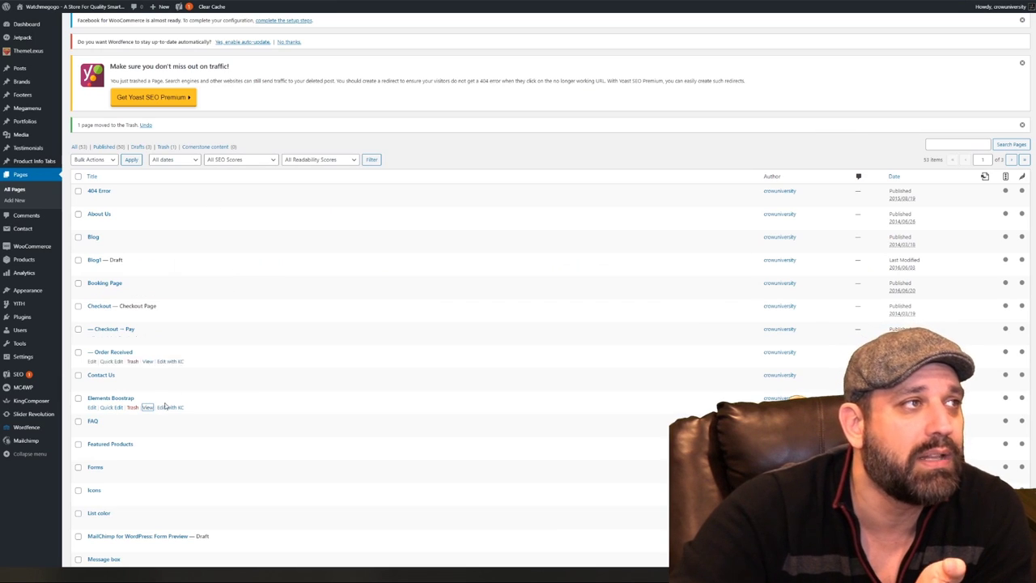
# Trash the Elements Bootstrap demo page, leaving 52 pages with 2 in the Trash
pyautogui.click(135, 407)
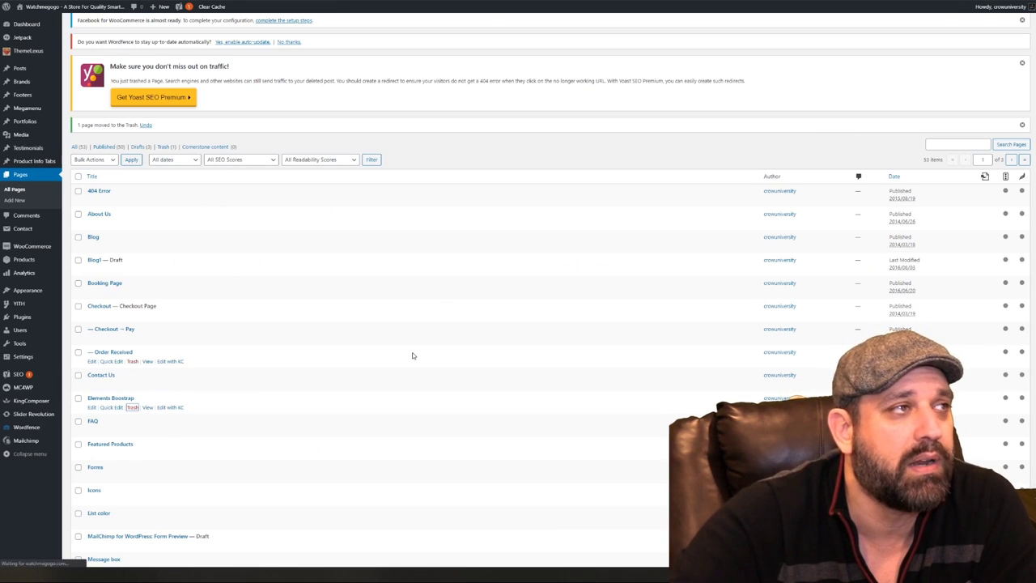
pyautogui.scroll(-2, 194, 173)
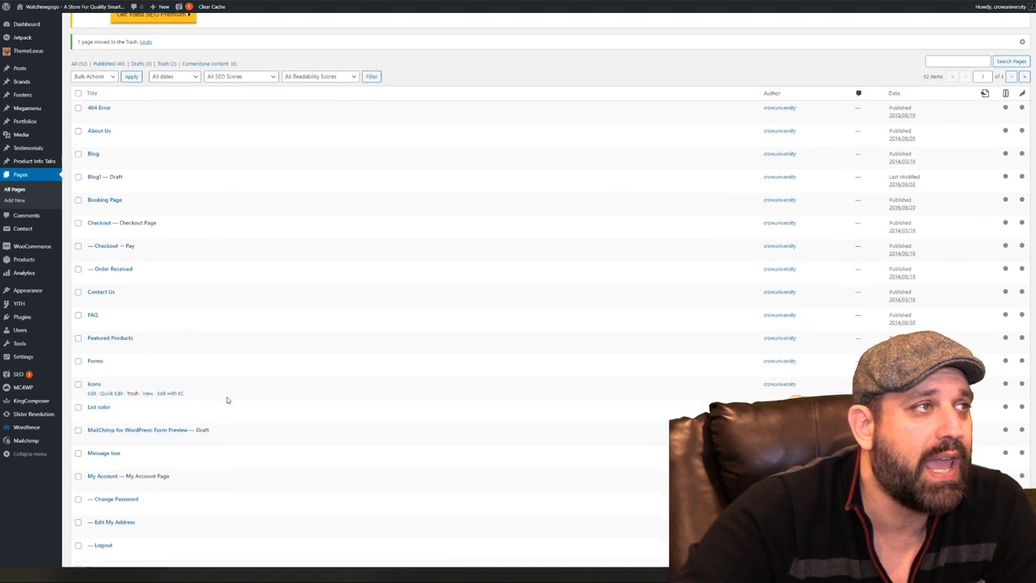
pyautogui.scroll(-2, 202, 408)
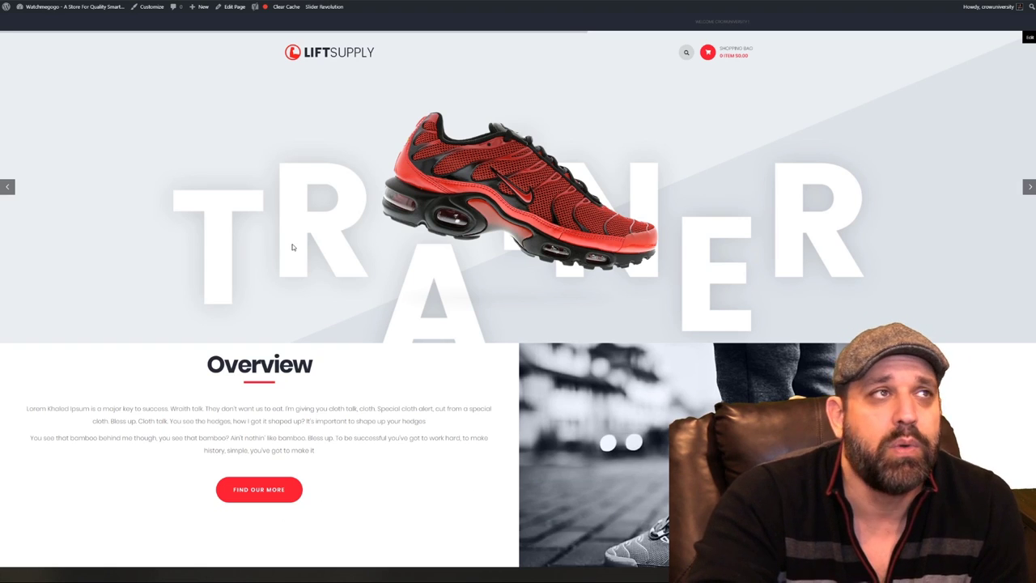
pyautogui.scroll(-2, 389, 224)
pyautogui.scroll(-3, 409, 233)
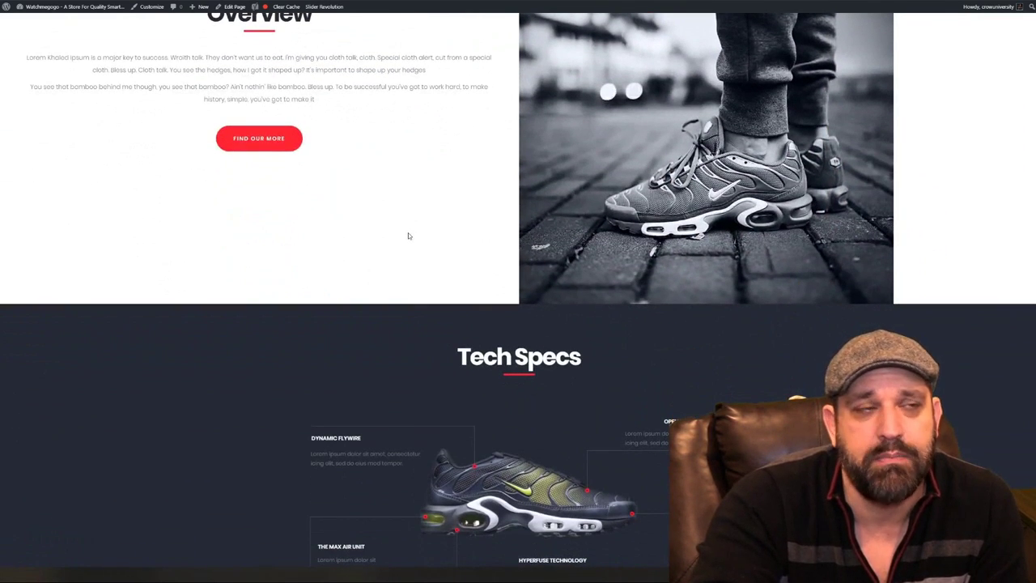
pyautogui.scroll(-2, 302, 302)
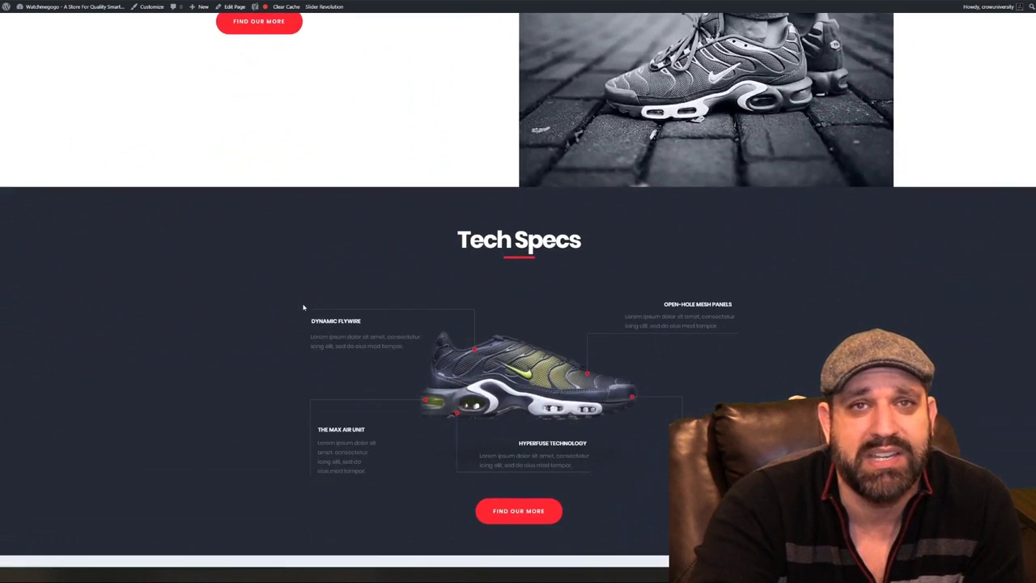
pyautogui.scroll(-2, 303, 307)
pyautogui.scroll(-3, 770, 307)
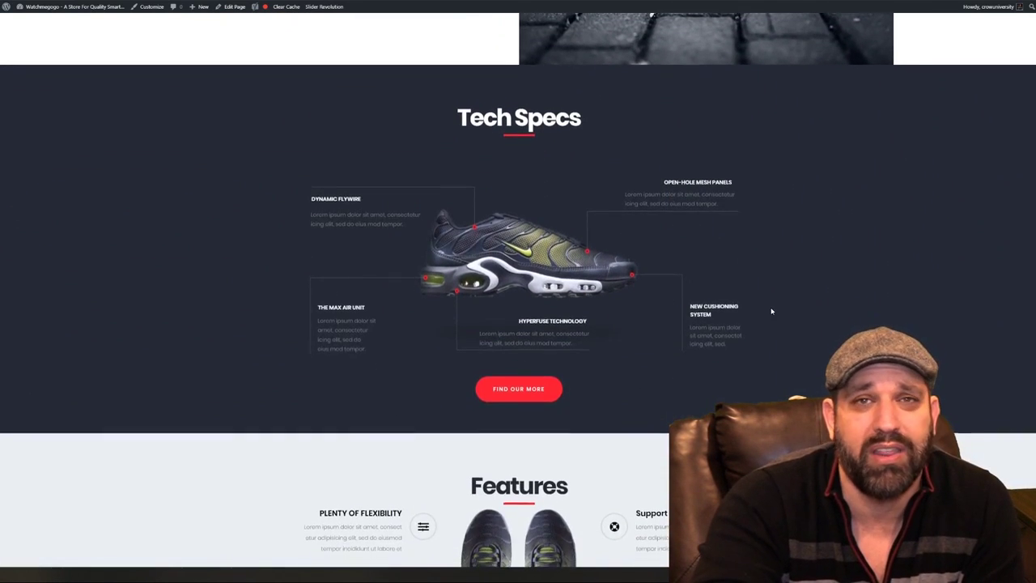
pyautogui.scroll(-3, 797, 299)
pyautogui.scroll(-5, 797, 299)
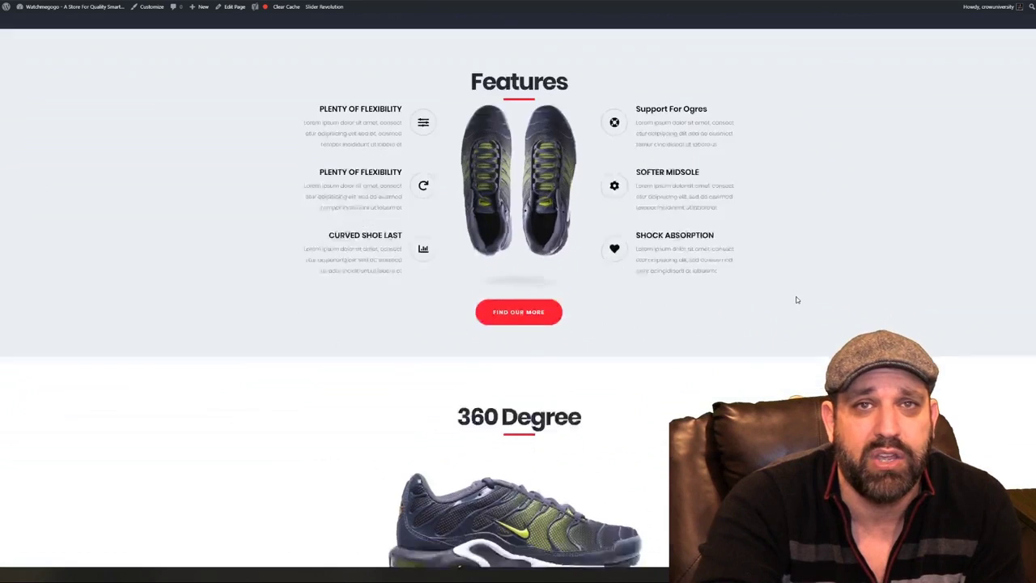
pyautogui.scroll(-3, 795, 300)
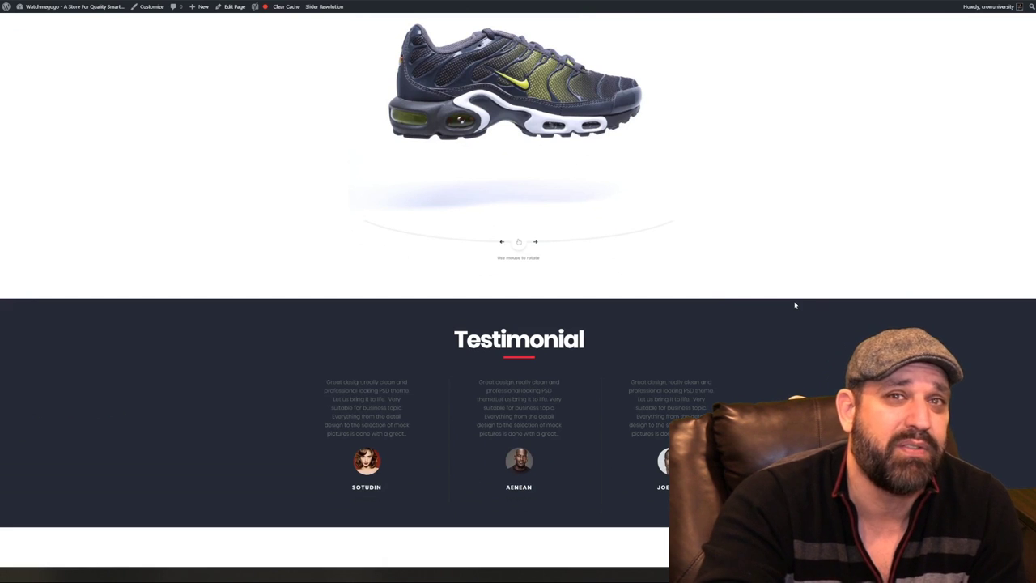
pyautogui.scroll(-3, 796, 305)
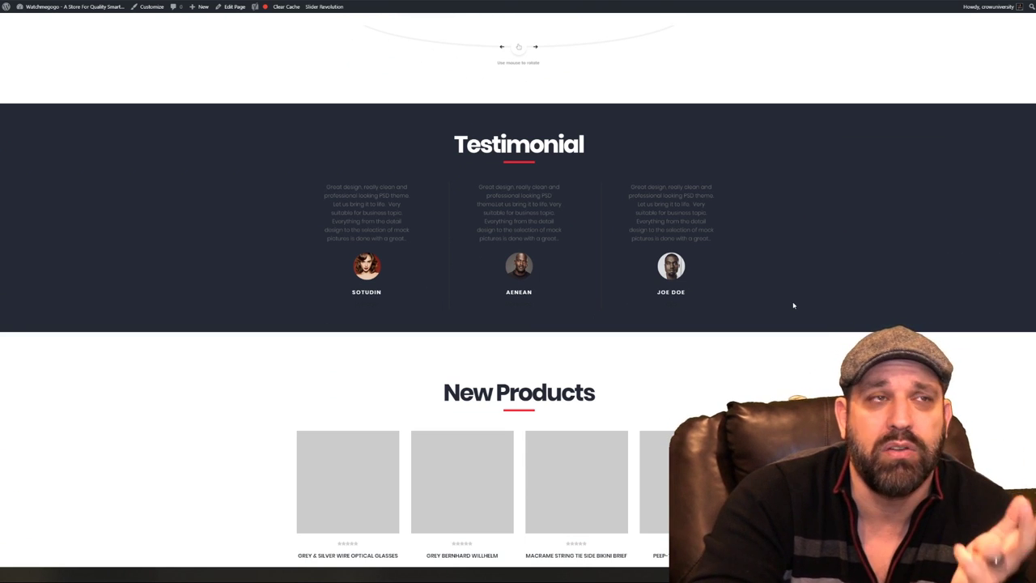
pyautogui.scroll(-1, 780, 309)
pyautogui.scroll(-2, 778, 308)
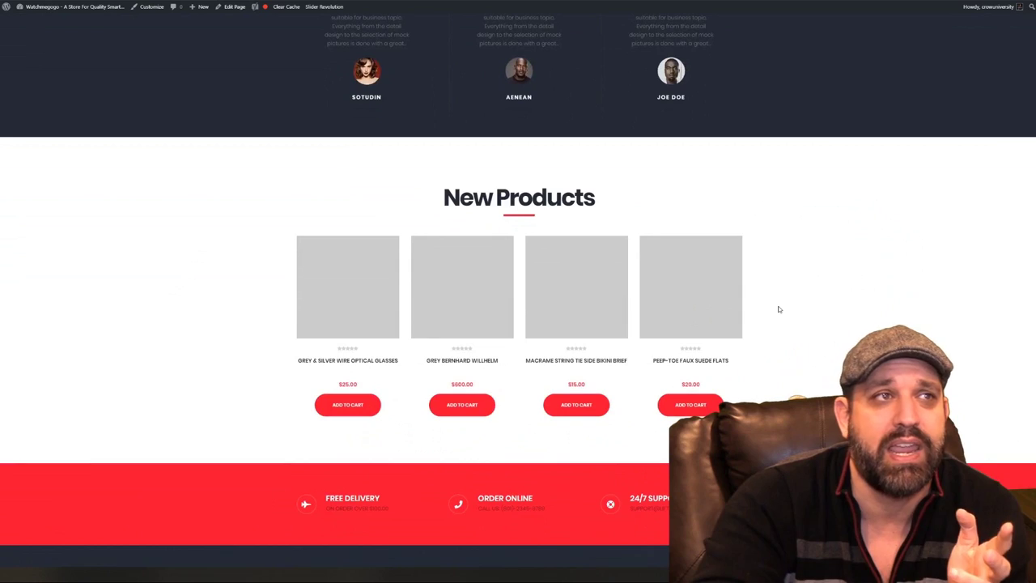
pyautogui.scroll(-2, 567, 417)
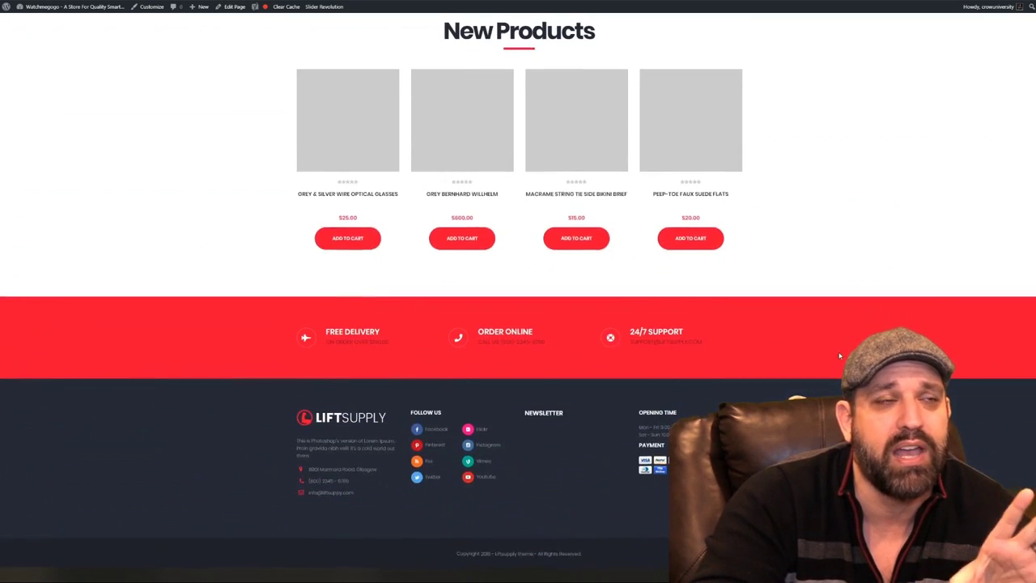
pyautogui.scroll(14, 890, 259)
pyautogui.scroll(10, 891, 225)
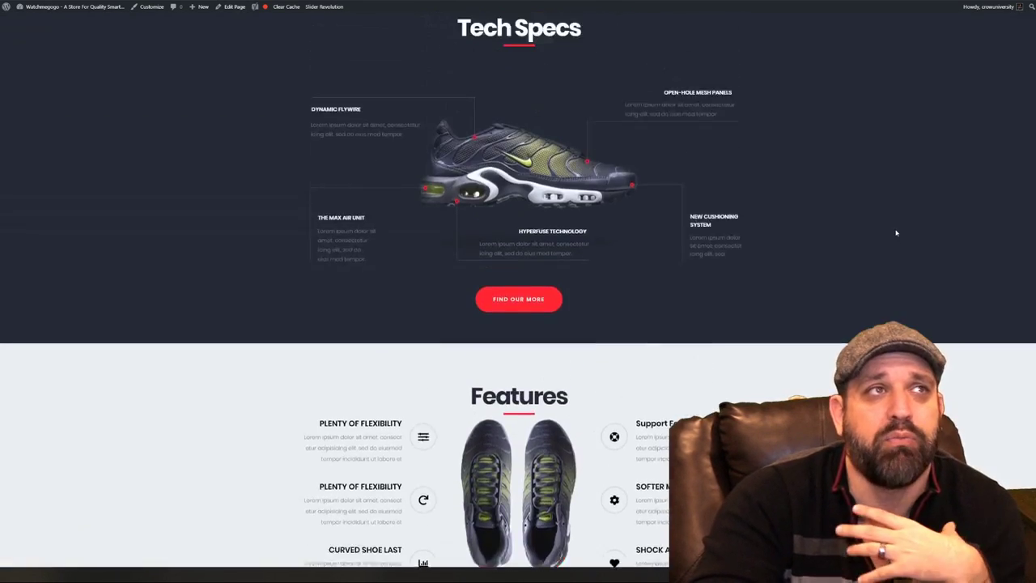
pyautogui.scroll(3, 958, 213)
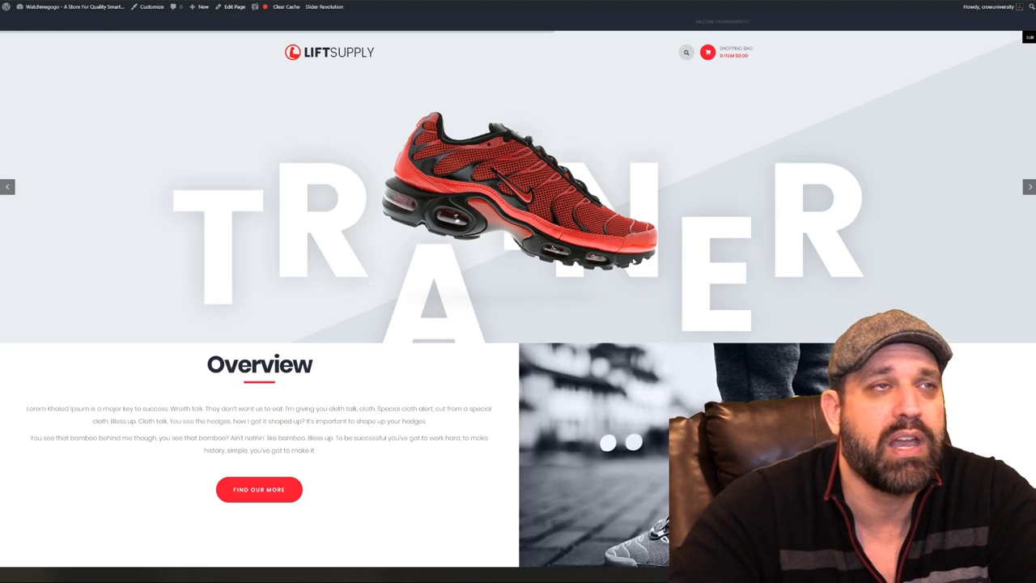
pyautogui.scroll(-2, 684, 247)
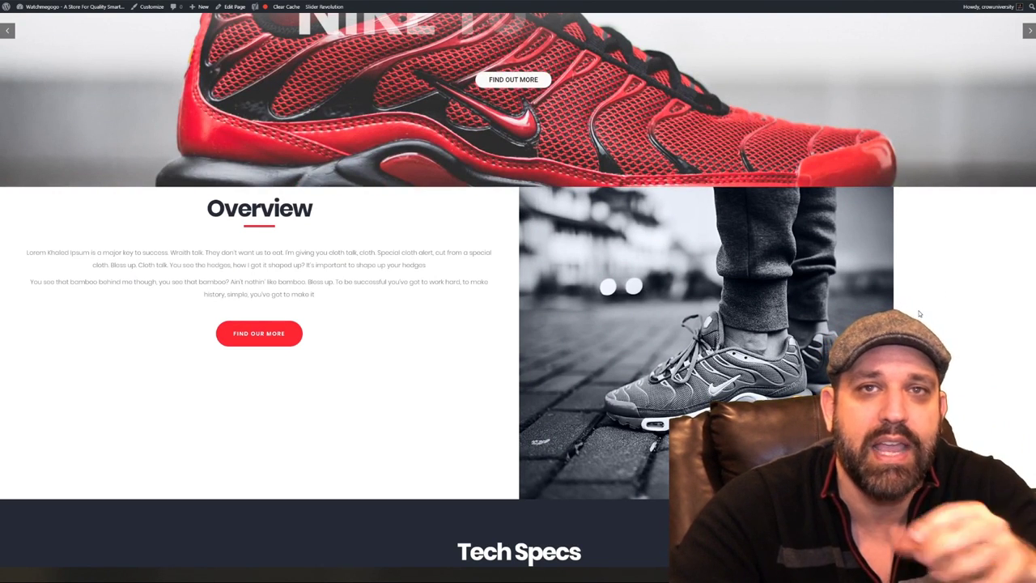
pyautogui.scroll(2, 533, 234)
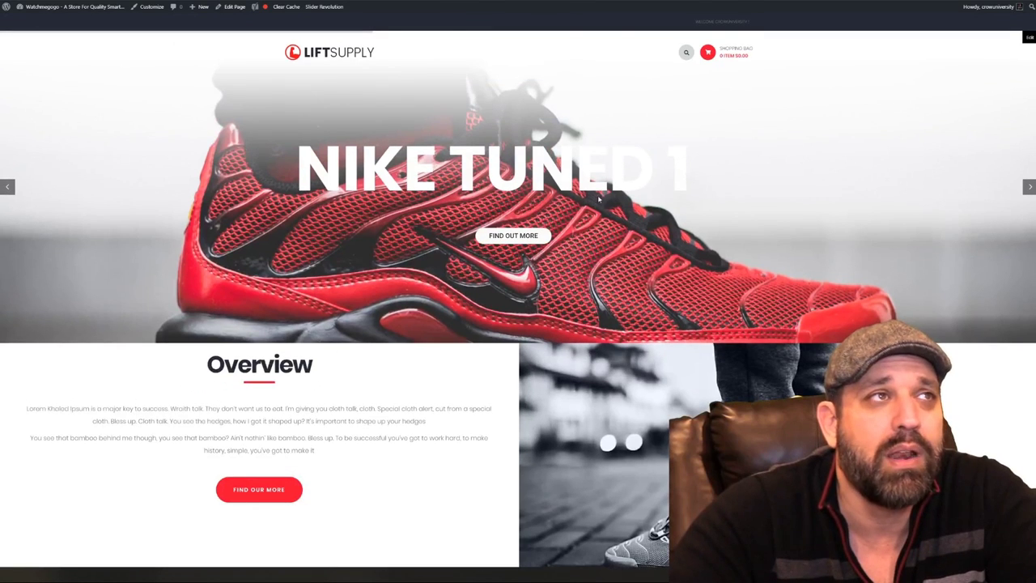